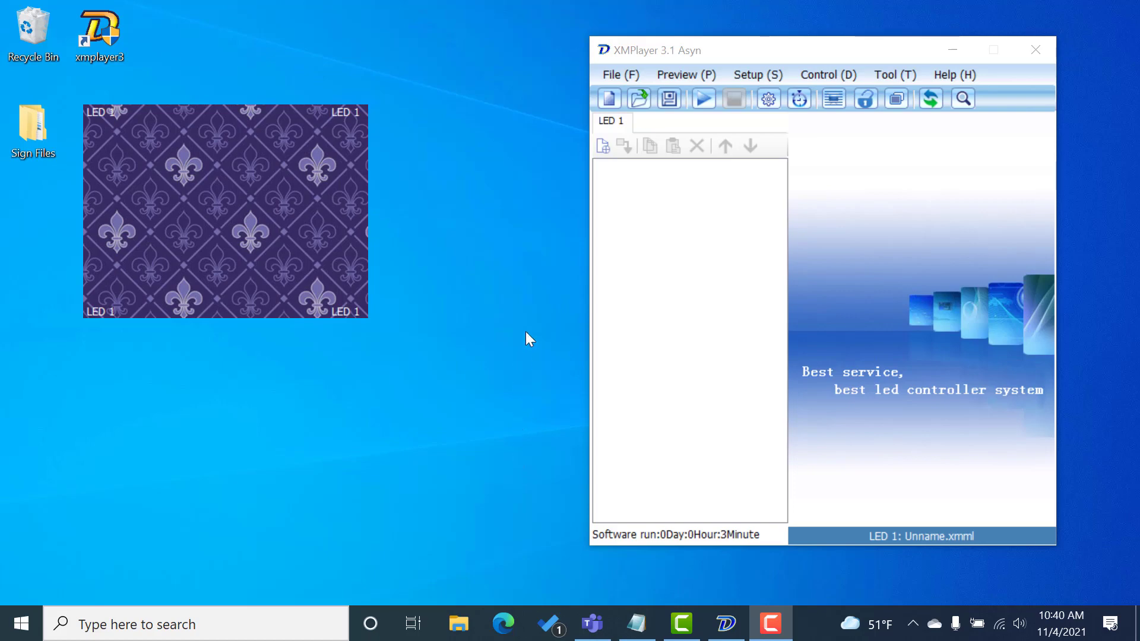
- Create a new program and select its first program page
left_click(627, 81)
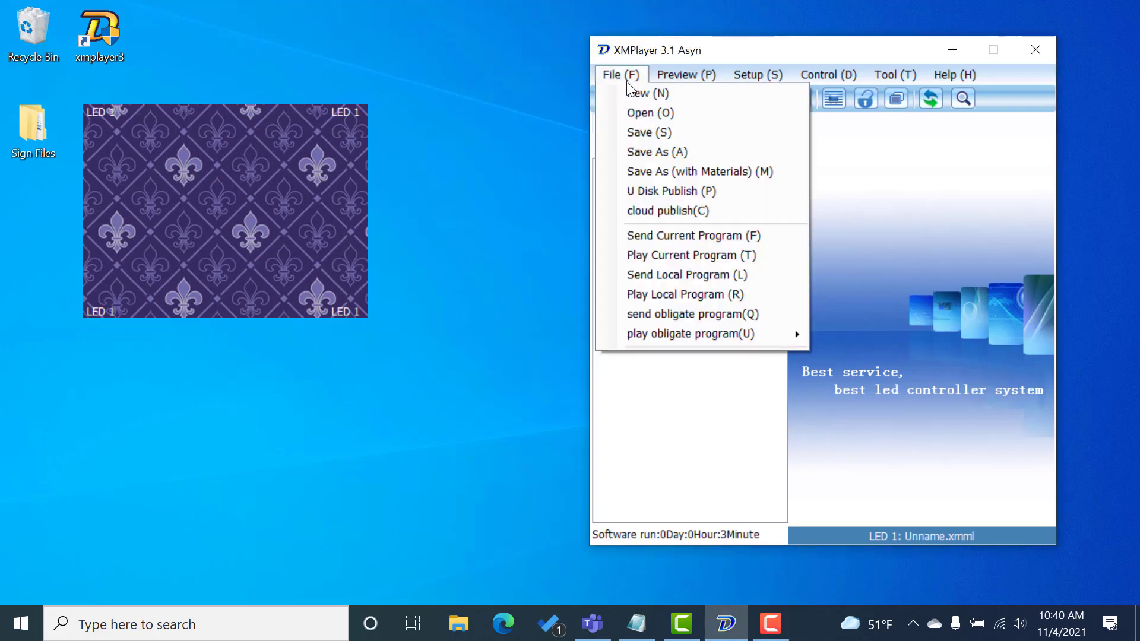
left_click(627, 93)
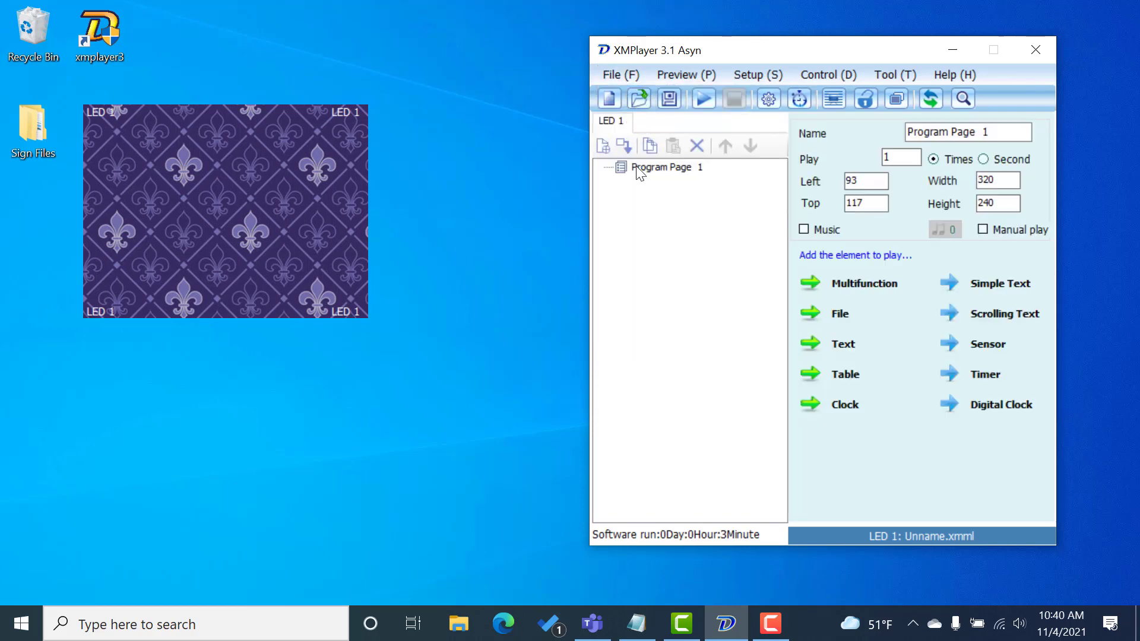
left_click(658, 171)
- Start a new program again, discarding the unsaved changes to the current one
left_click(619, 69)
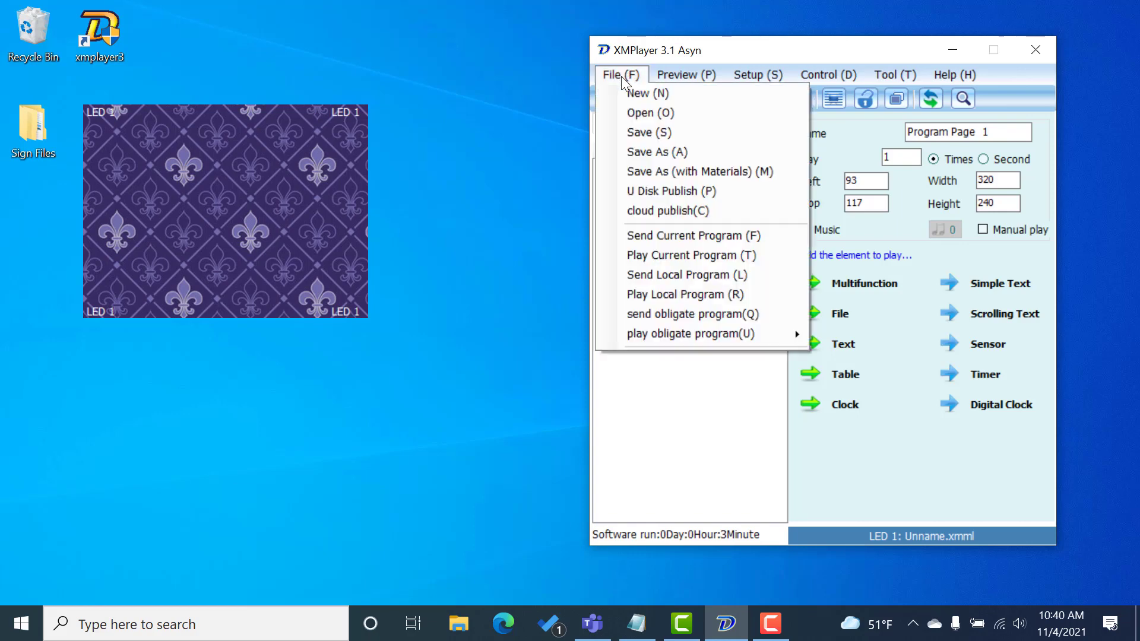
left_click(625, 91)
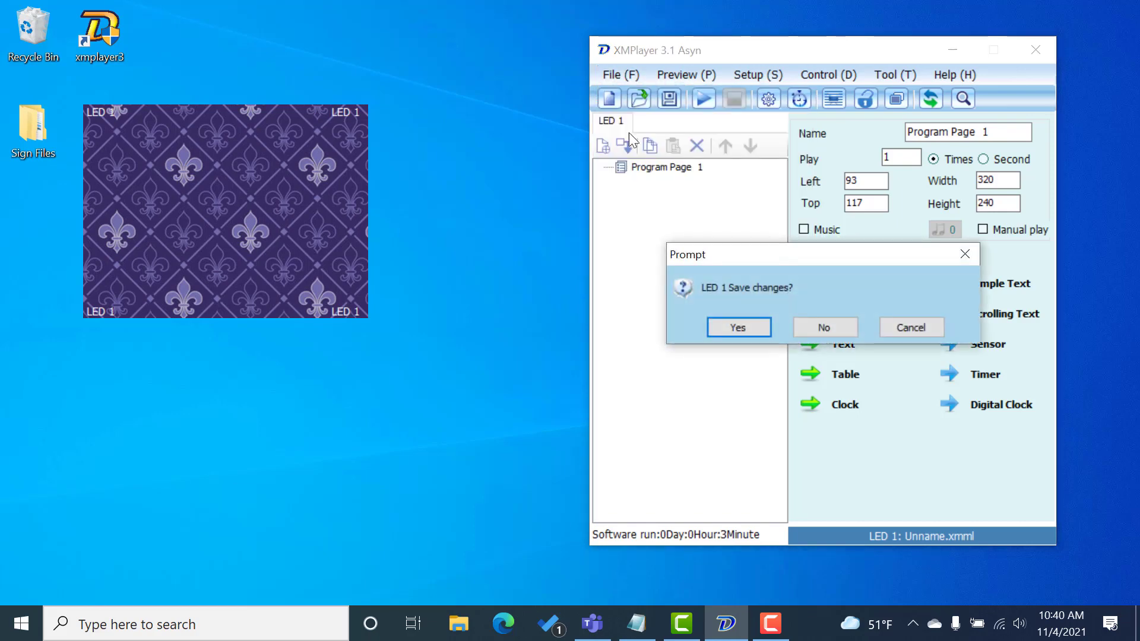
left_click(825, 329)
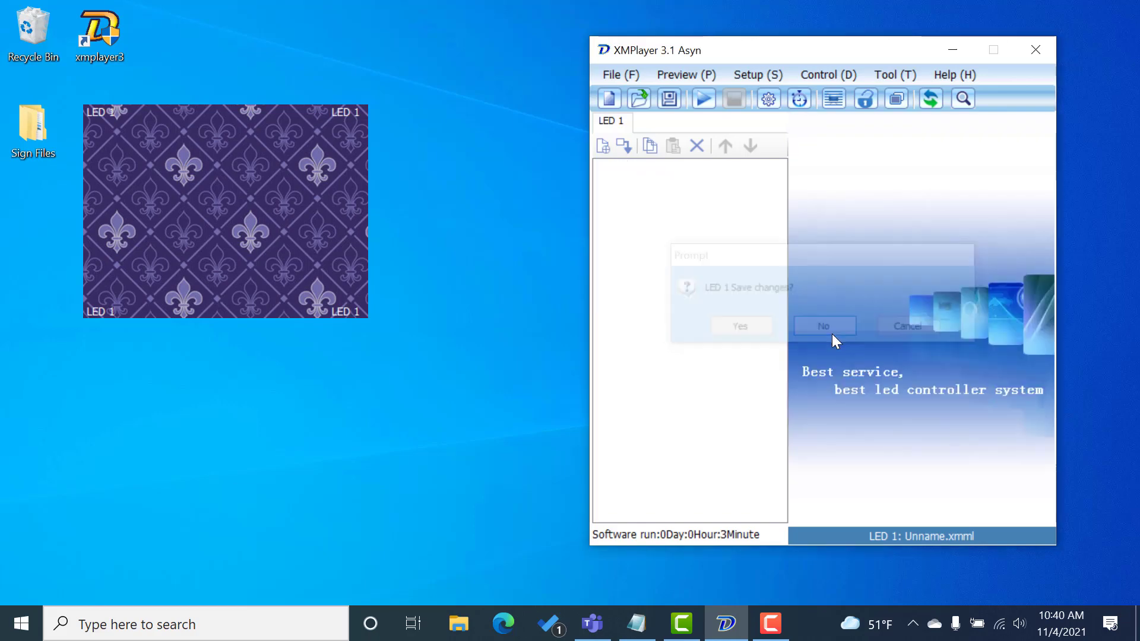
left_click(618, 73)
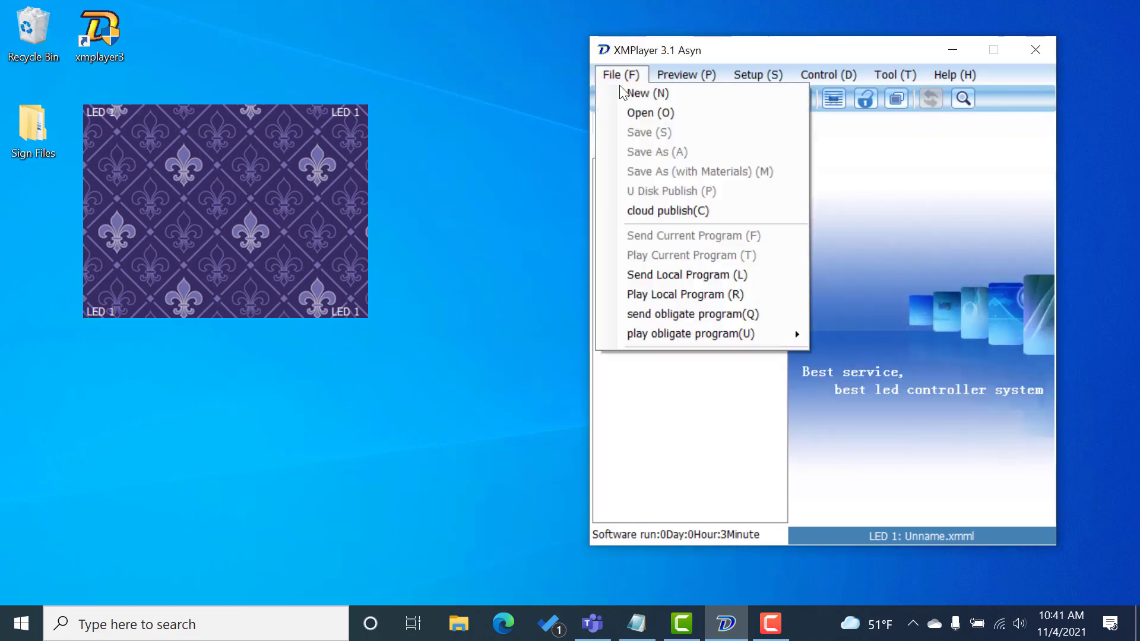
left_click(622, 92)
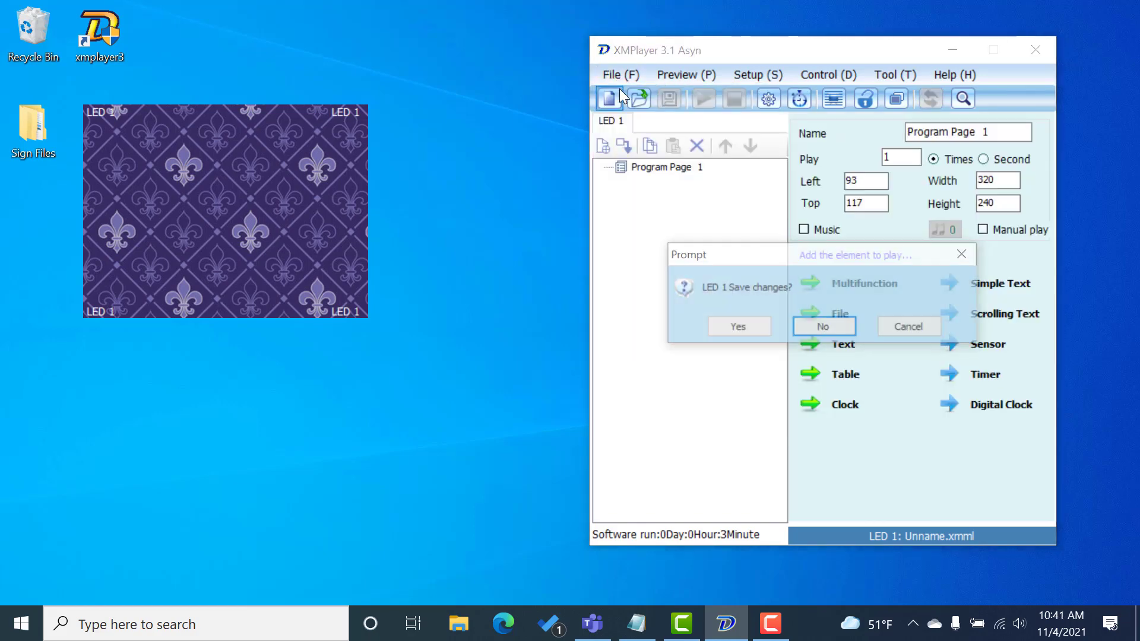
left_click(813, 326)
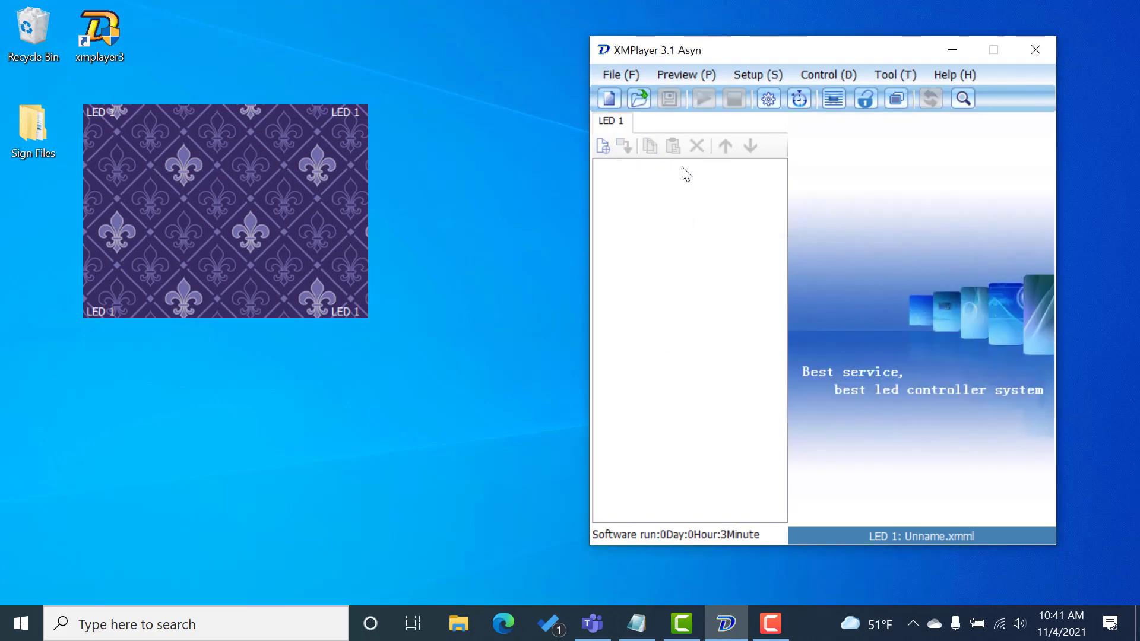
- Create a fresh program with a blank program page, without saving the previous one
left_click(629, 73)
left_click(636, 97)
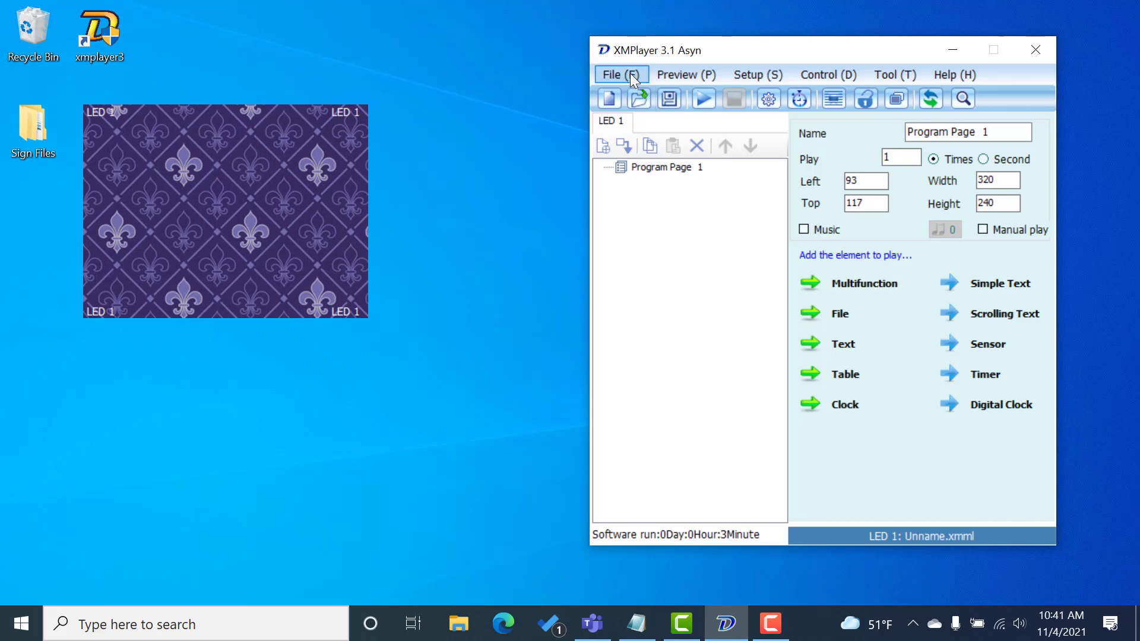
left_click(628, 80)
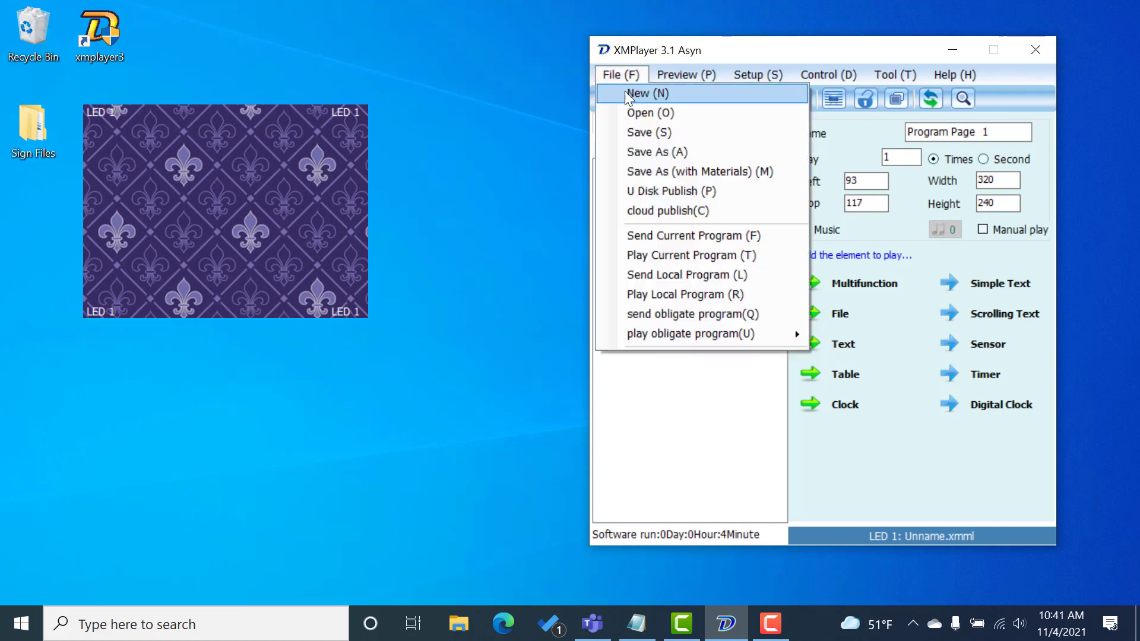
left_click(637, 94)
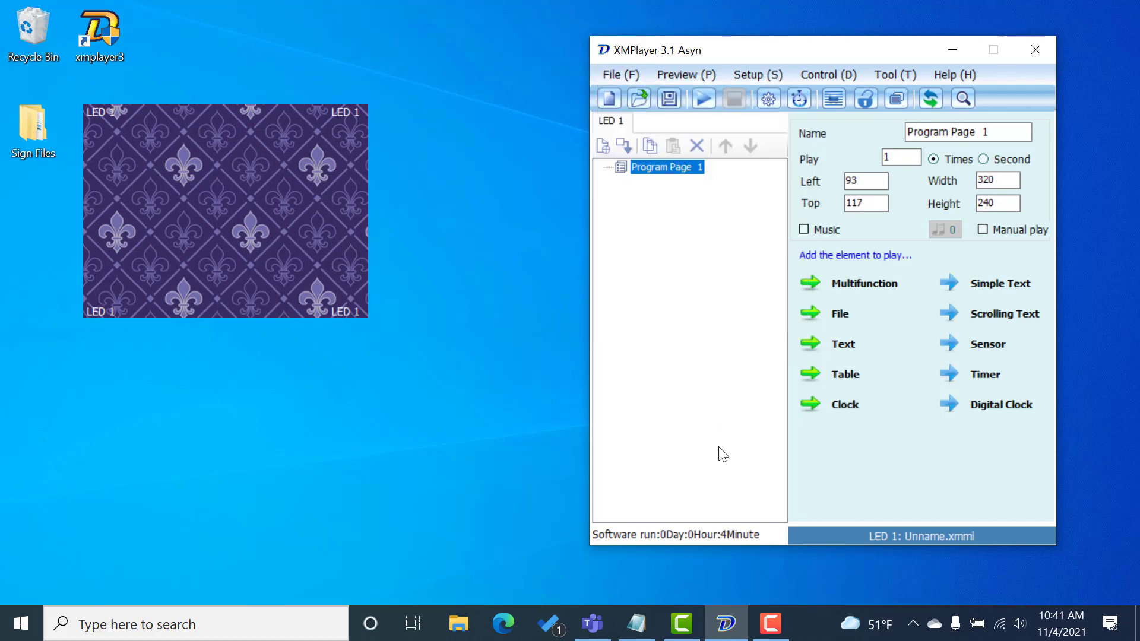
left_click(608, 98)
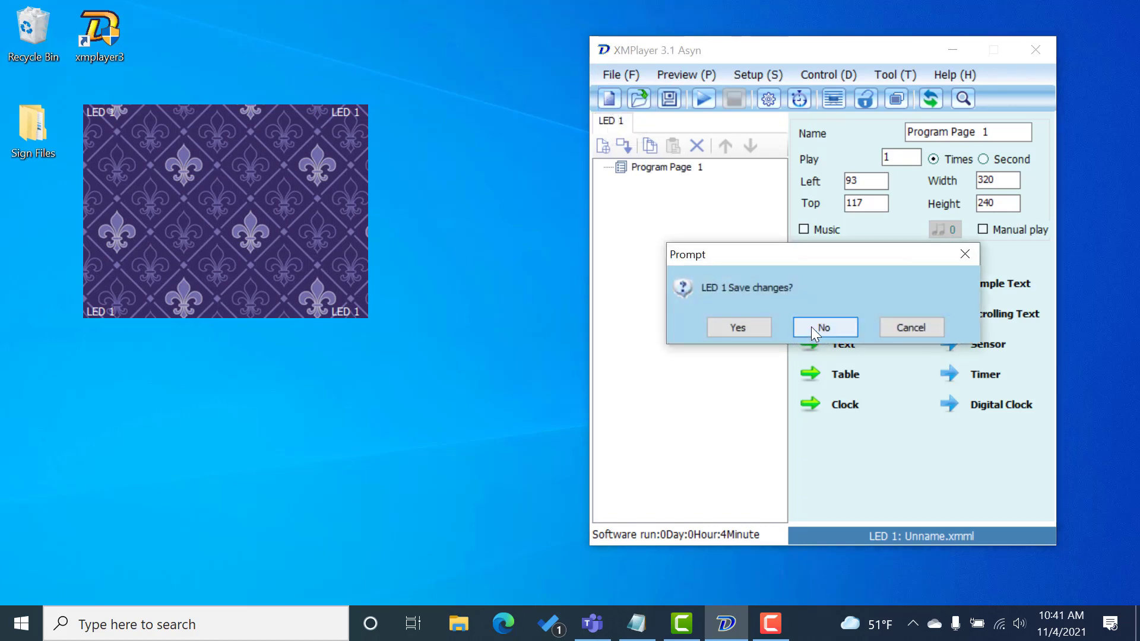
left_click(813, 327)
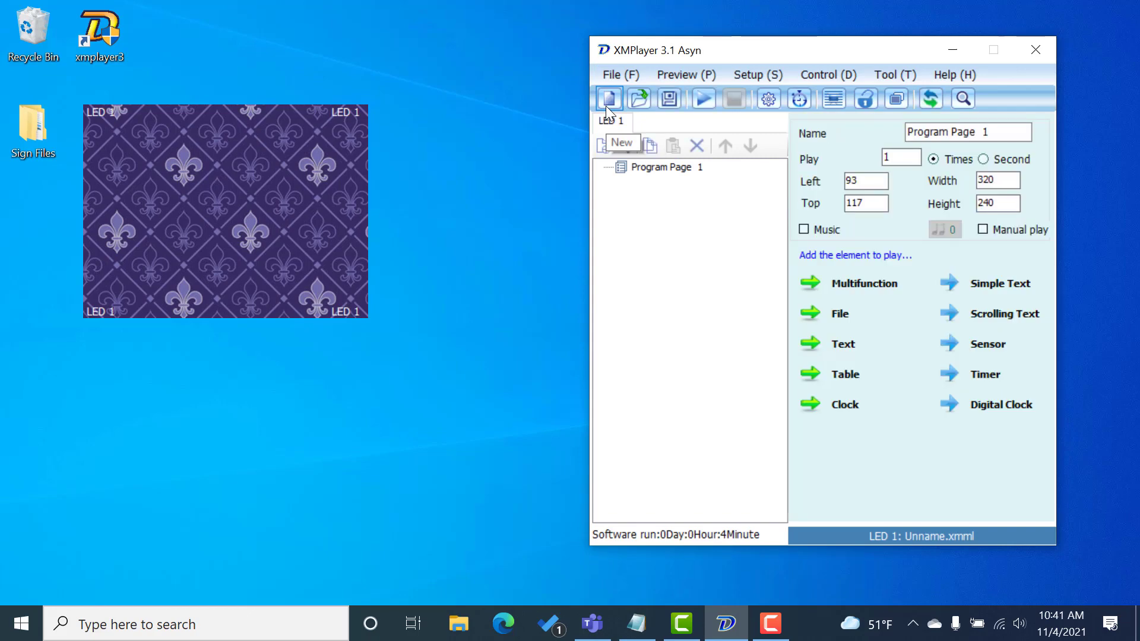
- Rename the program page as "LEd Sign City rest"
left_click(650, 166)
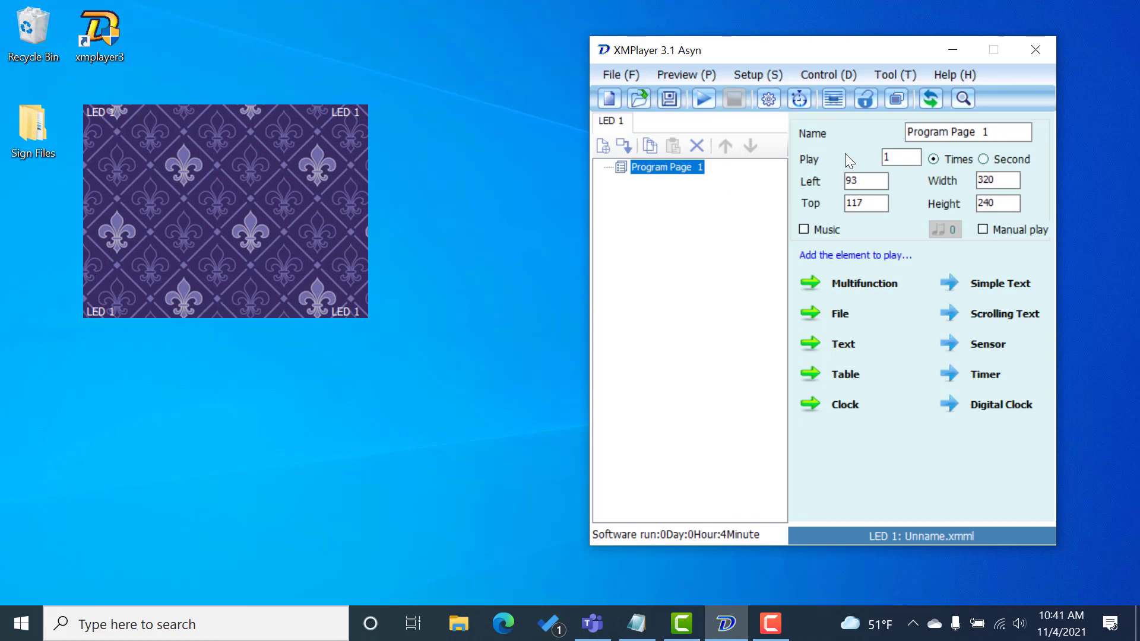
left_click_drag(988, 137, 907, 132)
type("LEd S")
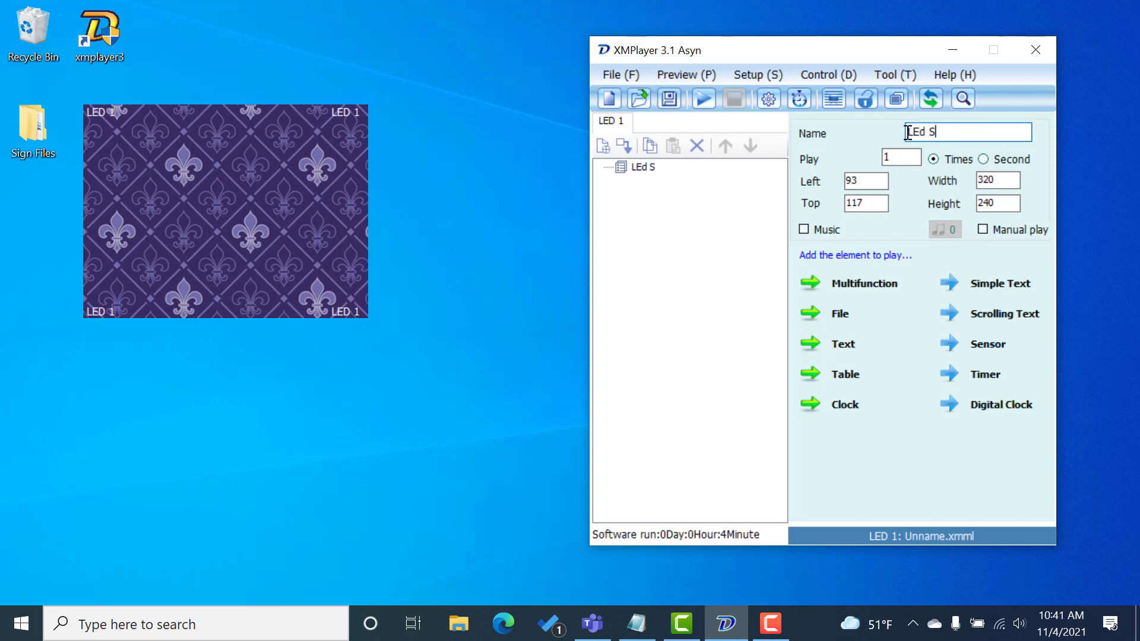
type("ign City rest")
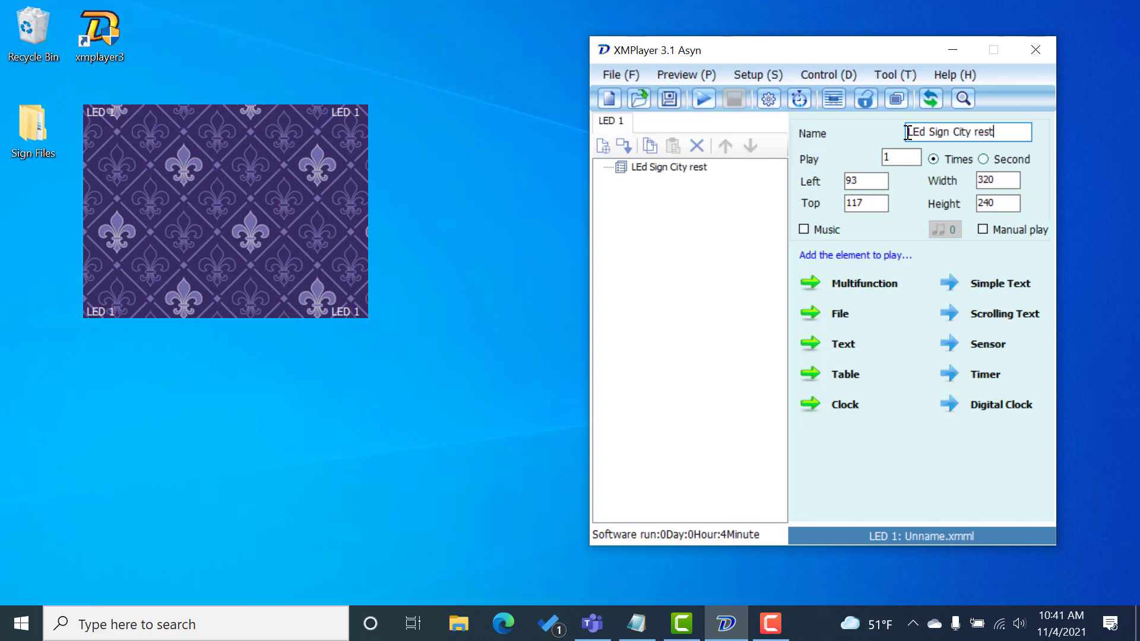
left_click(703, 166)
- Reposition the LED 1 display window near the desktop's upper left, at about Left 121 and Top 56
double_click(891, 157)
left_click(985, 159)
left_click_drag(861, 185, 843, 204)
left_click(864, 204)
left_click_drag(269, 156, 393, 104)
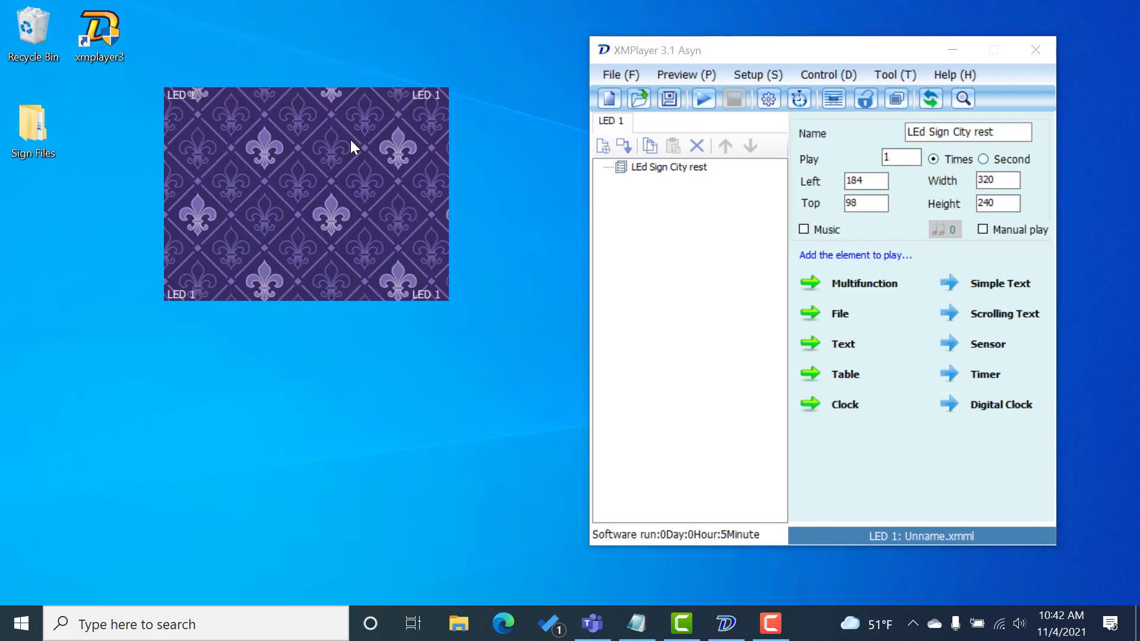
left_click_drag(350, 140, 315, 136)
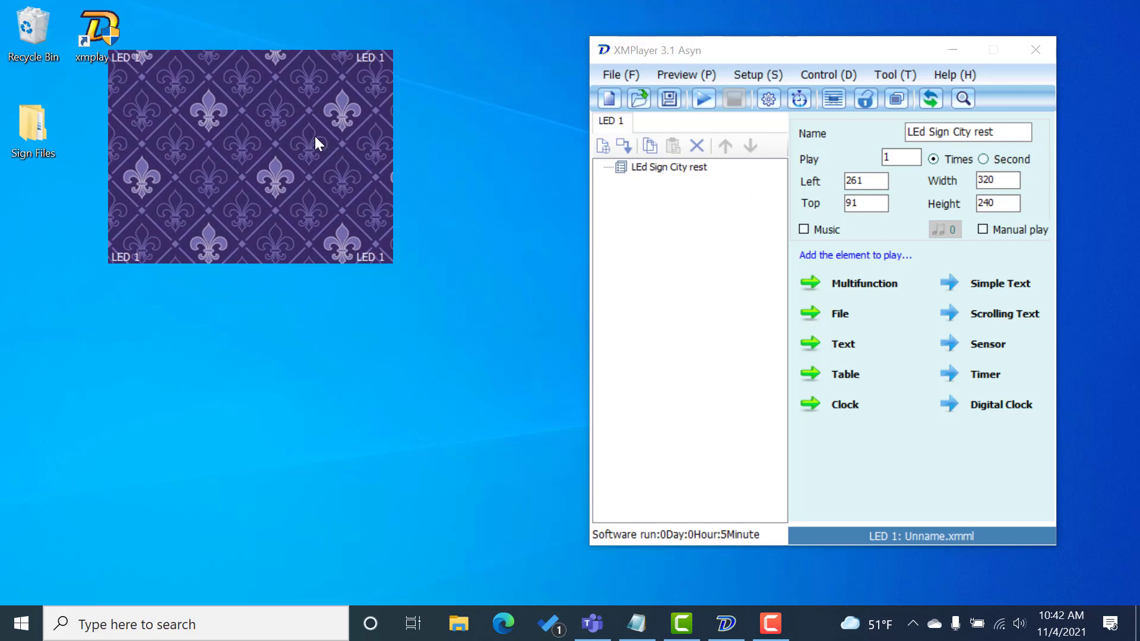
- Add a File element to the "LEd Sign City rest" program page
double_click(1010, 180)
double_click(1001, 206)
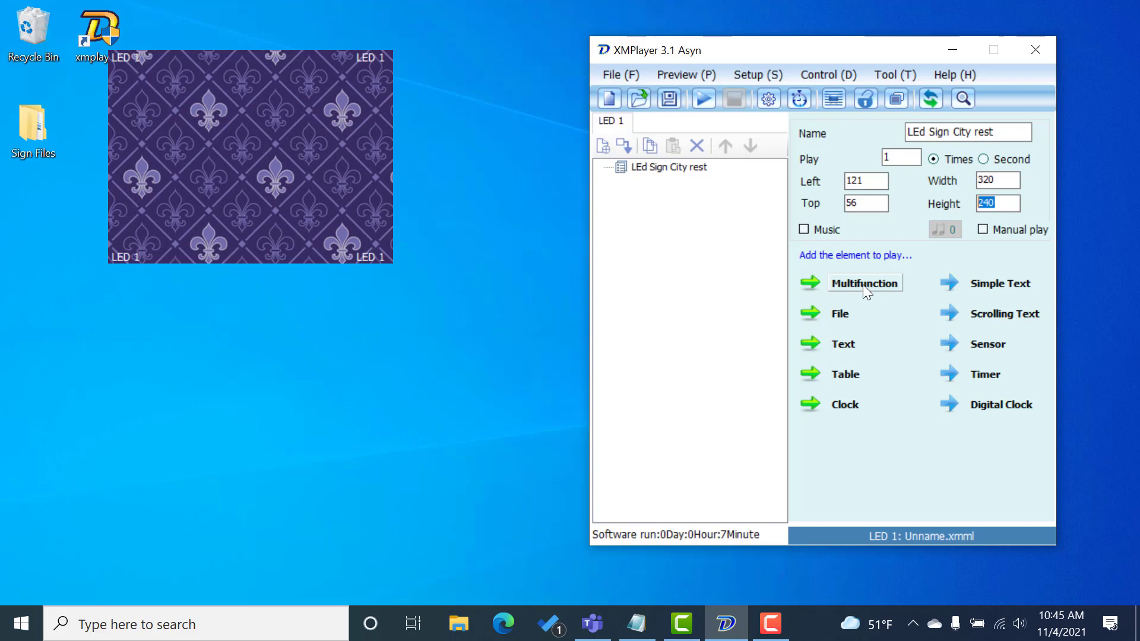
left_click(840, 314)
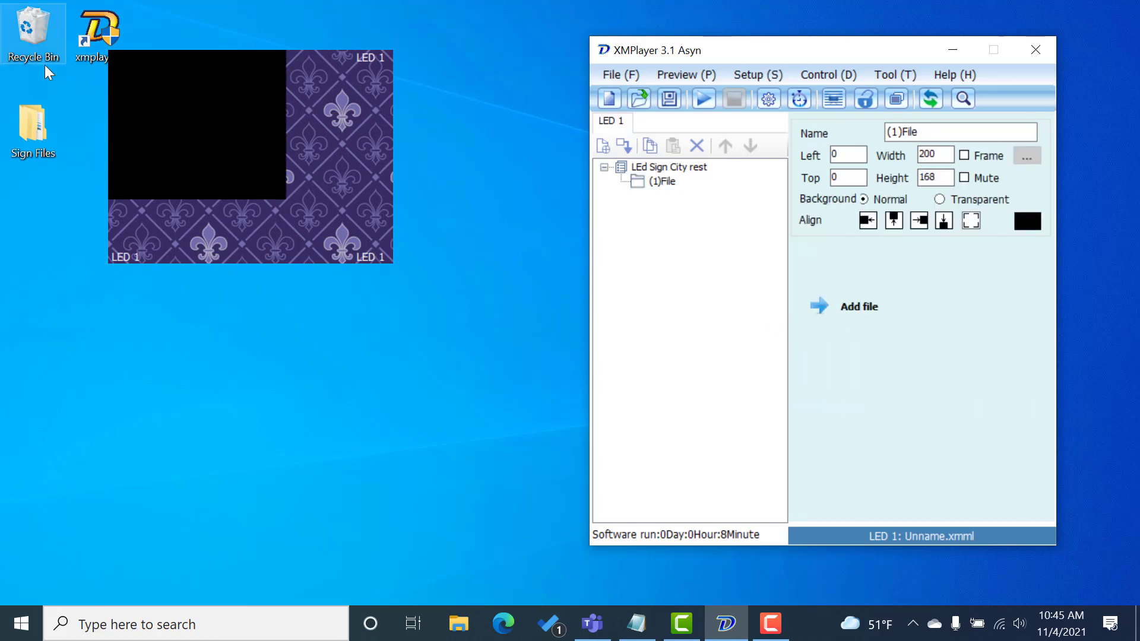
- Move the File element around within the LED display area, leaving it at about Left 53 and Top 39
left_click_drag(173, 91, 225, 129)
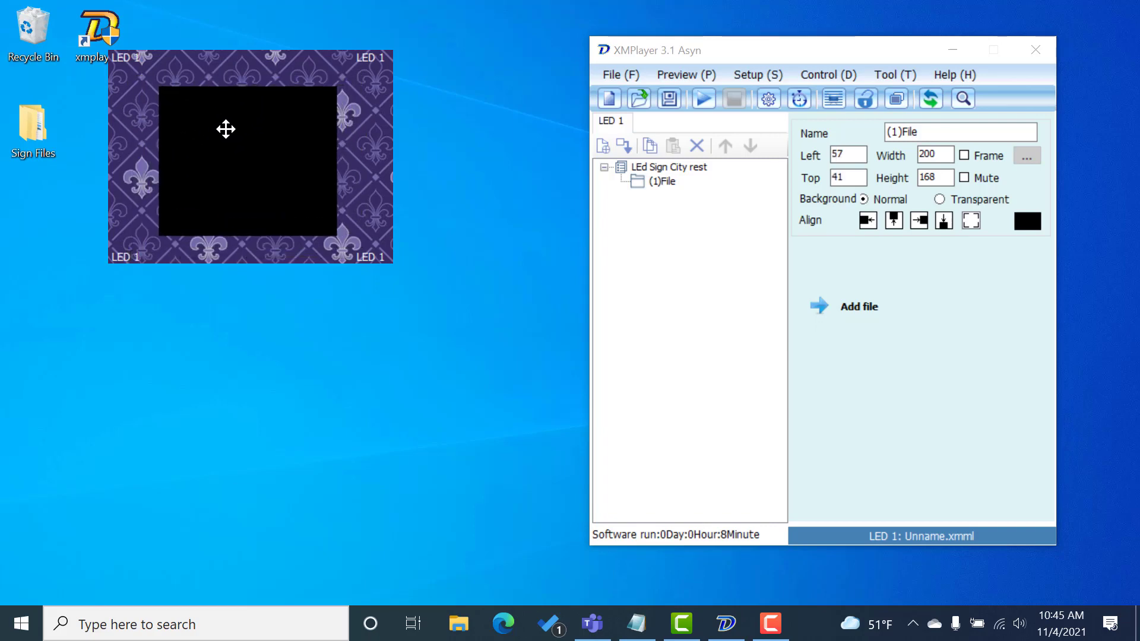
right_click(225, 128)
left_click(205, 120)
left_click_drag(204, 119, 157, 95)
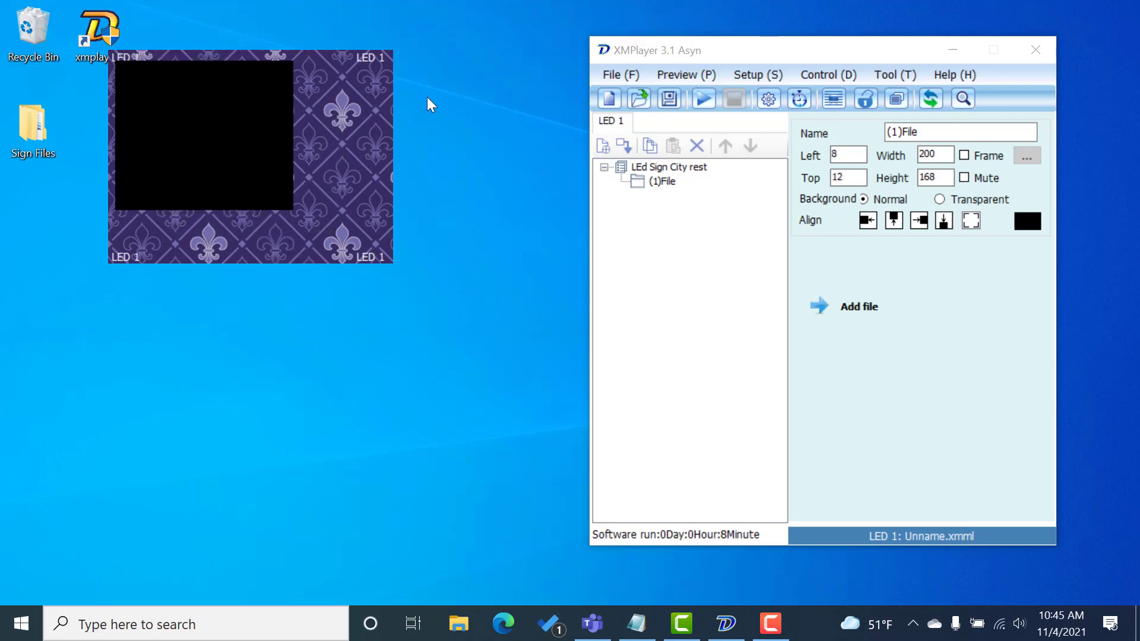
left_click(840, 158)
left_click_drag(854, 179, 831, 181)
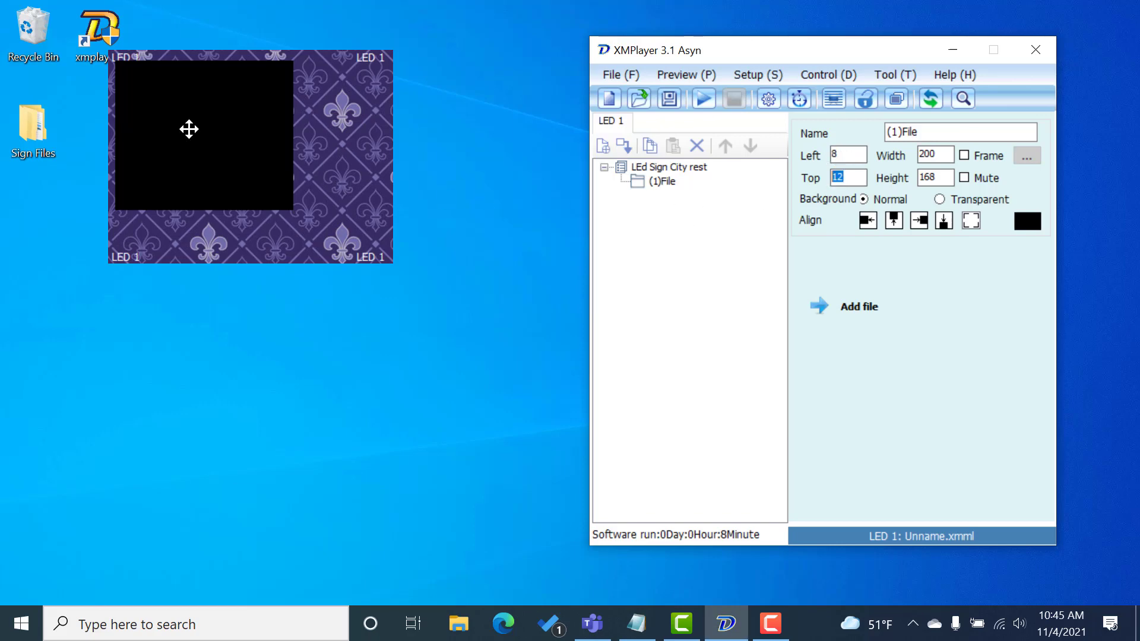
left_click_drag(189, 129, 246, 142)
left_click_drag(226, 128, 229, 155)
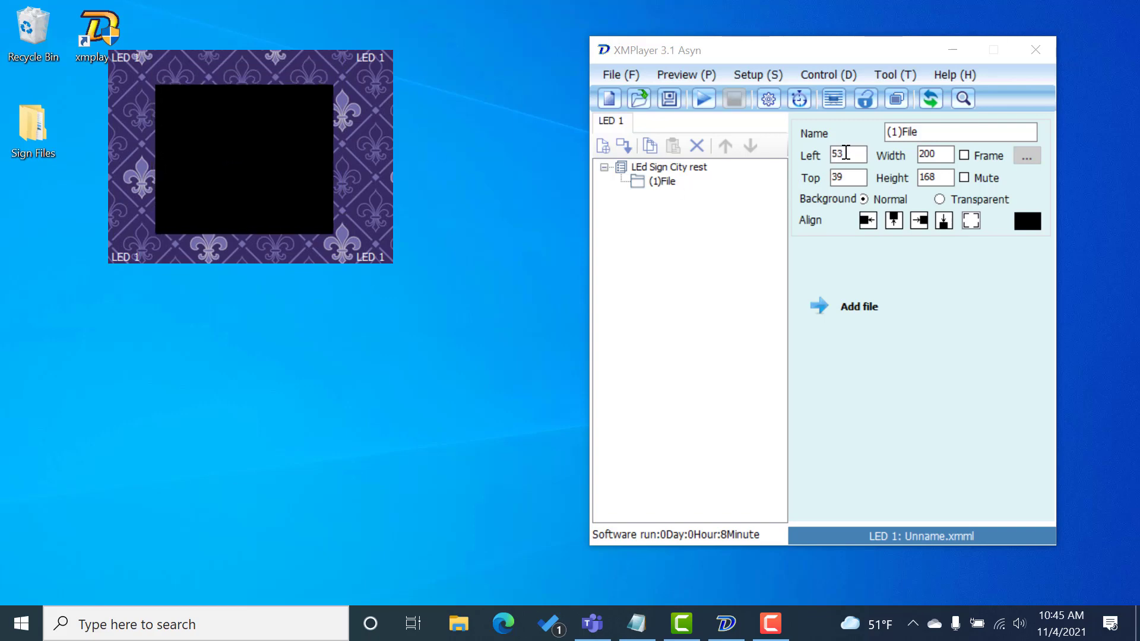
- Set the File element's Left and Top positions to 0
left_click_drag(848, 153, 800, 155)
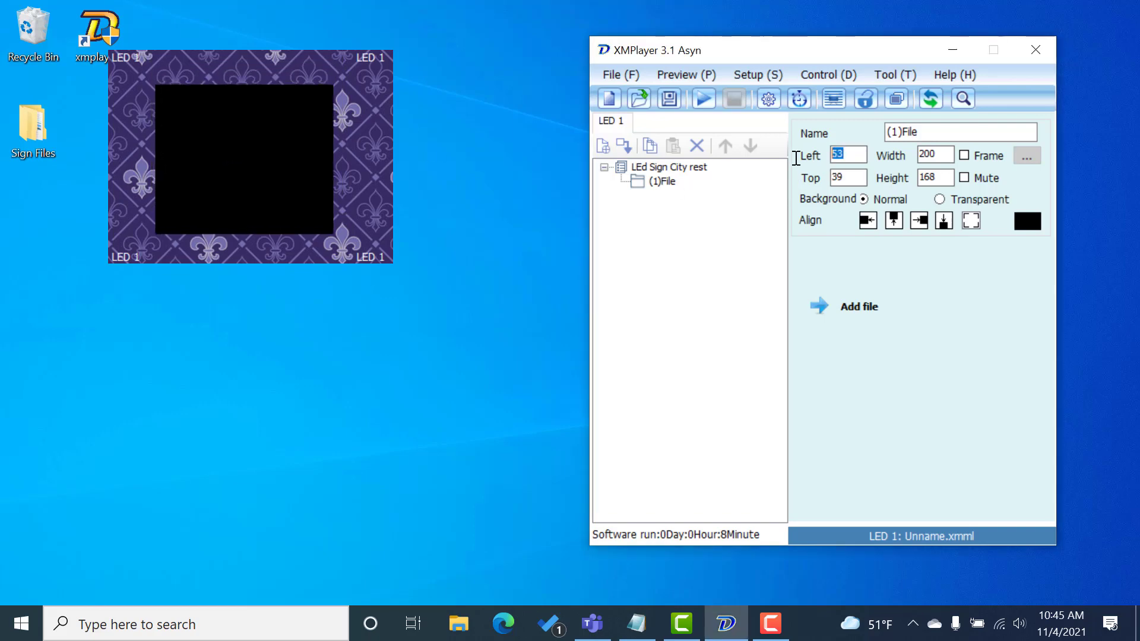
type("0")
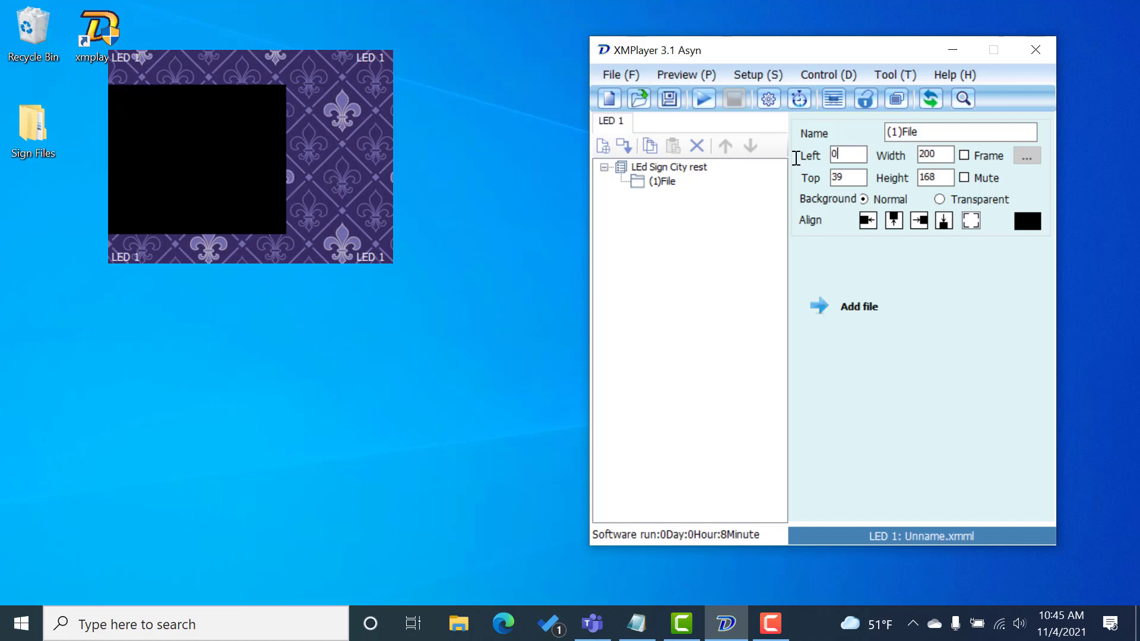
left_click_drag(848, 178, 817, 181)
type("0")
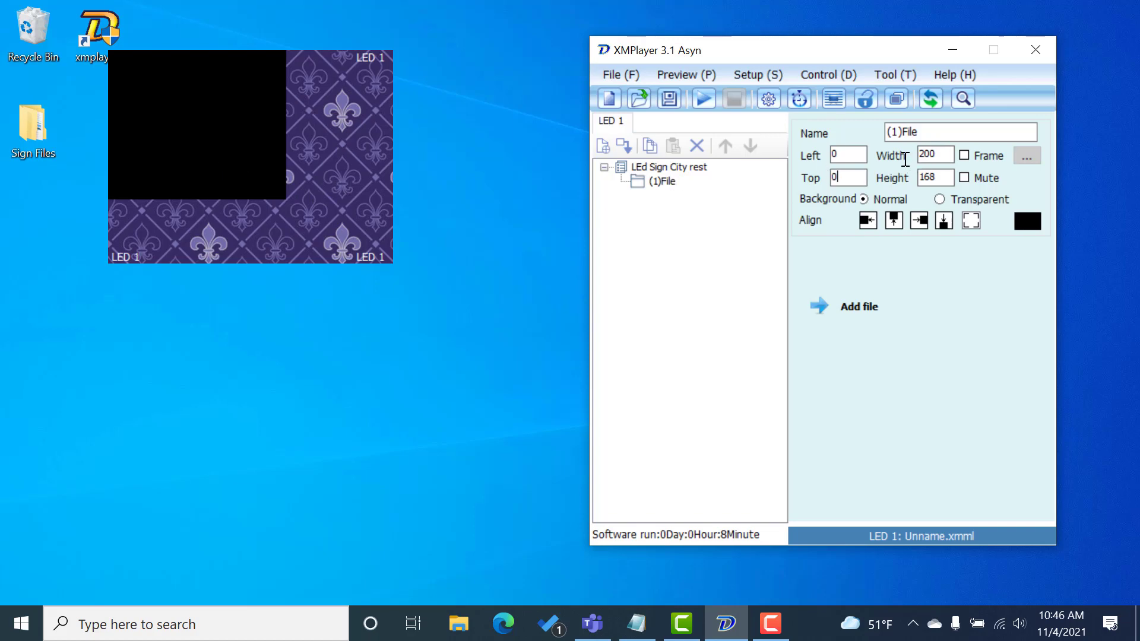
- Examine the File element's size settings and the element types that can be added to the program page
double_click(937, 153)
double_click(933, 176)
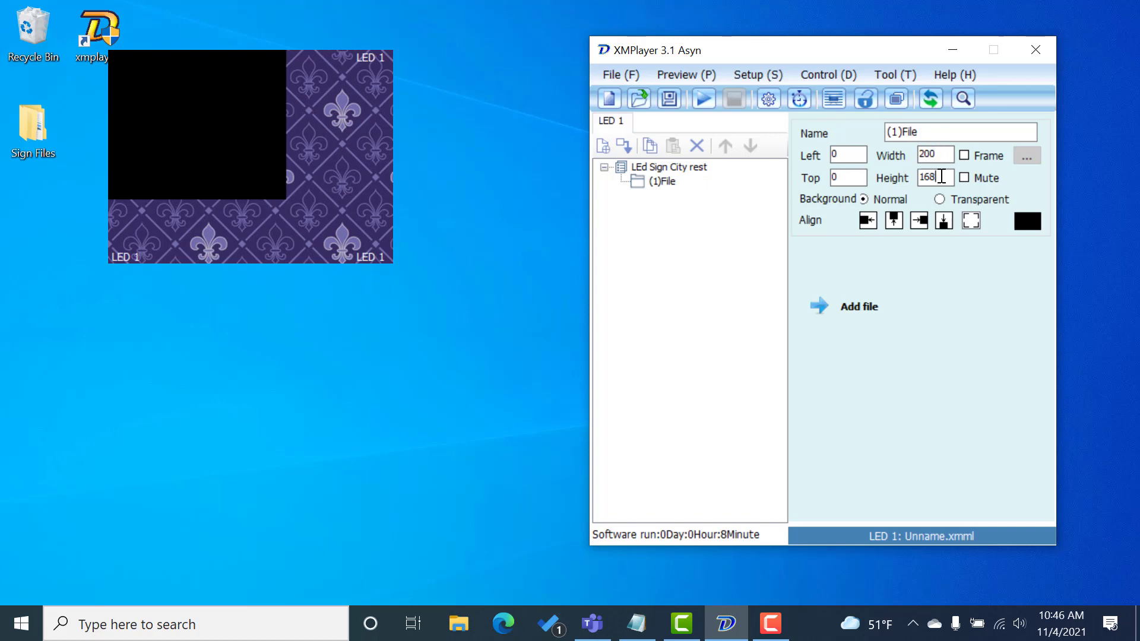
left_click(668, 184)
right_click(658, 166)
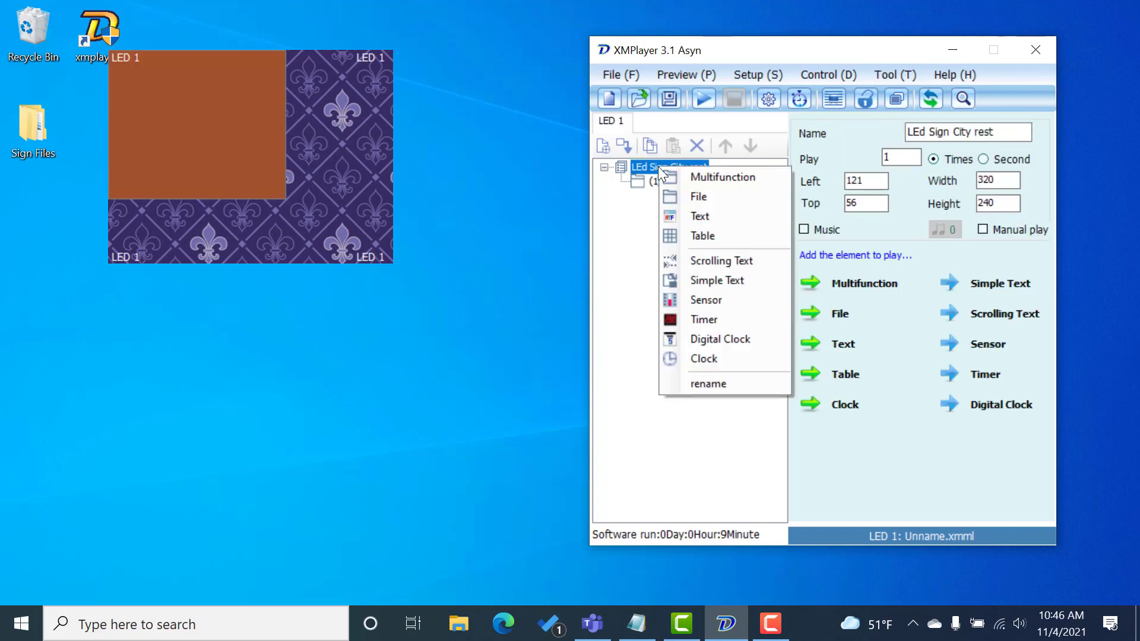
left_click(640, 164)
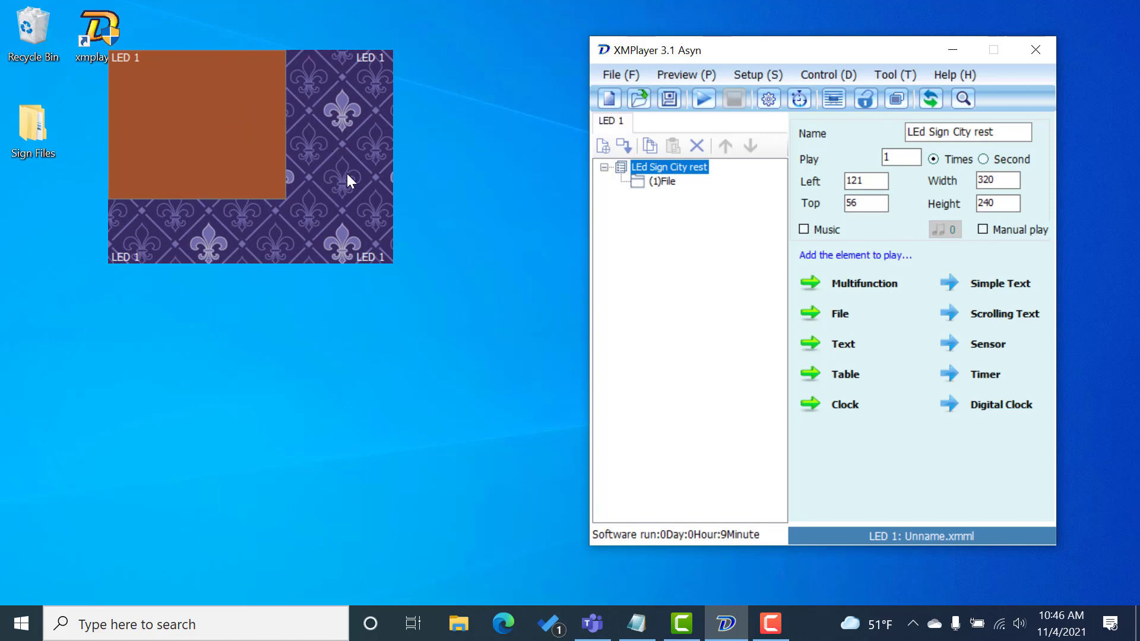
left_click(663, 182)
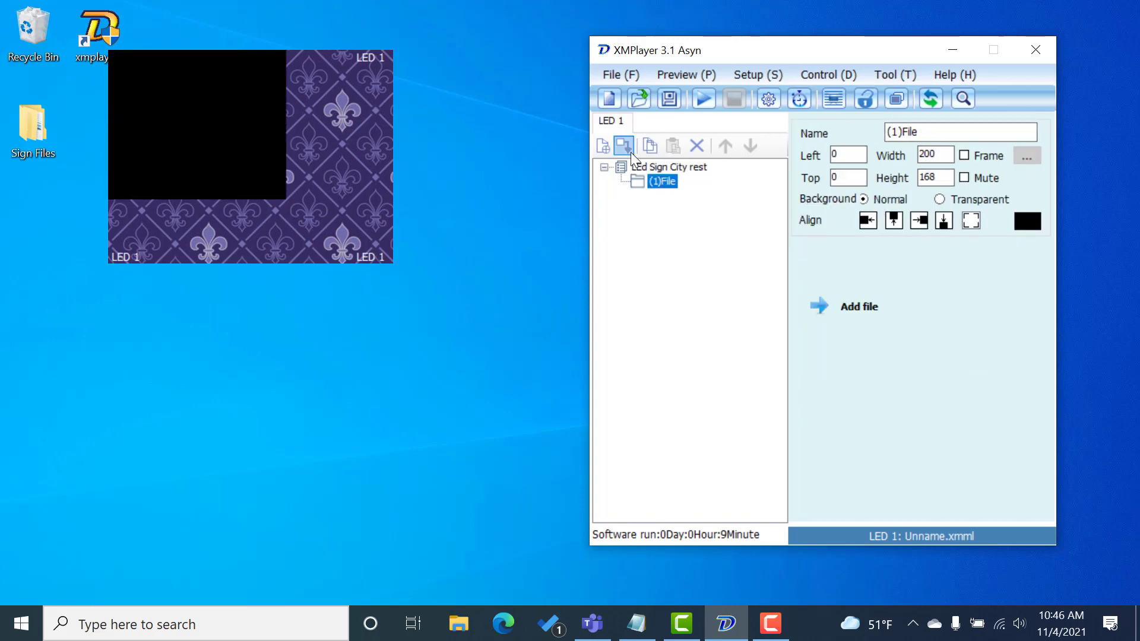
left_click(650, 167)
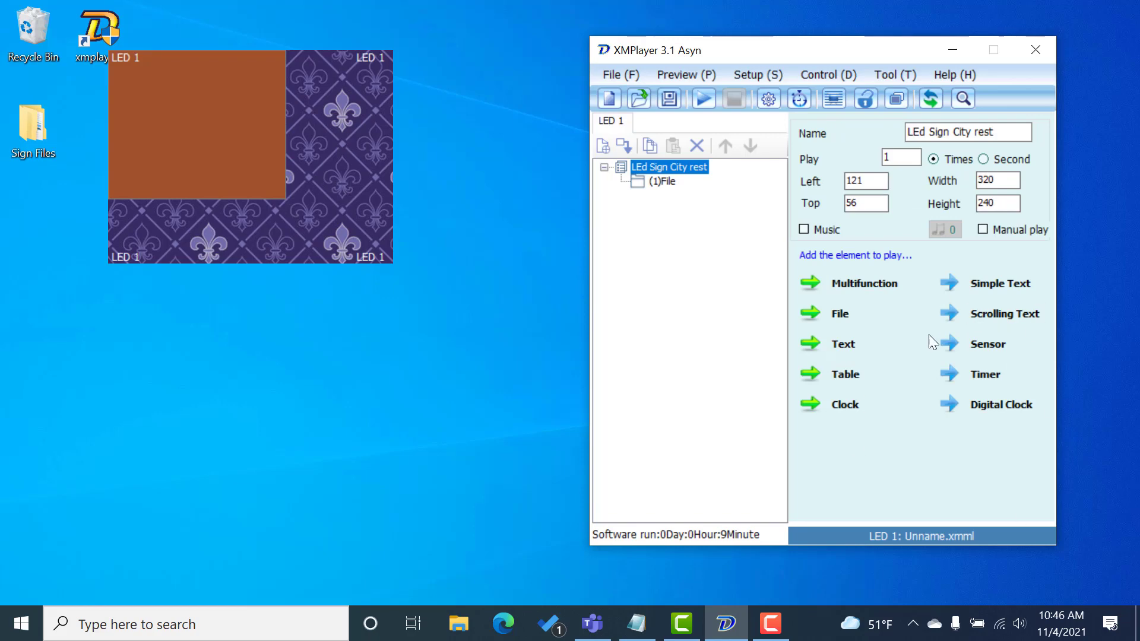
- Set the File element's width to 320
left_click(662, 183)
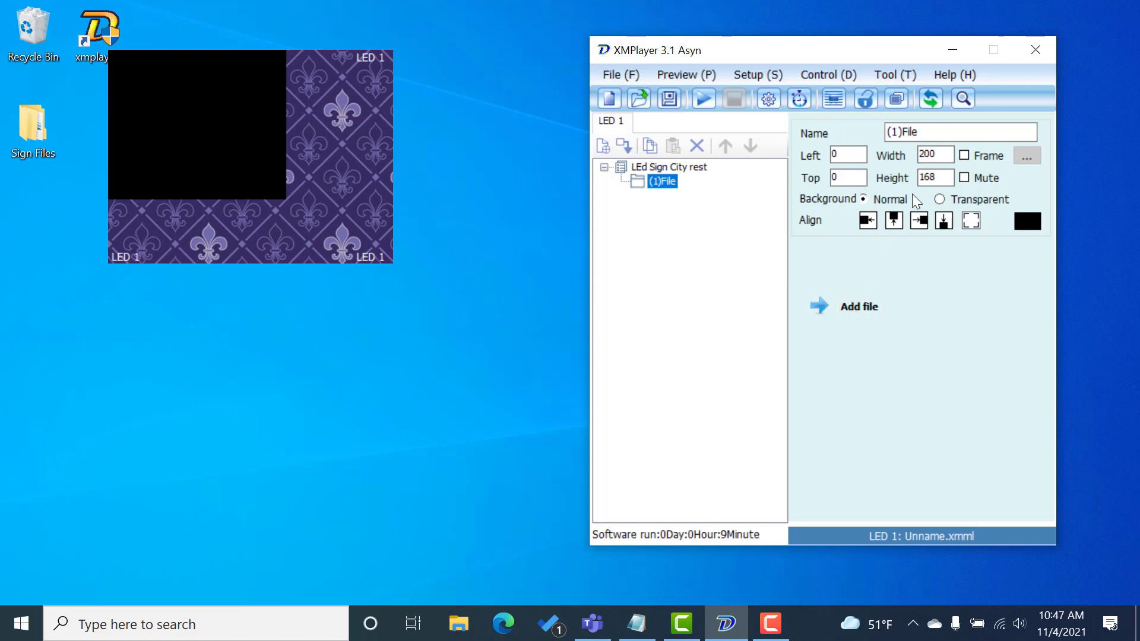
left_click(943, 155)
left_click_drag(943, 154, 912, 155)
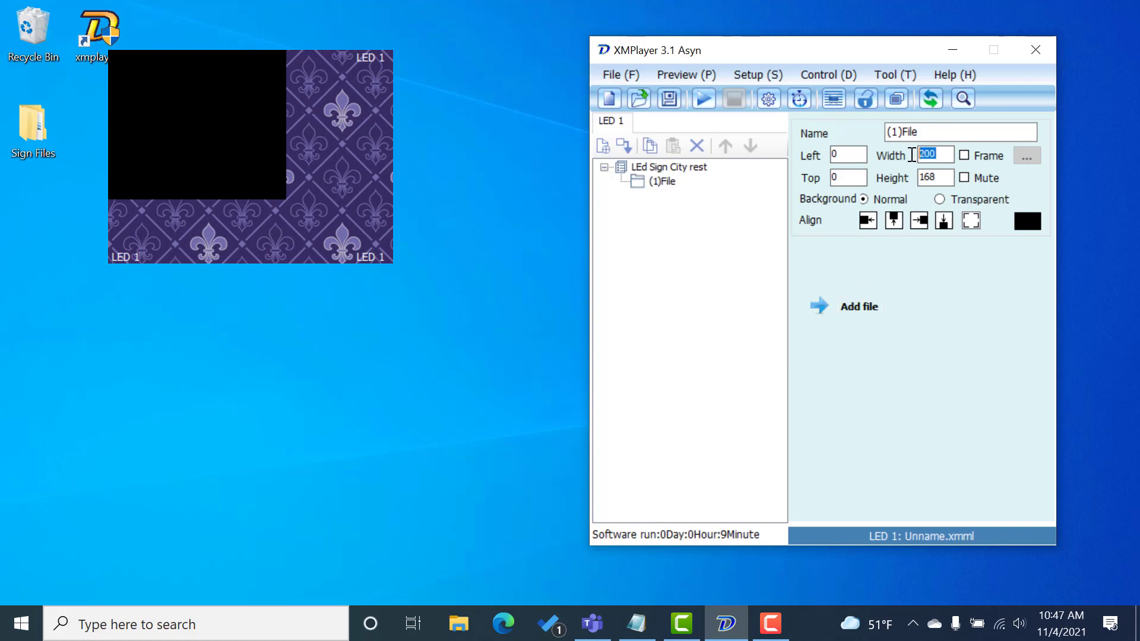
type("320")
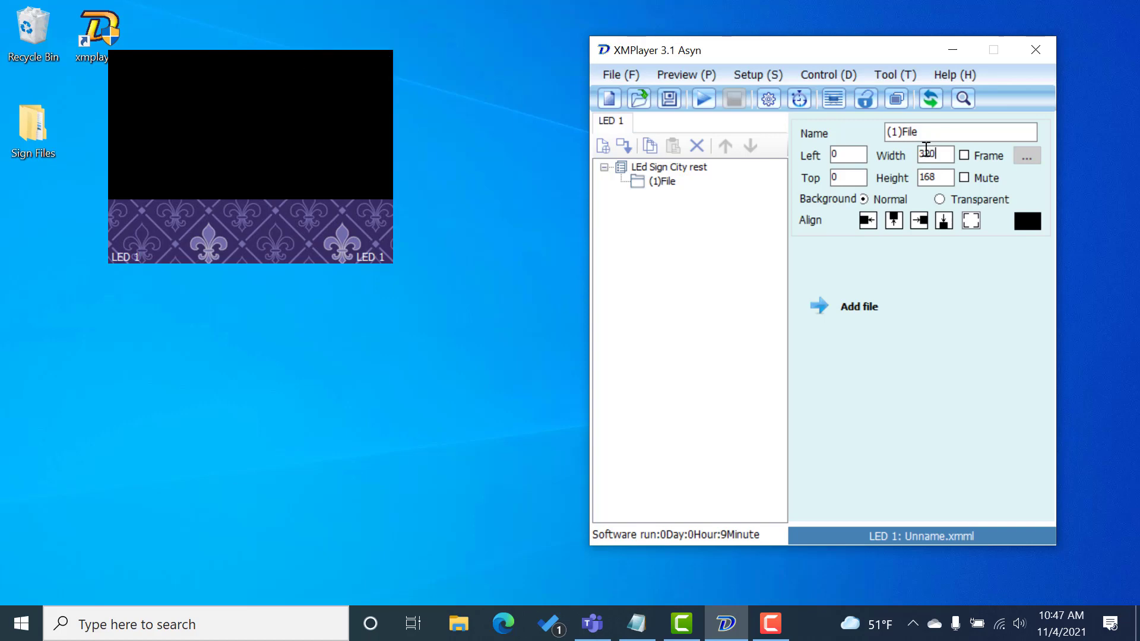
- Set the File element's height to 240
left_click(937, 180)
left_click_drag(937, 180, 912, 181)
type("240")
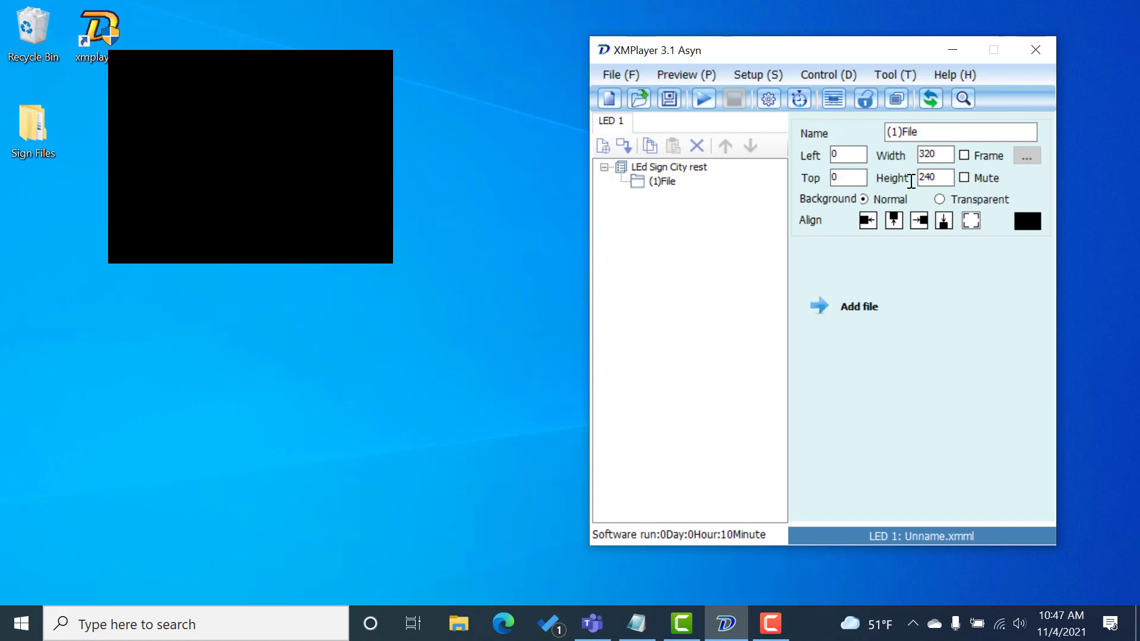
- Resize the File element by its edges to about 186 × 113, and stretch it back to 320 × 240
left_click(391, 225)
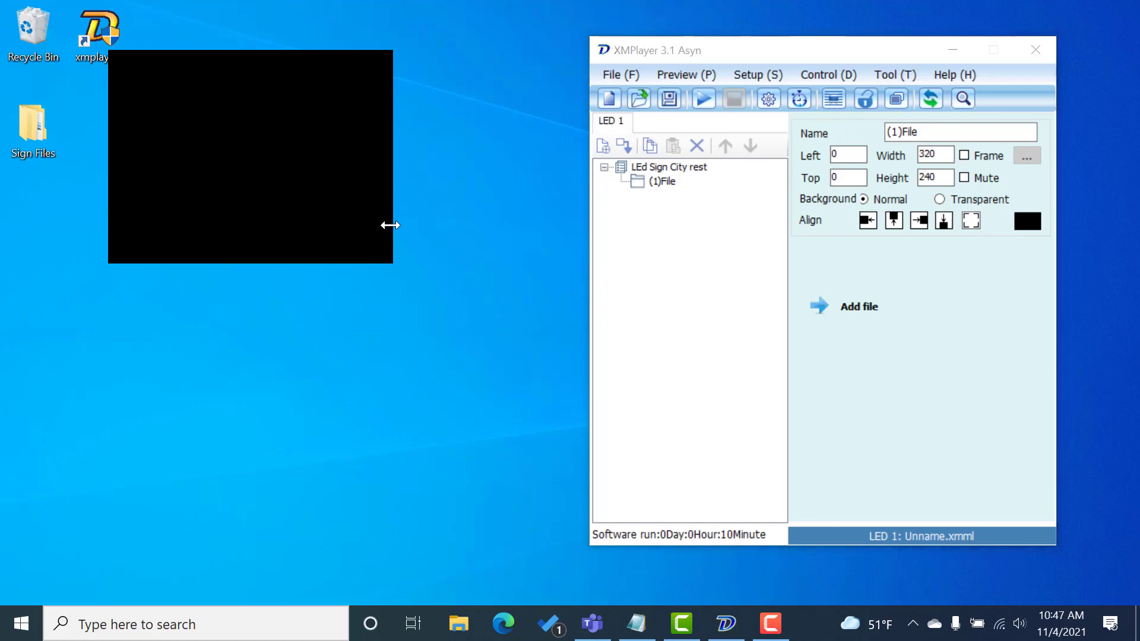
left_click_drag(390, 225, 269, 213)
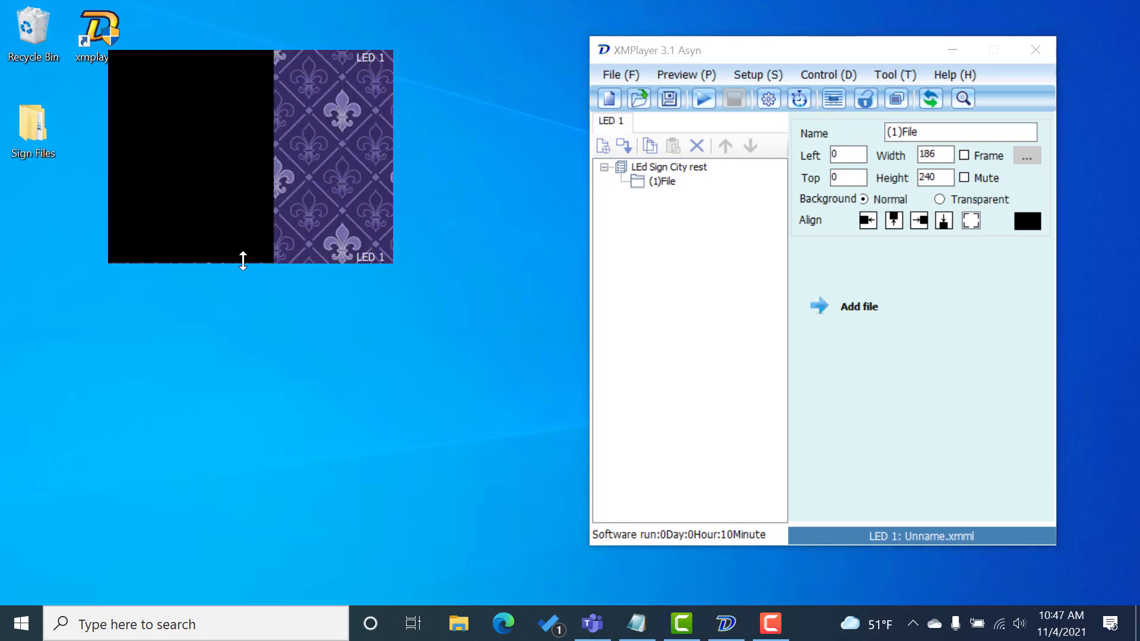
left_click_drag(243, 259, 249, 152)
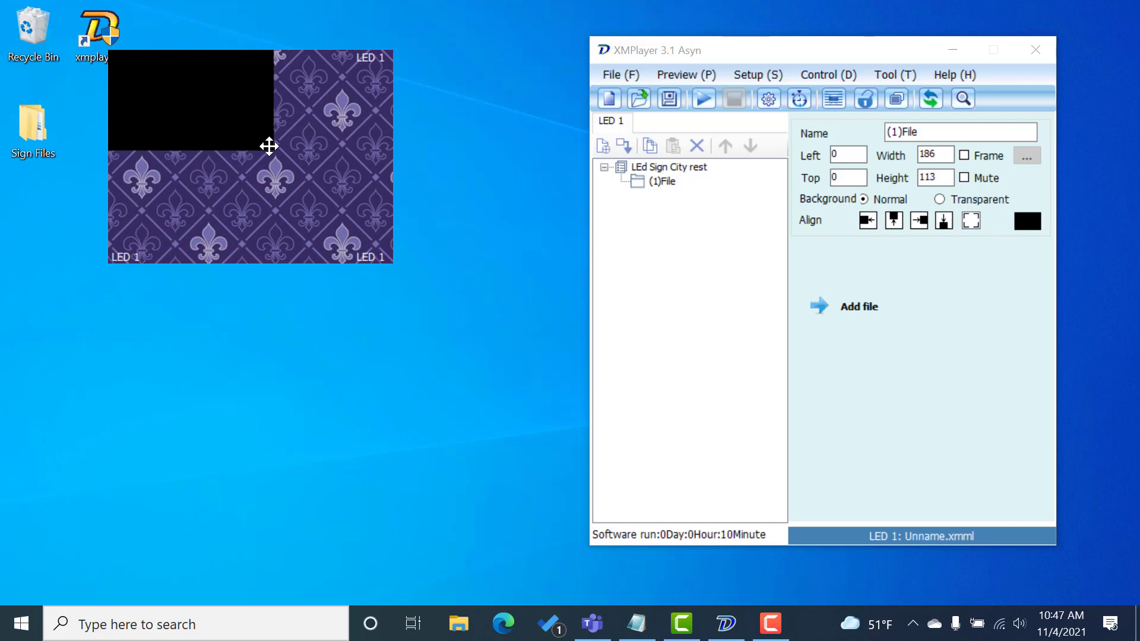
left_click_drag(271, 149, 394, 264)
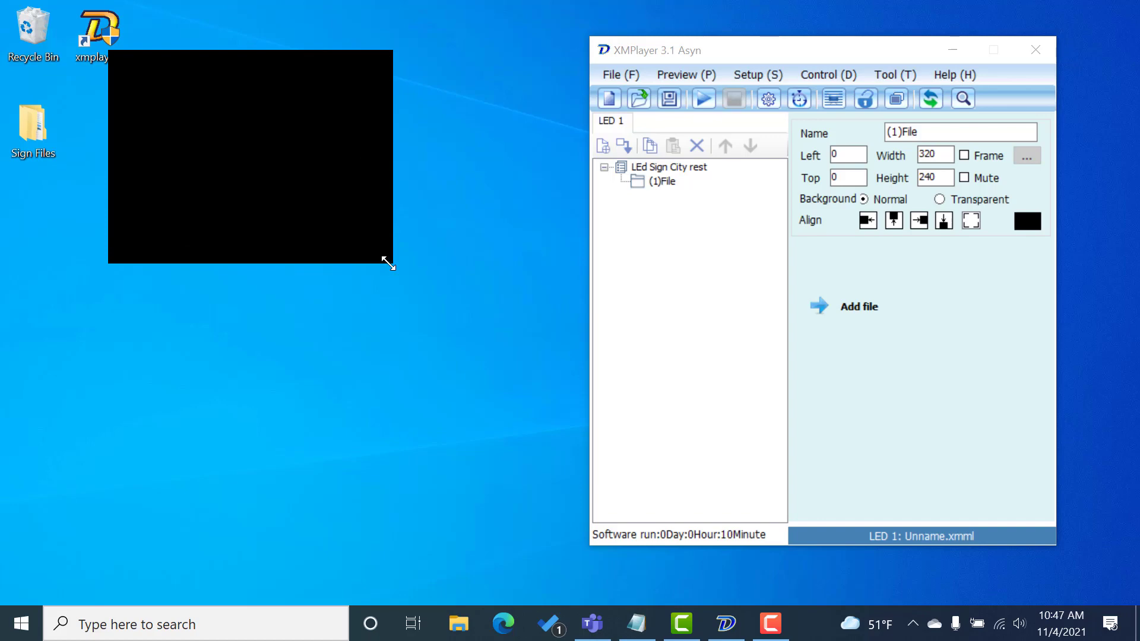
- Shrink the File element to about 256 × 121, and restore it with the Full screen size option
left_click_drag(394, 264, 335, 157)
right_click(290, 139)
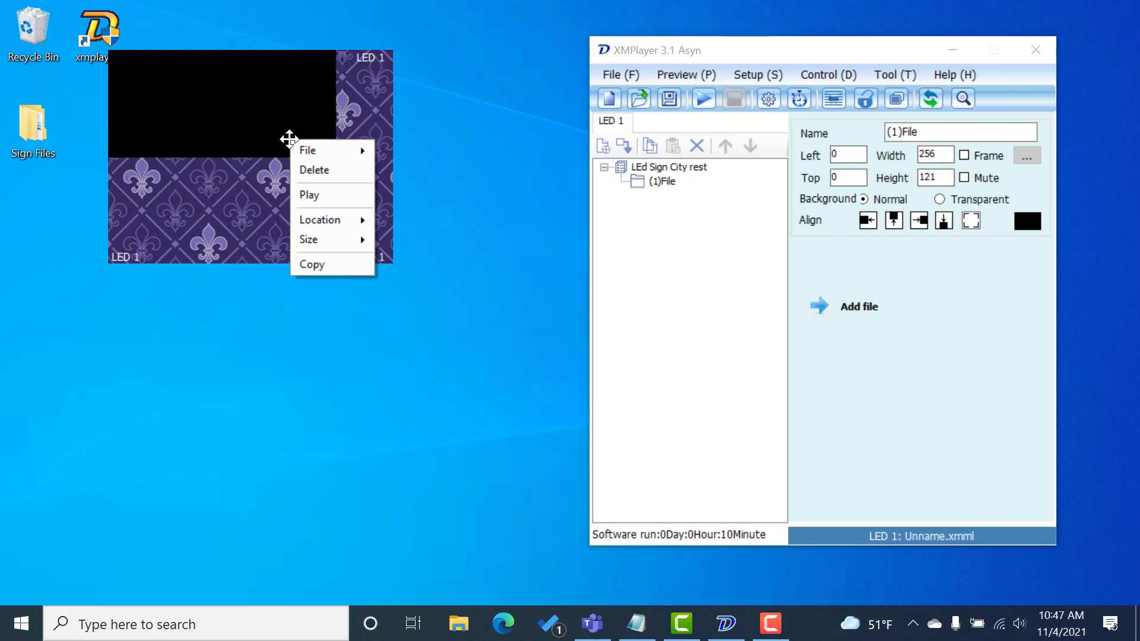
mouse_move(327, 237)
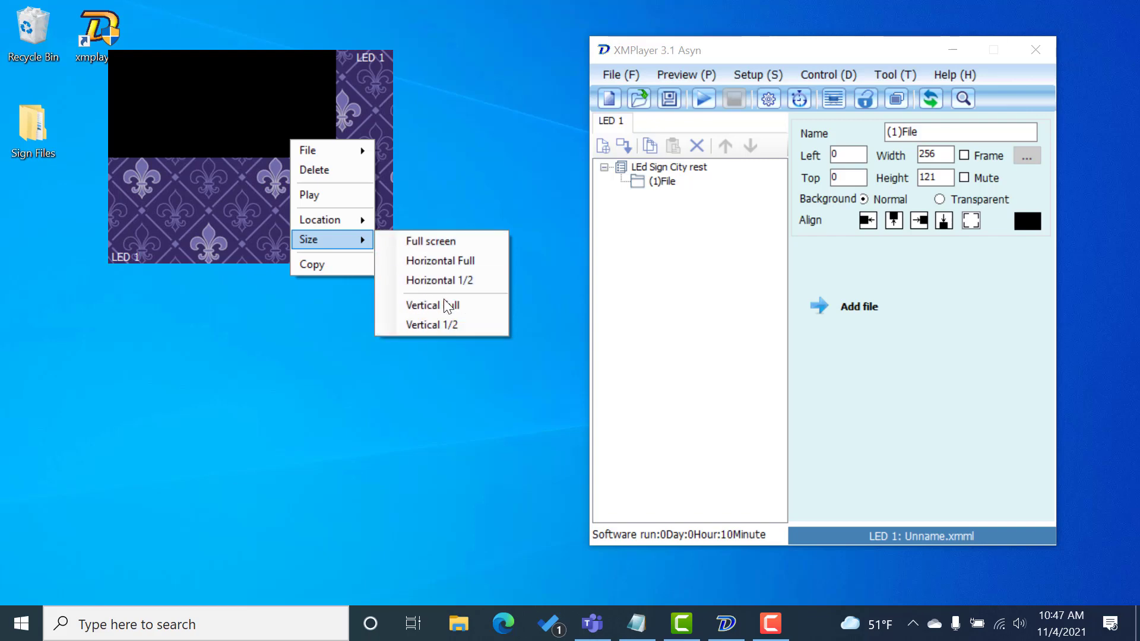
left_click(437, 245)
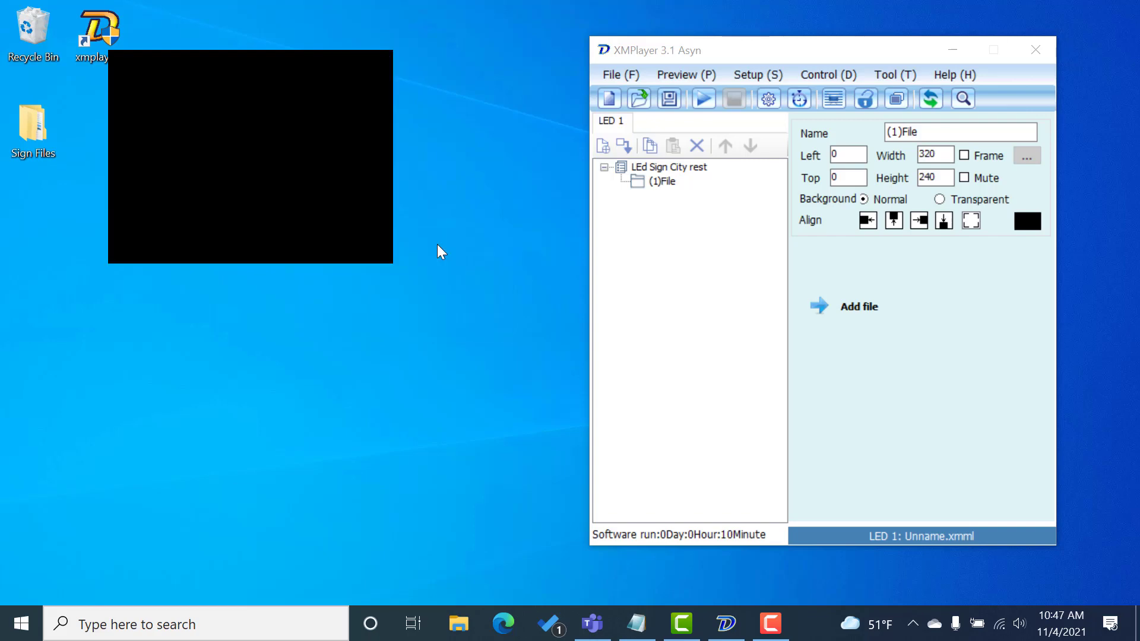
- Shrink the File element to about 252 × 165 and move it to about Left 31, Top 28
right_click(391, 259)
left_click(317, 194)
left_click_drag(389, 260, 330, 196)
left_click_drag(242, 132, 272, 155)
left_click(670, 183)
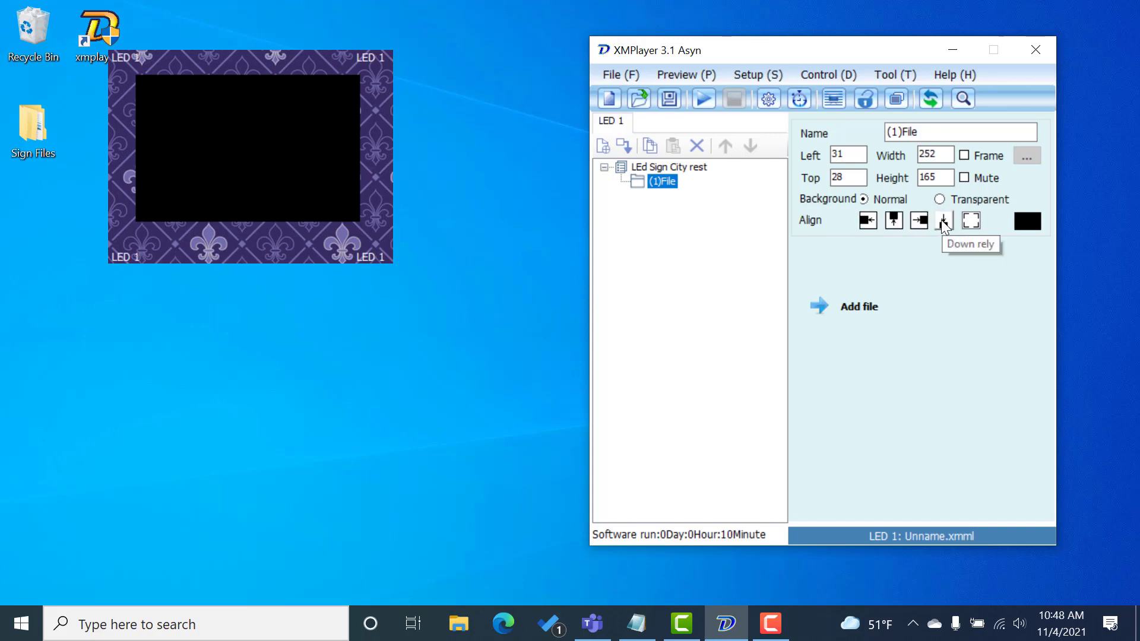
- Fit the File element to the whole LED display with the full-screen alignment and check its width and height
left_click(973, 221)
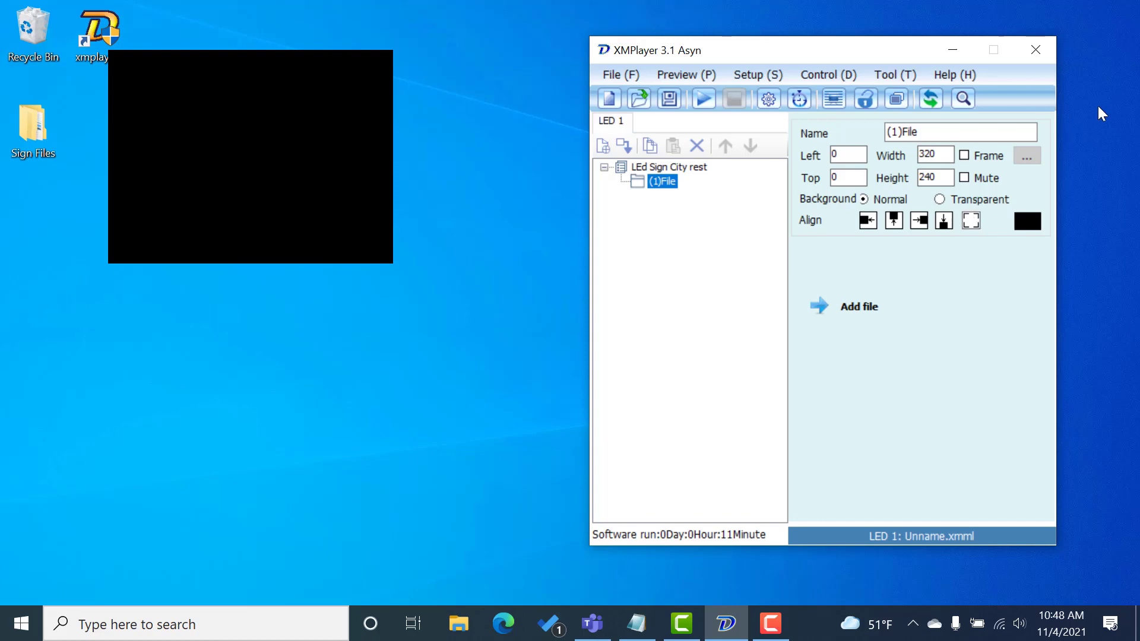
double_click(935, 157)
left_click_drag(937, 177, 909, 176)
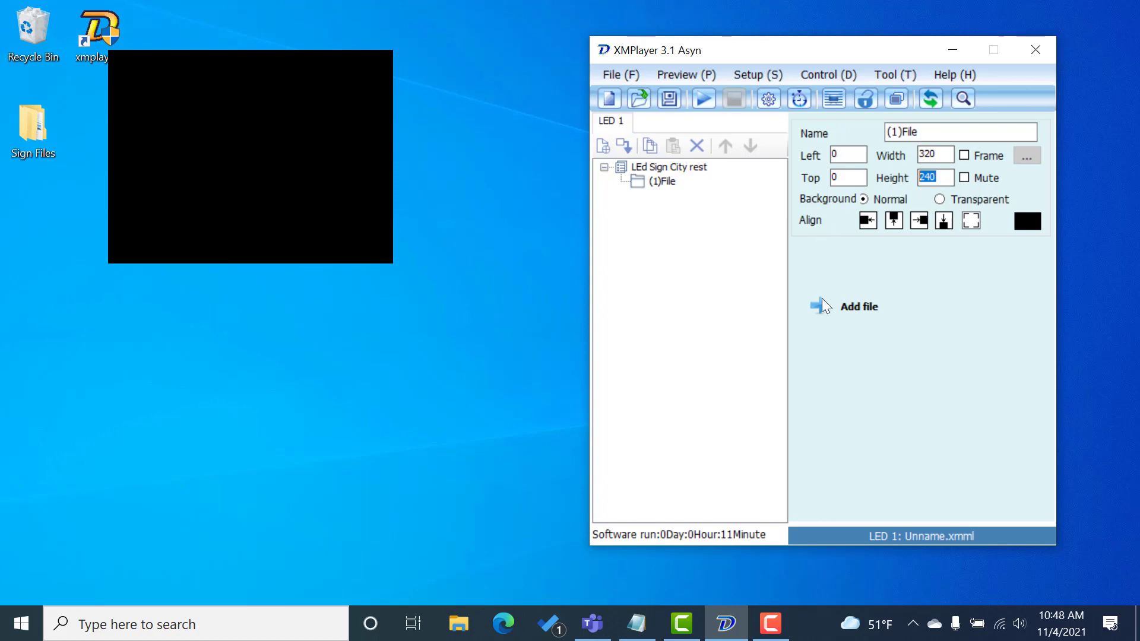
- Add both burger restaurant images from the Desktop's Sign Files\Images folder to the File element
left_click(863, 305)
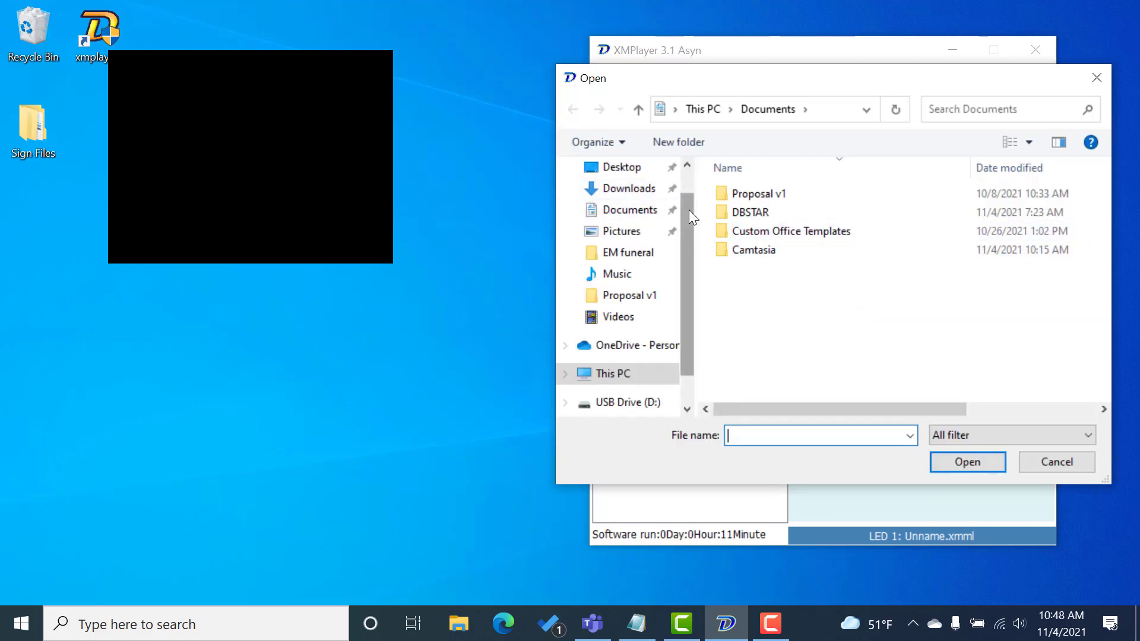
left_click_drag(689, 209, 689, 172)
left_click(620, 203)
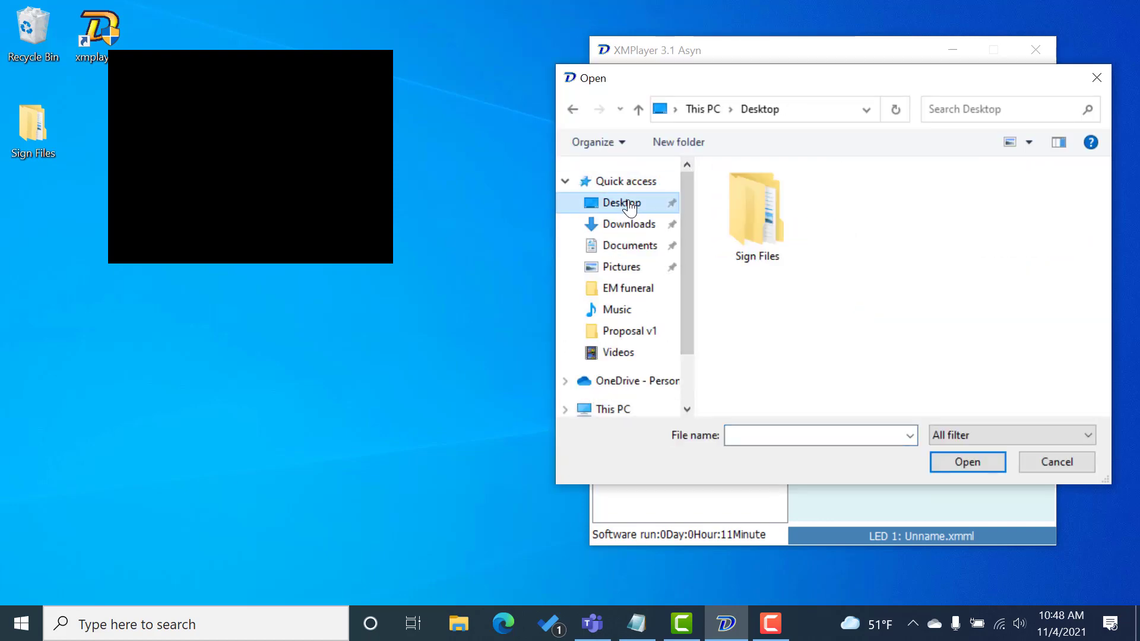
double_click(741, 207)
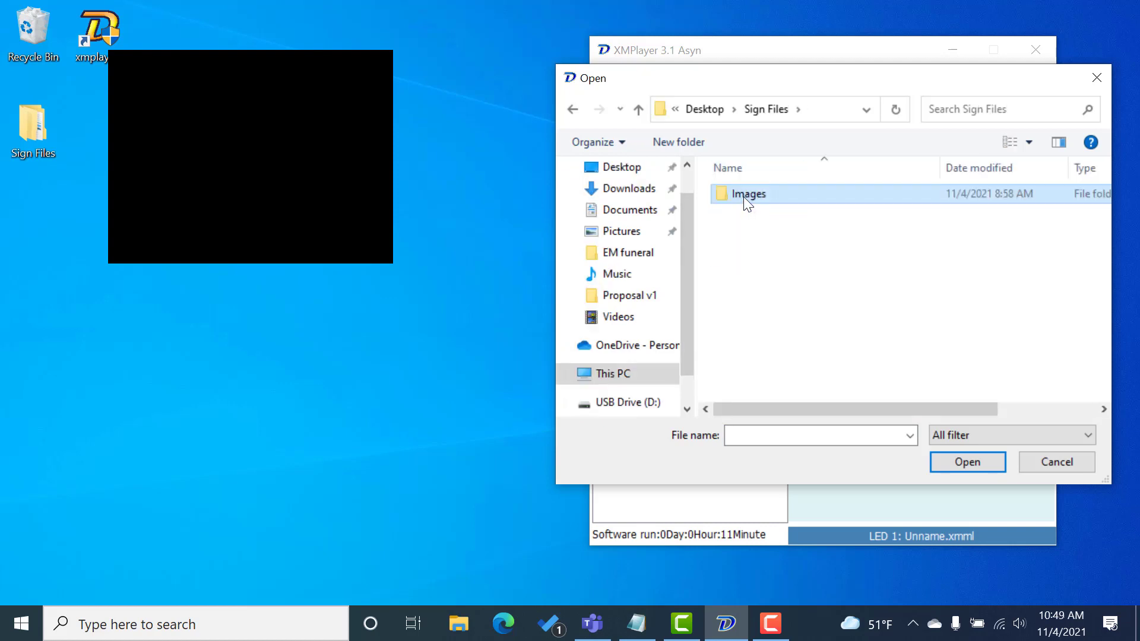
double_click(744, 197)
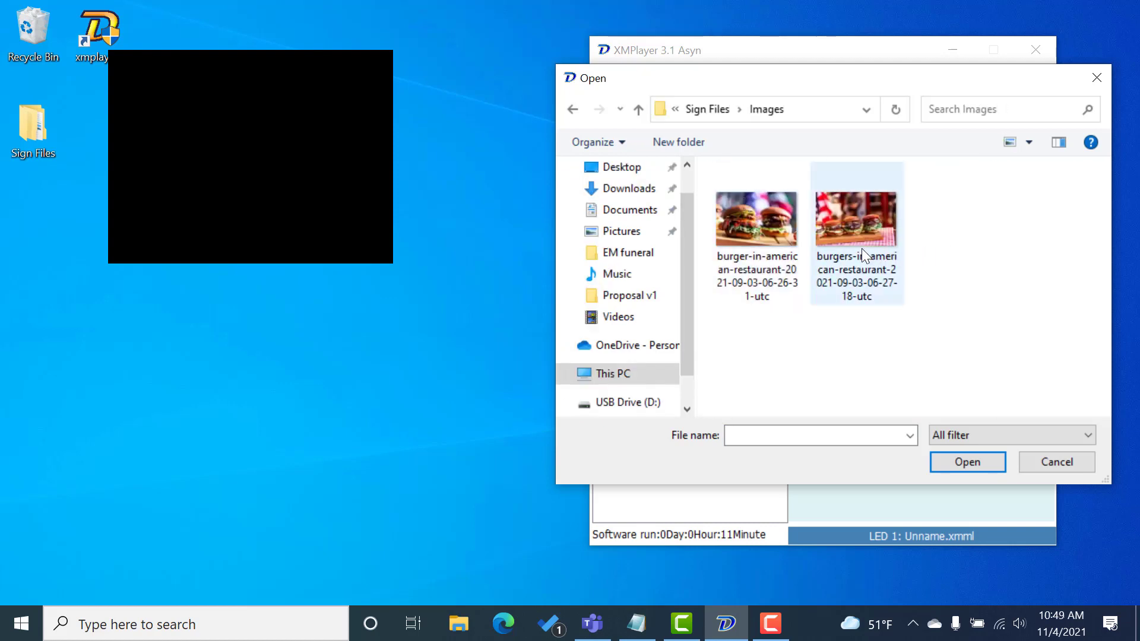
left_click(767, 235)
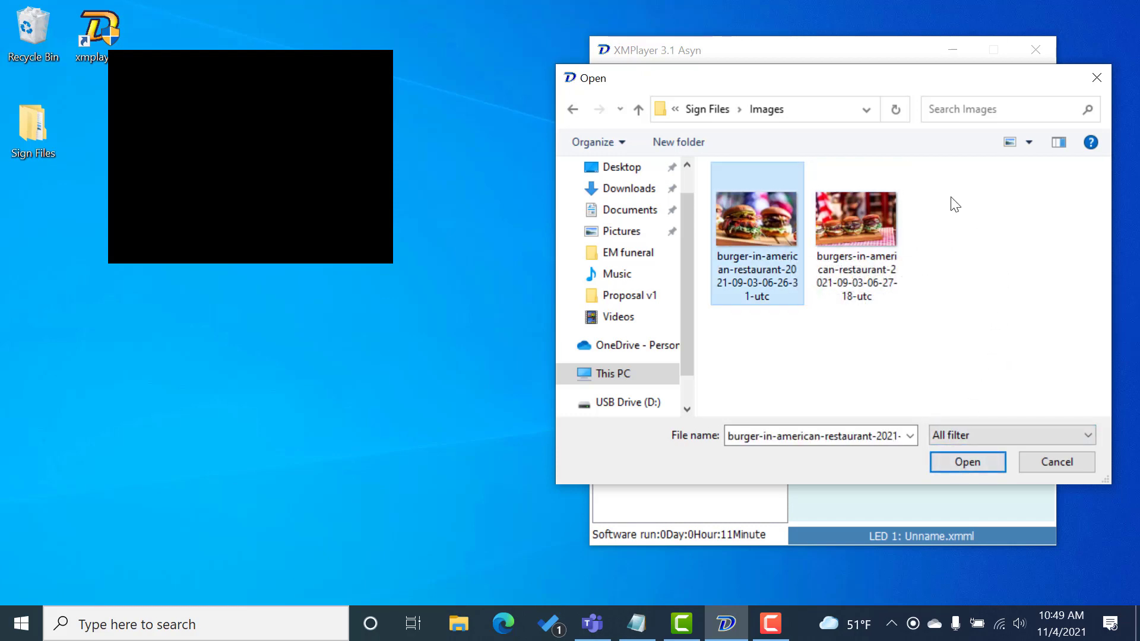
left_click_drag(951, 198, 735, 285)
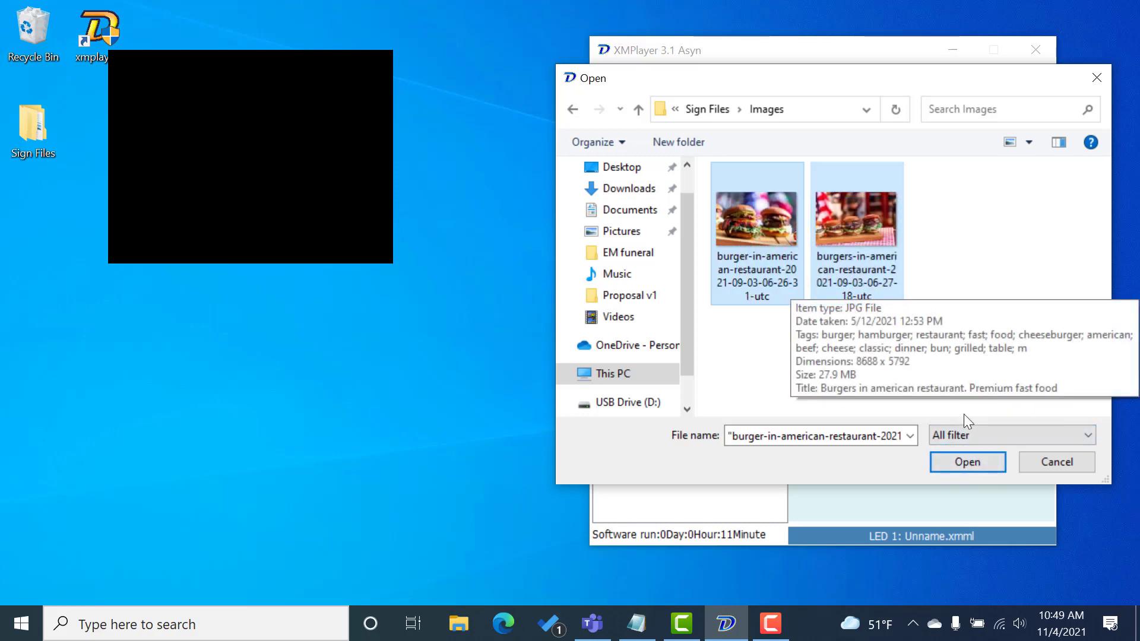
left_click(968, 463)
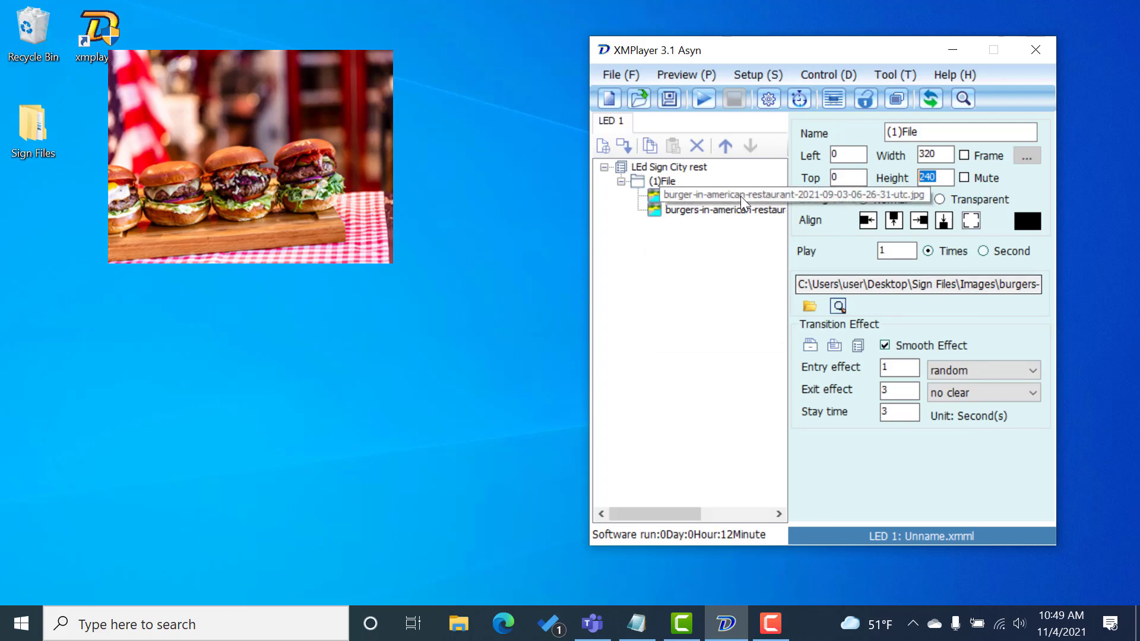
- Play the program to preview the images on the LED display, and stop the playback
left_click(705, 99)
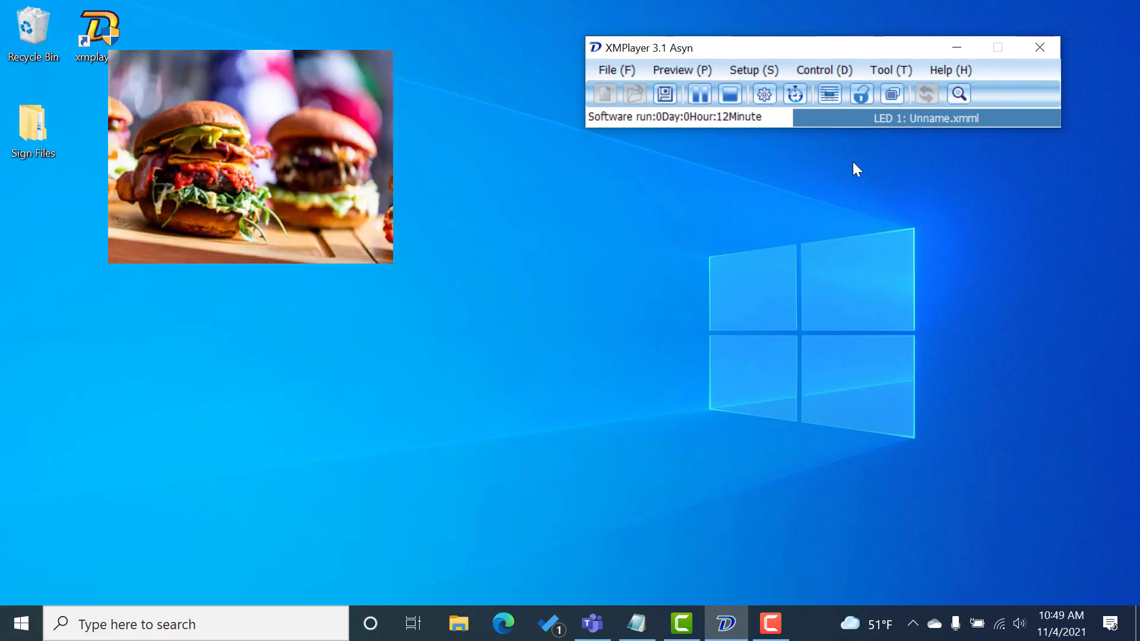
left_click(728, 90)
- Set the first burger image's entry effect to "gradually show"
left_click(696, 195)
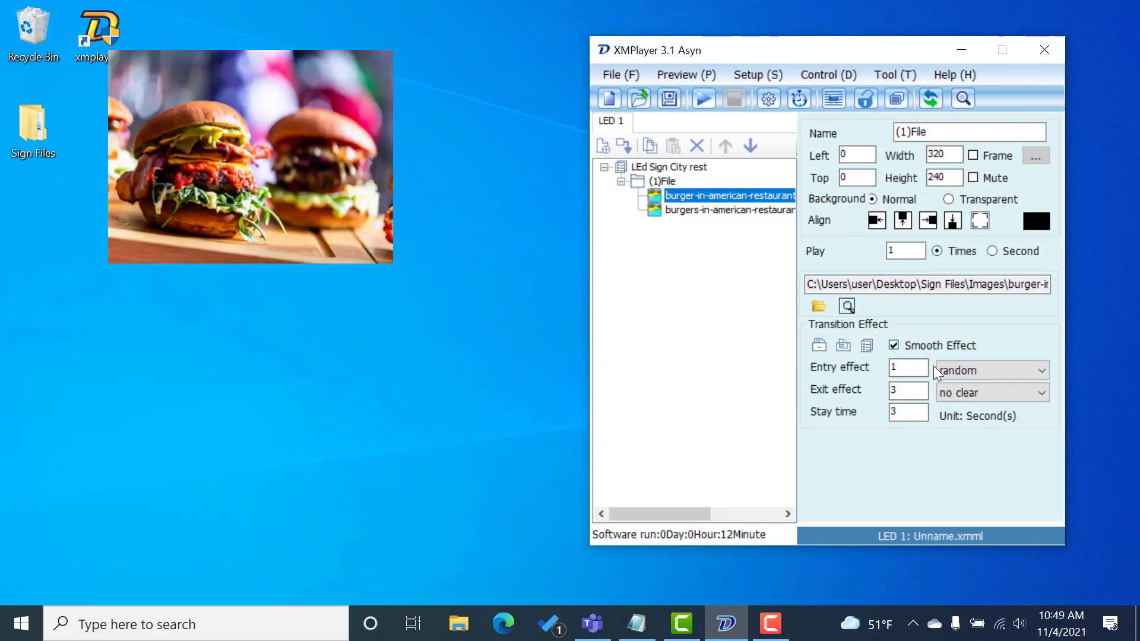
left_click(960, 366)
scroll(980, 229, "down", 1)
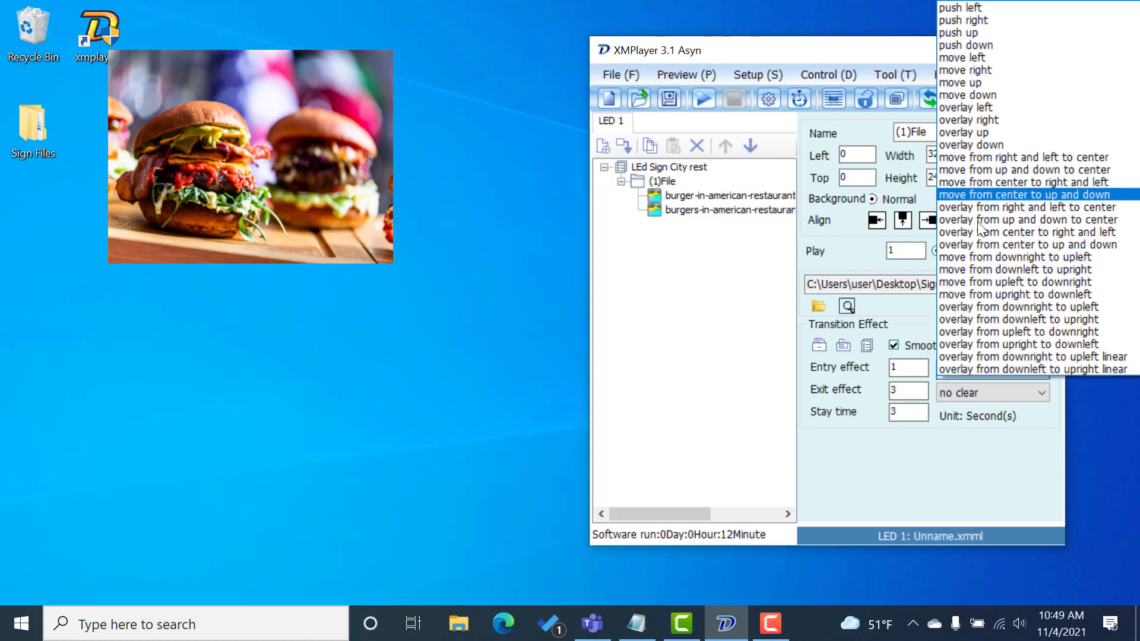
scroll(980, 229, "down", 8)
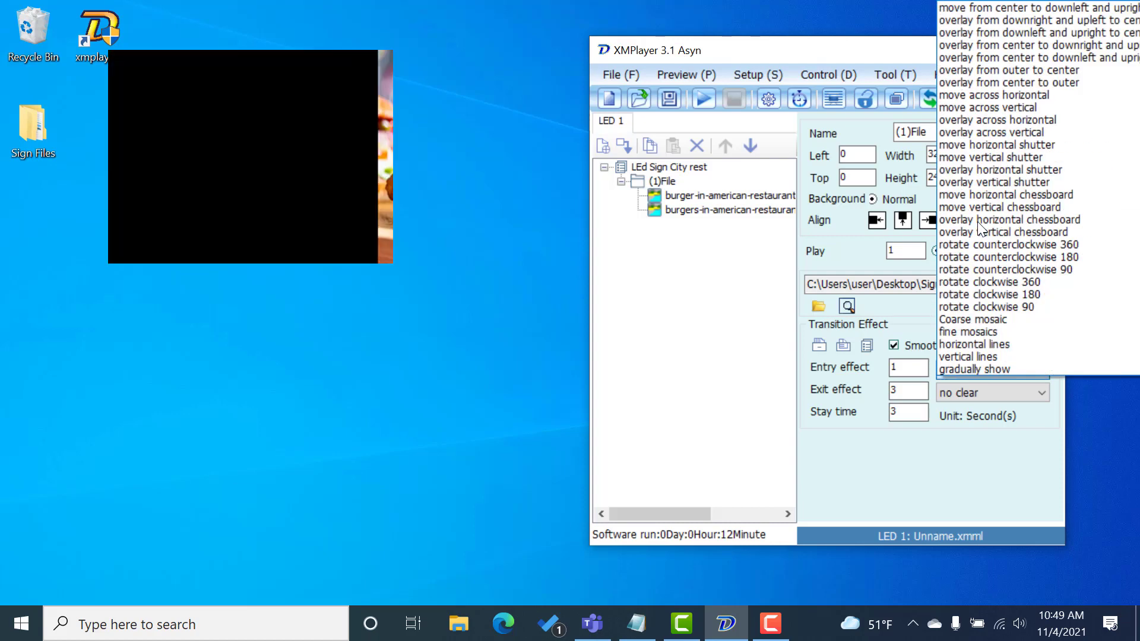
left_click(966, 366)
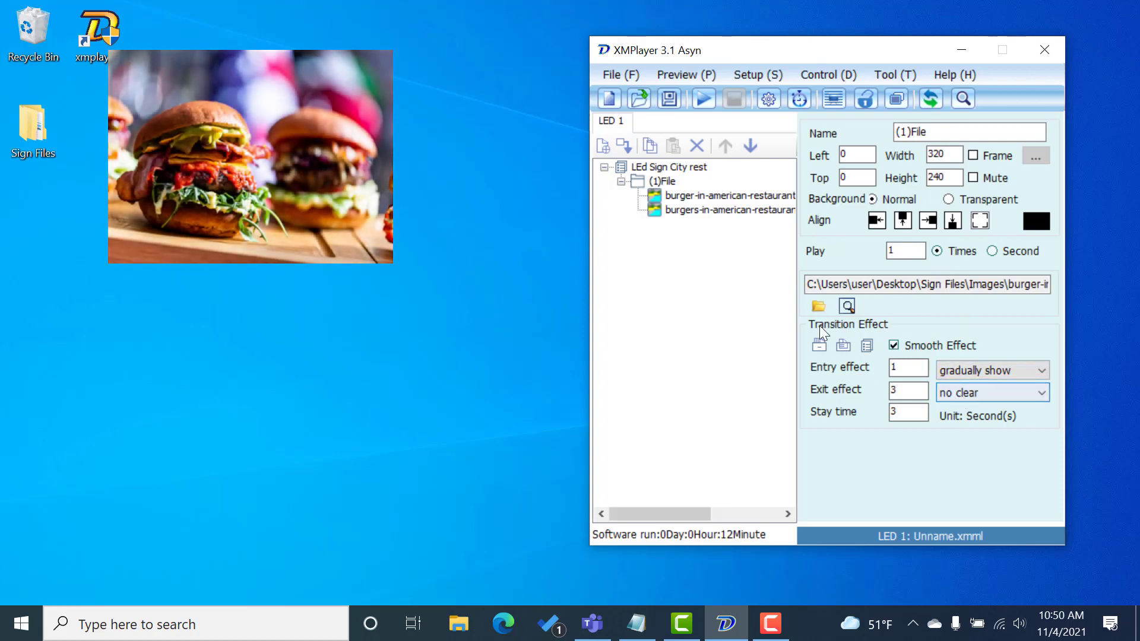
- Apply the first burger image's transition effect to all images in the (1)File element
left_click(730, 205)
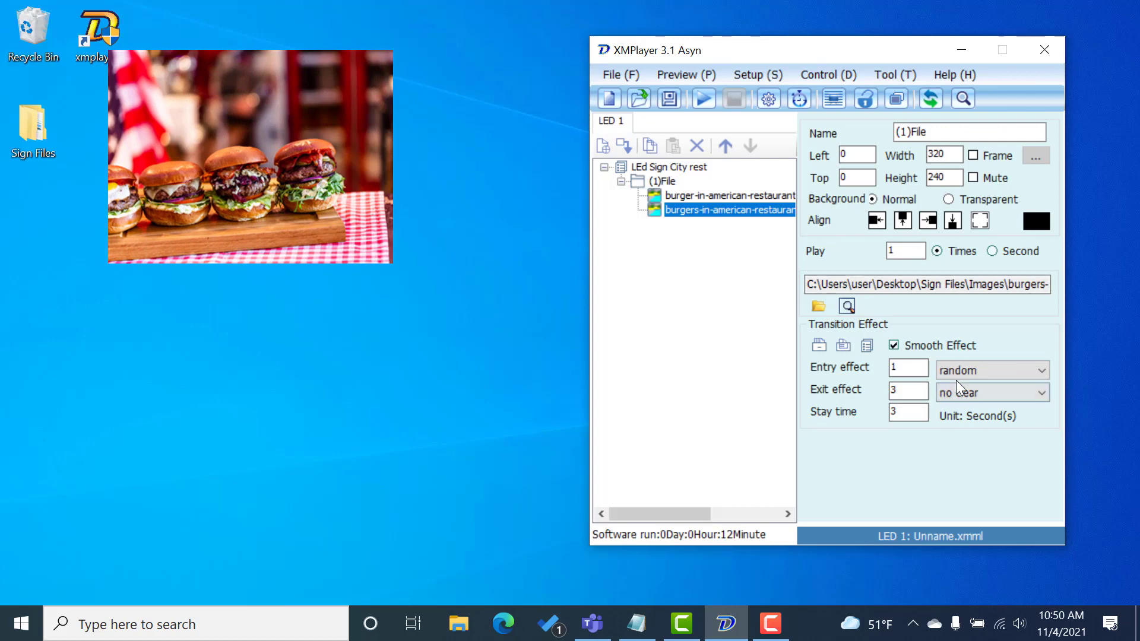
left_click(732, 195)
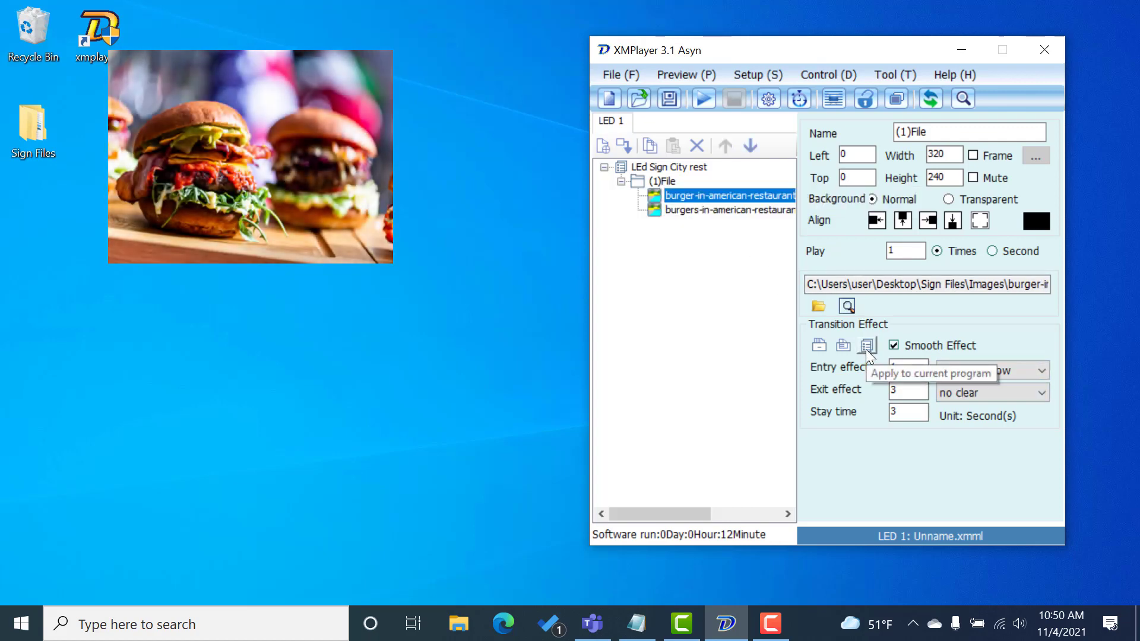
left_click(818, 346)
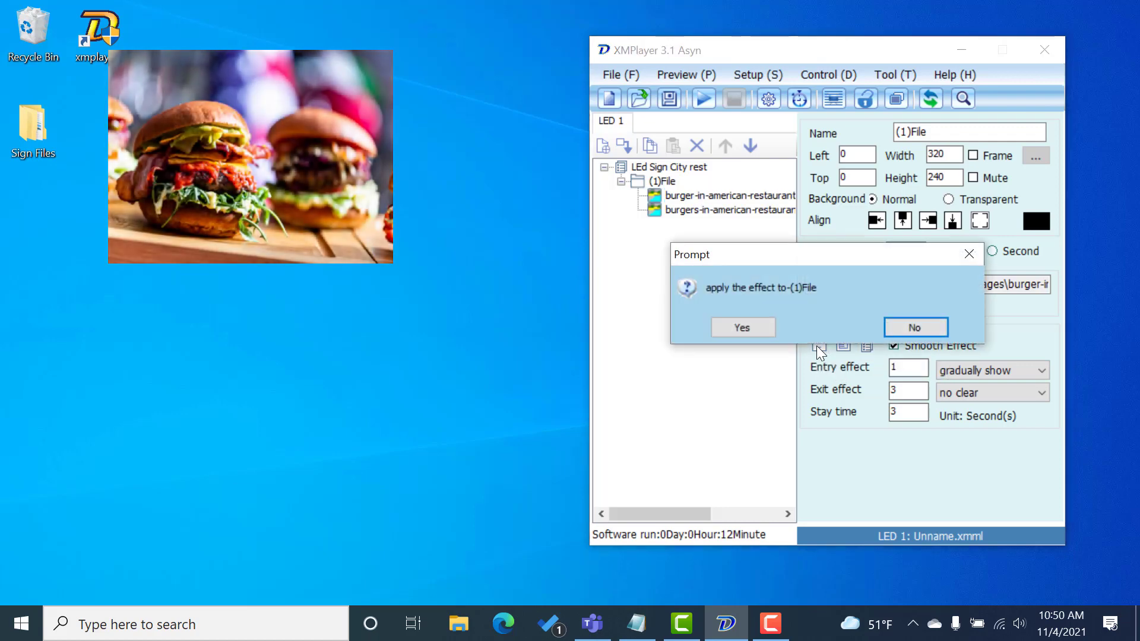
left_click(757, 328)
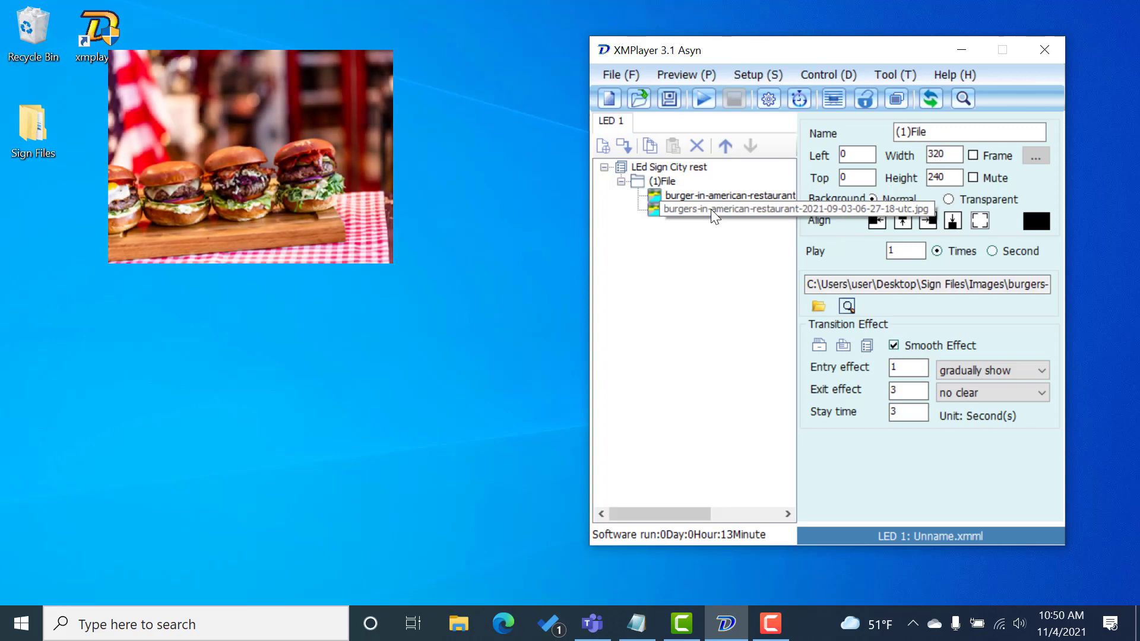
- Examine the second burger image's entry effect, exit effect and stay time values
left_click(903, 367)
left_click(902, 395)
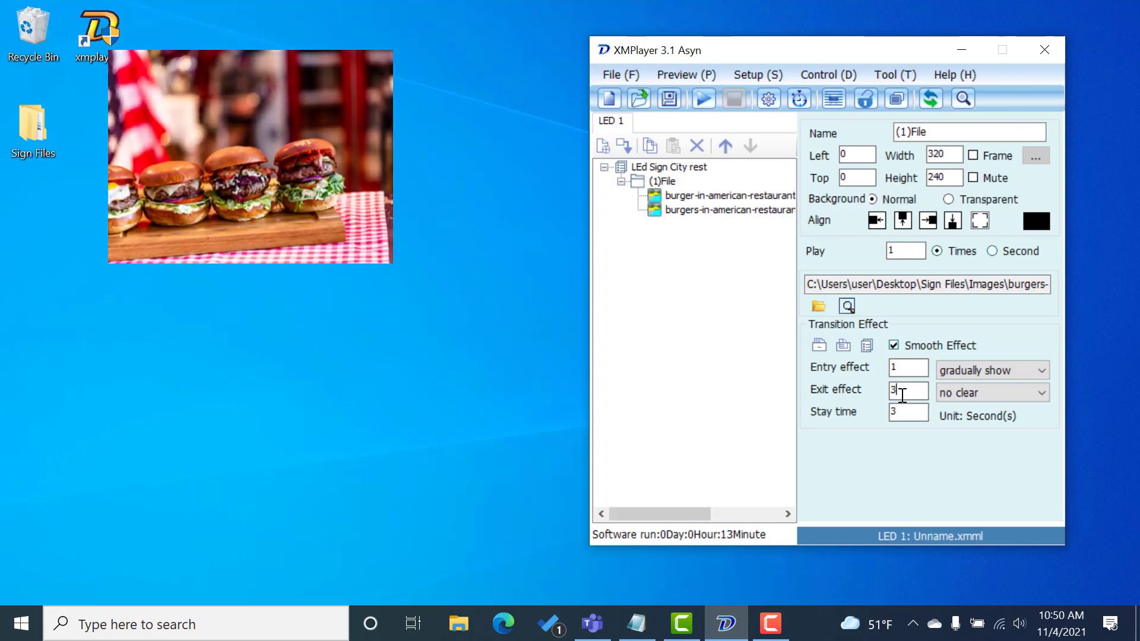
left_click_drag(902, 395, 878, 397)
left_click_drag(898, 413, 876, 414)
- Compare the play settings and options of the program page, the File element and the second burger image
left_click(691, 164)
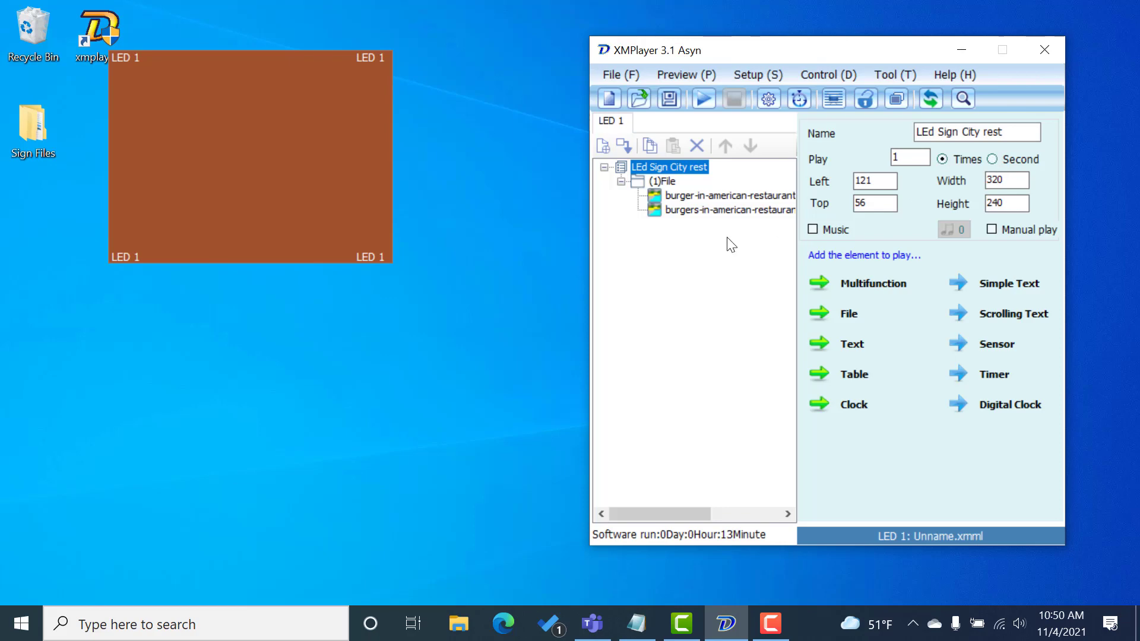
left_click(725, 207)
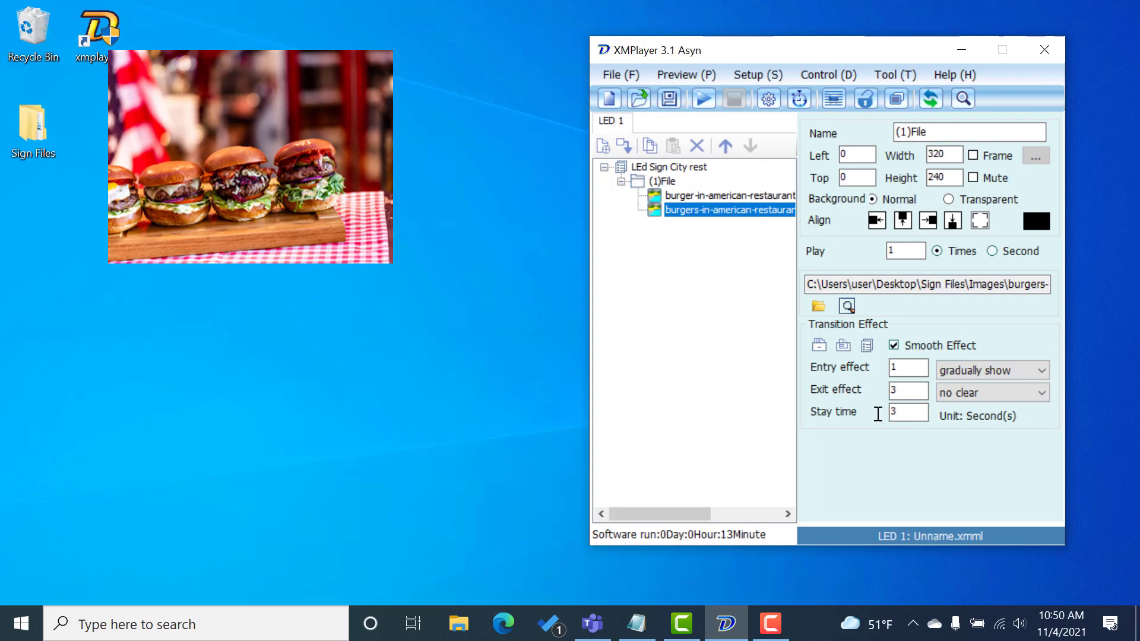
left_click(672, 182)
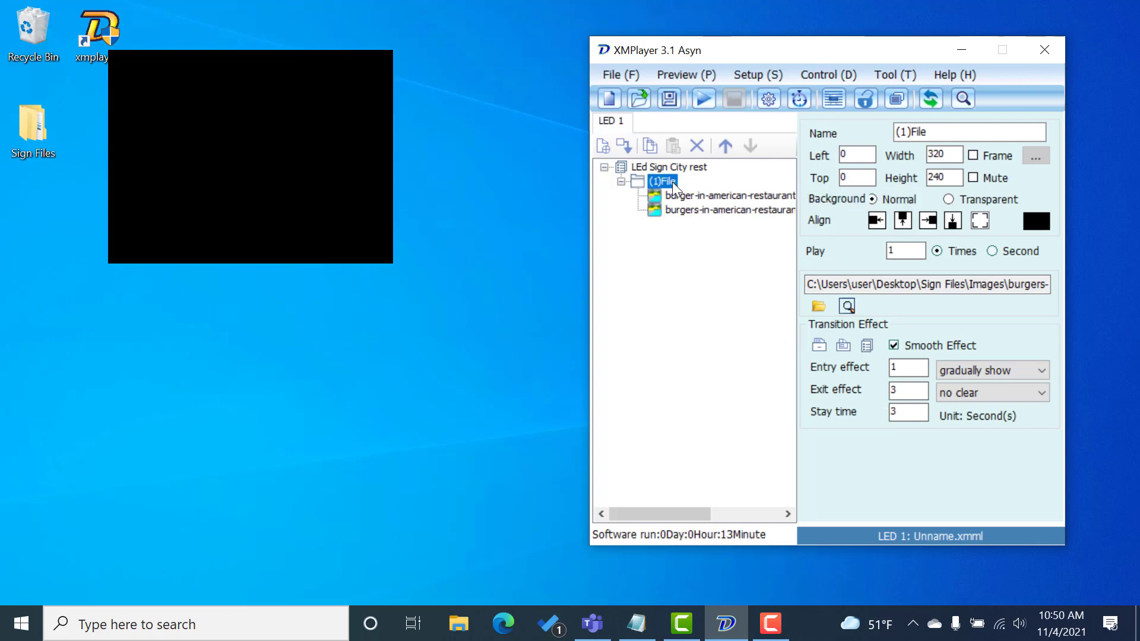
left_click(672, 168)
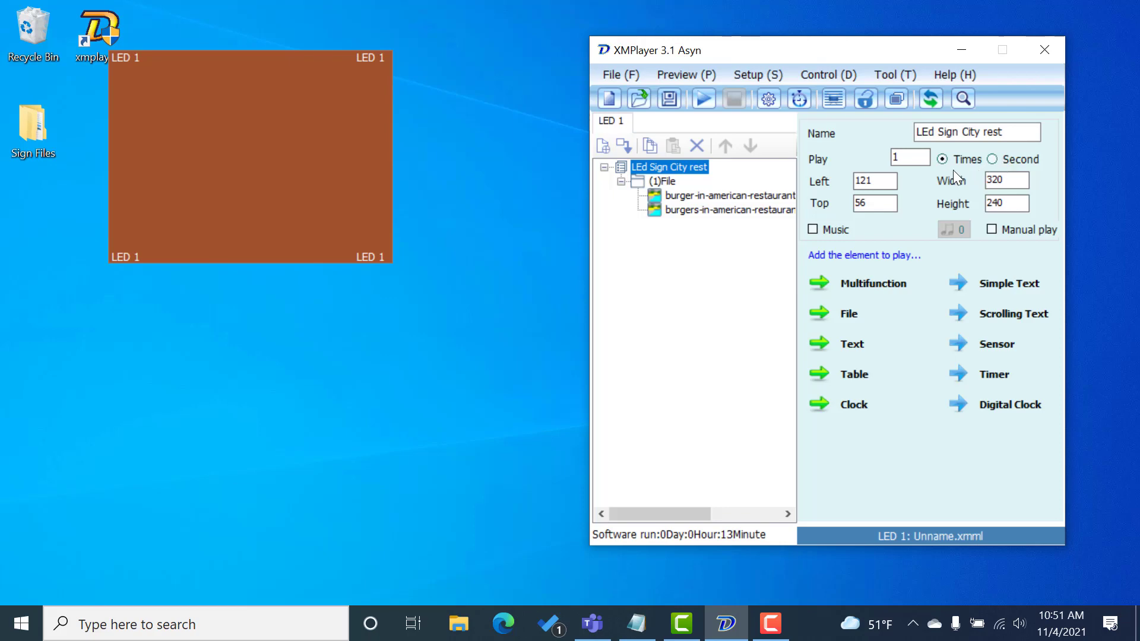
left_click(748, 209)
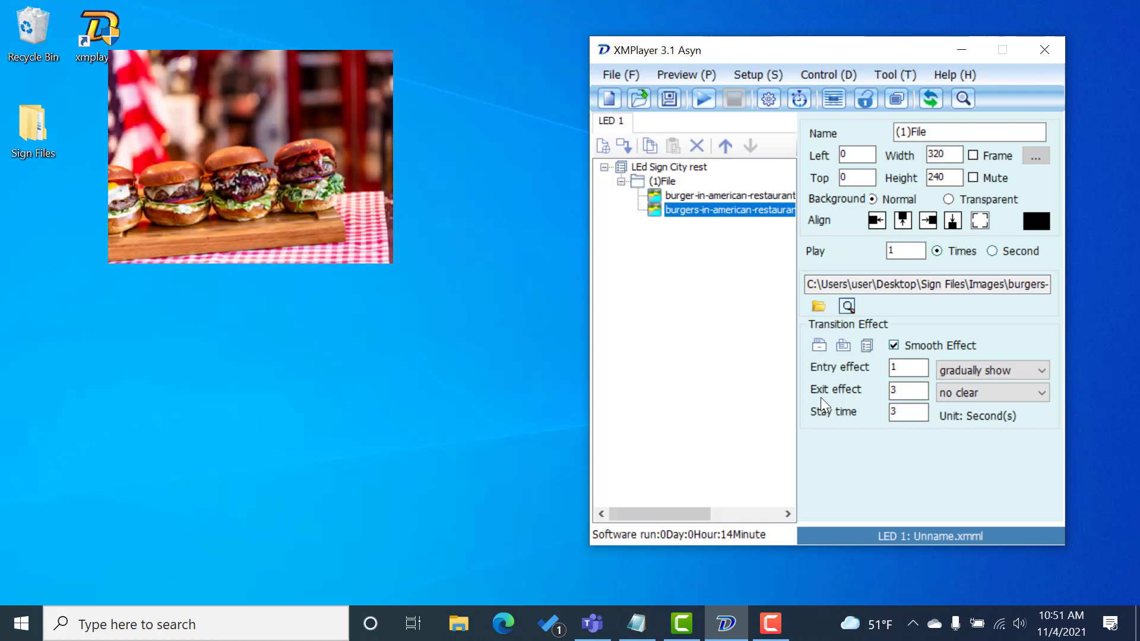
right_click(665, 180)
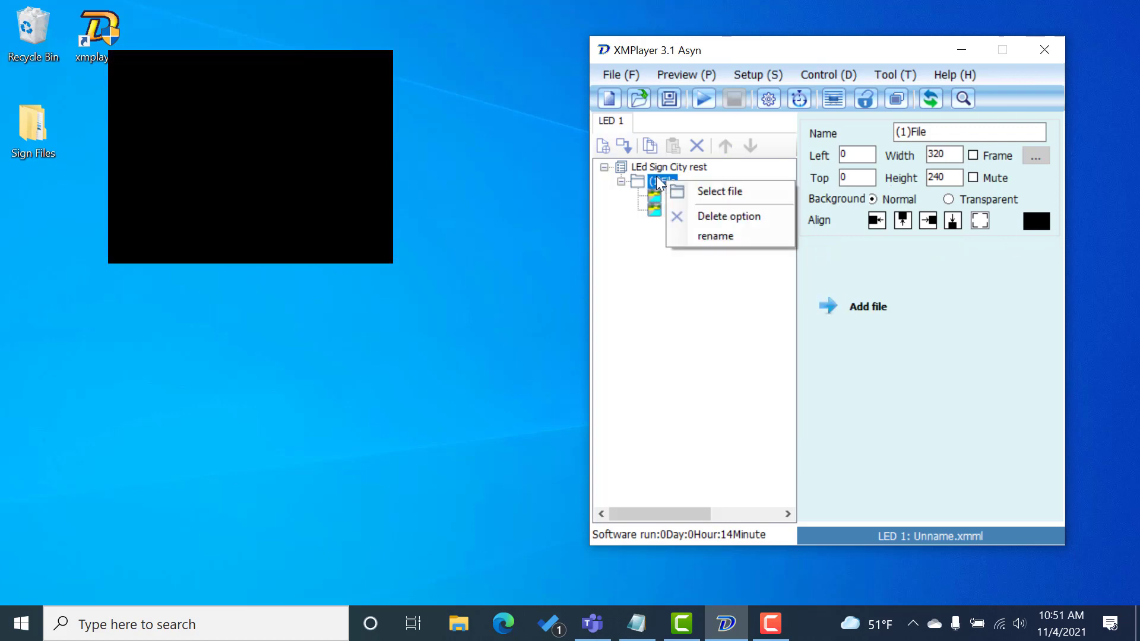
left_click(655, 169)
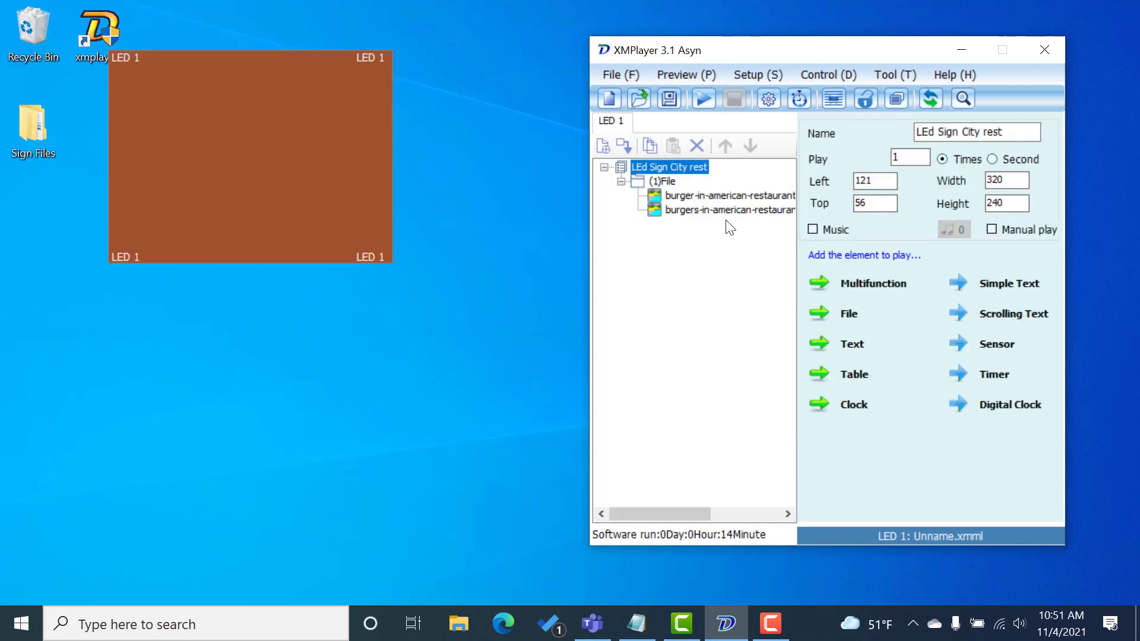
- Delete the (1)File element with its burger images and add a second program page
left_click(668, 178)
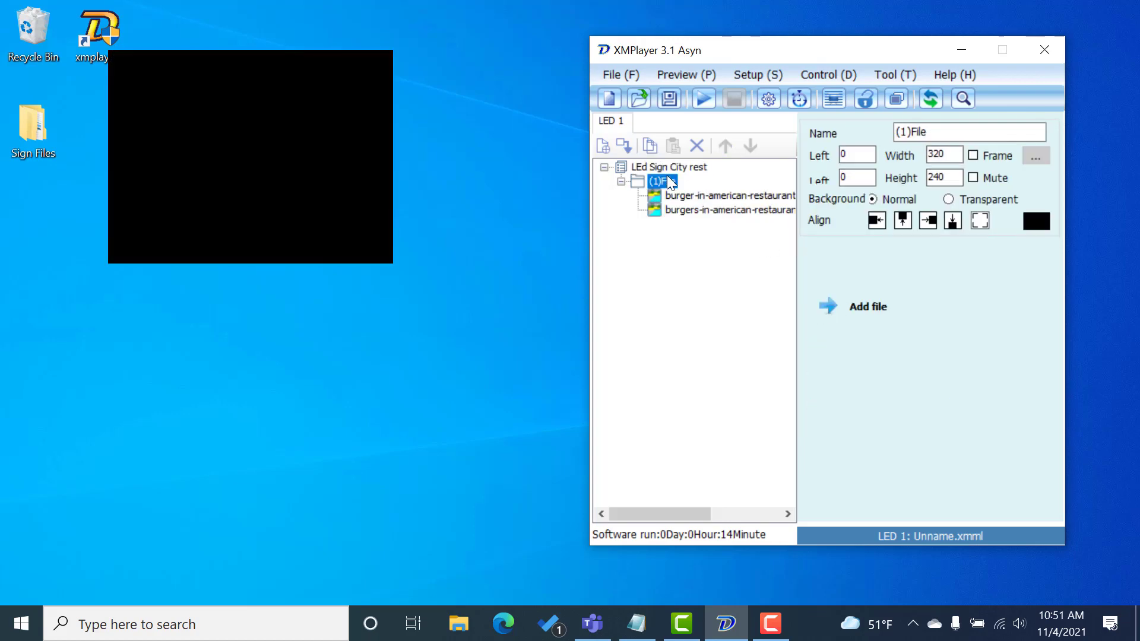
left_click(697, 147)
left_click(743, 325)
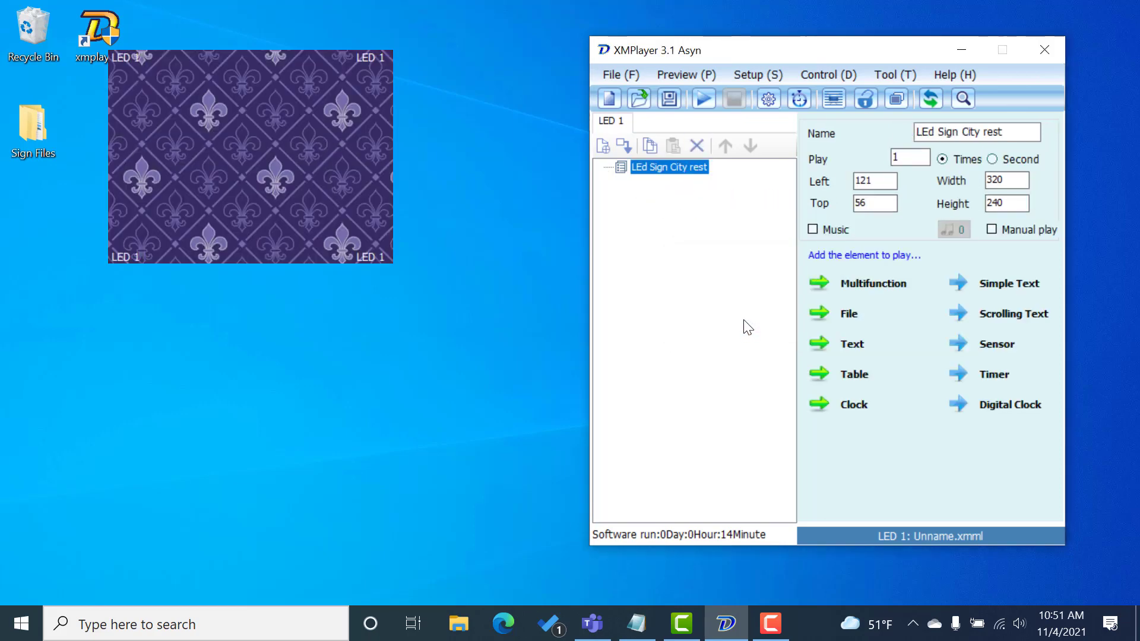
left_click(603, 145)
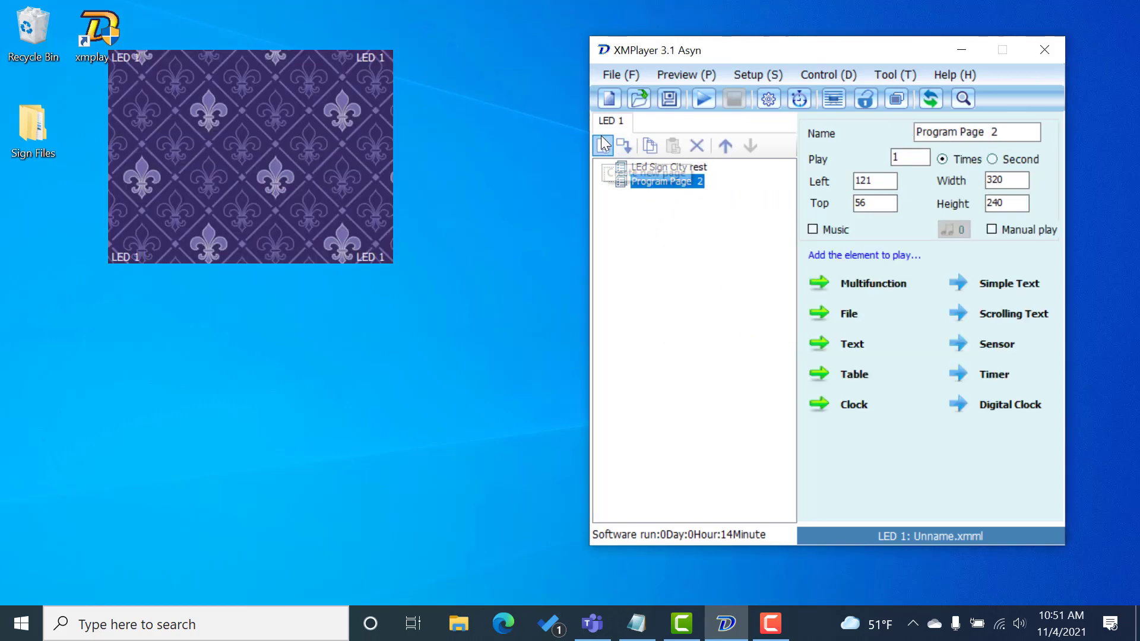
- Start a new program with an empty program page, discarding the changes to the current LED 1 program
left_click(608, 99)
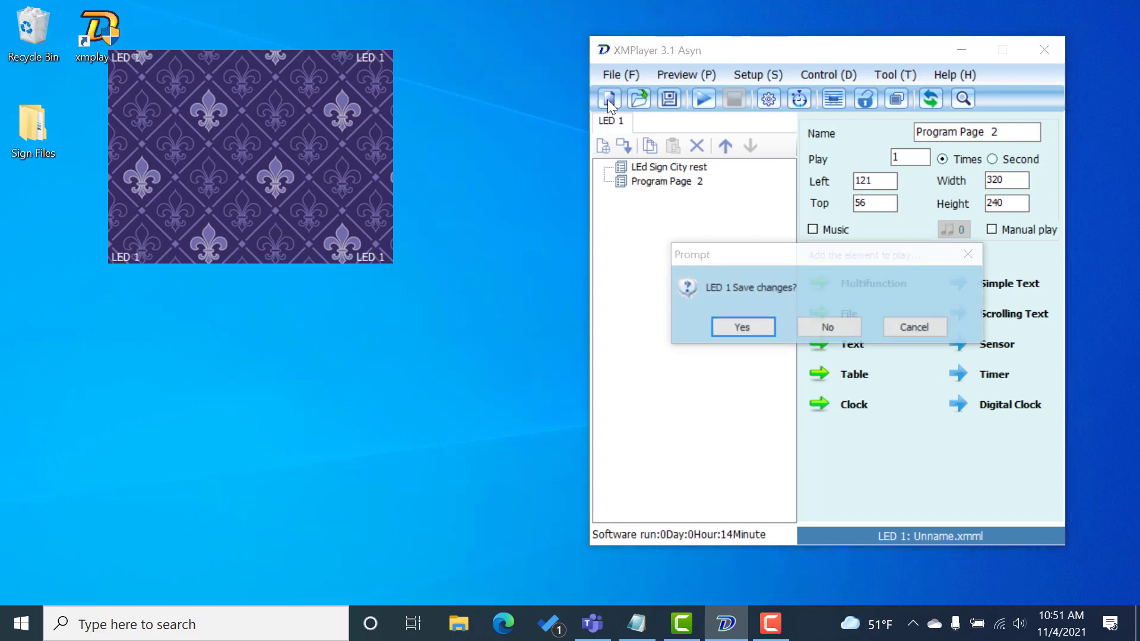
left_click(818, 324)
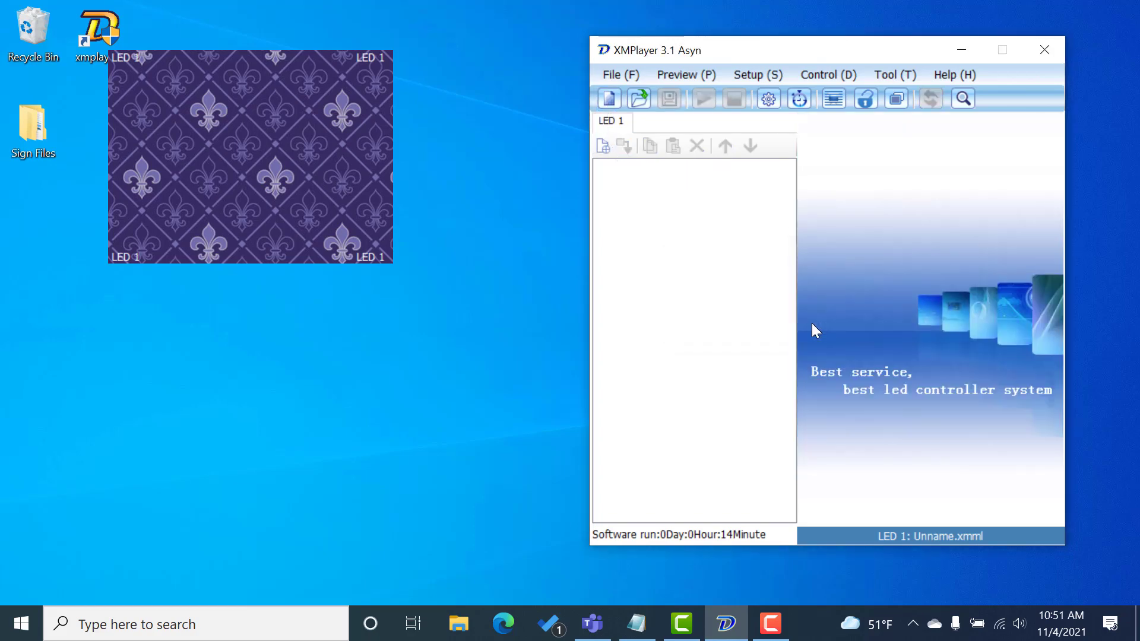
left_click(602, 98)
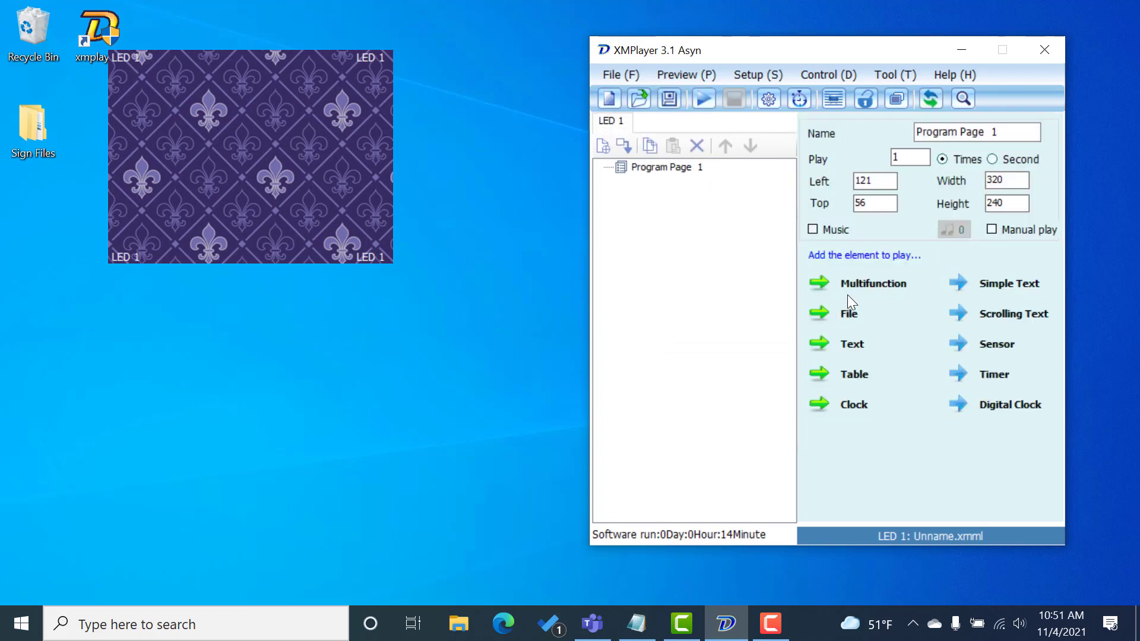
- Add a File element to the program page and load both burger images from the Images folder into it
left_click(851, 314)
left_click(866, 308)
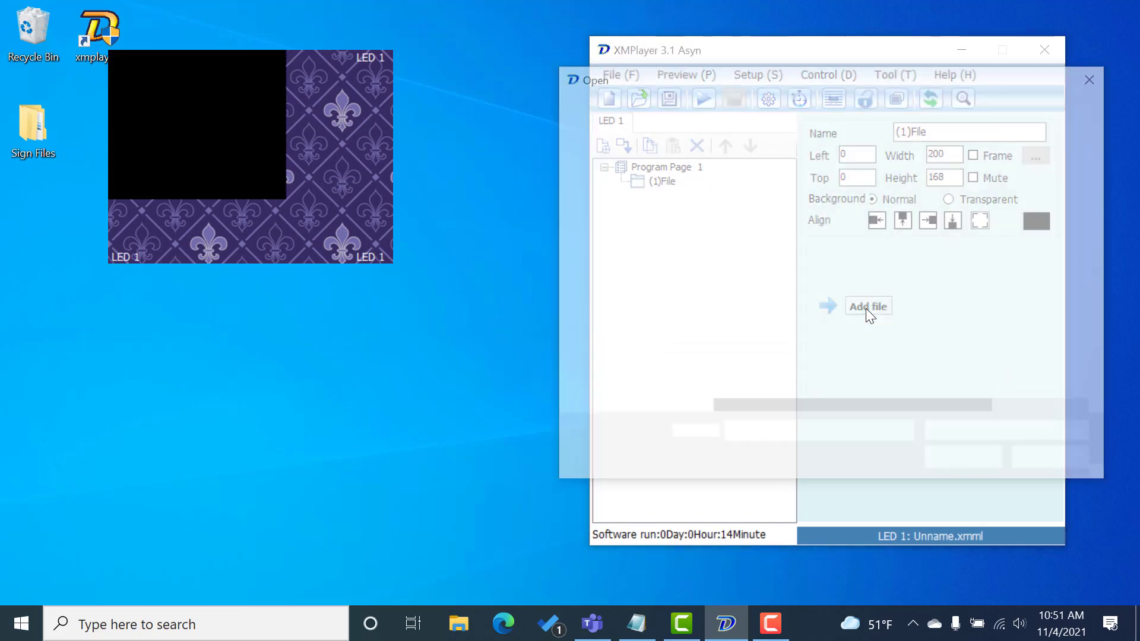
left_click_drag(1003, 186, 748, 255)
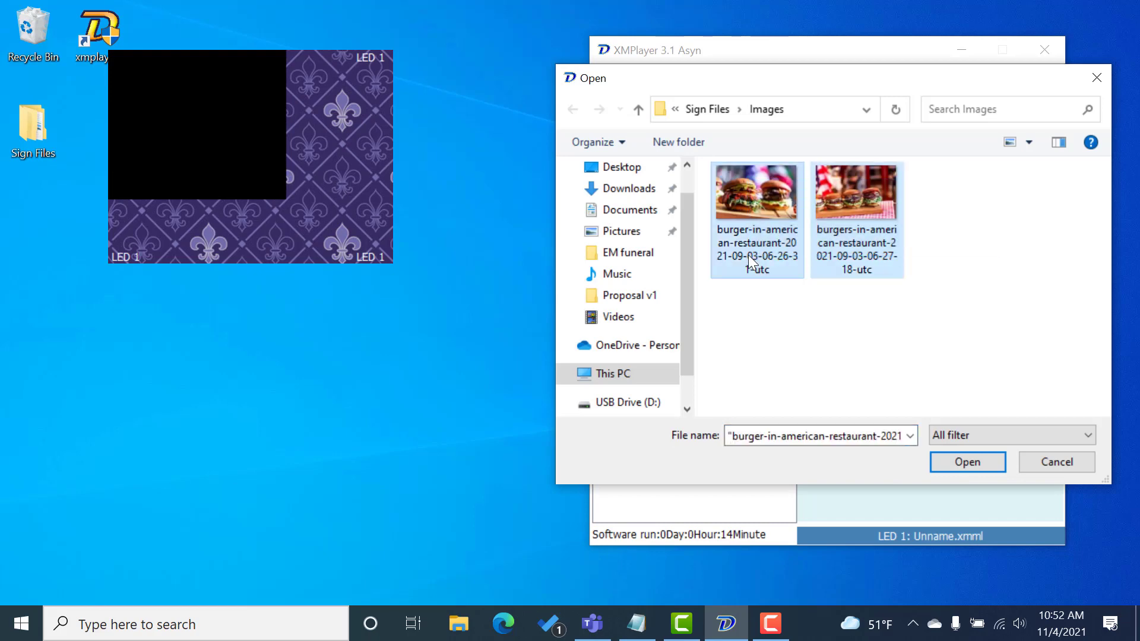
left_click(957, 462)
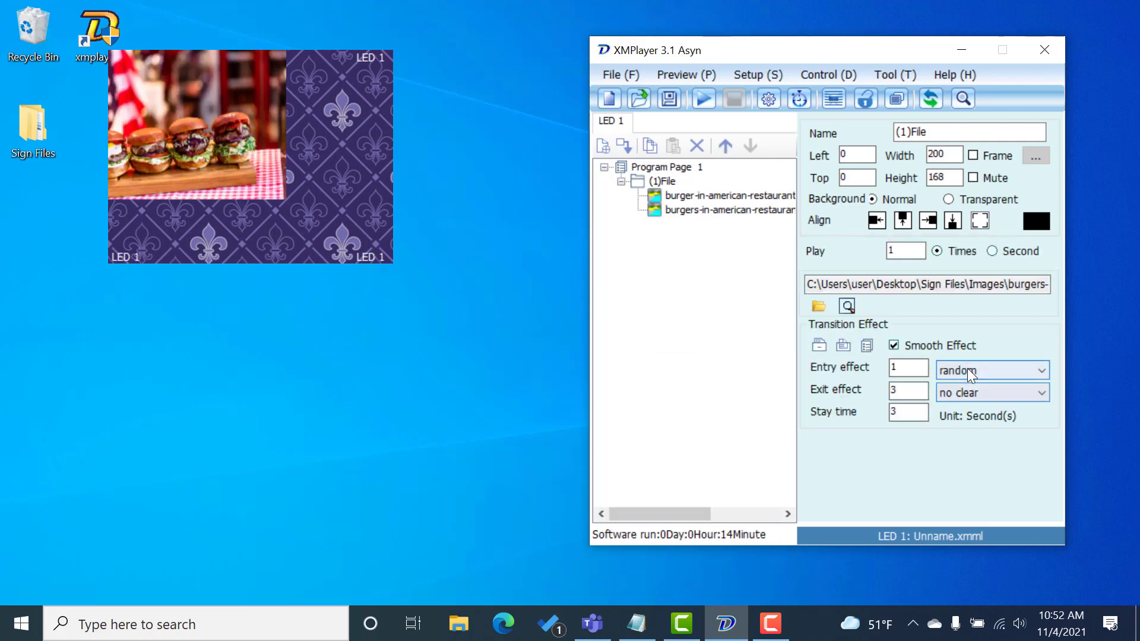
- Set the second burger image's entry effect to "gradually show" and its stay time to 5 seconds
double_click(968, 366)
left_click(968, 366)
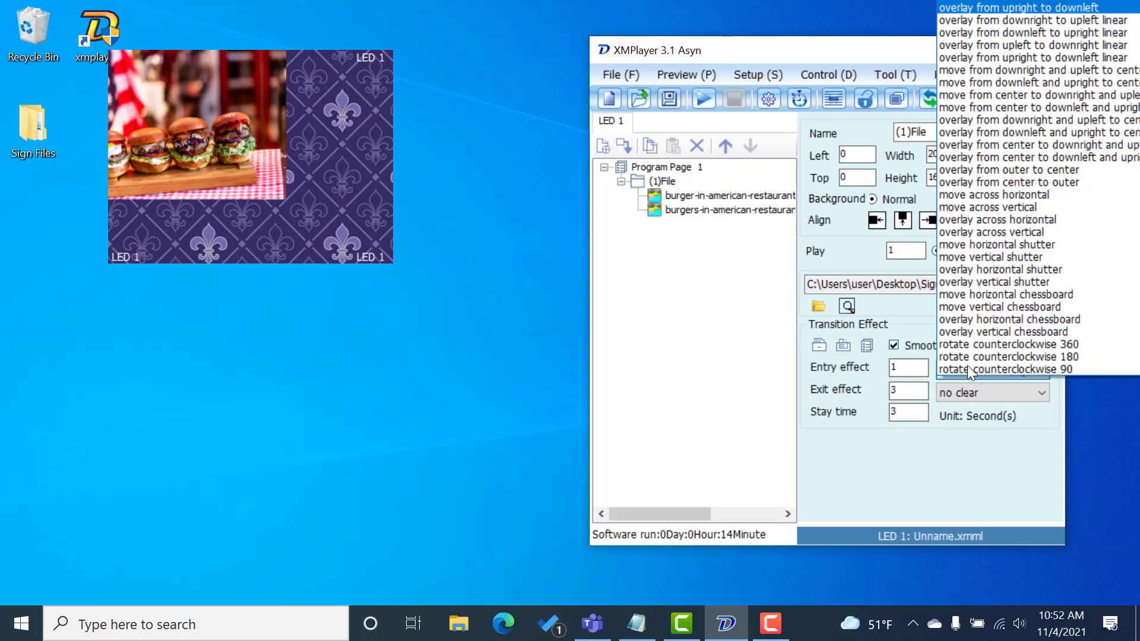
scroll(968, 356, "down", 3)
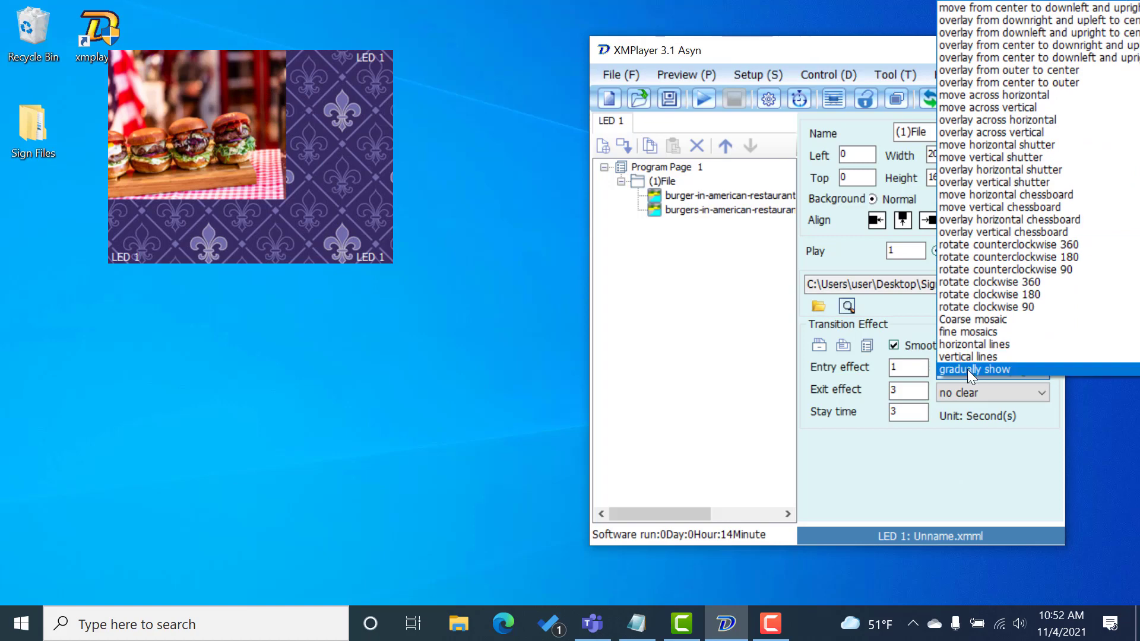
left_click(967, 369)
left_click_drag(903, 415, 889, 416)
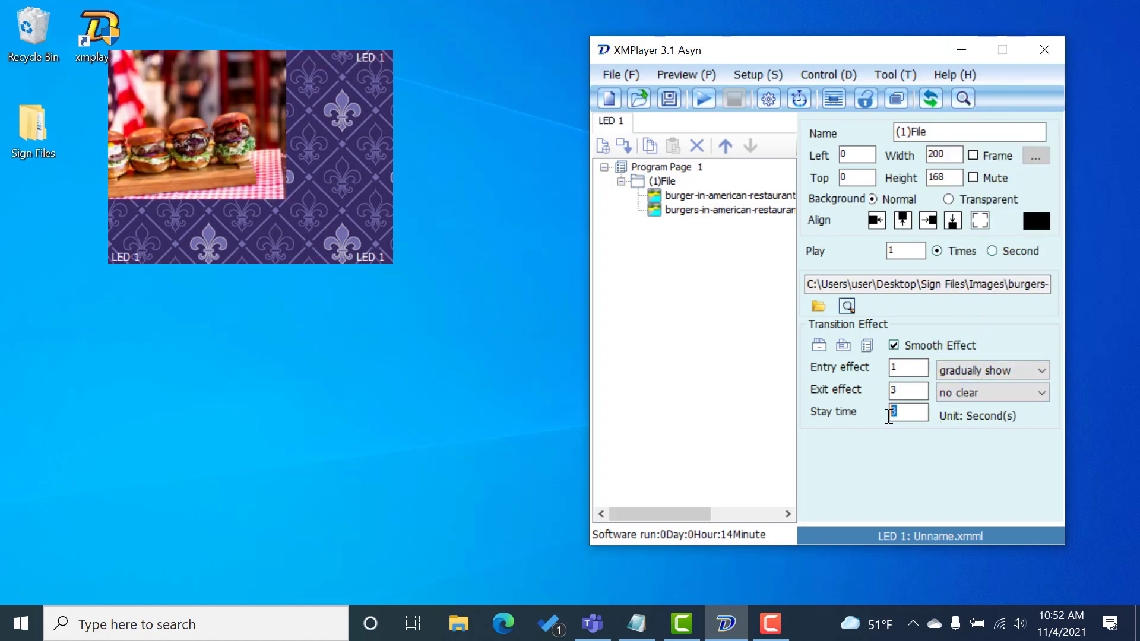
type("5")
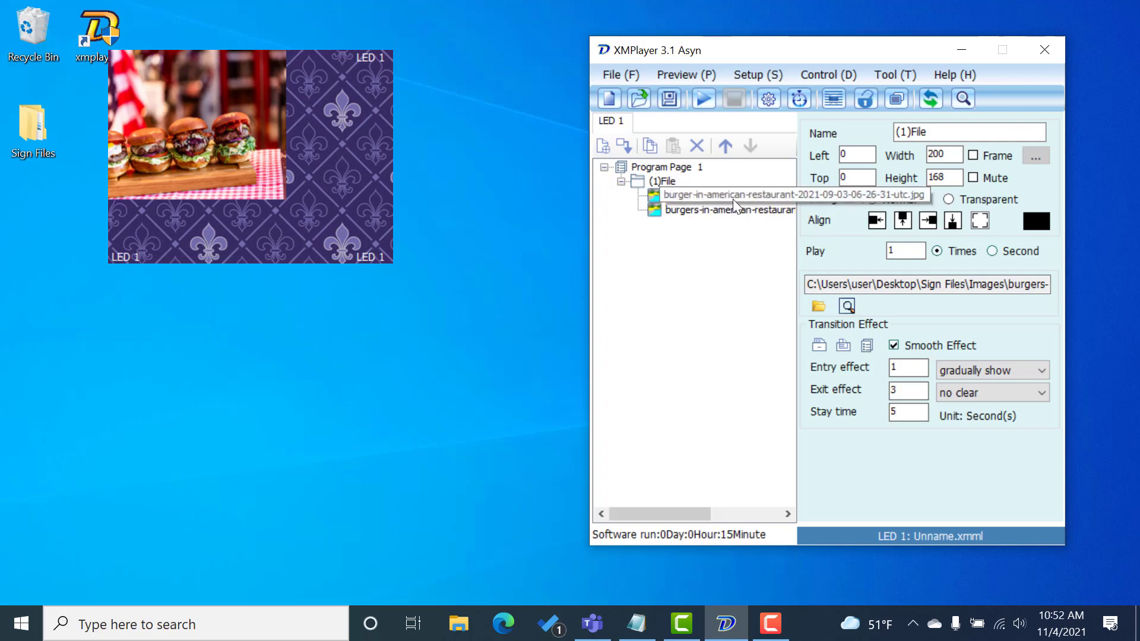
- Apply the second burger image's transition effect to the whole (1)File element and check the first image's settings
left_click(820, 342)
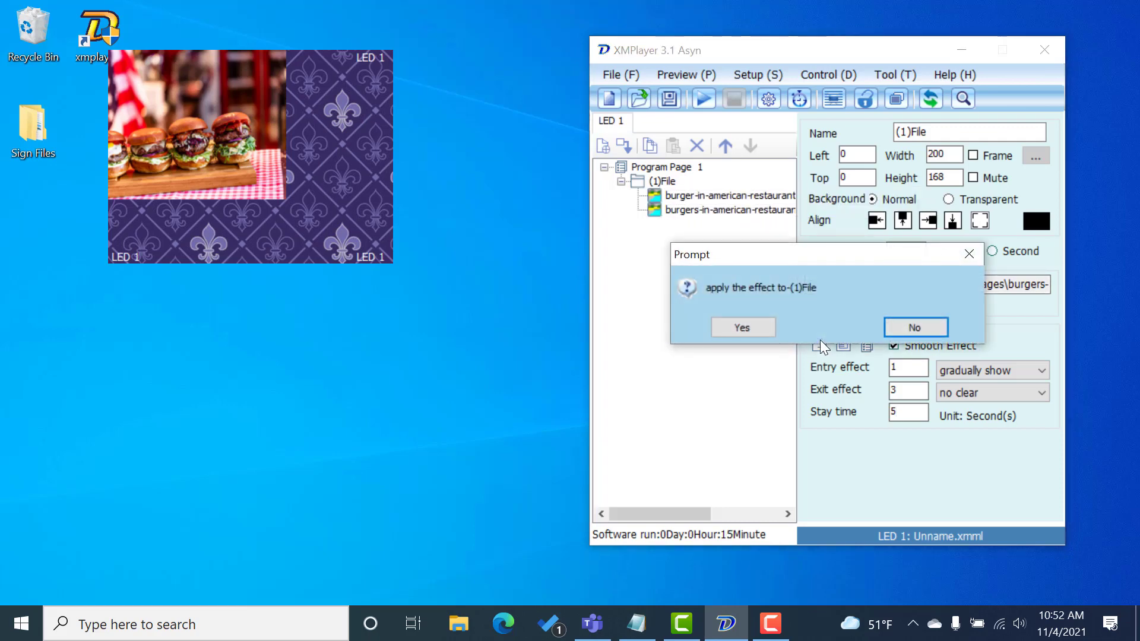
left_click(748, 328)
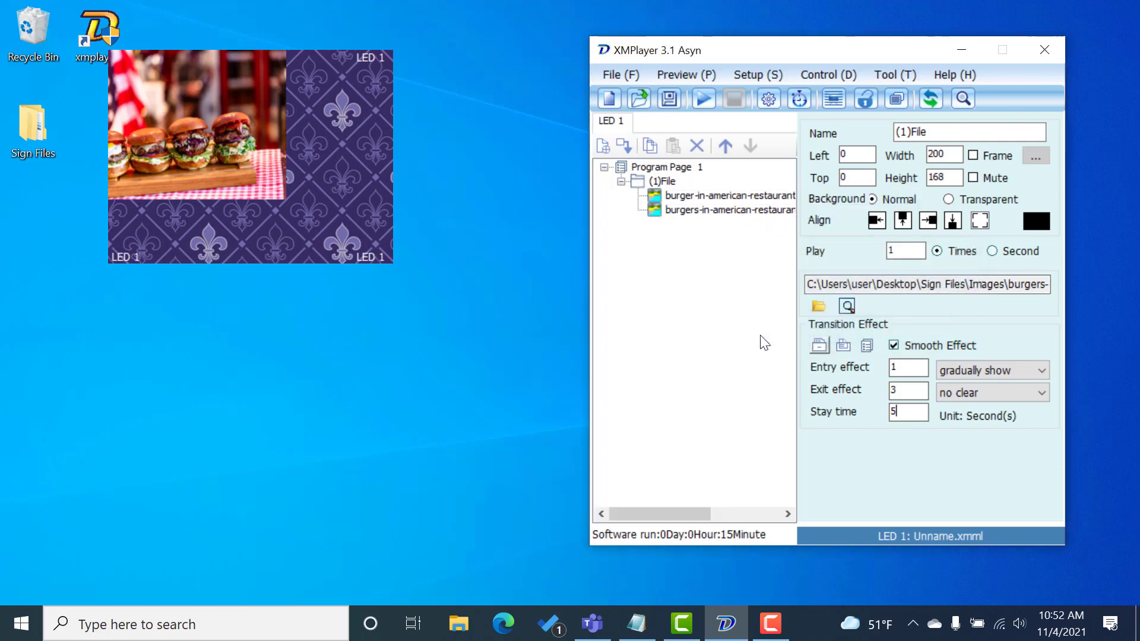
left_click(685, 192)
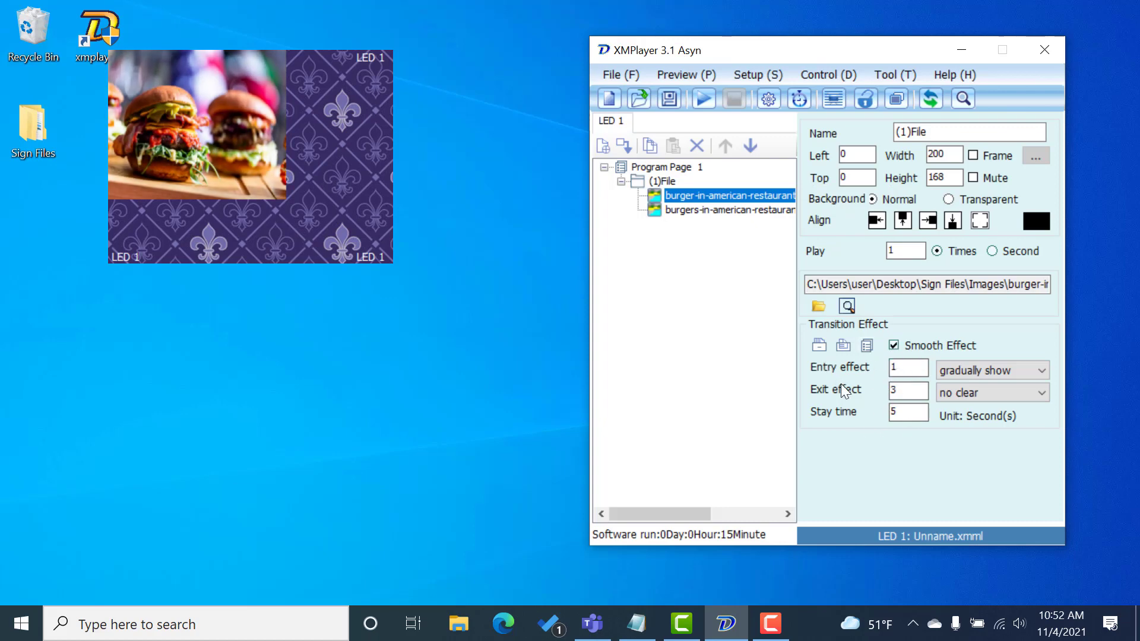
- Rename the program page as "Led Sign City"
left_click(679, 167)
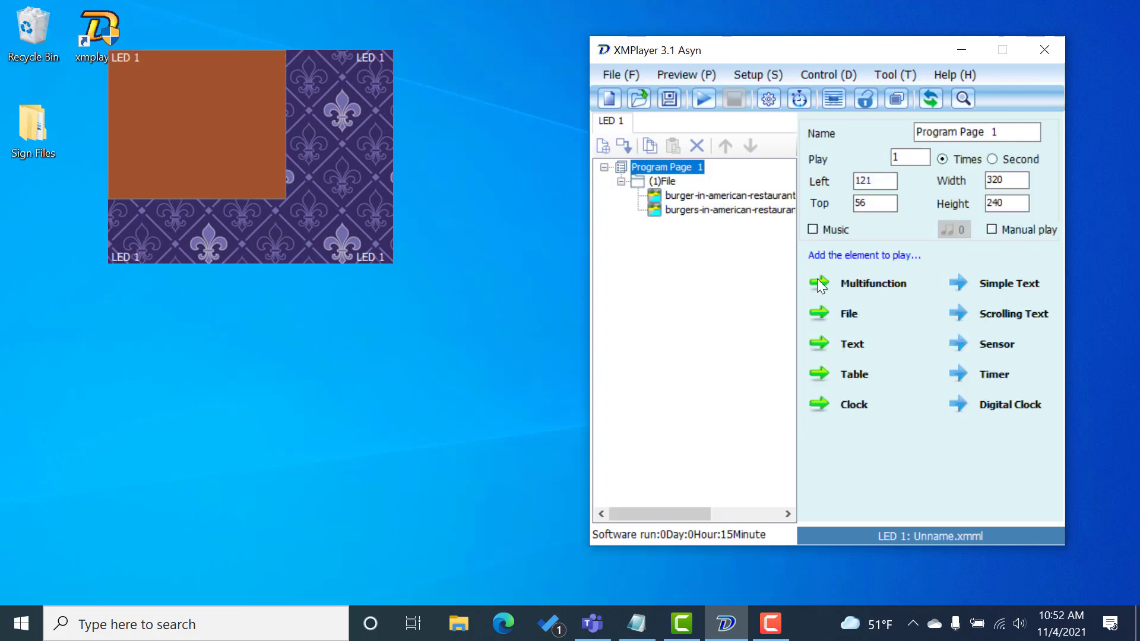
left_click(1004, 132)
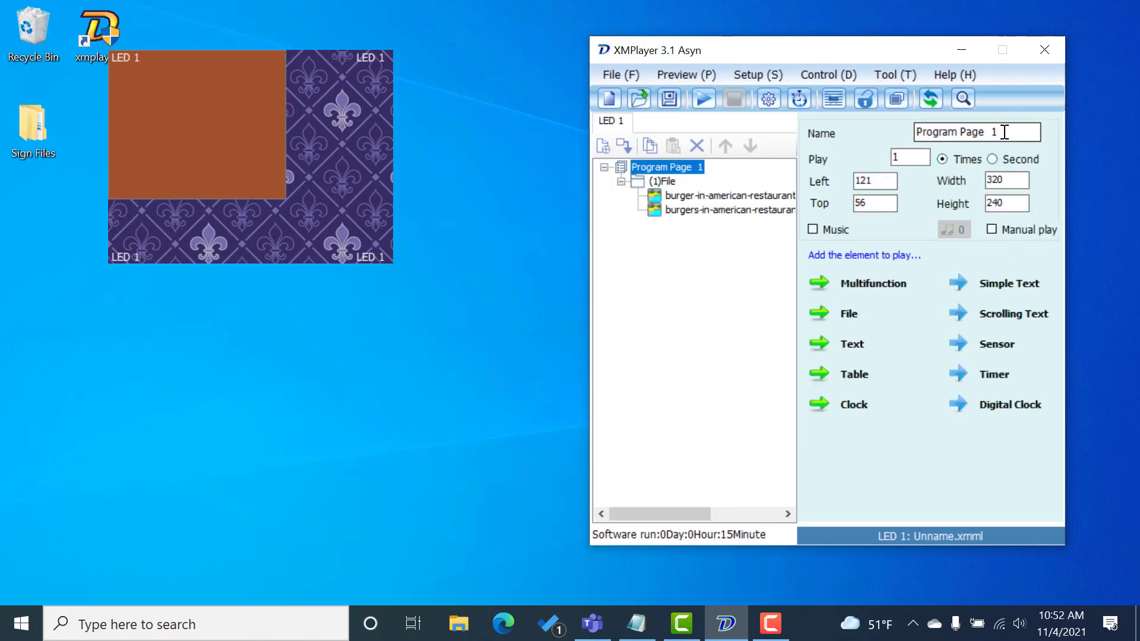
left_click_drag(1005, 132, 903, 134)
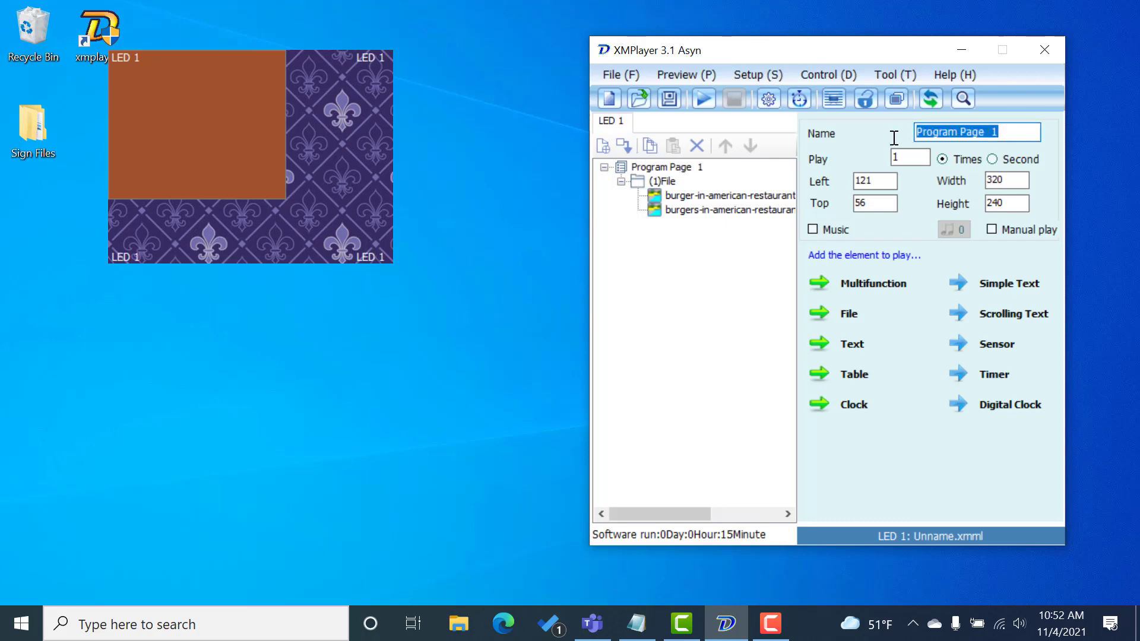
type("Led Sig")
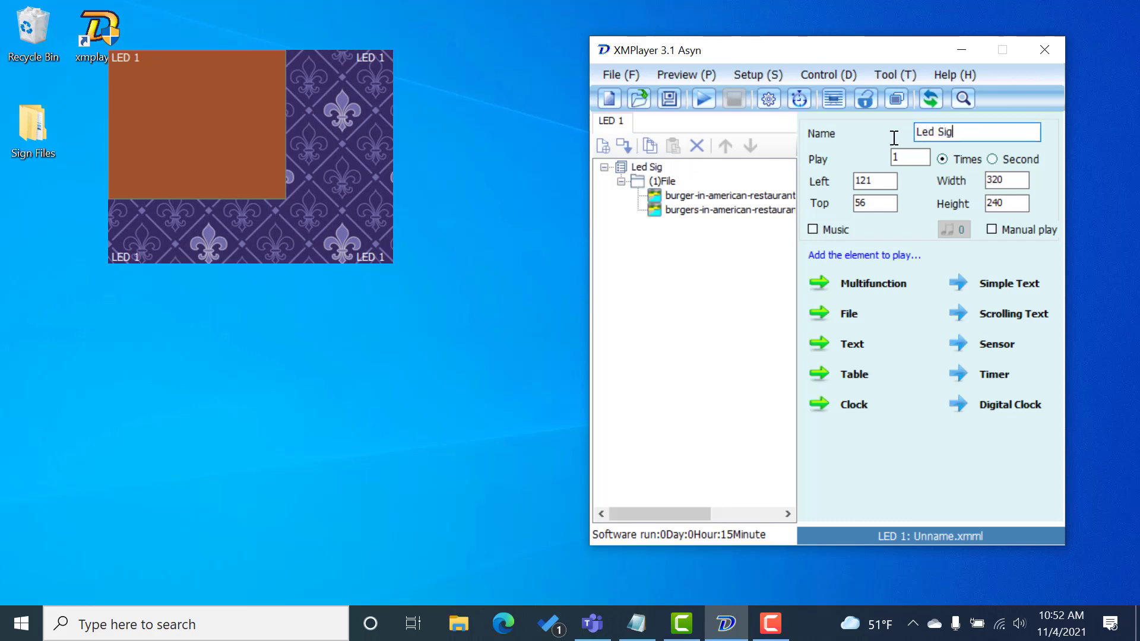
type("n City")
left_click(673, 167)
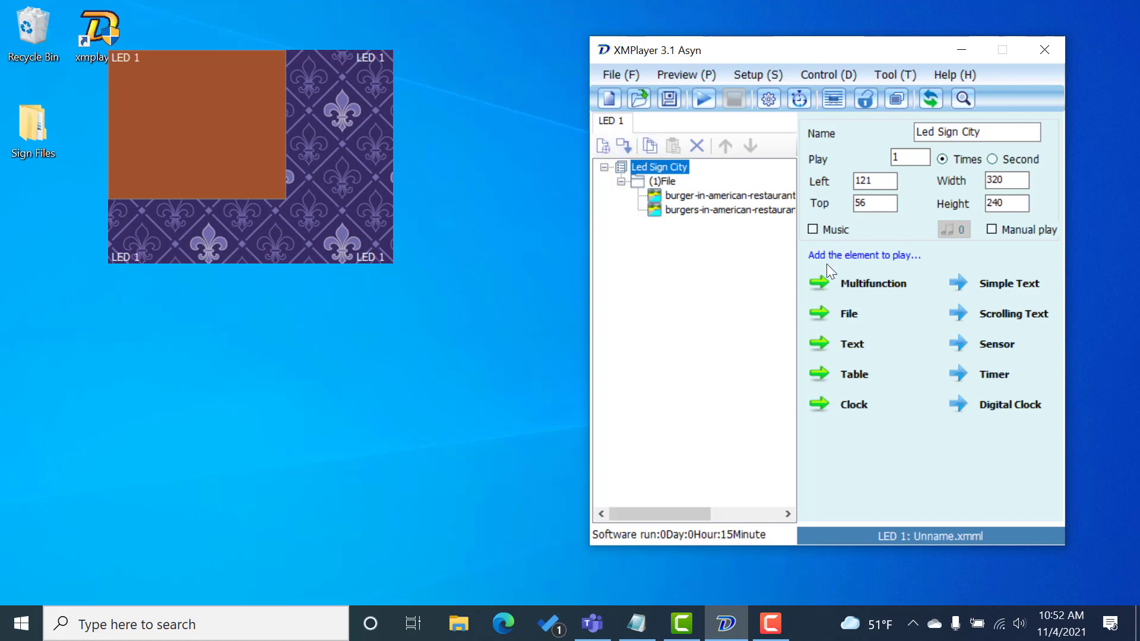
- Add a Text element to the Led Sign City page and compare its options with the File element's
left_click(852, 344)
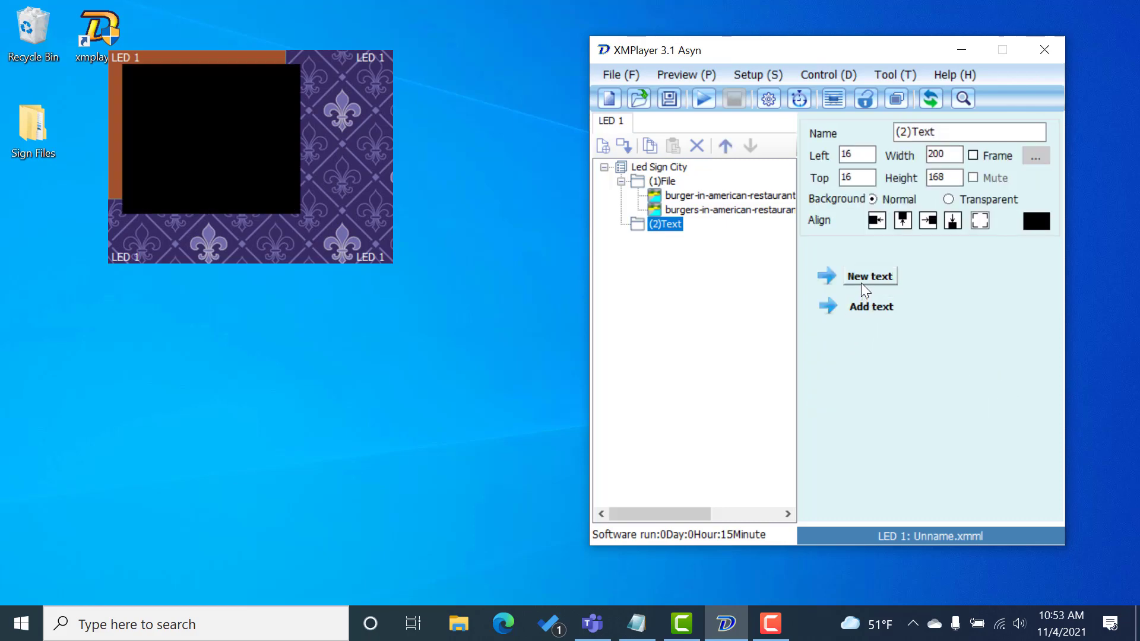
left_click(669, 183)
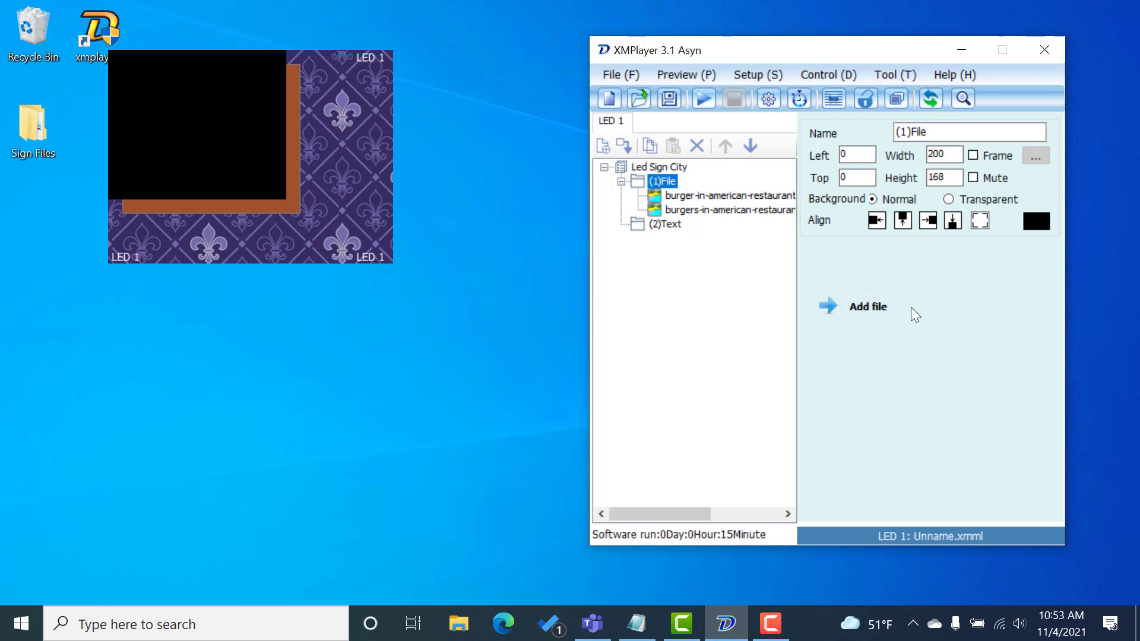
left_click(668, 224)
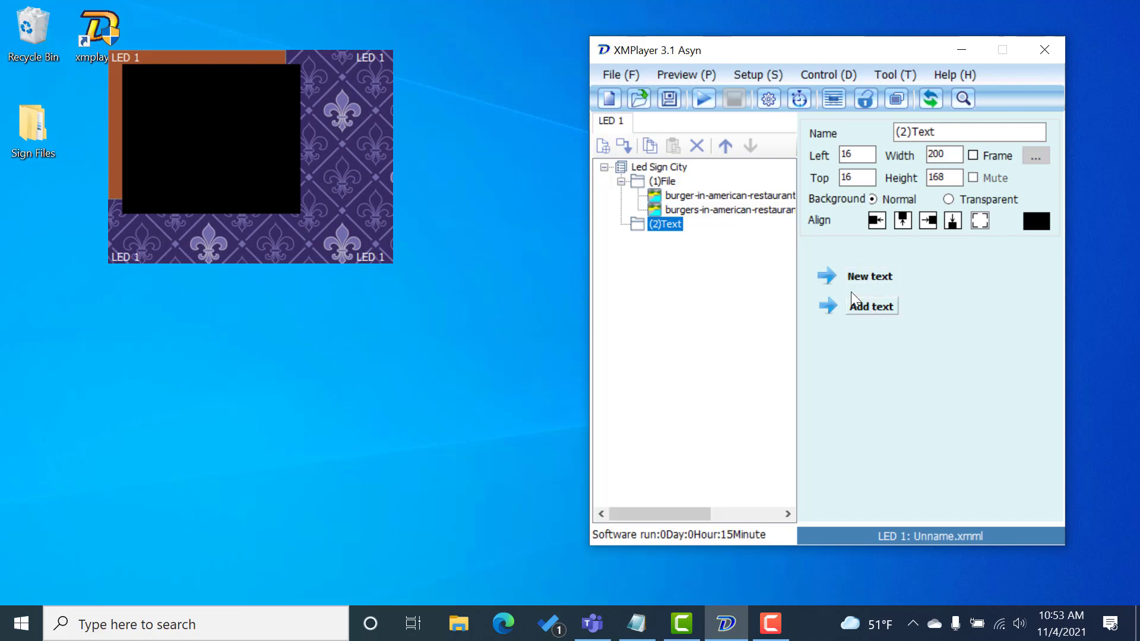
- Expand the (1)File element with the burger images to full screen
left_click(673, 198)
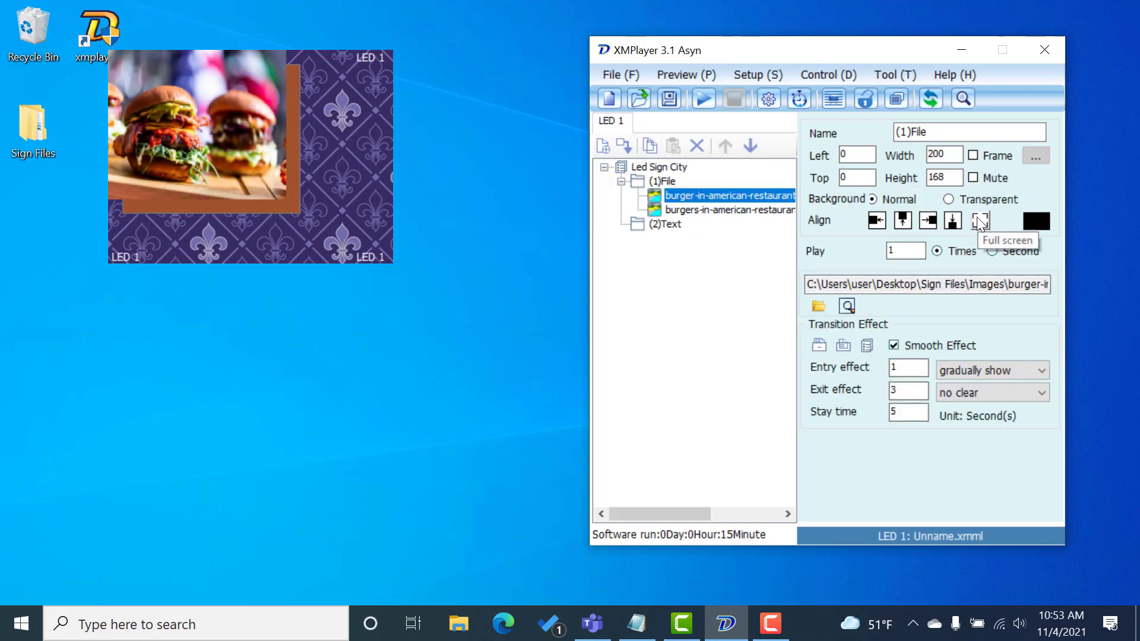
left_click(981, 221)
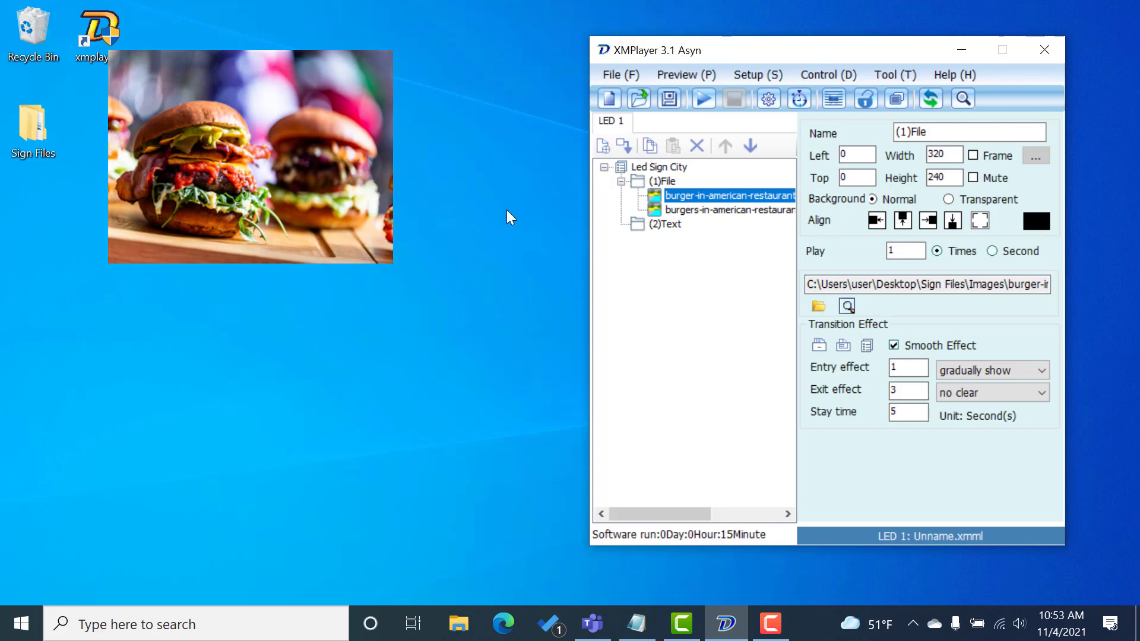
- Copy "LED Sign City" from the Notepad notes and paste it into a new text in the (2)Text element
left_click(668, 225)
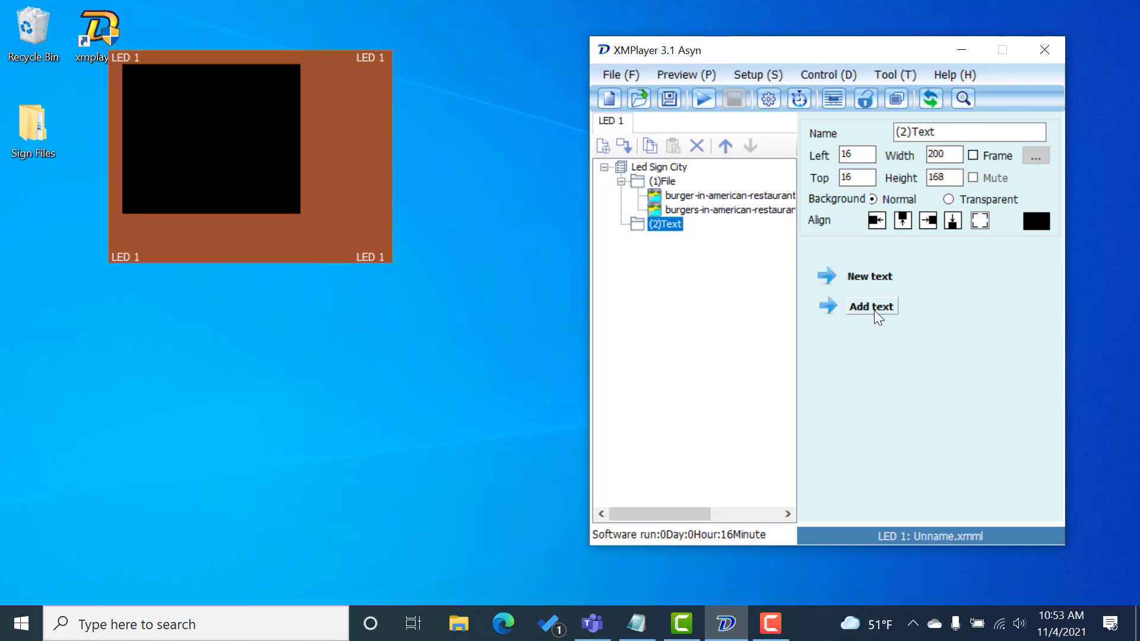
left_click(639, 634)
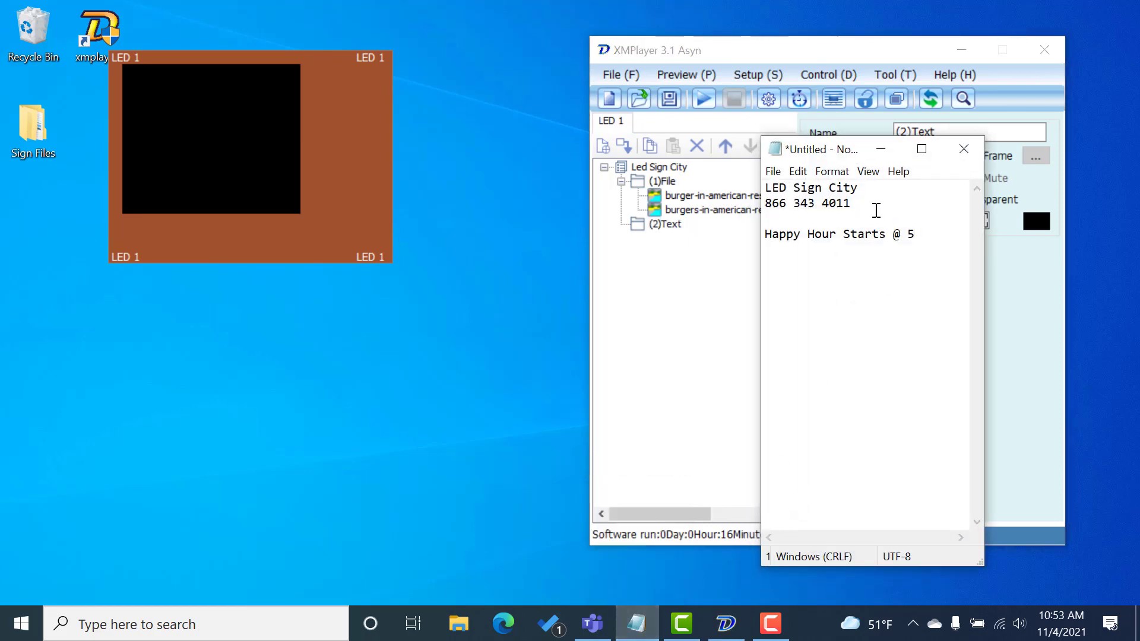
left_click_drag(859, 188, 752, 190)
key("ctrl+c")
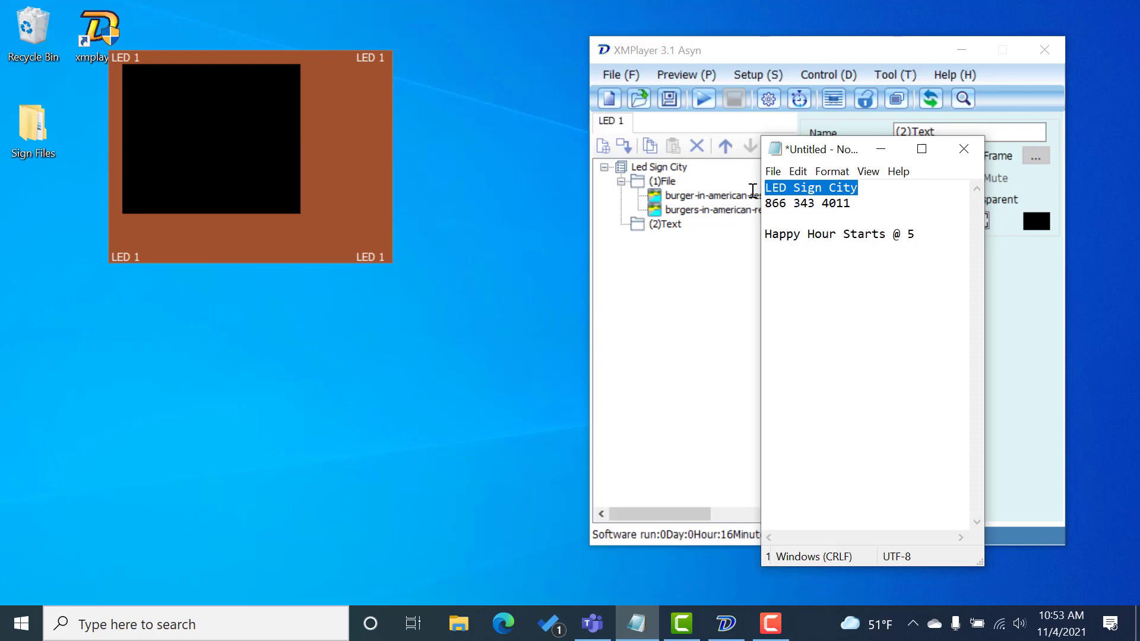
left_click(704, 321)
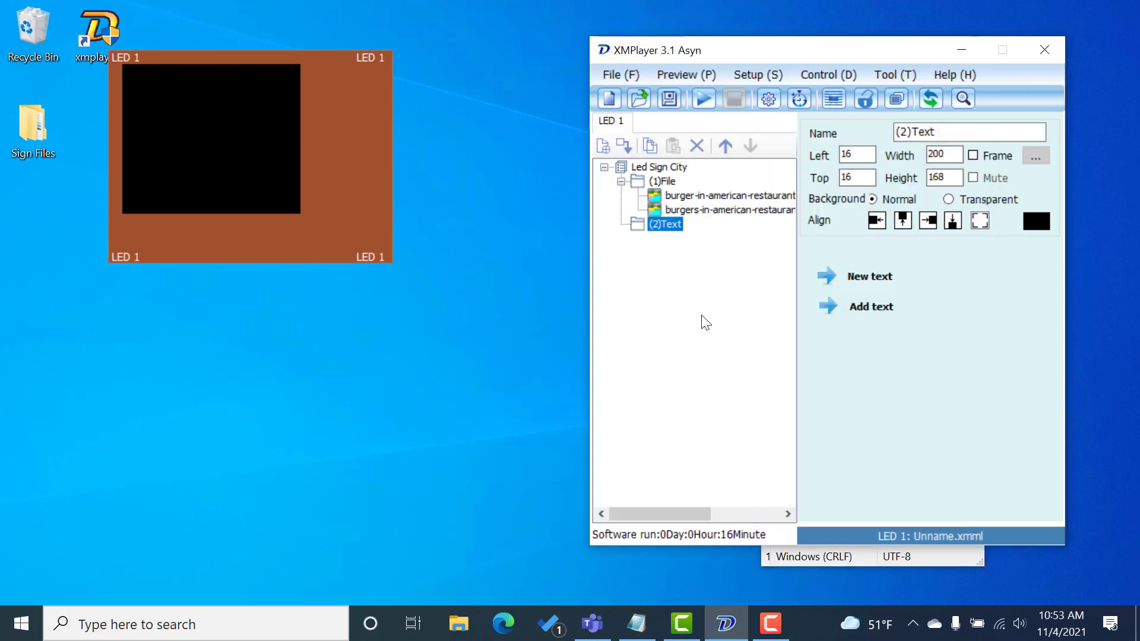
left_click(859, 278)
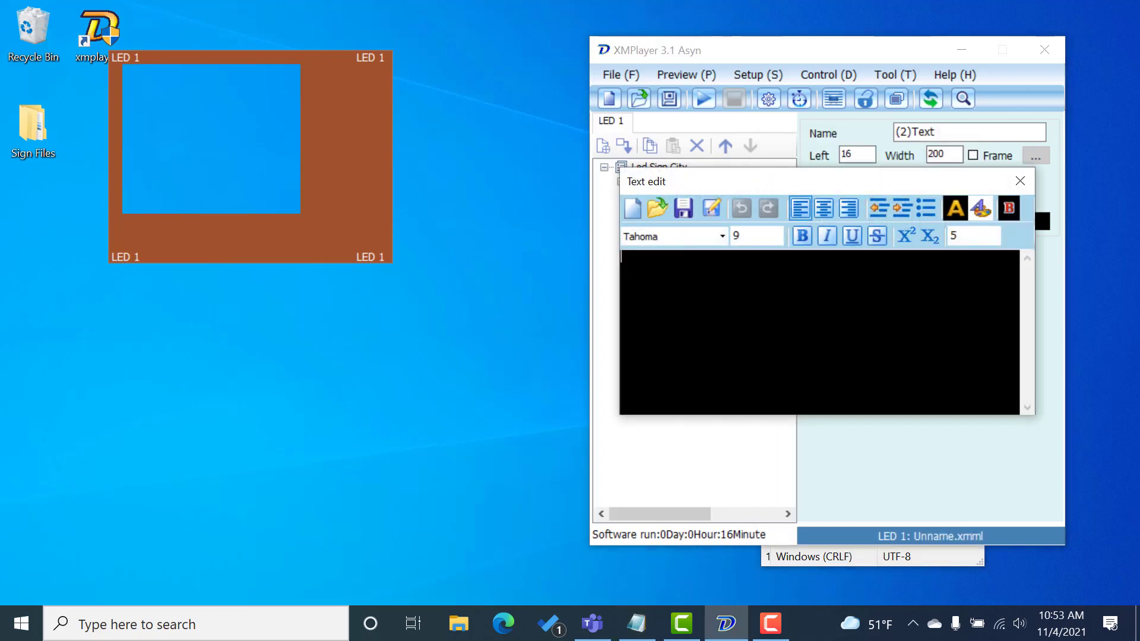
key("ctrl+v")
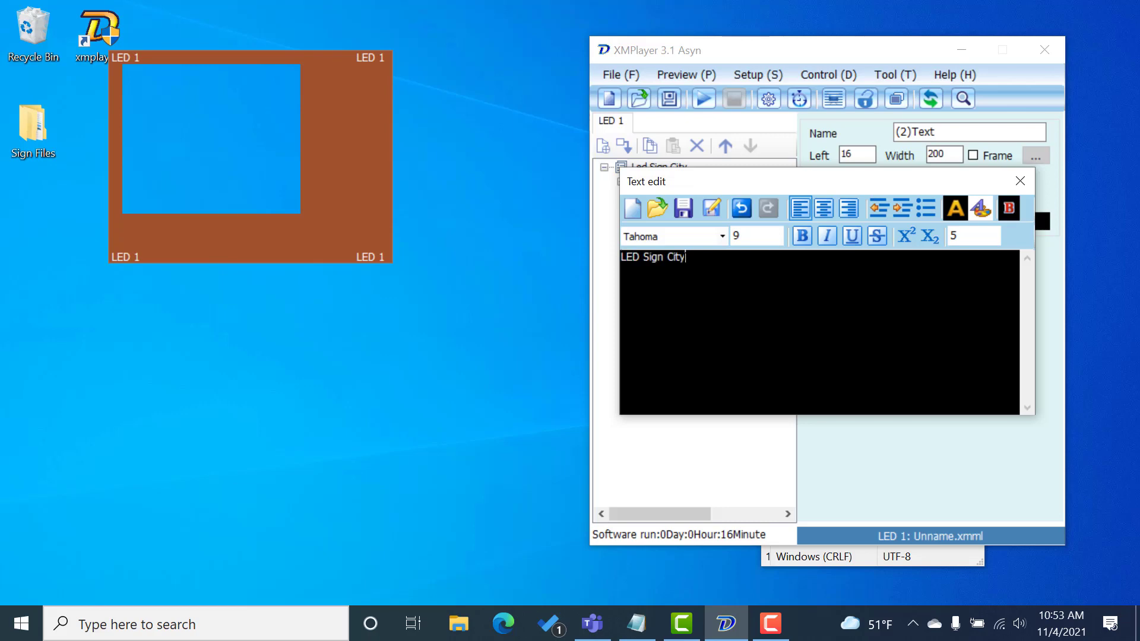
- Set the font size of the whole "LED Sign City" text to 18
key("ctrl+a")
key("ctrl+c")
left_click(766, 235)
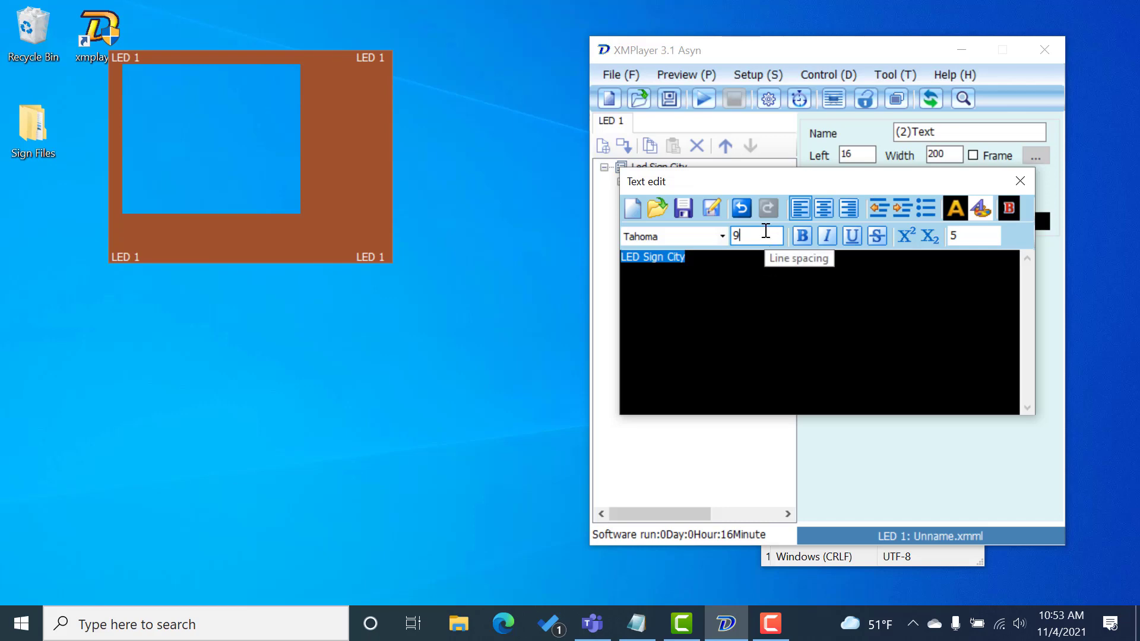
left_click_drag(764, 231, 726, 231)
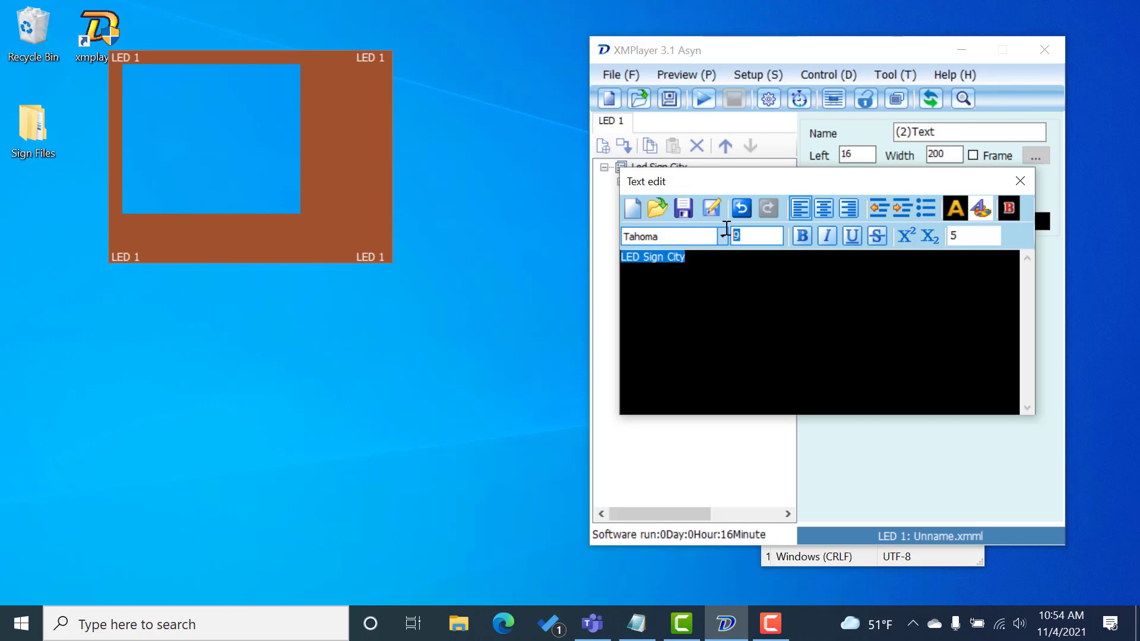
type("18")
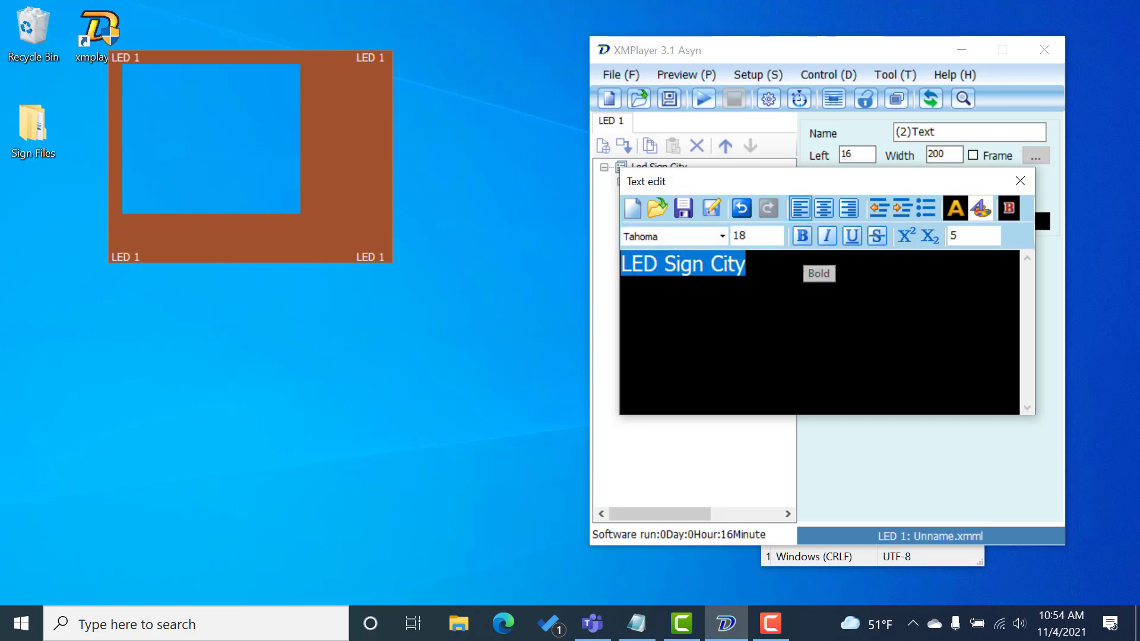
- Make the selected "LED Sign City" text bold and close the text editor
left_click(802, 236)
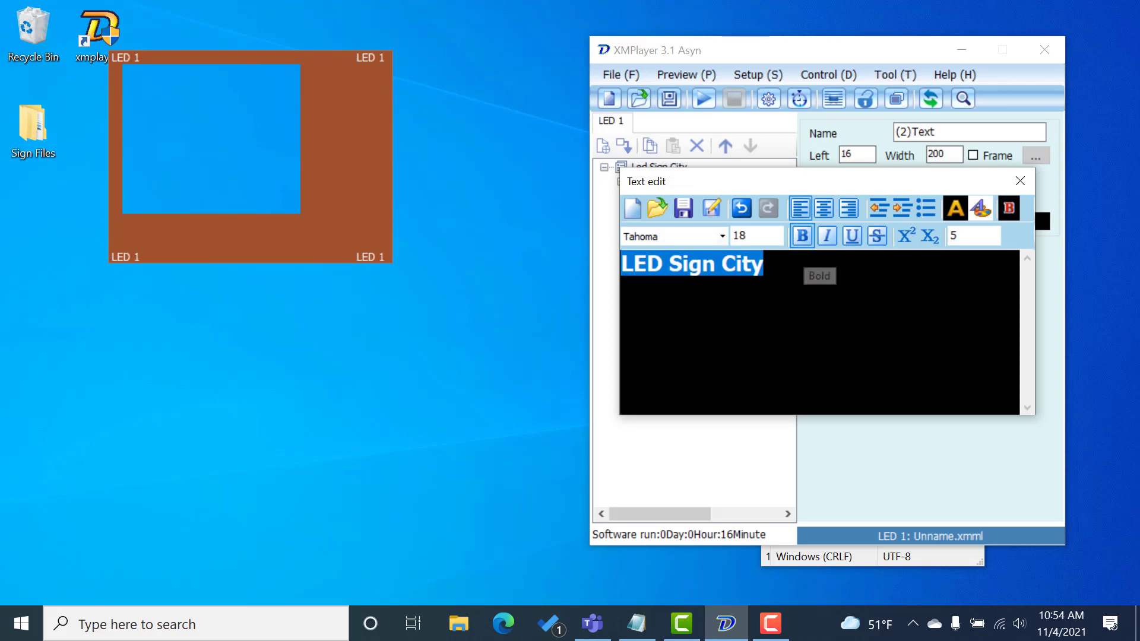
left_click(762, 272)
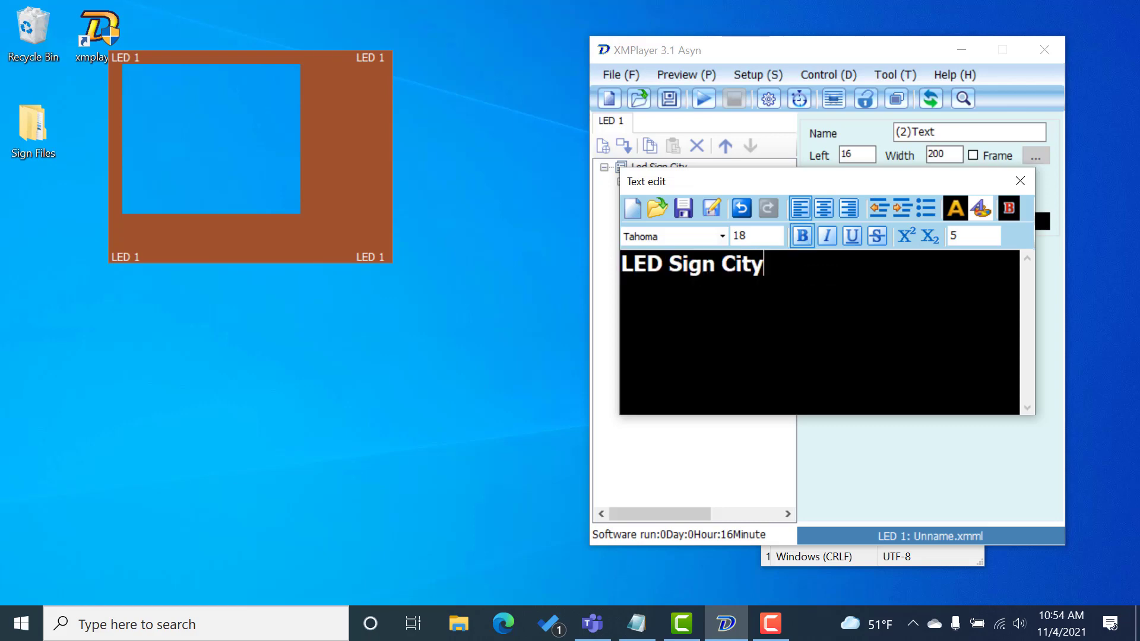
right_click(1014, 181)
left_click(1010, 175)
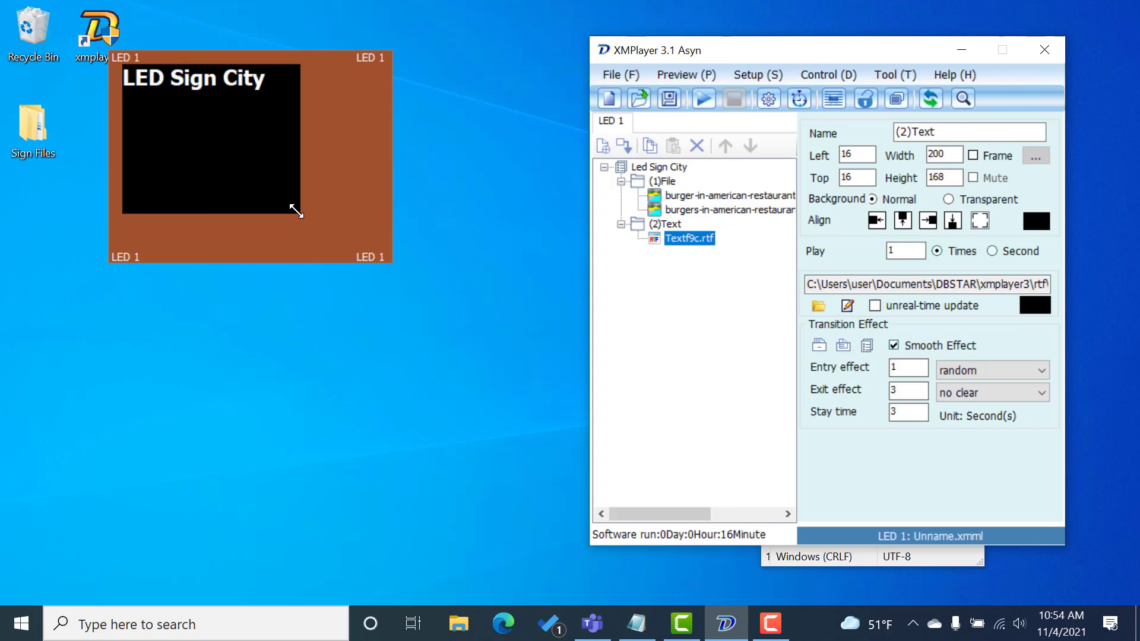
- Shrink the (2)Text element to about 181 × 41 and delete its Textf9c.rtf text
left_click_drag(296, 211, 280, 99)
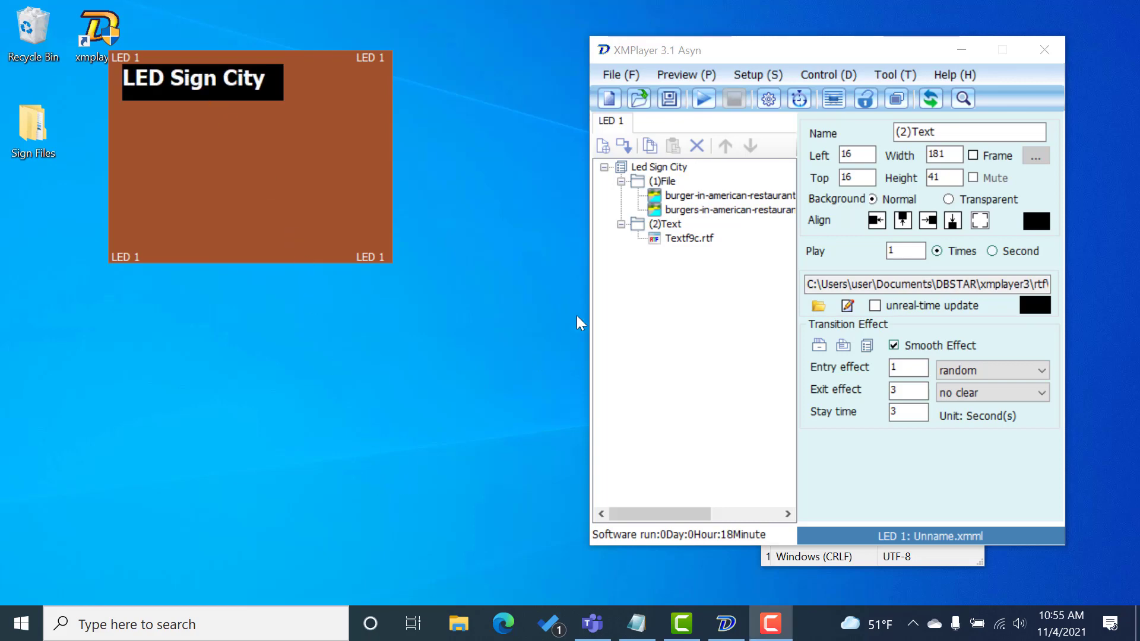
left_click(680, 240)
left_click(698, 146)
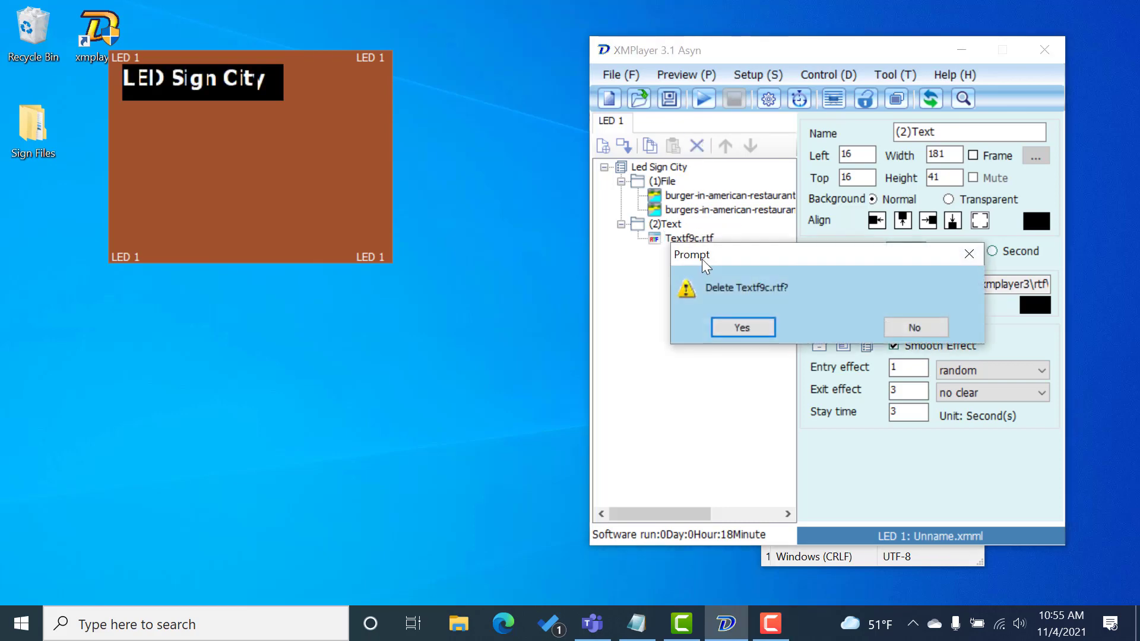
left_click(727, 327)
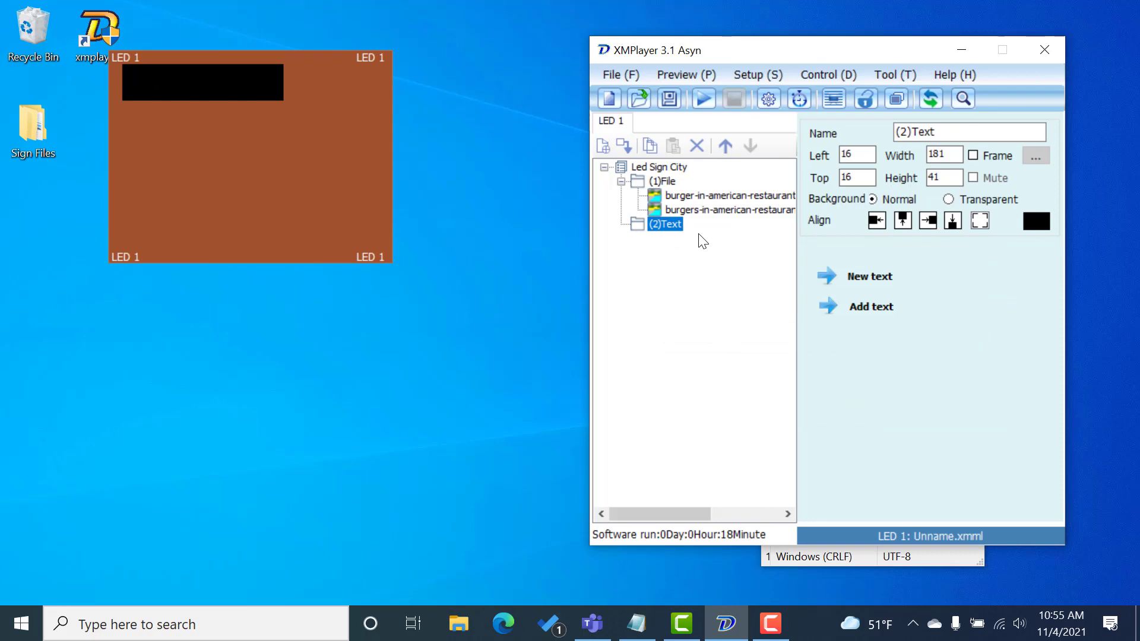
- Create a new text in the (2)Text element from the copied "LED Sign City", formatted bold at font size 18
left_click(858, 276)
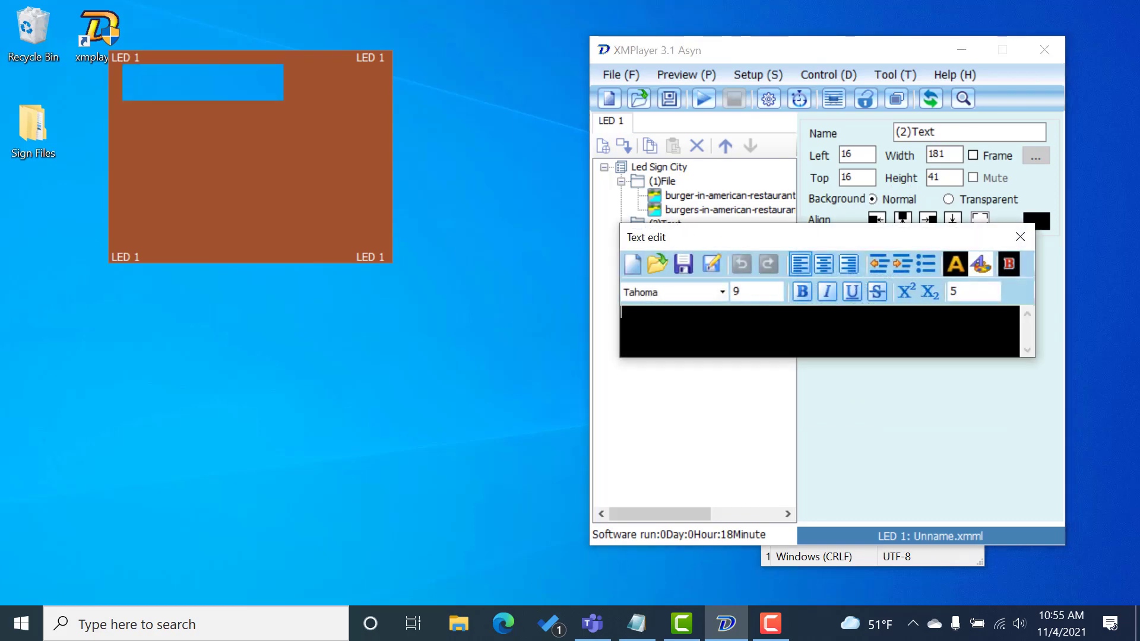
key("ctrl+v")
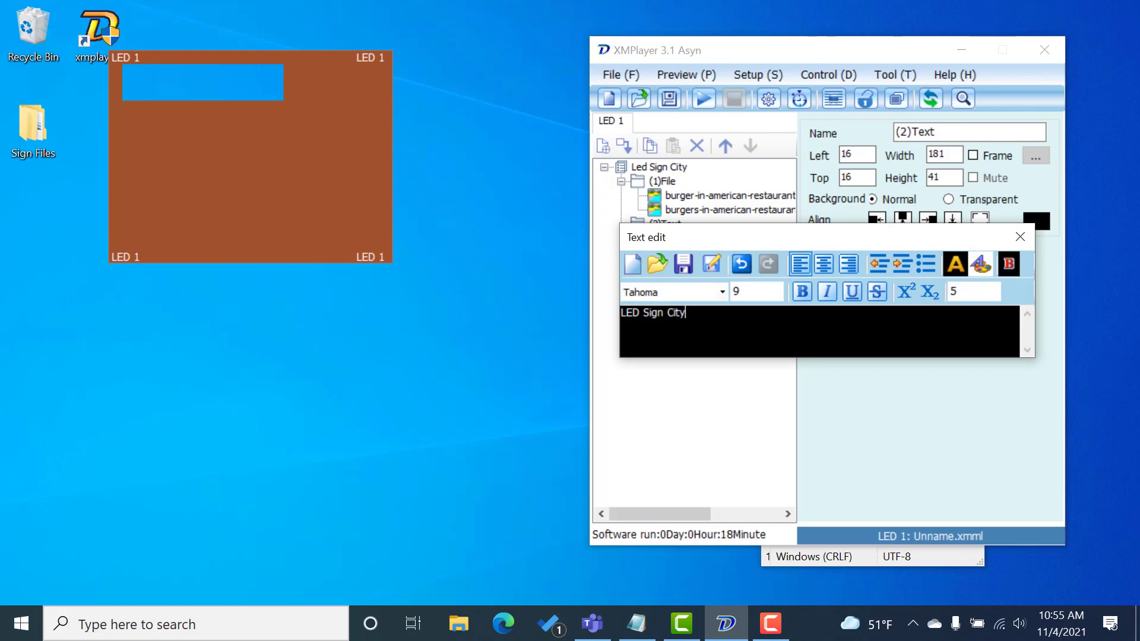
left_click_drag(687, 313, 596, 313)
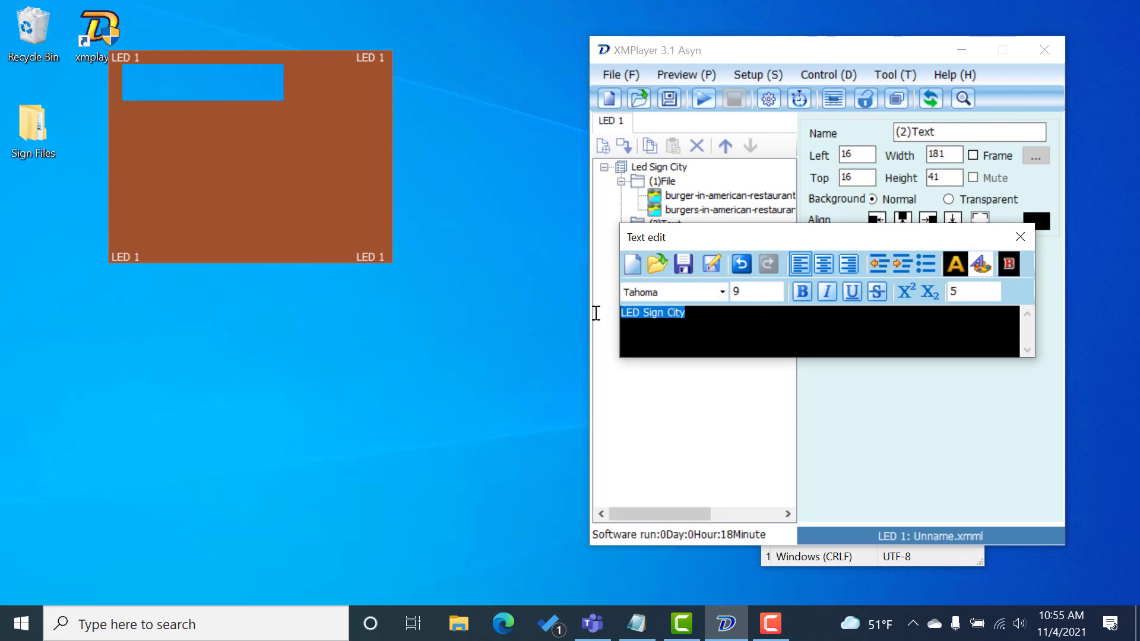
left_click(747, 289)
key("BackSpace")
type("1")
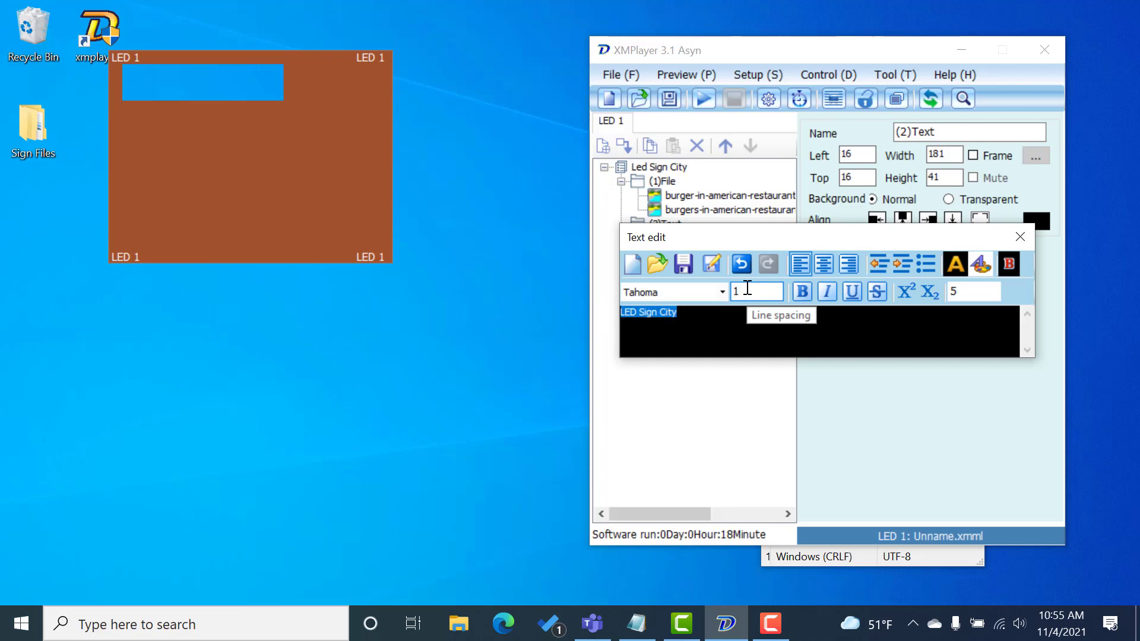
type("8")
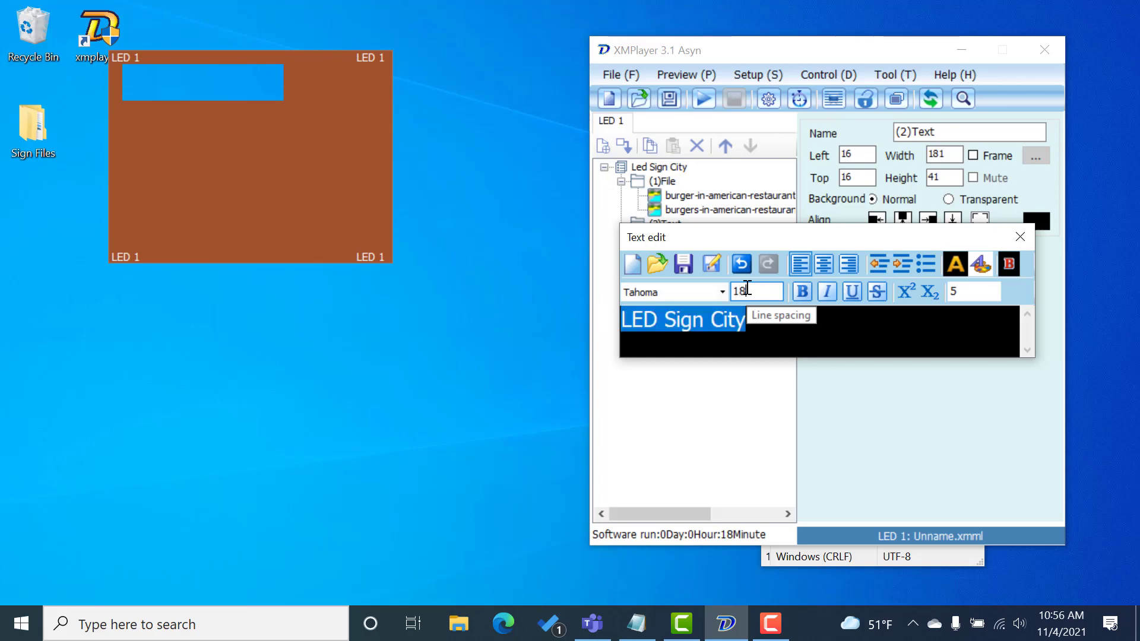
left_click(804, 294)
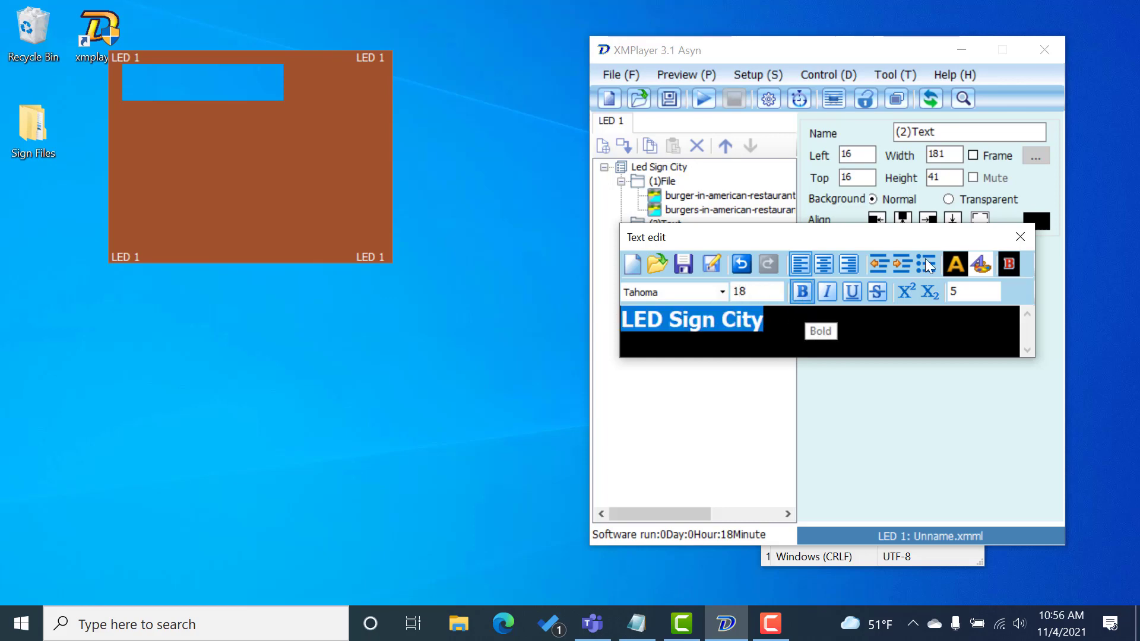
left_click(1022, 237)
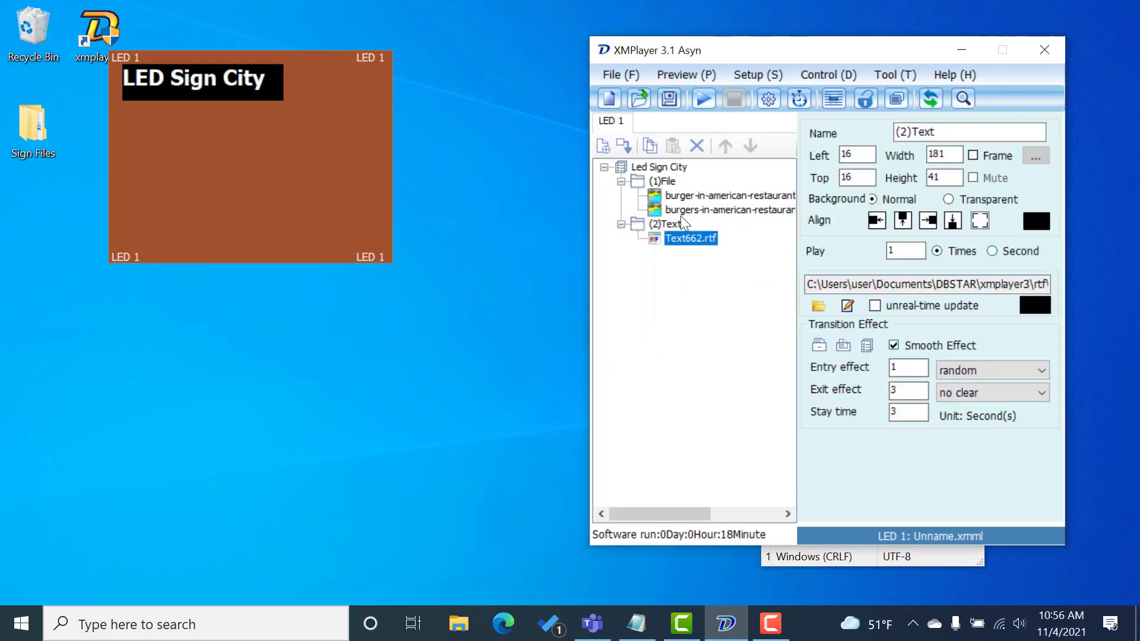
- Add another Text element to the Led Sign City page and shape it to about 246 × 52 near the display's lower edge
double_click(663, 166)
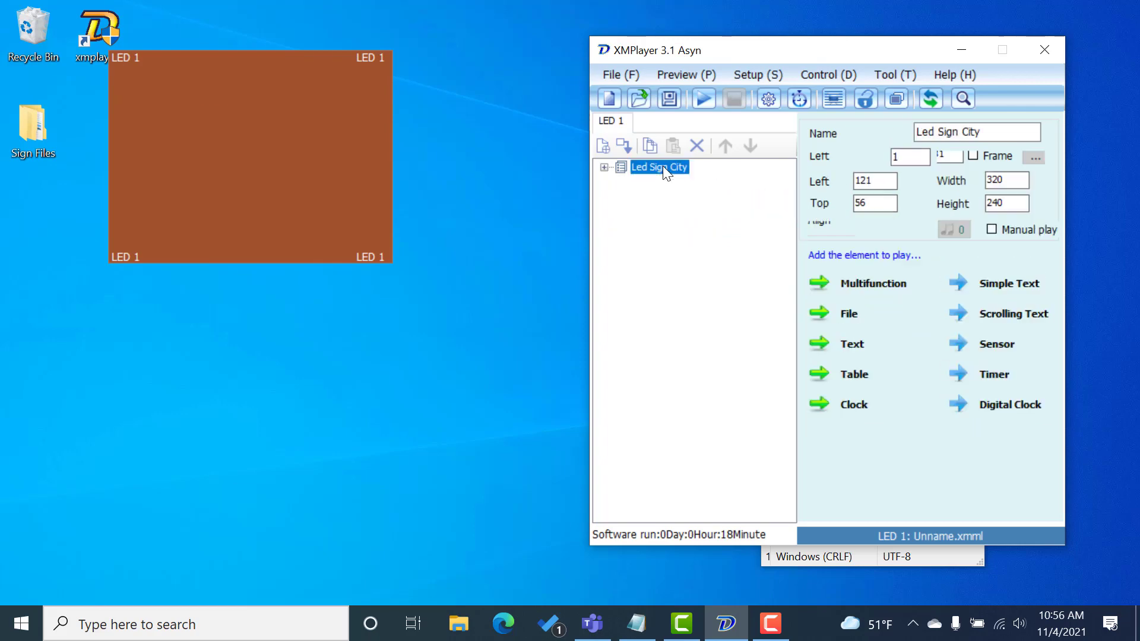
left_click(860, 341)
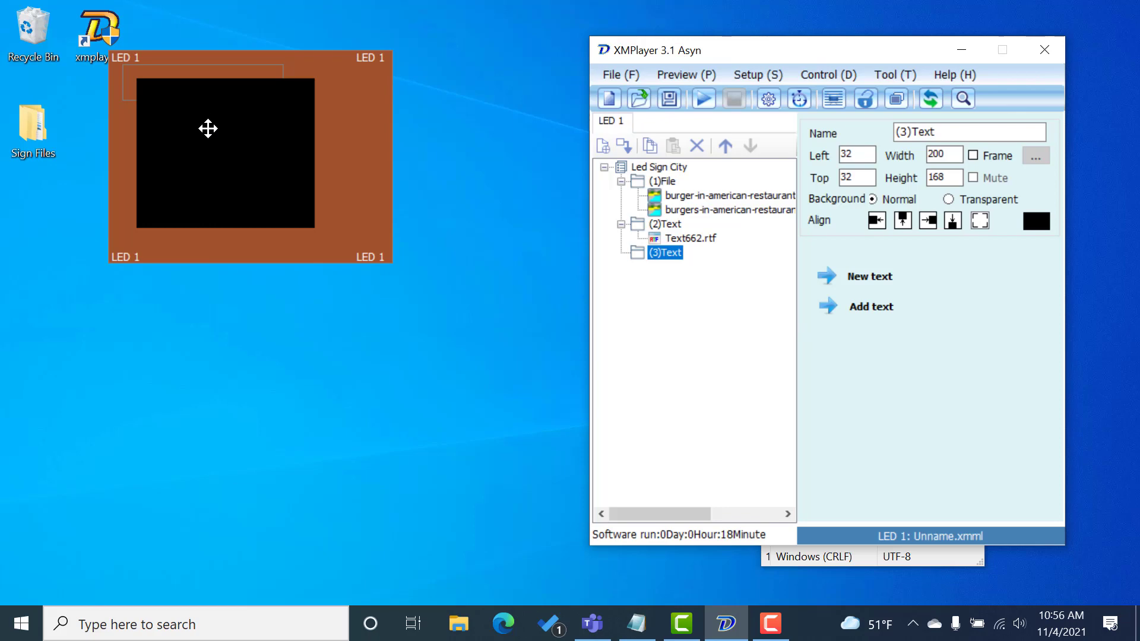
left_click_drag(208, 128, 257, 158)
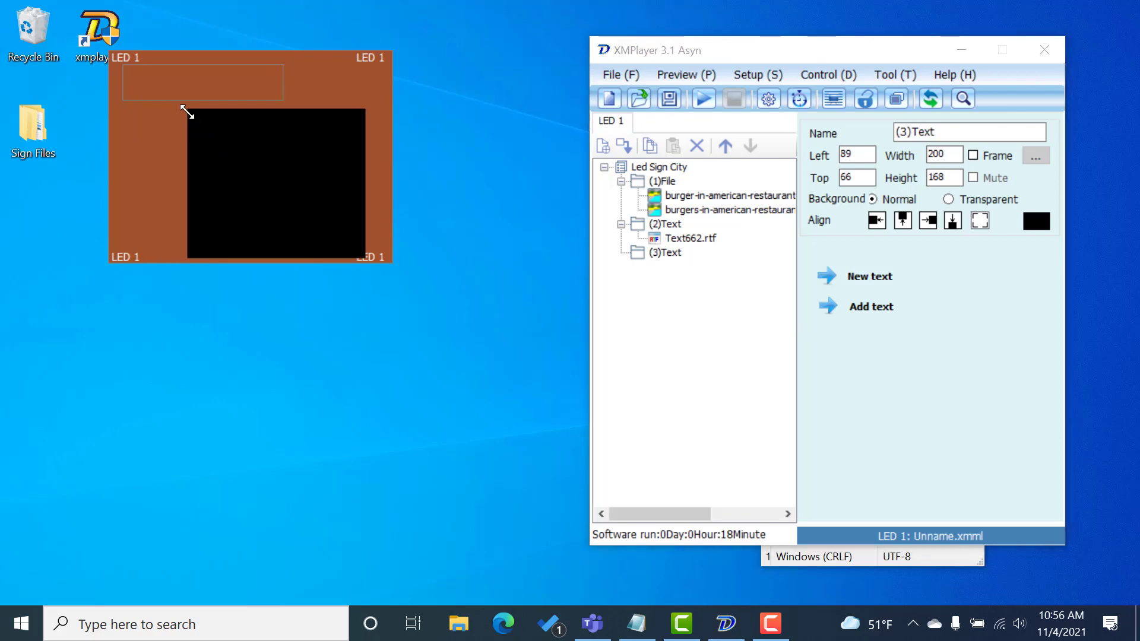
left_click_drag(186, 109, 146, 216)
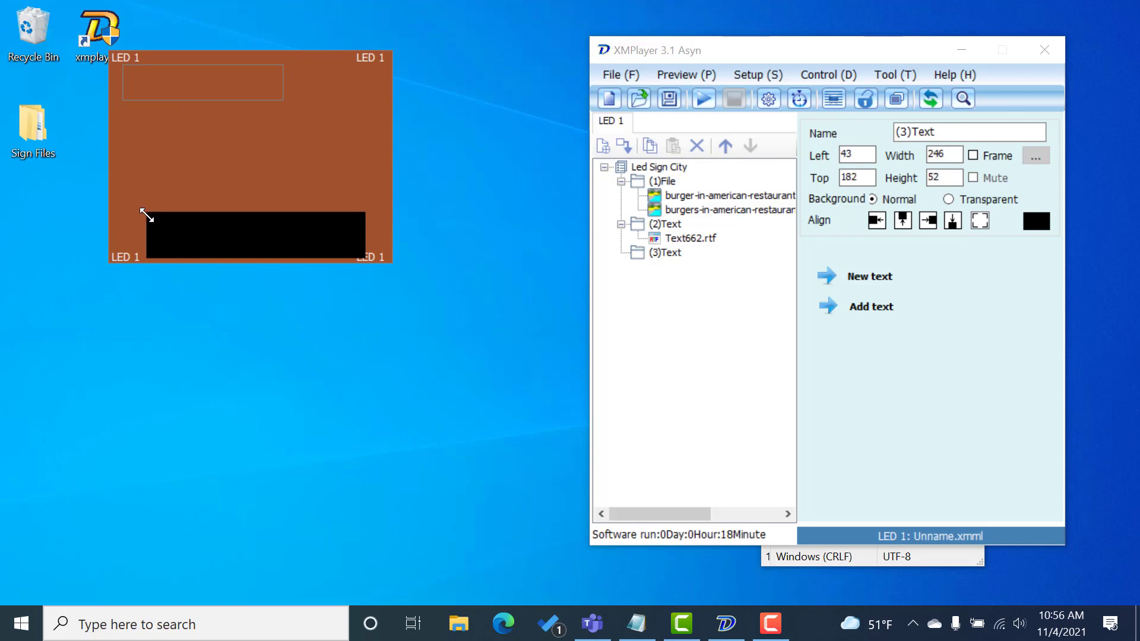
- Copy the phone number from the Notepad notes and paste it into a new text in the (3)Text element
left_click(645, 629)
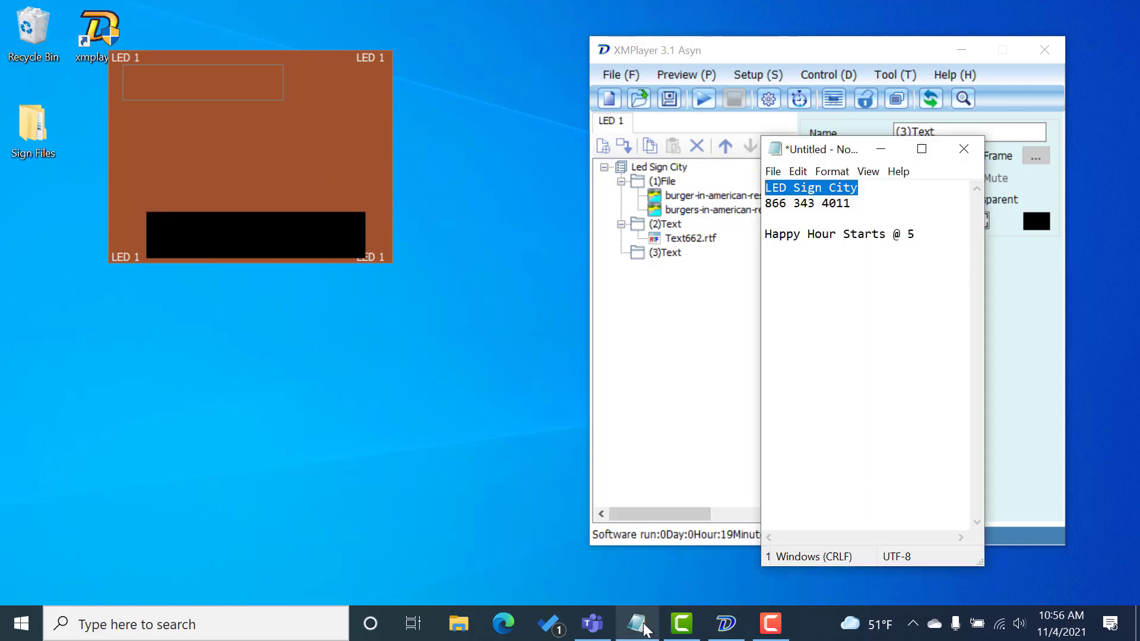
left_click(851, 205)
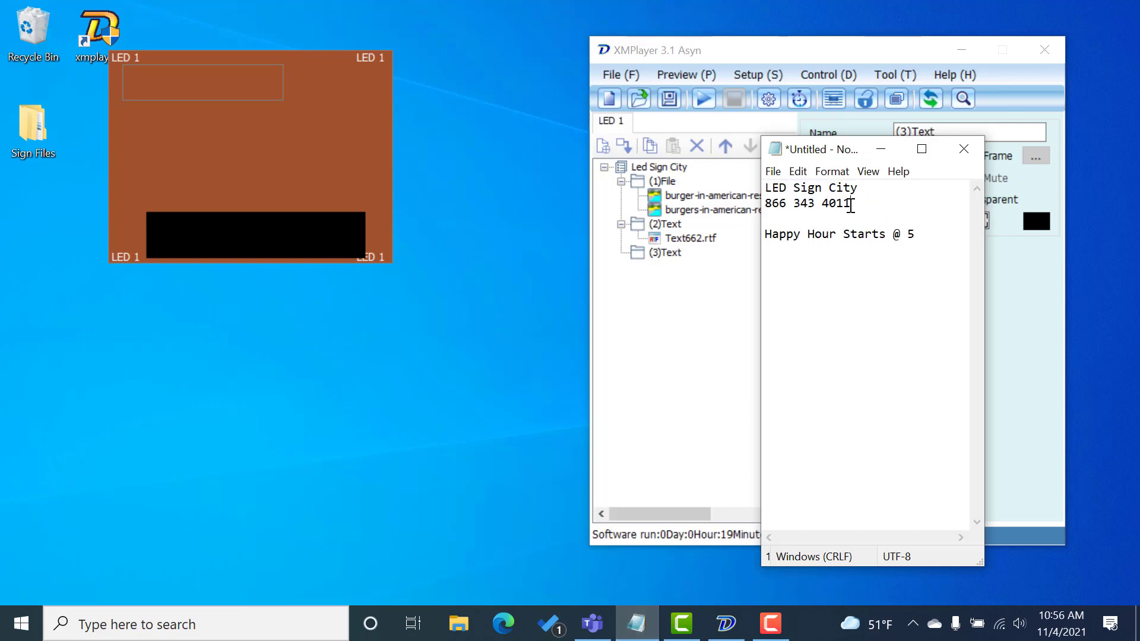
left_click_drag(851, 206, 764, 204)
key("ctrl+c")
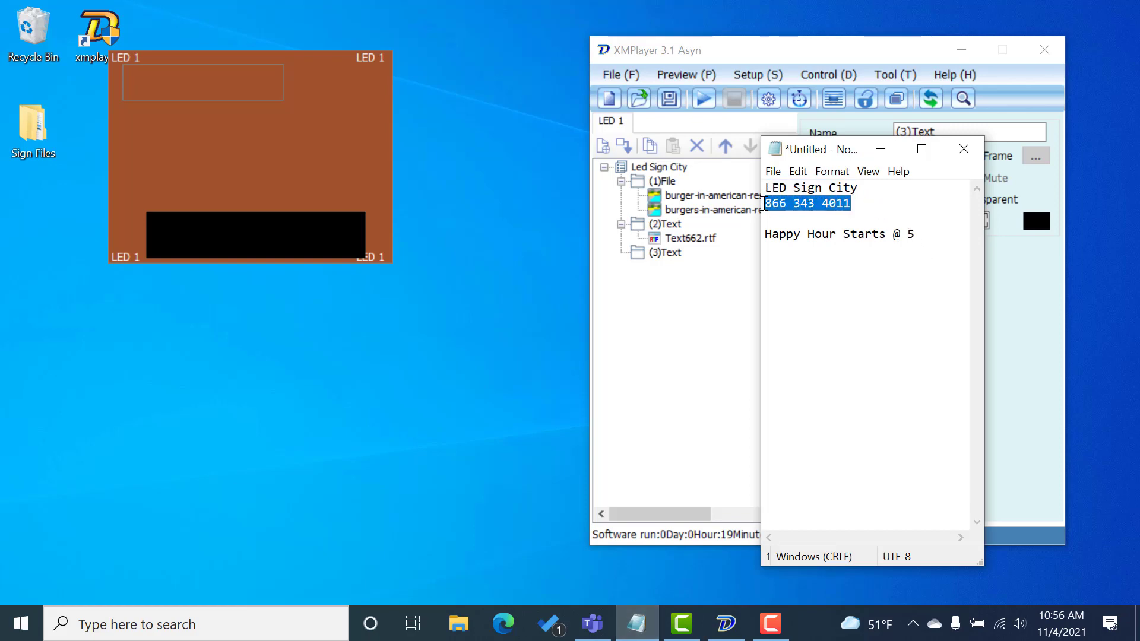
left_click(881, 149)
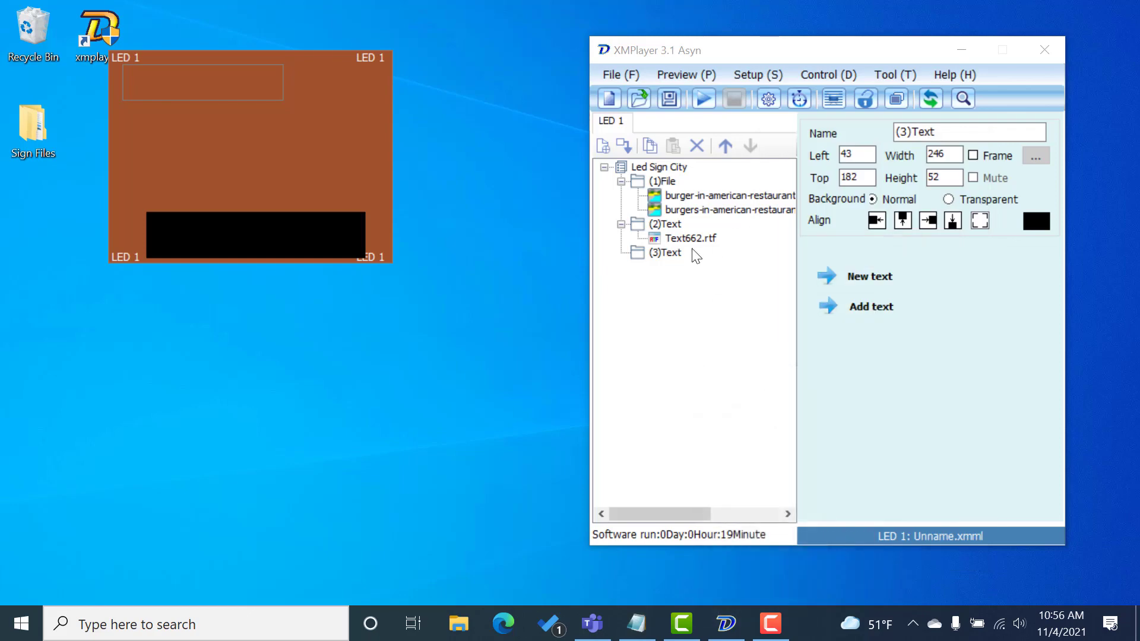
left_click(872, 274)
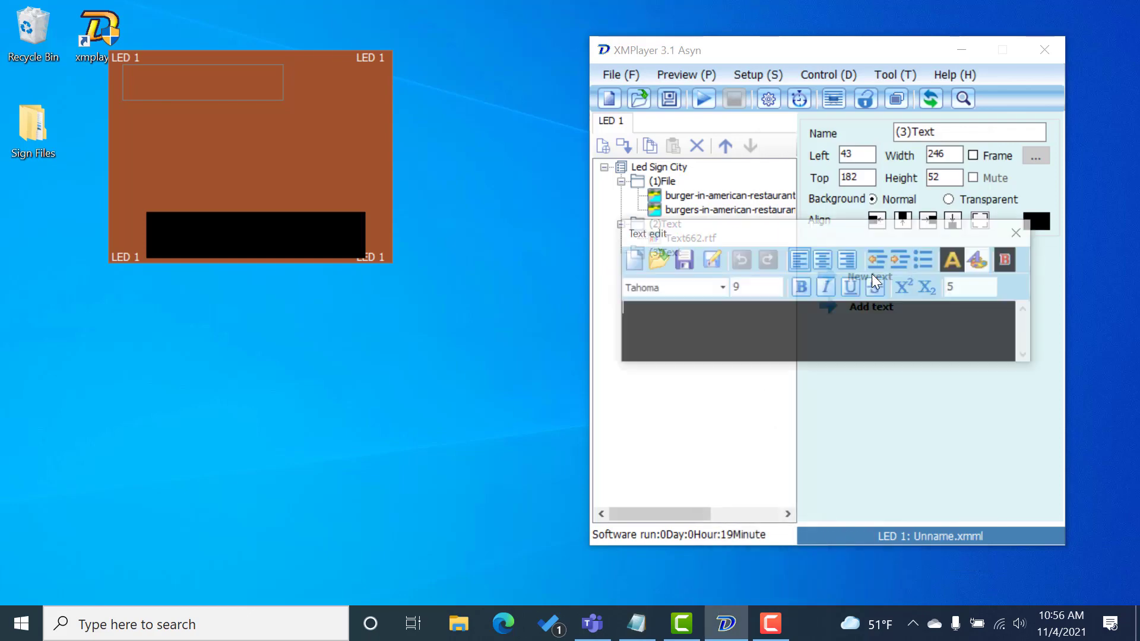
key("ctrl+v")
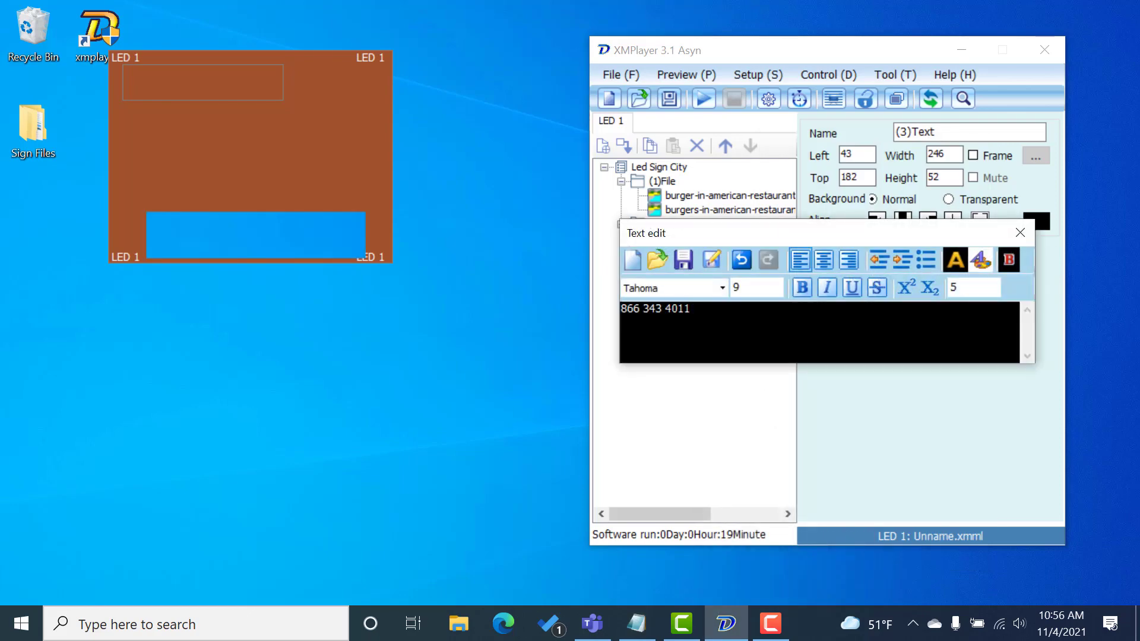
- Format the whole phone number text as bold with font size 15 and close the text editor
key("ctrl+a")
double_click(747, 286)
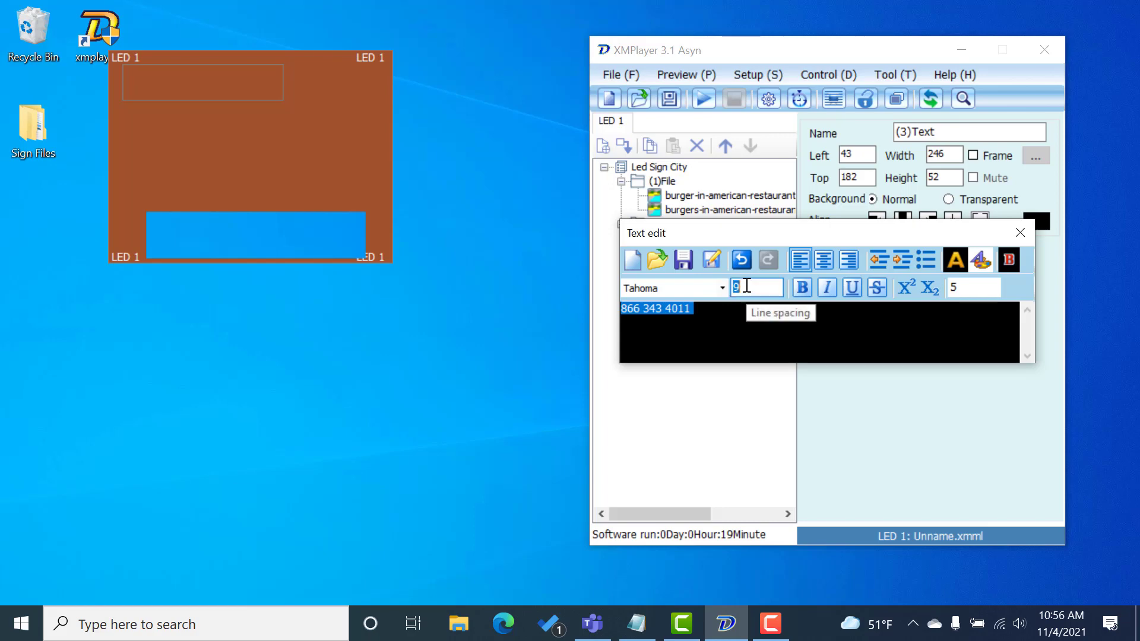
type("15")
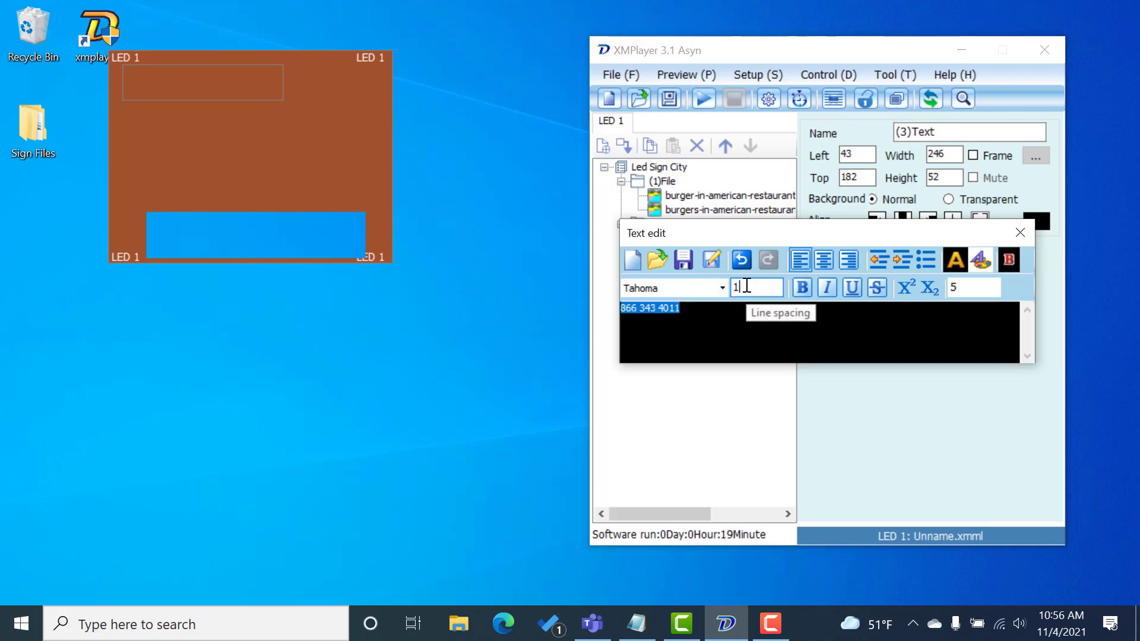
left_click(803, 284)
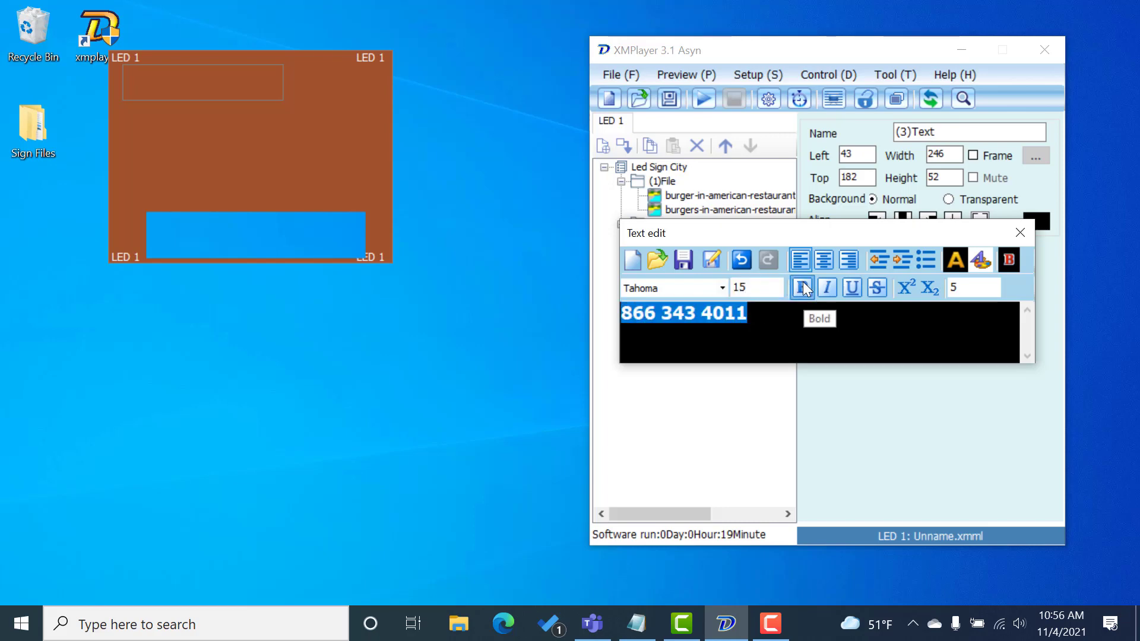
left_click(1019, 233)
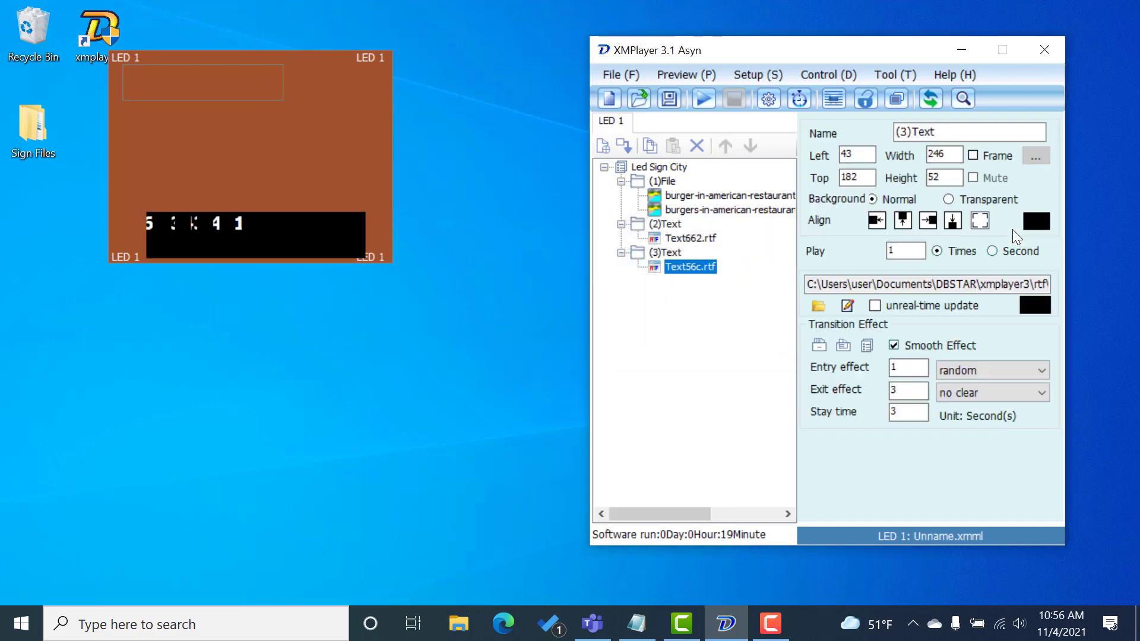
- Shrink the (3)Text element to about 153 × 30 and place it at about left 156, top 180
left_click_drag(311, 261, 280, 237)
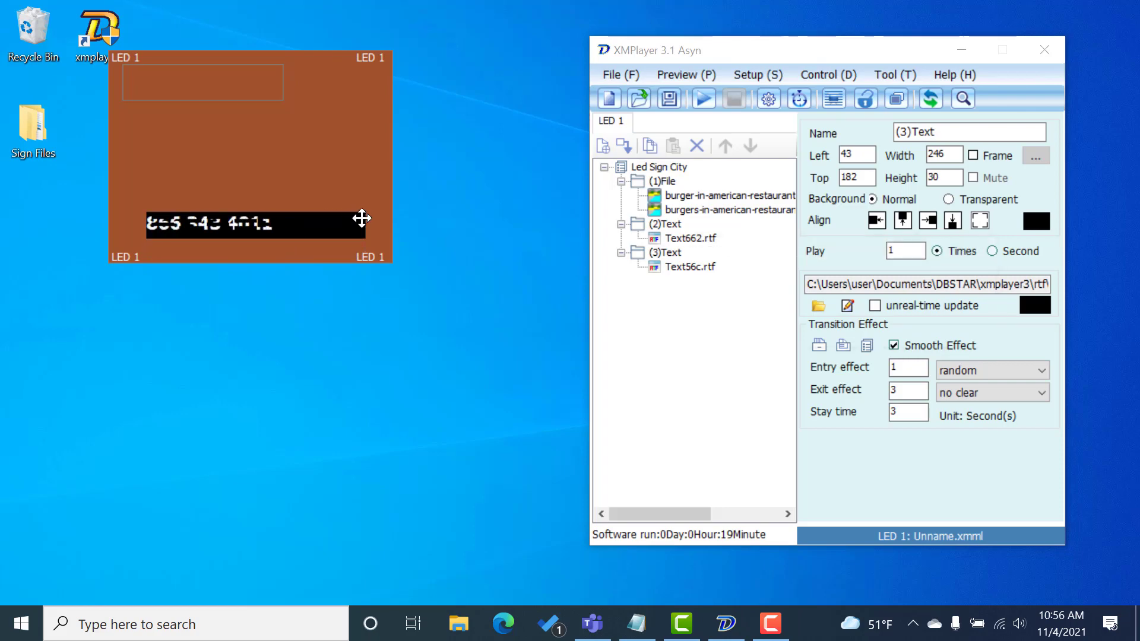
left_click_drag(365, 223, 316, 226)
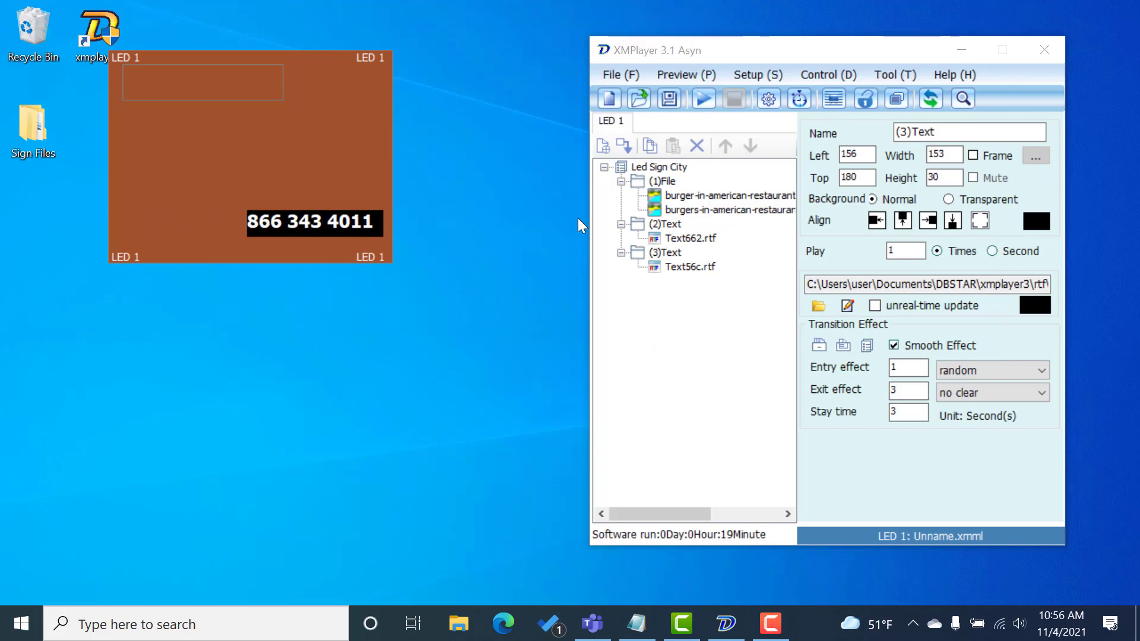
- Add a fourth element of type Text to the Led Sign City page and start a new text in it
left_click(671, 167)
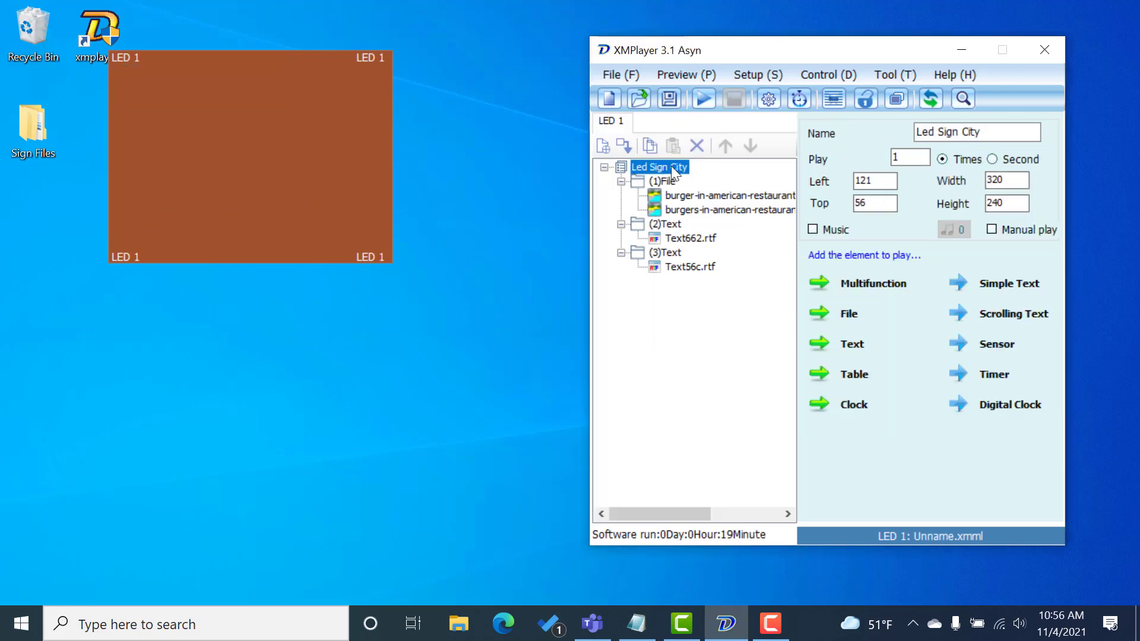
left_click(852, 351)
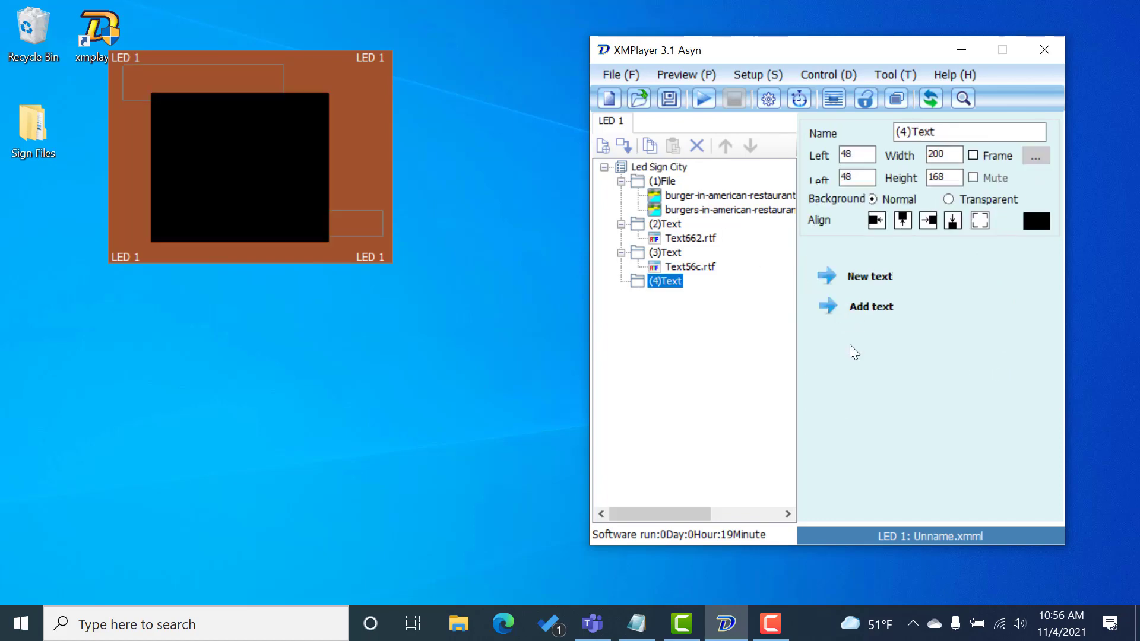
left_click(858, 278)
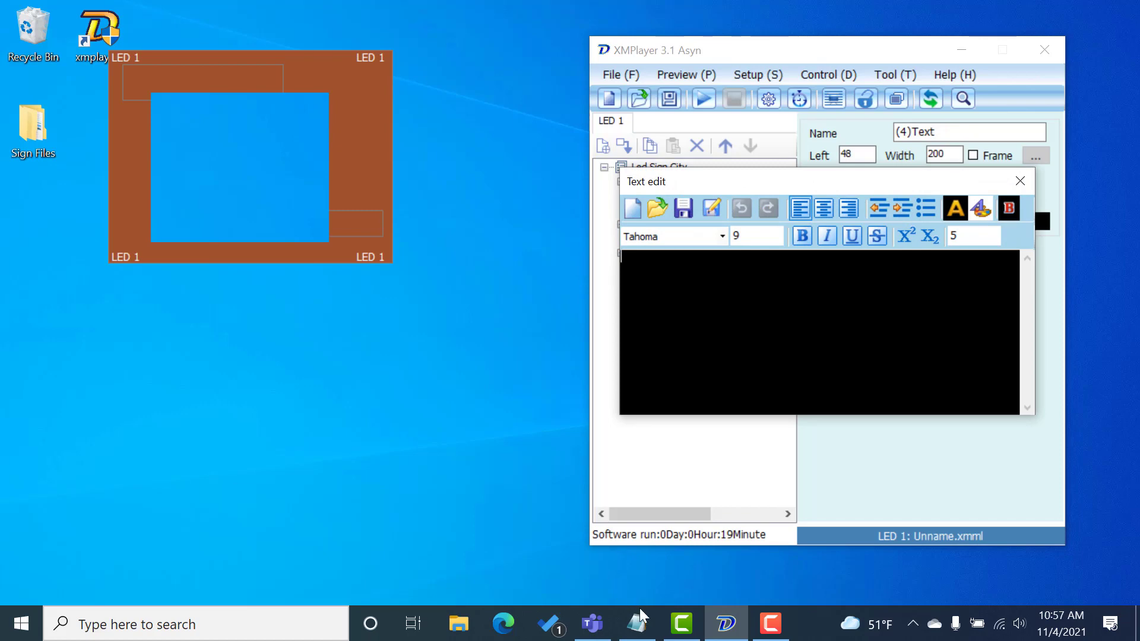
- Bring the Notepad notes to the front and move the text editor window clear of the note lines
left_click(637, 624)
left_click(637, 623)
left_click_drag(805, 183, 858, 22)
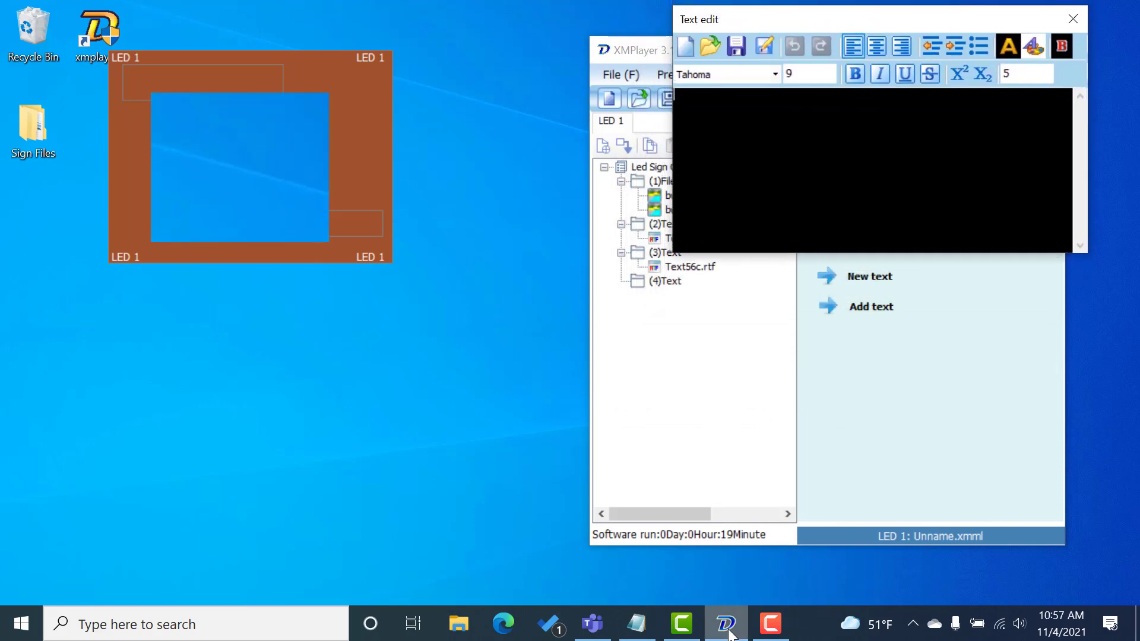
mouse_move(729, 635)
left_click(725, 569)
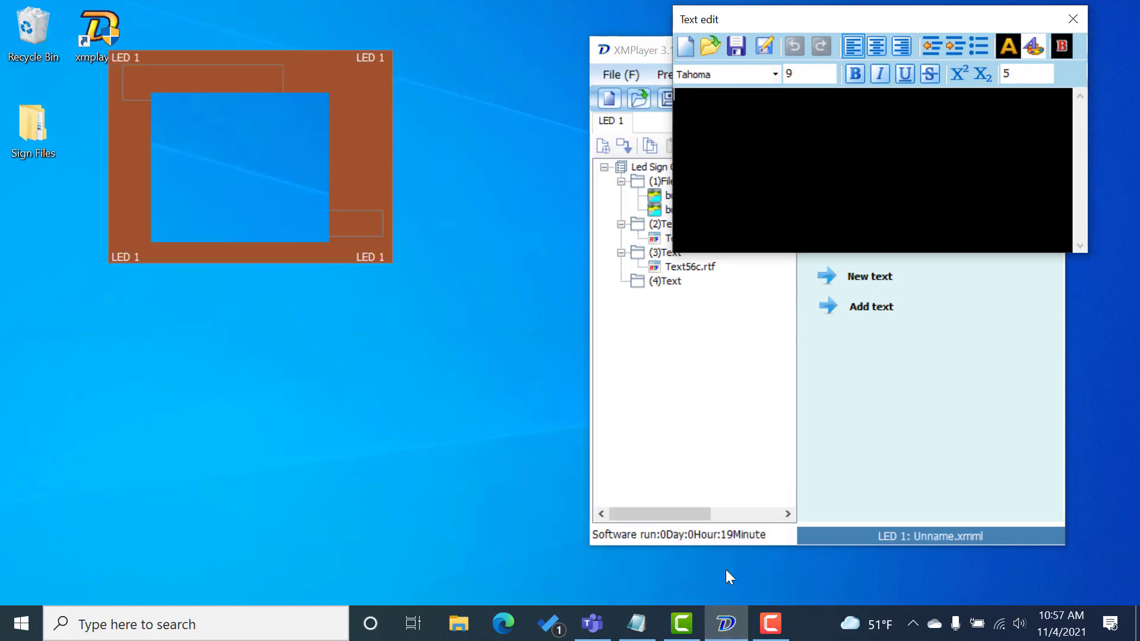
left_click(636, 624)
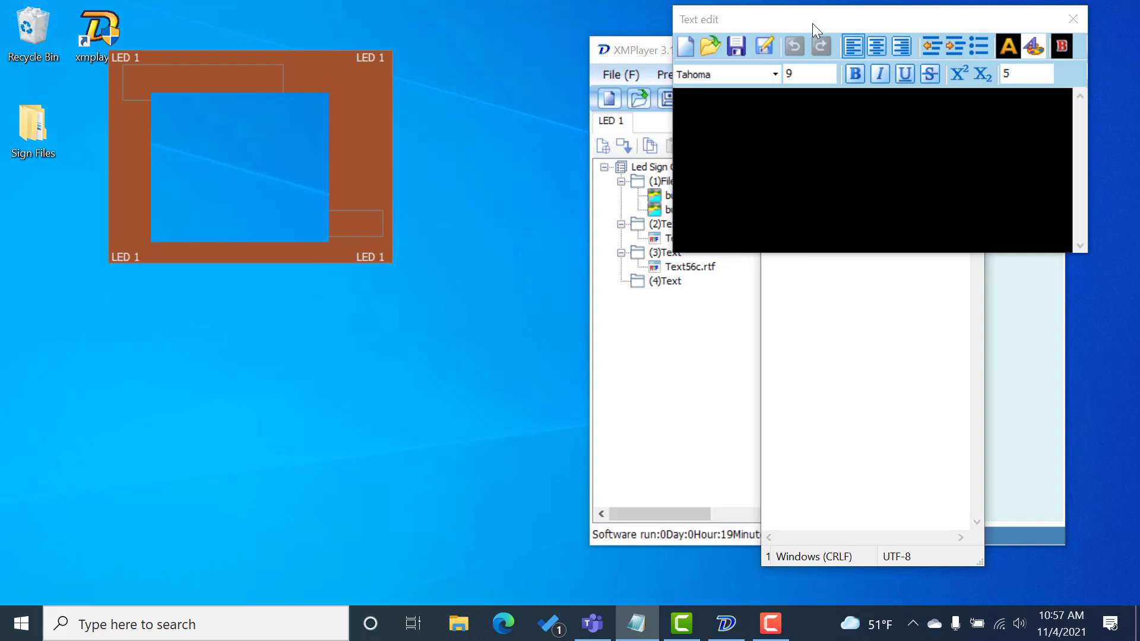
left_click_drag(812, 23, 783, 275)
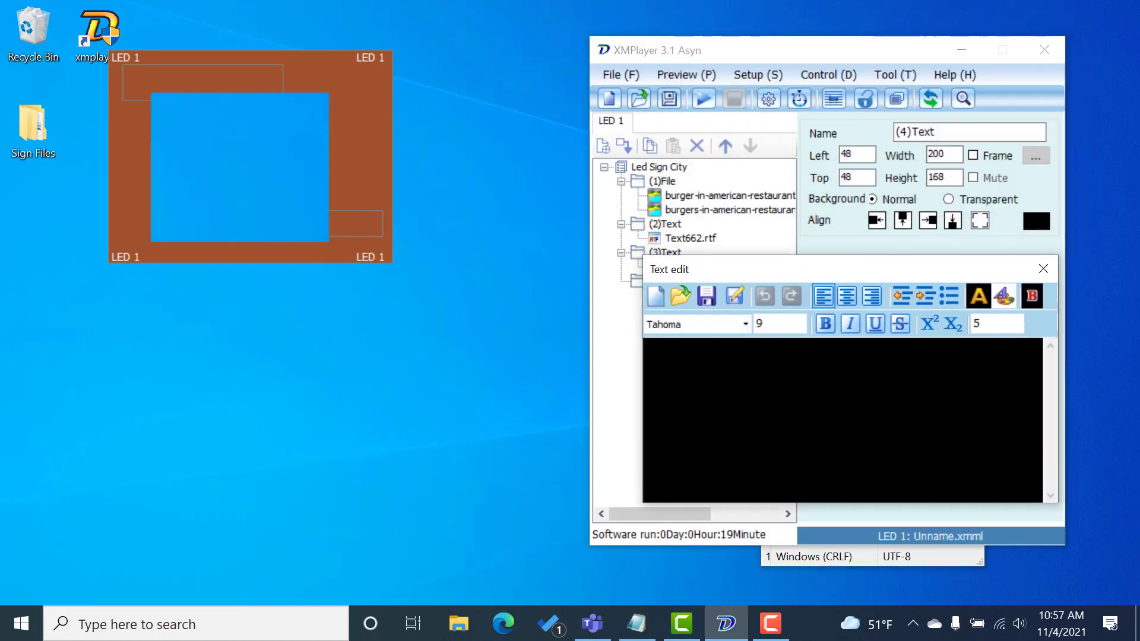
left_click(841, 553)
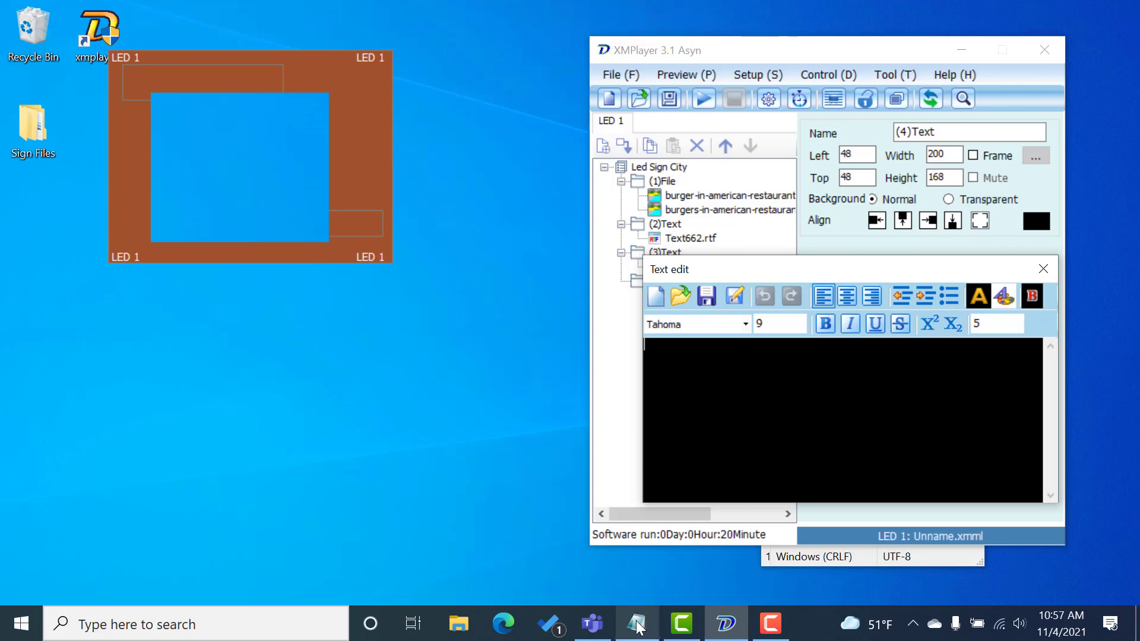
mouse_move(638, 627)
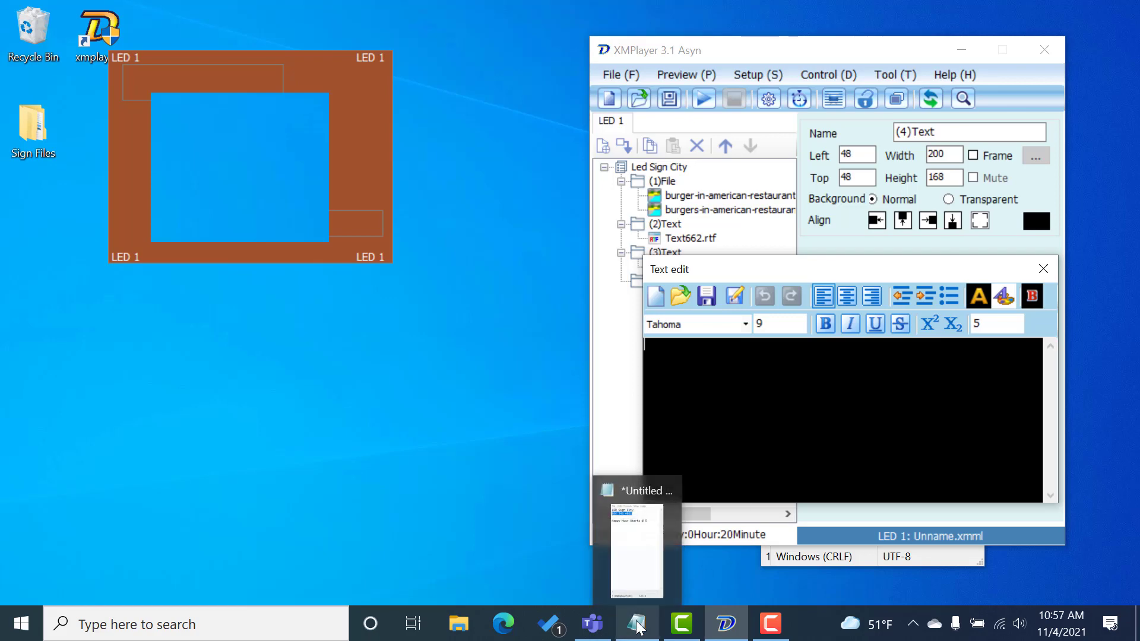
left_click(814, 555)
- Copy the line "Happy Hour Starts @ 5" from the Notepad notes and paste it into the new text of the (4)Text element
double_click(846, 233)
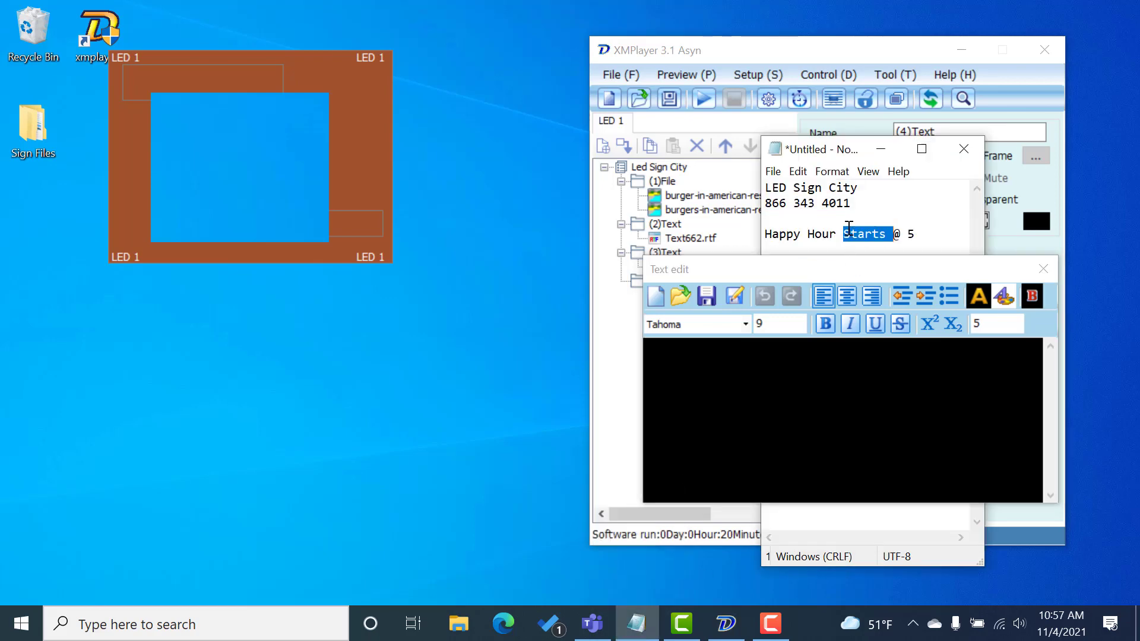
left_click(847, 232)
left_click_drag(911, 236, 752, 243)
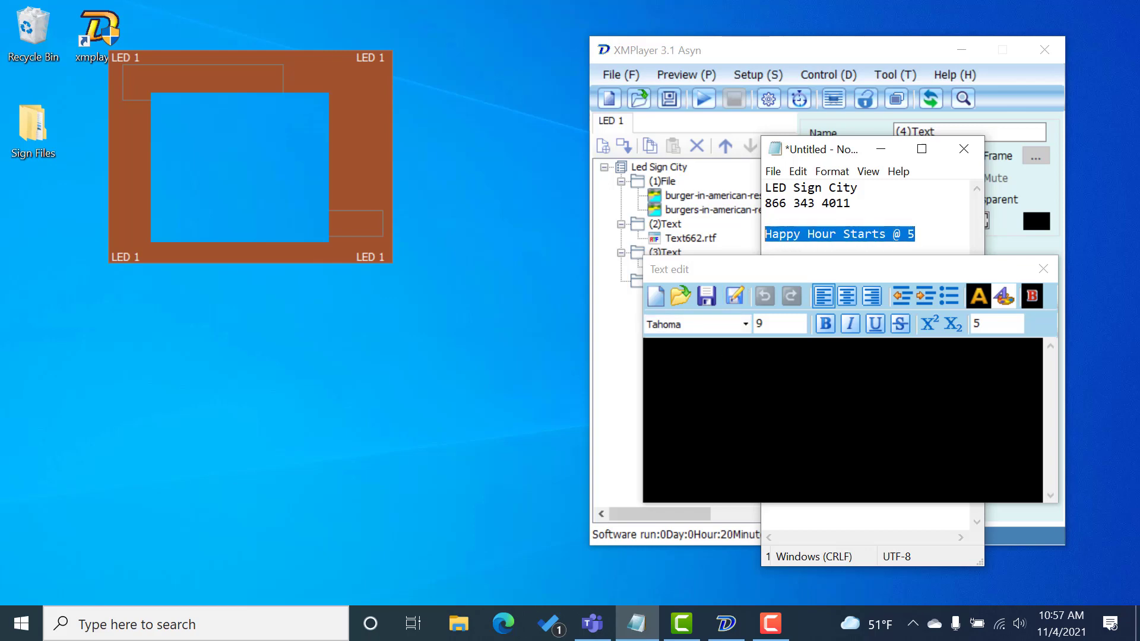
key("ctrl+c")
key("alt+Tab")
key("ctrl+v")
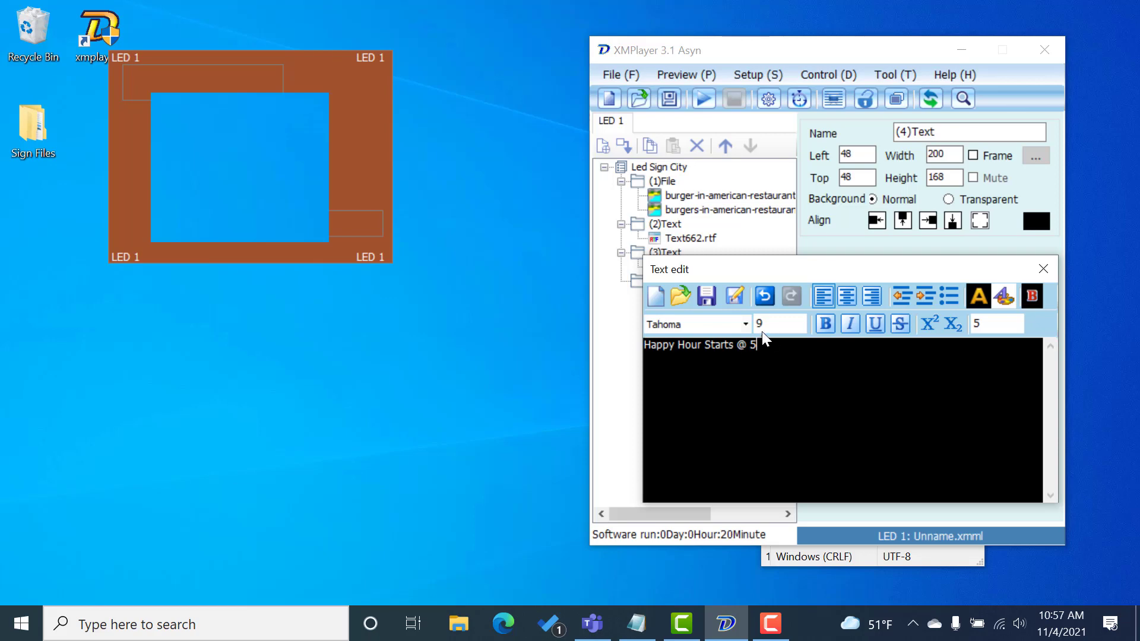
- Set the whole text to font size 25 and break the line before "Starts"
left_click_drag(769, 324, 745, 338)
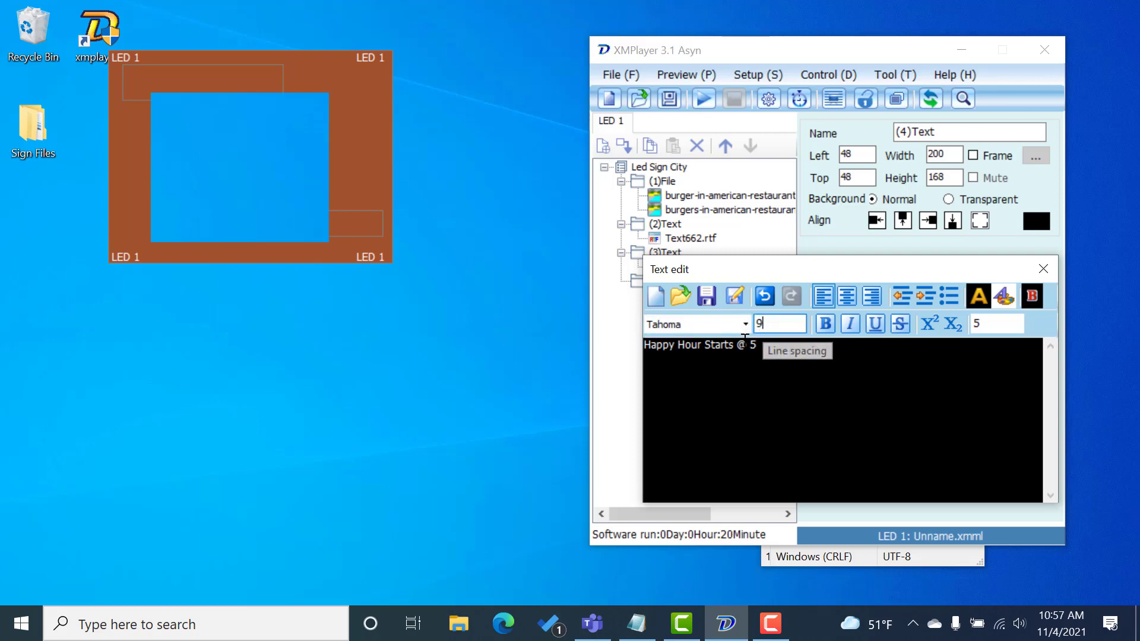
triple_click(746, 342)
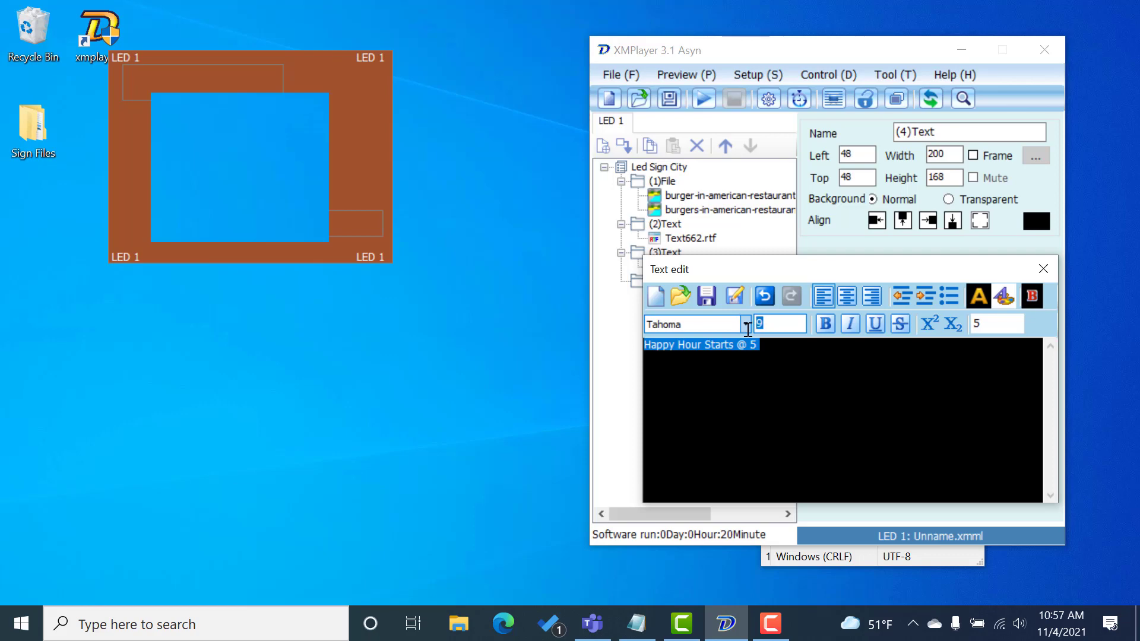
type("25")
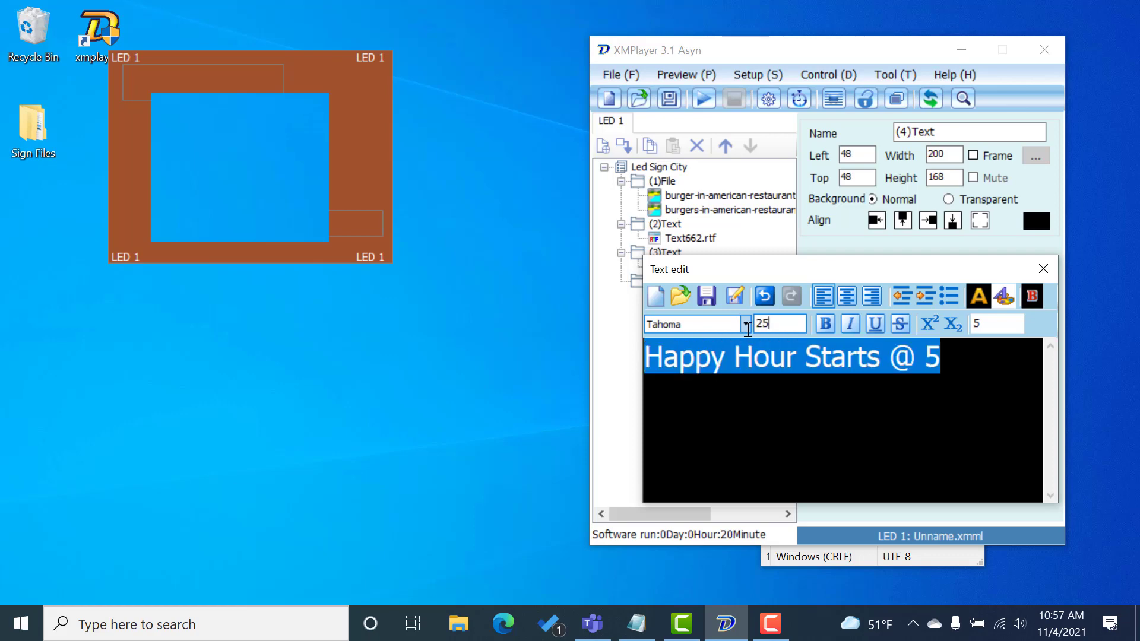
left_click(812, 350)
key("Return")
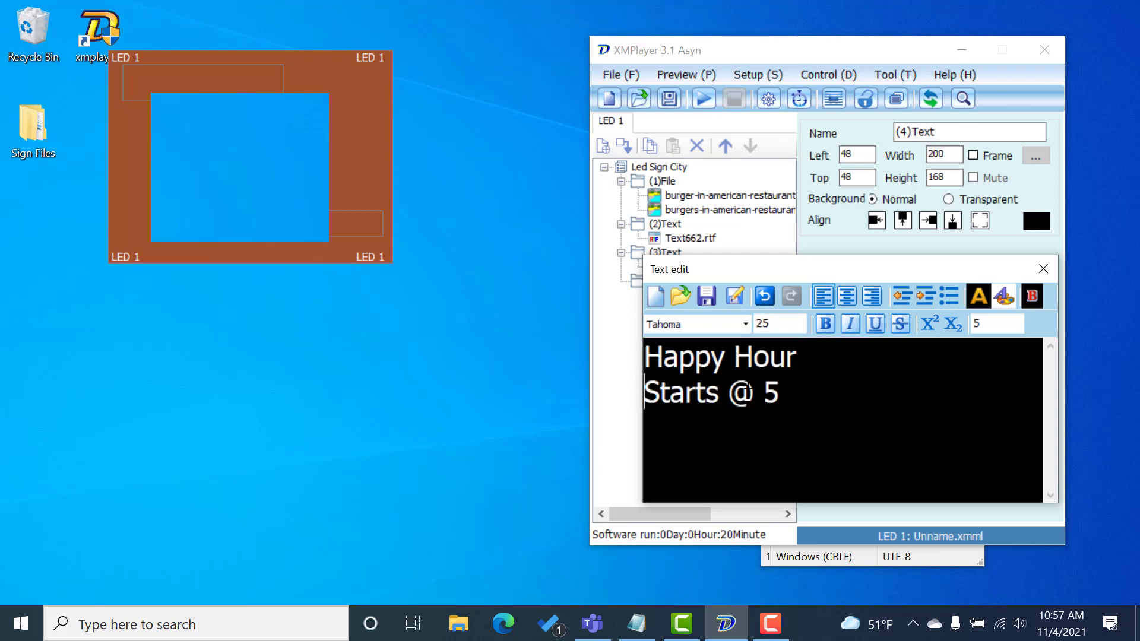
- Format "@ 5" as bold with font size 30 and remove the space between "@" and "5"
left_click_drag(780, 392, 742, 393)
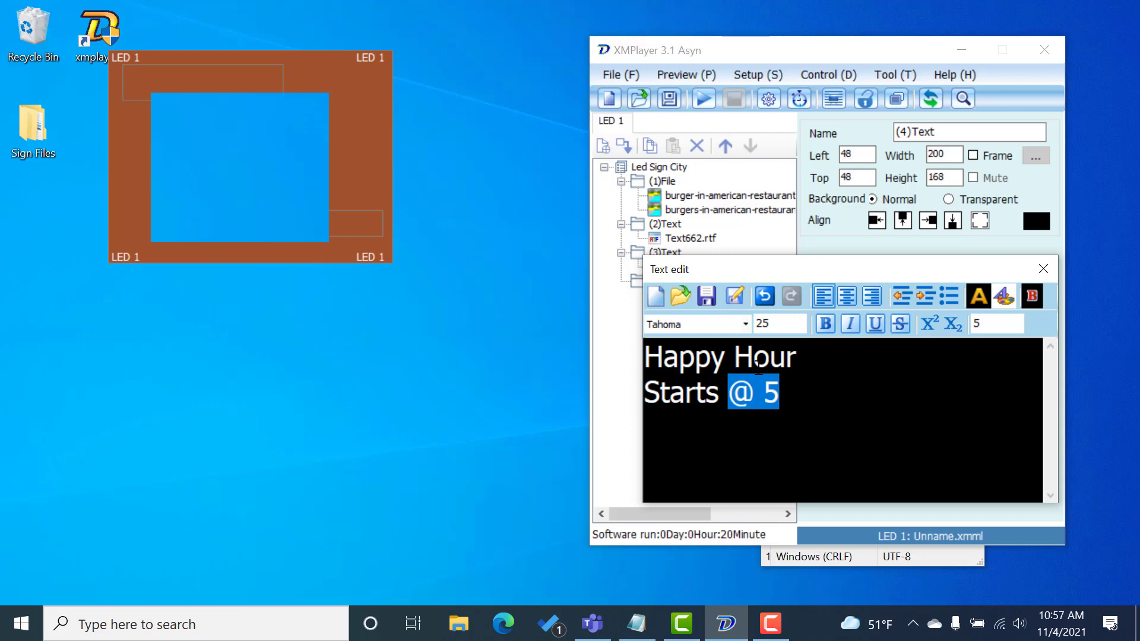
double_click(778, 325)
type("30")
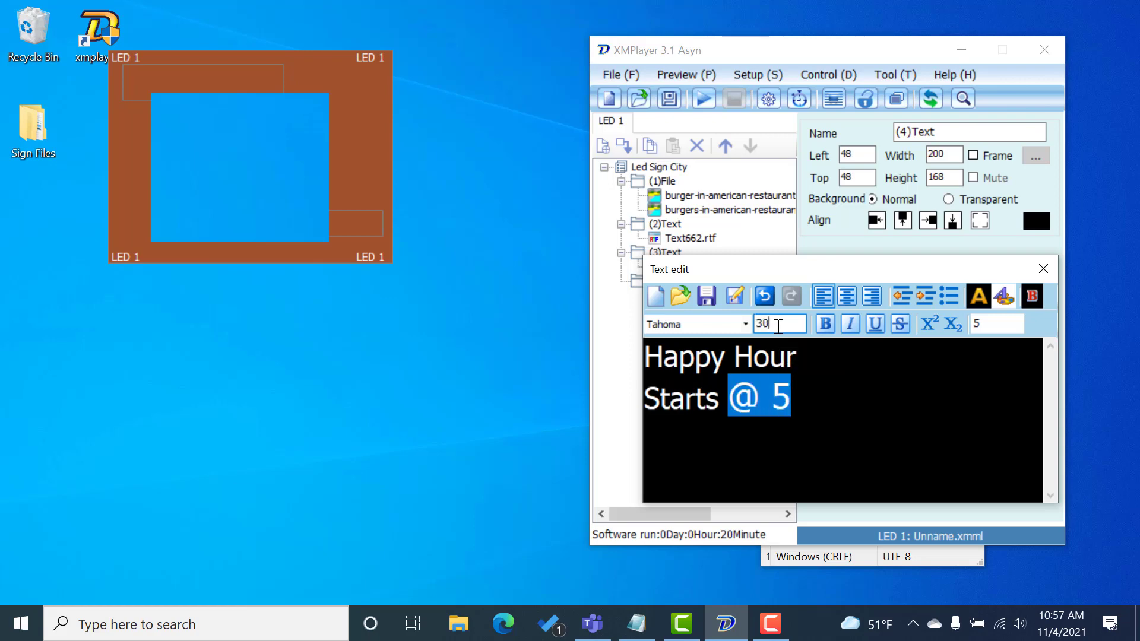
left_click(828, 322)
left_click(774, 399)
key("BackSpace")
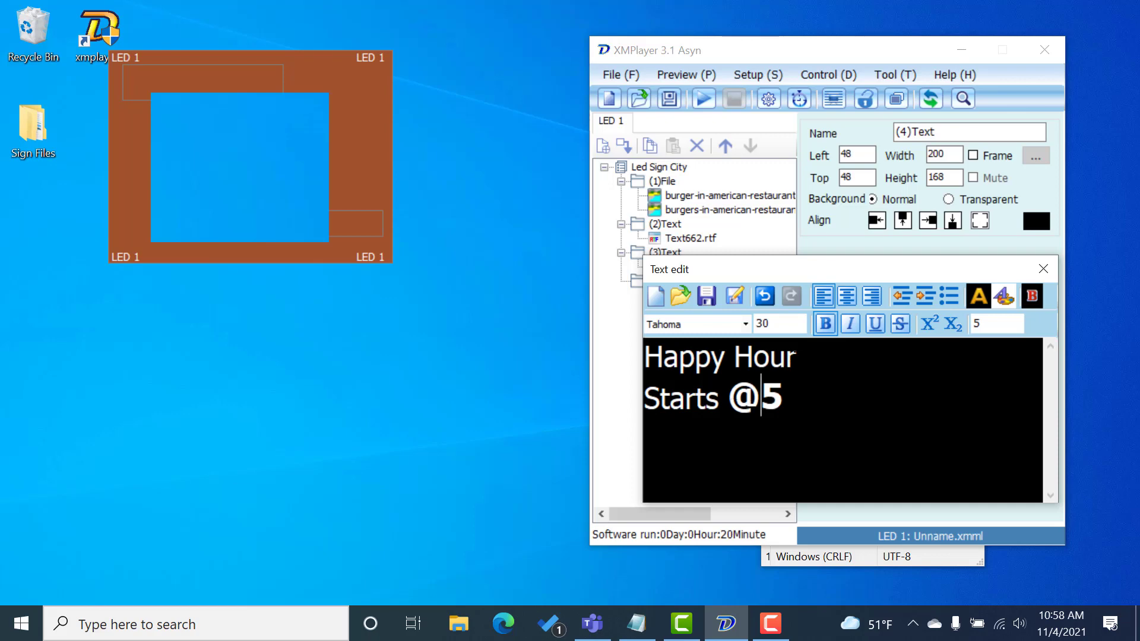
- Color the "Happy Hour" line bright pink and make it bold
double_click(682, 359)
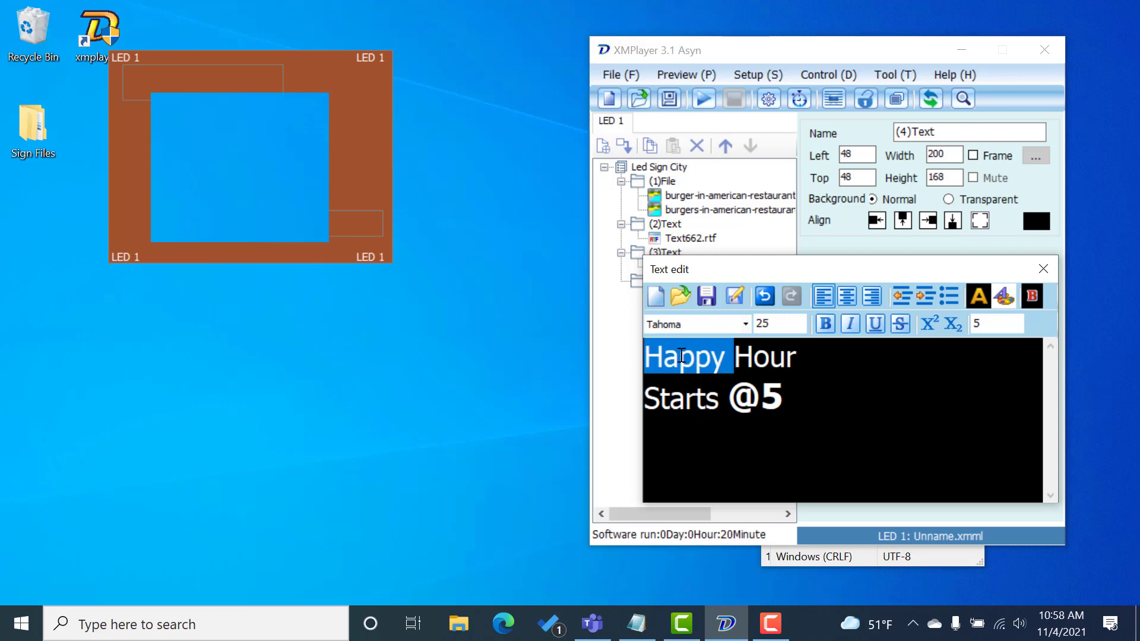
triple_click(682, 355)
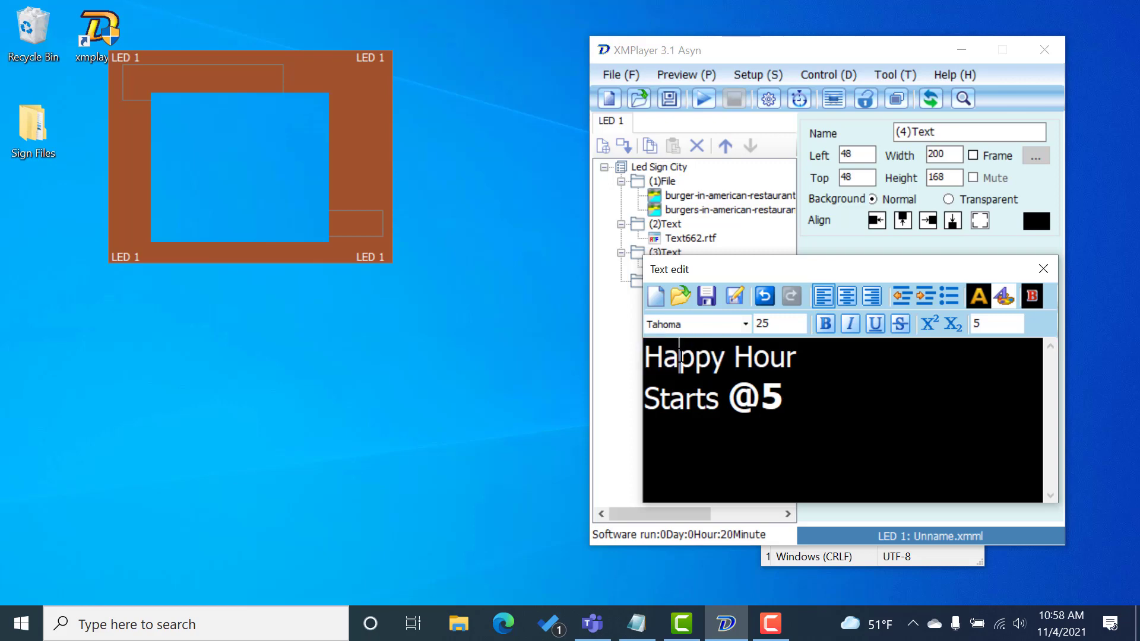
left_click(1004, 296)
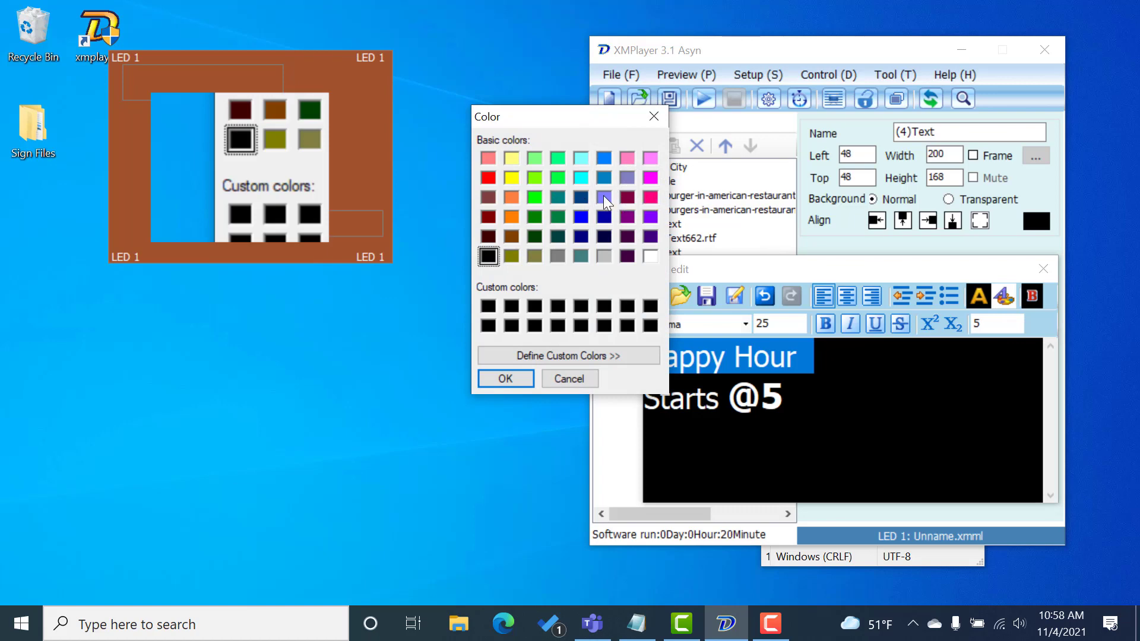
left_click(651, 196)
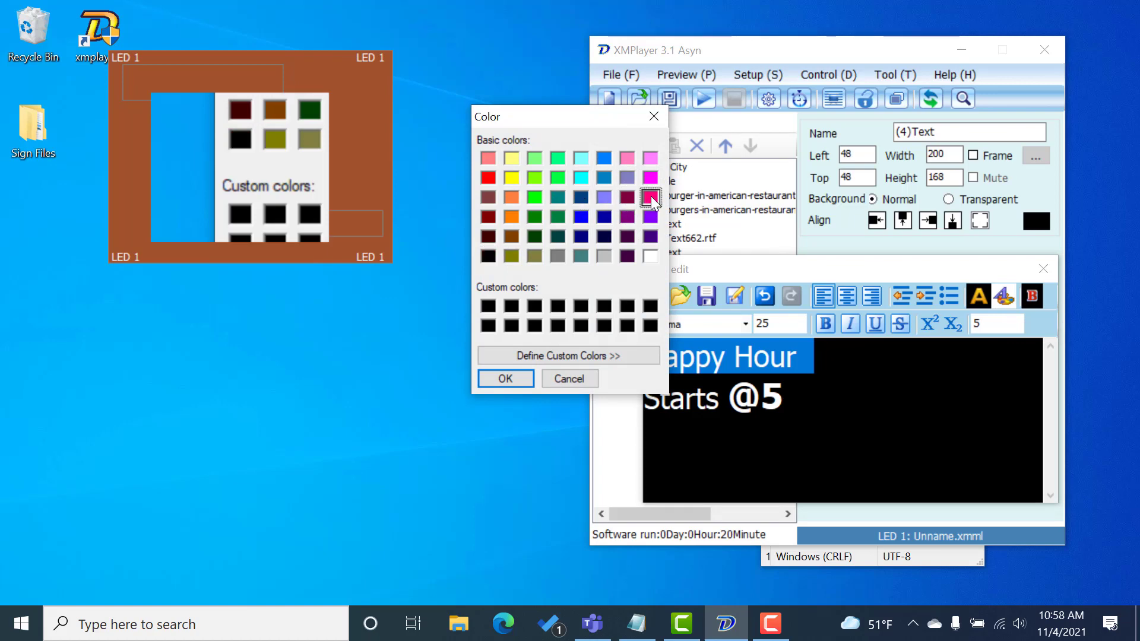
left_click(516, 380)
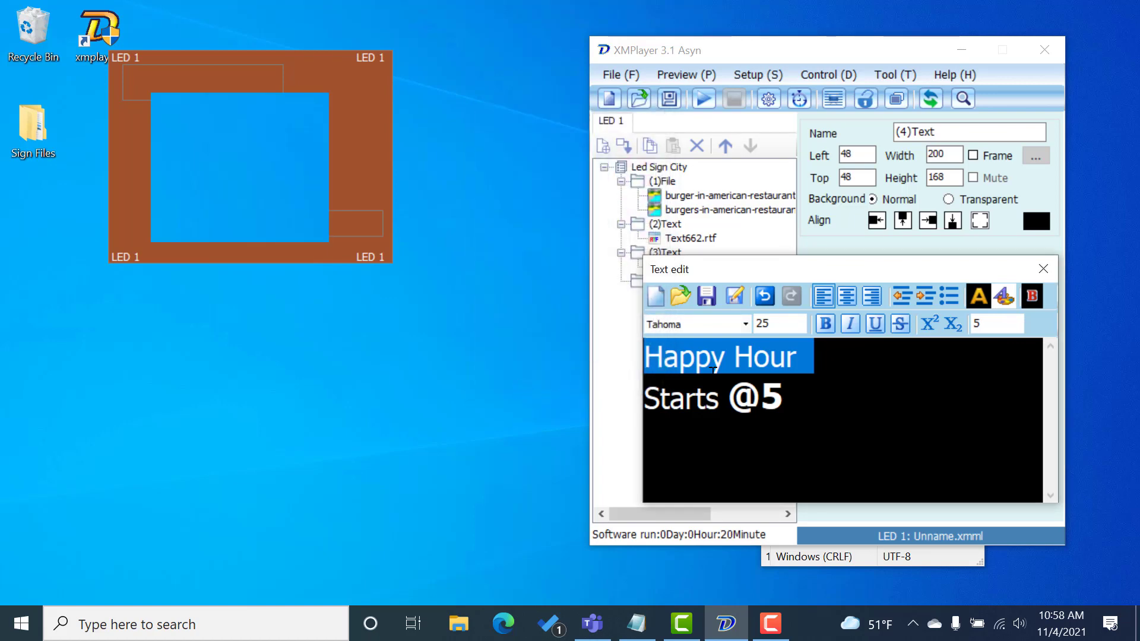
left_click(825, 319)
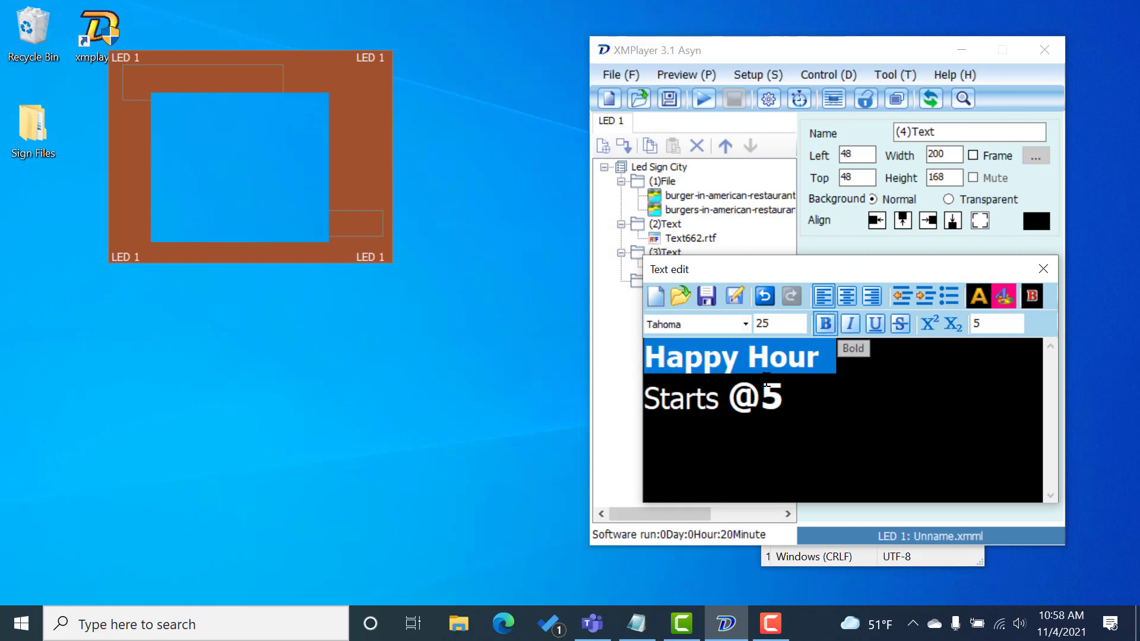
- Center both lines of the Happy Hour text
left_click(706, 398)
left_click_drag(720, 398, 649, 397)
left_click_drag(784, 398, 604, 343)
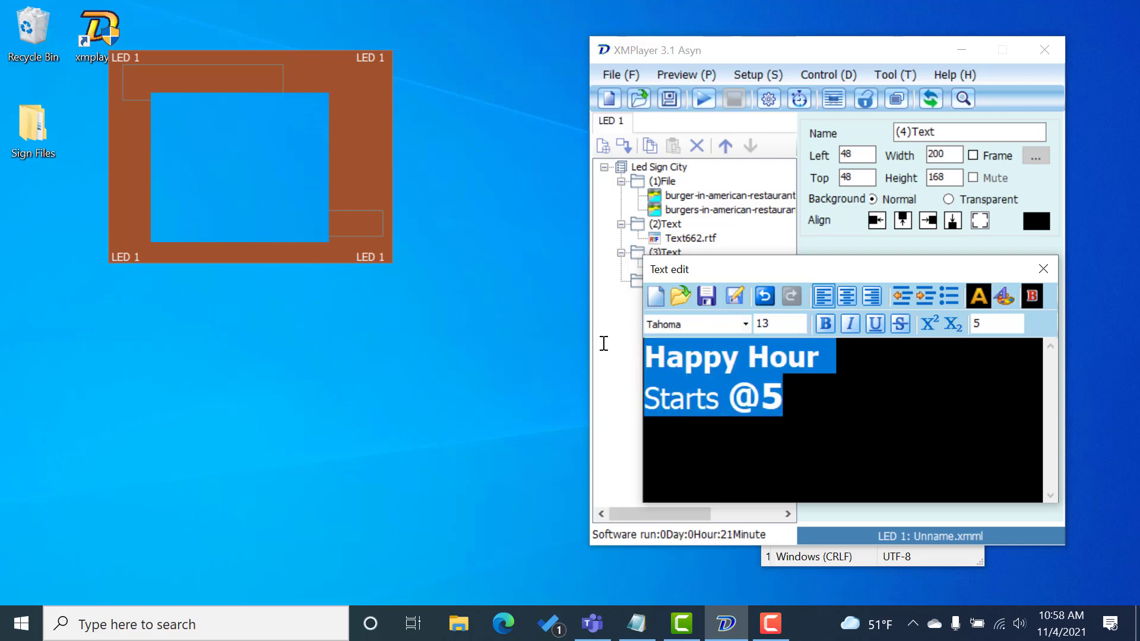
left_click(847, 296)
left_click(851, 385)
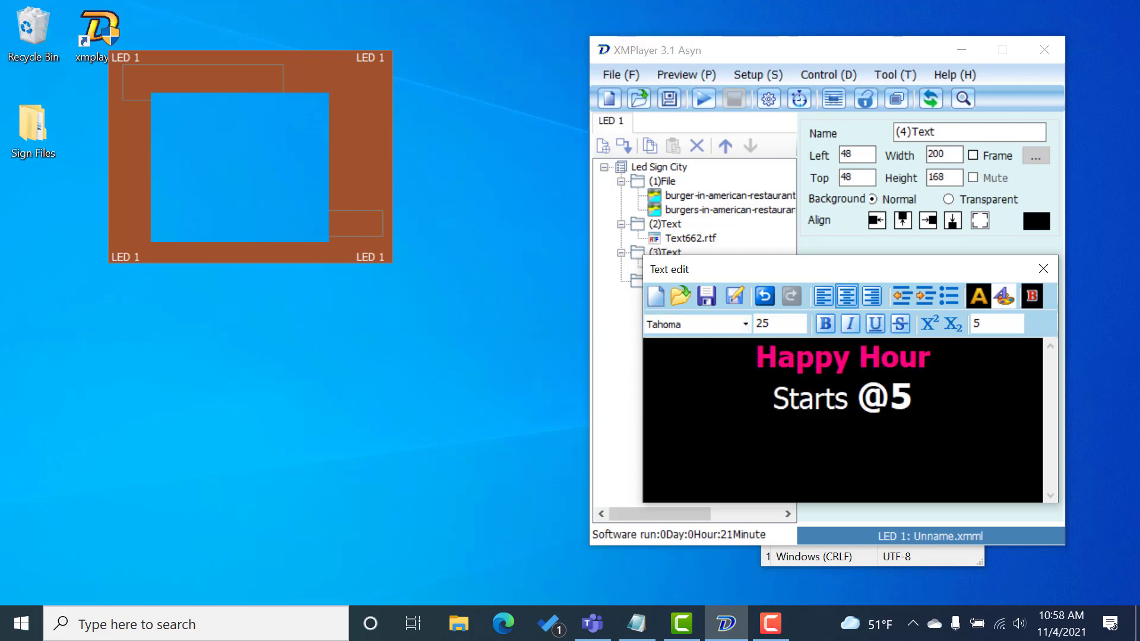
- Give the "Starts @5" line a bright pink text background
left_click_drag(912, 396, 772, 396)
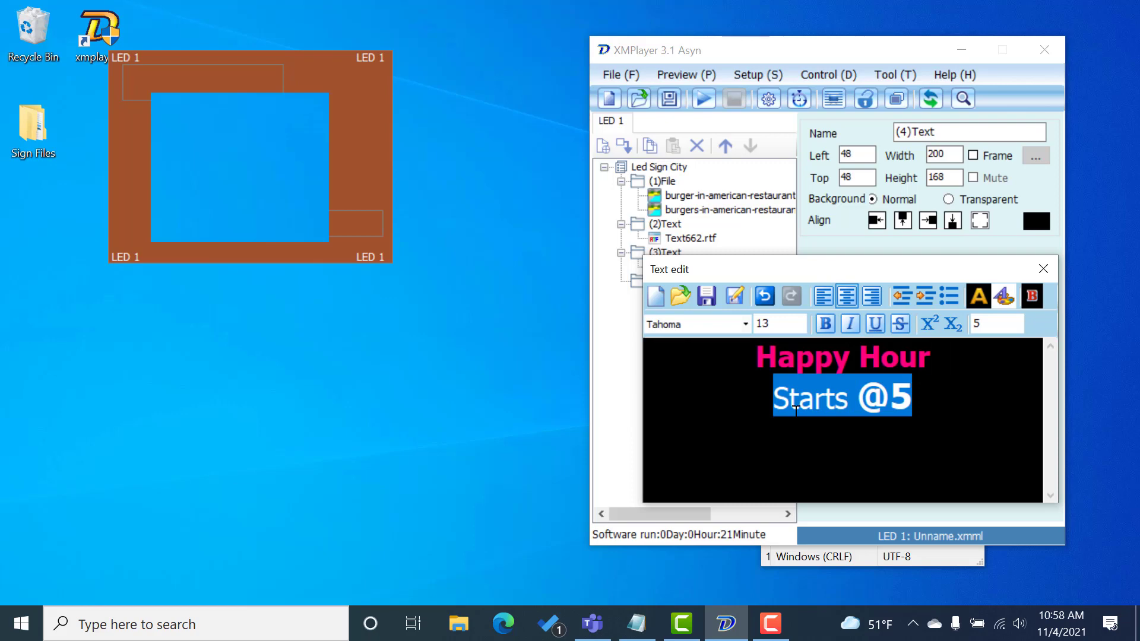
left_click(980, 296)
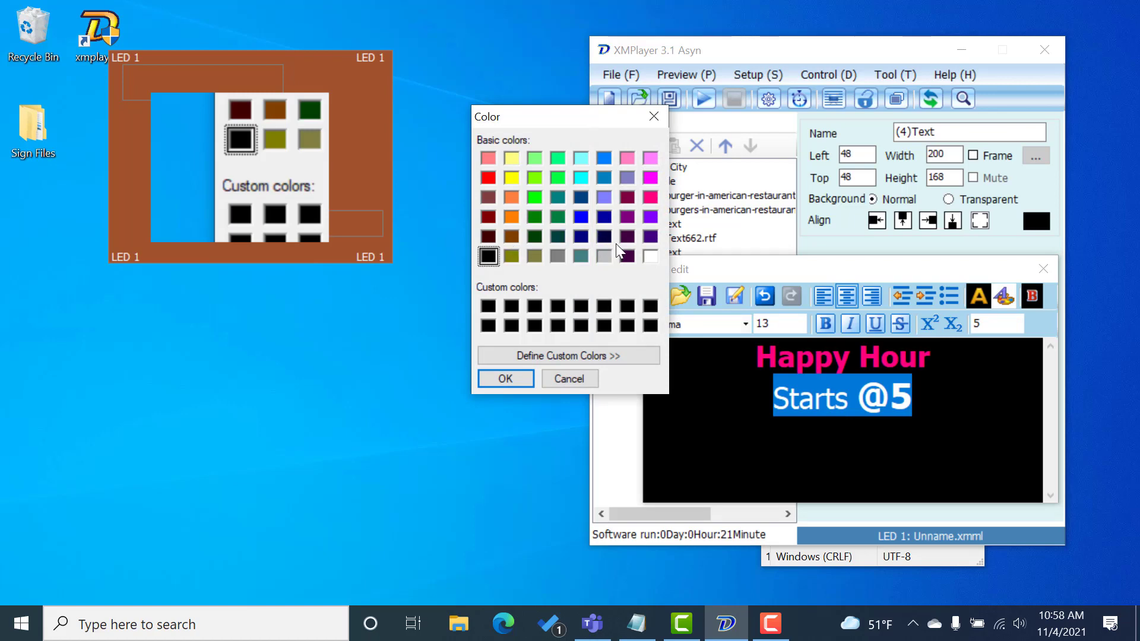
left_click(648, 196)
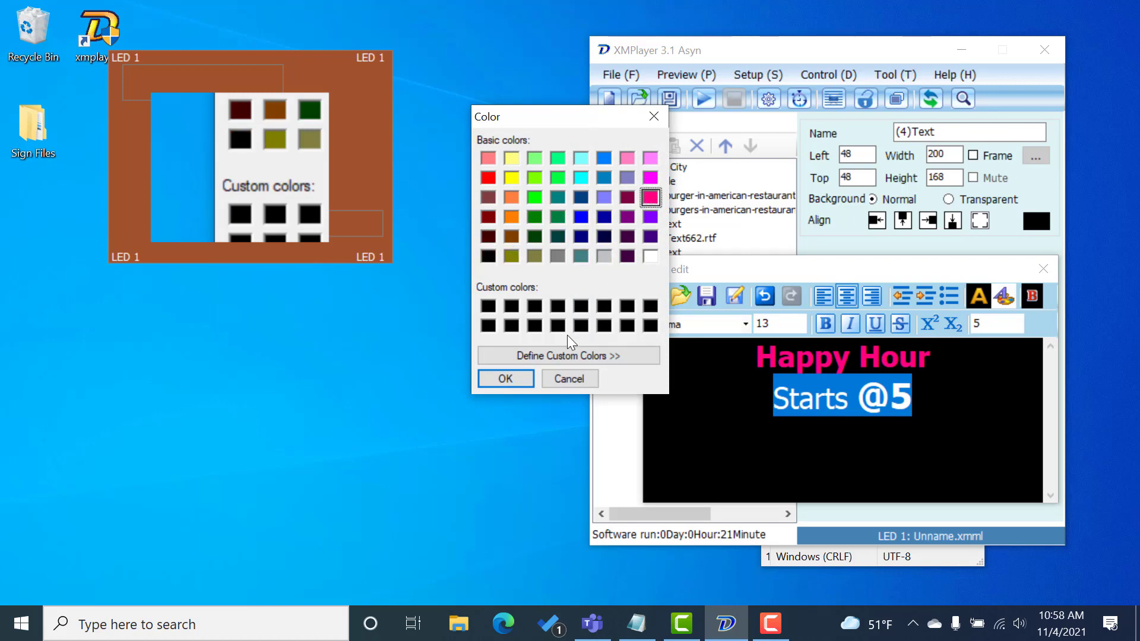
left_click(504, 378)
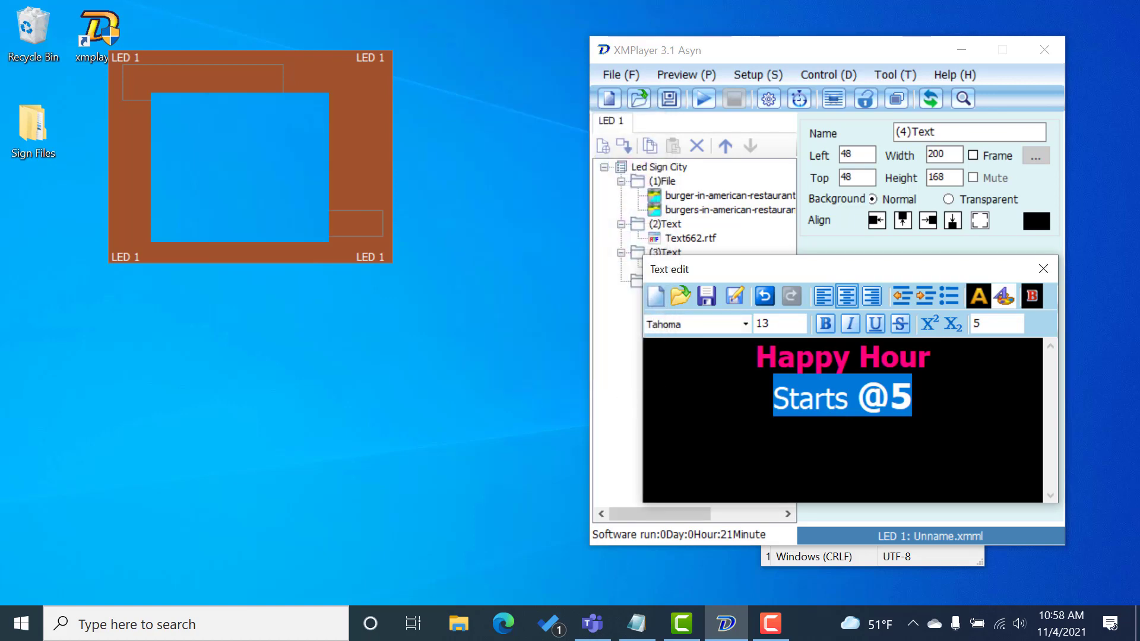
- Pad the highlighted "Starts @5" line with a single space at each end and close the text editor
left_click(910, 402)
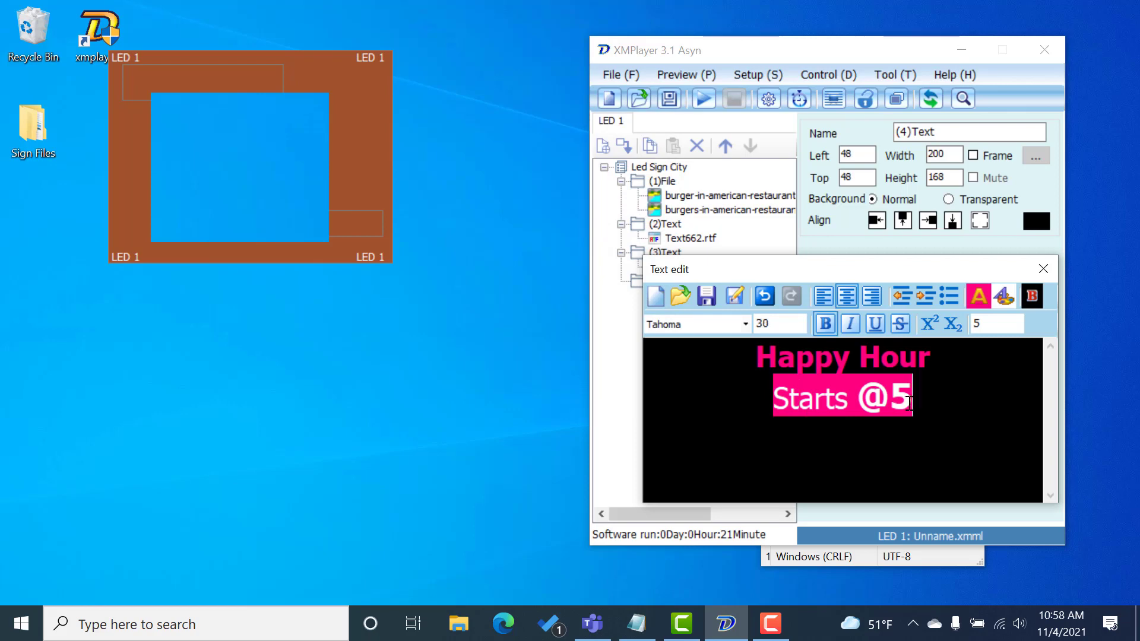
left_click(779, 399)
left_click(830, 398)
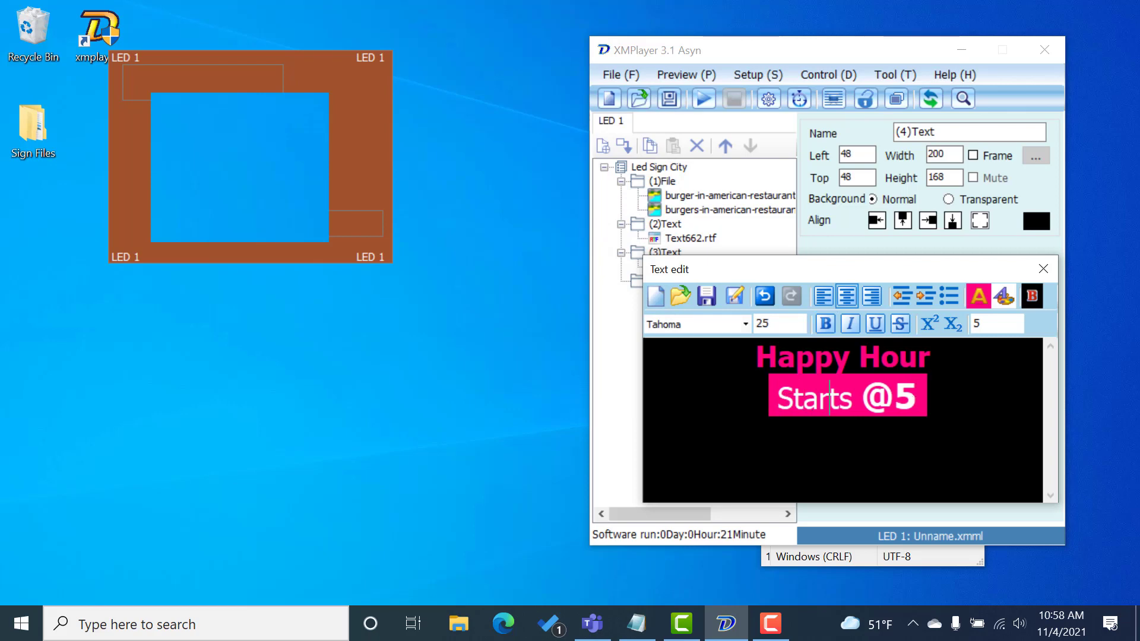
left_click(922, 395)
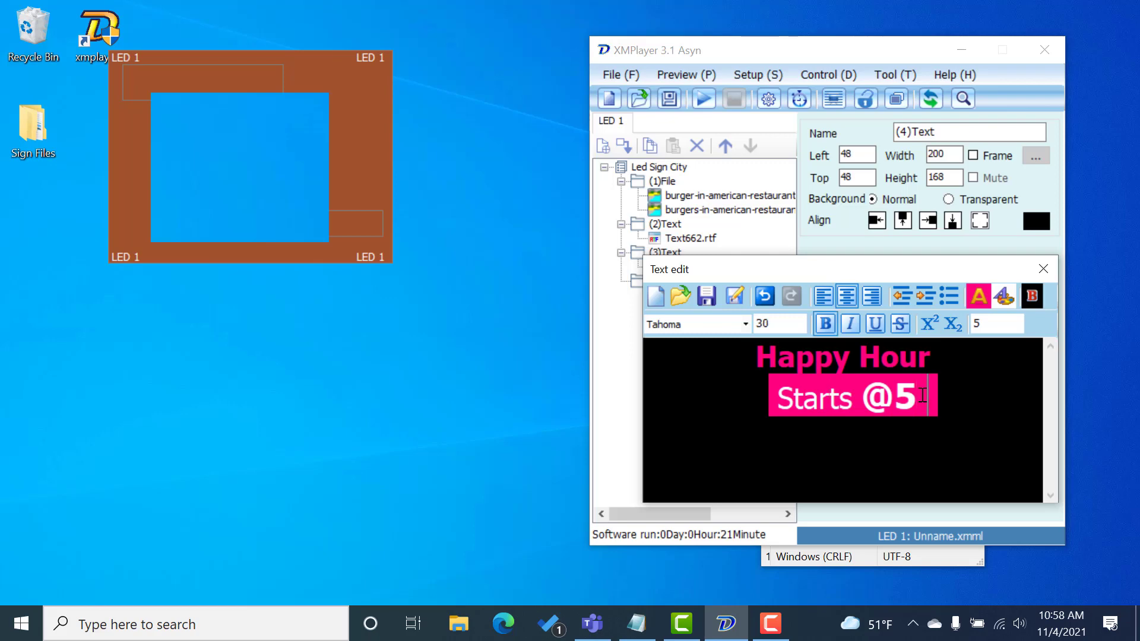
left_click(776, 402)
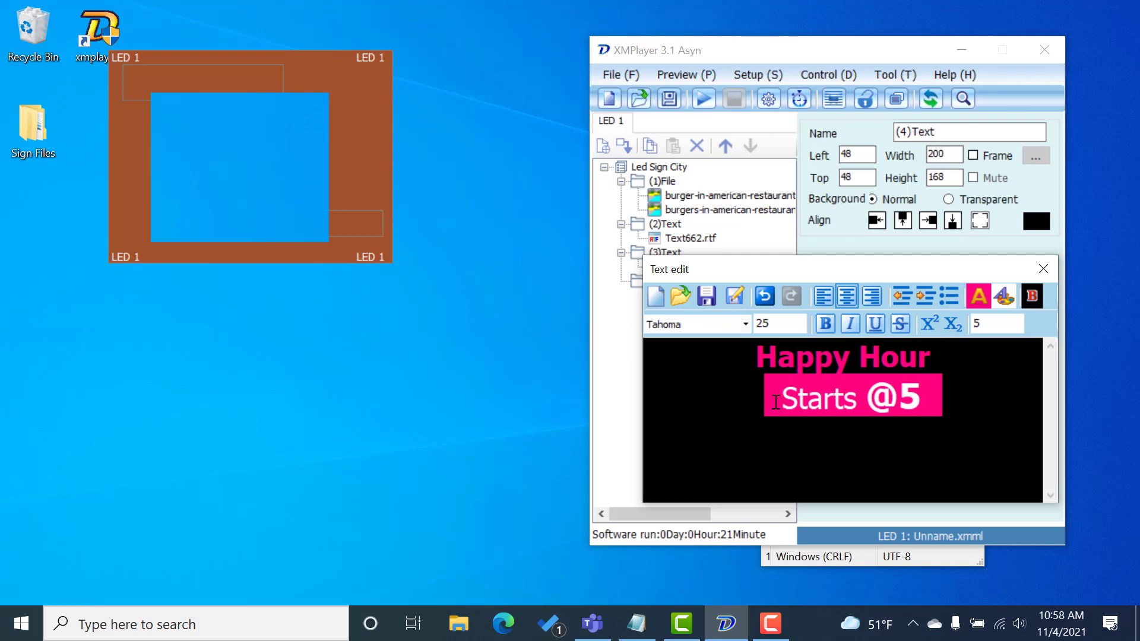
left_click(923, 395)
key("Delete")
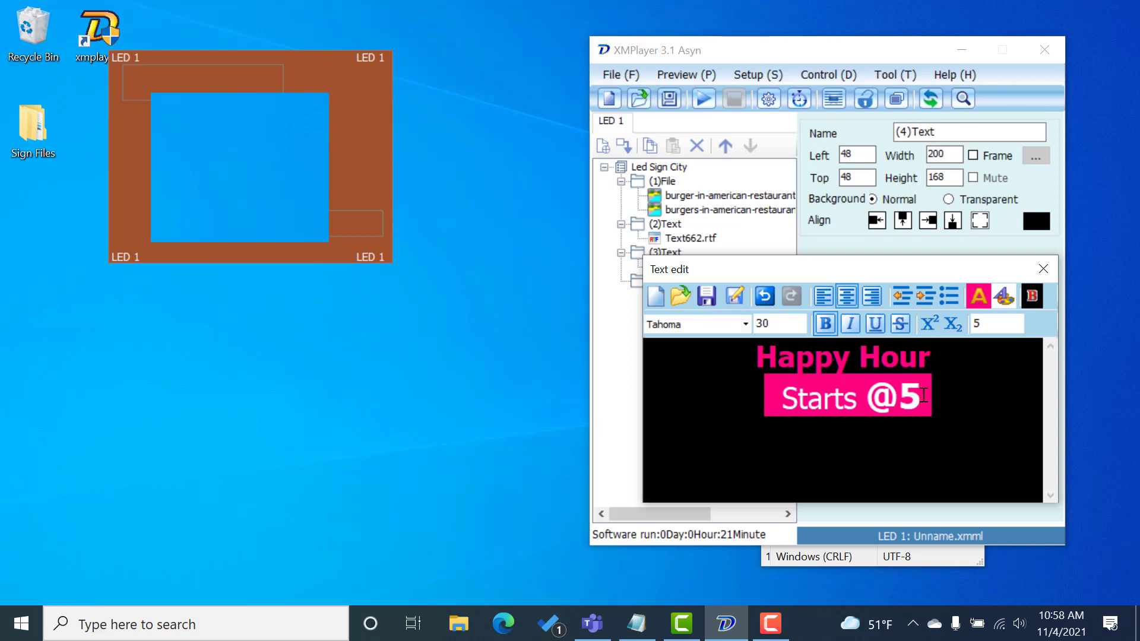
left_click(783, 404)
key("BackSpace")
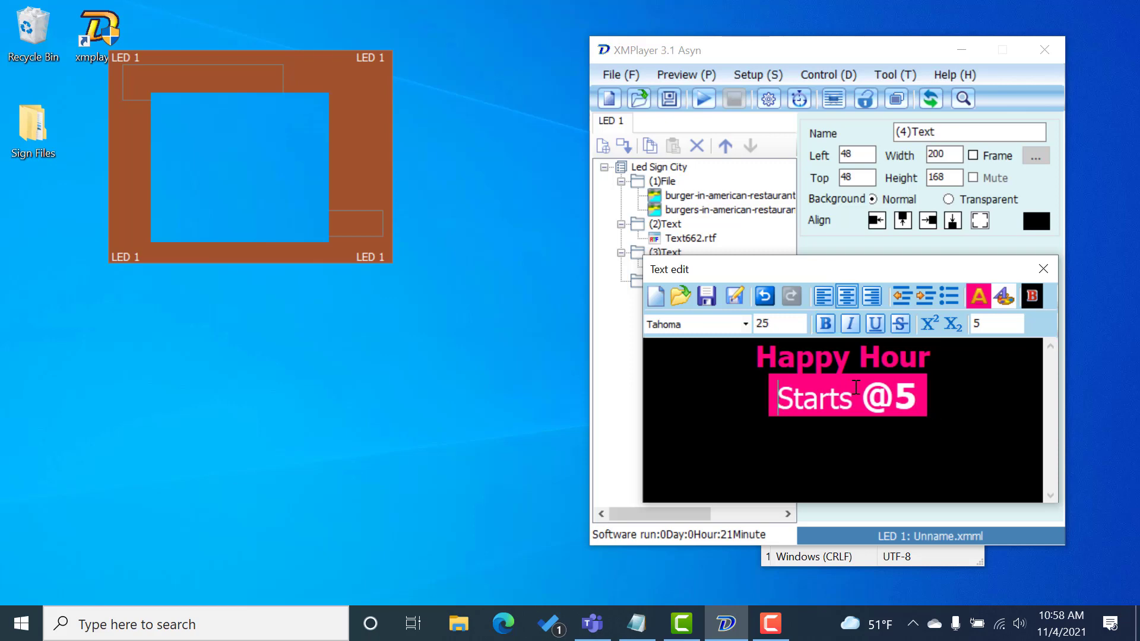
left_click(1042, 265)
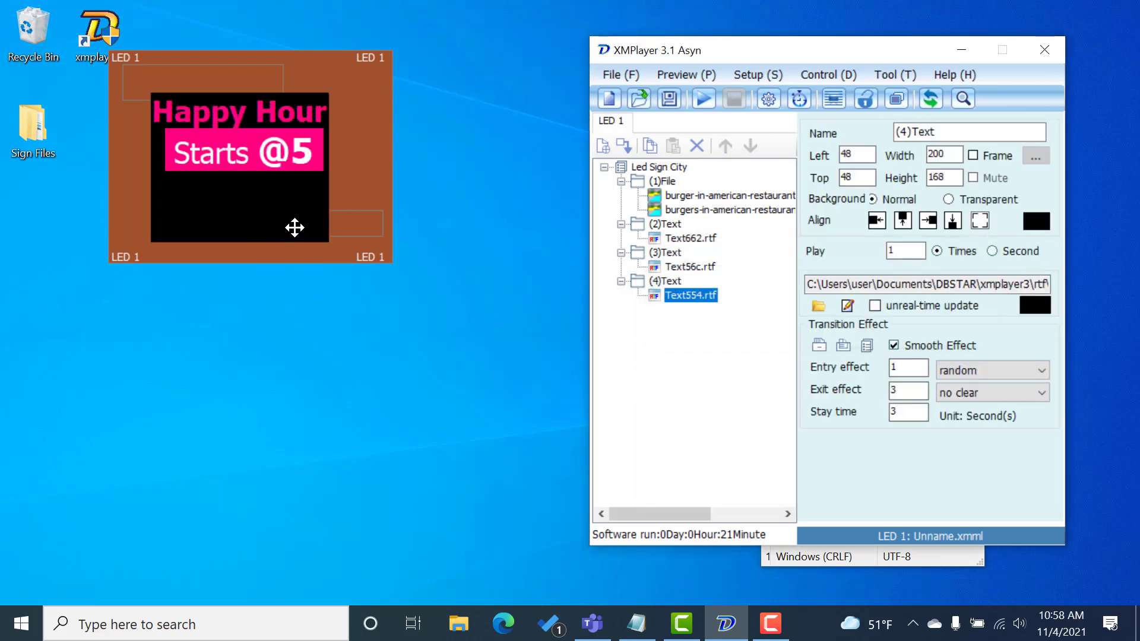
- Resize the Happy Hour text area to about 229 × 95 and move it to about left 85, top 70
left_click_drag(325, 241, 352, 177)
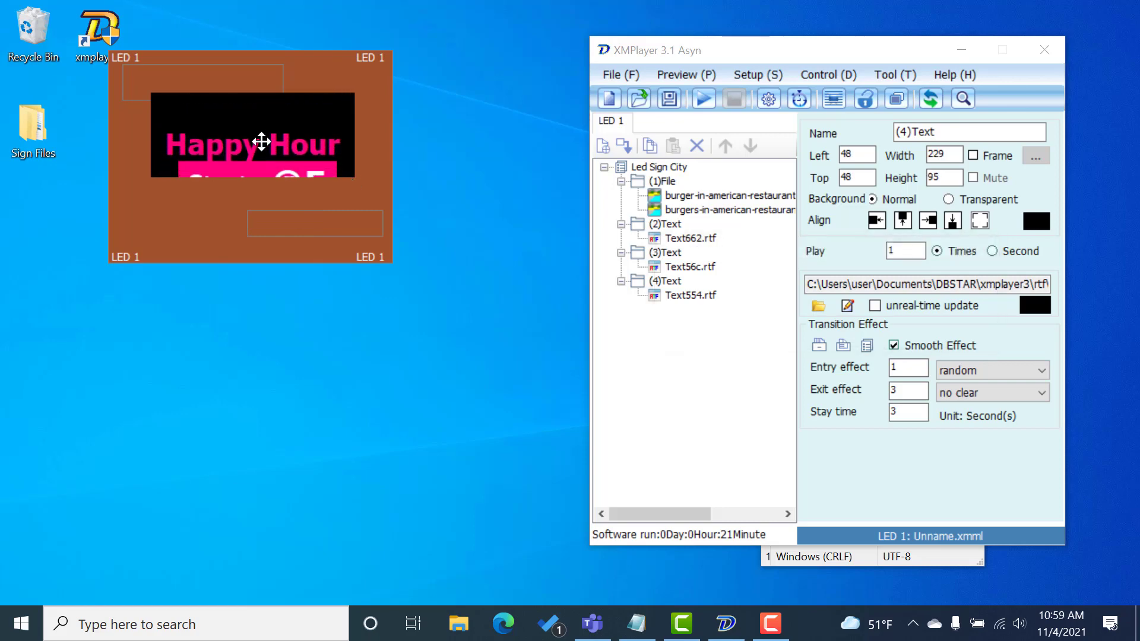
left_click_drag(262, 142, 293, 161)
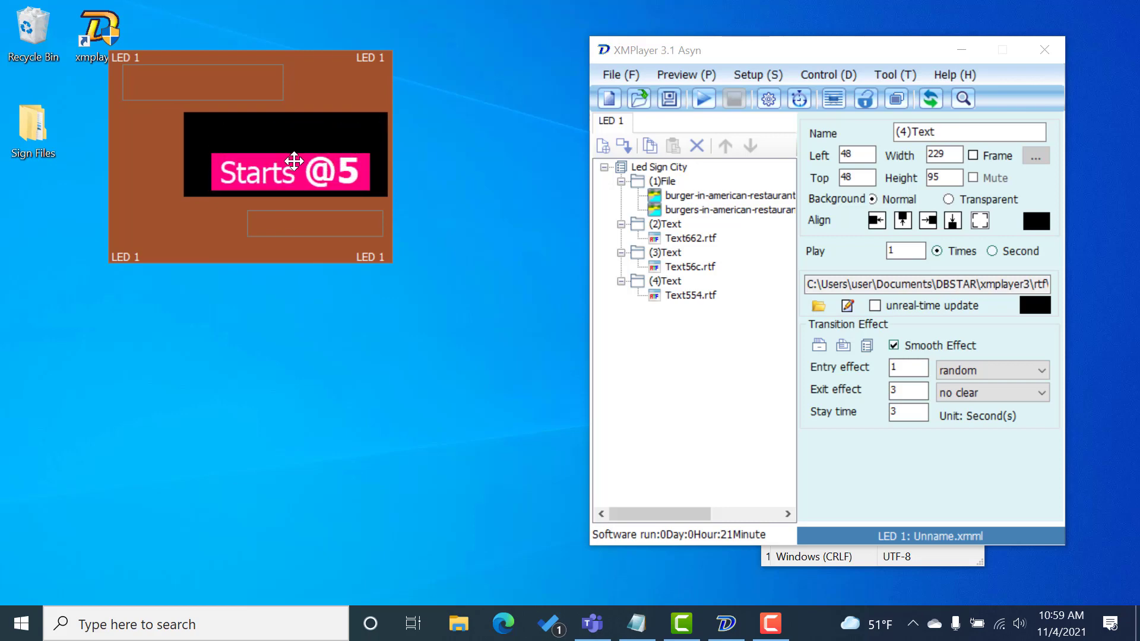
left_click(294, 217)
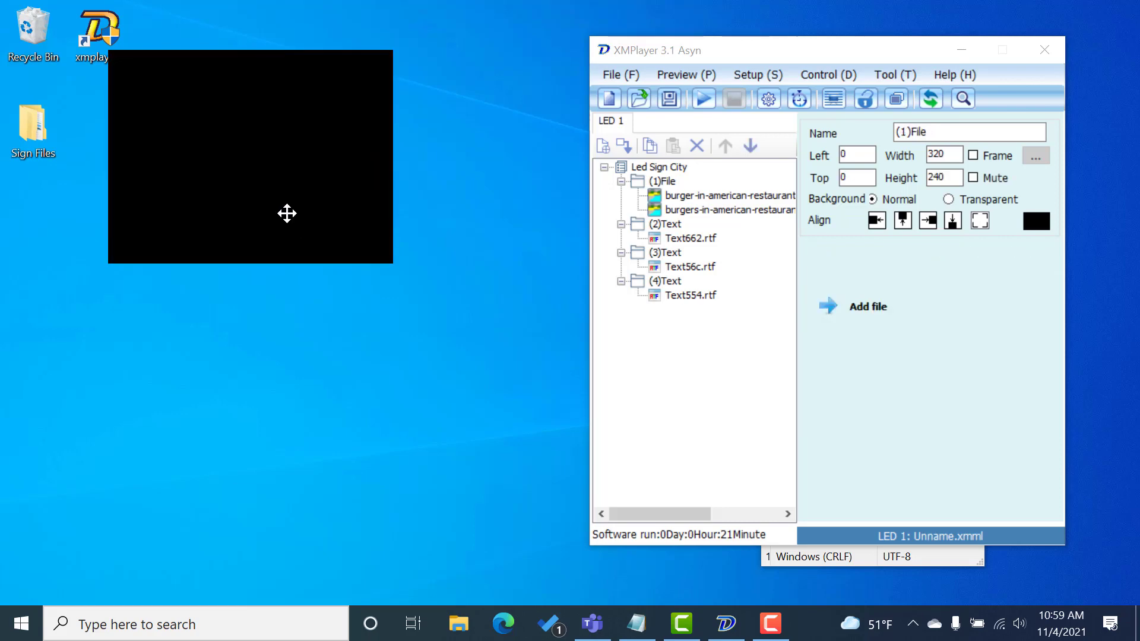
left_click(675, 283)
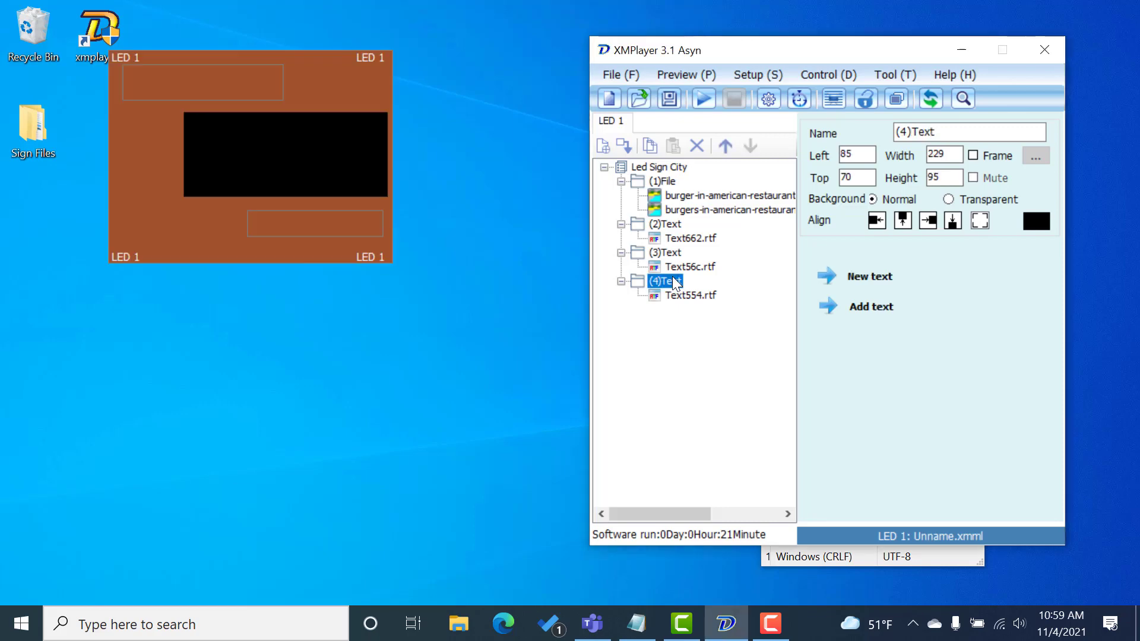
- Move the burger image area toward the display's lower-left corner, at about left -167, top 179, to uncover the text areas
left_click(315, 228)
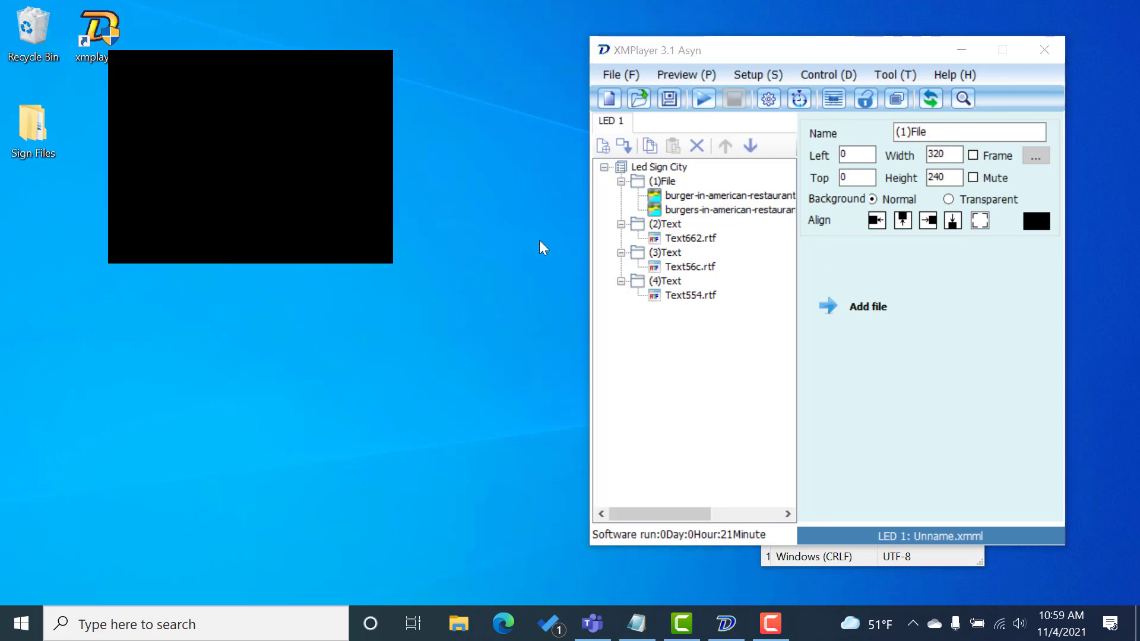
left_click(670, 194)
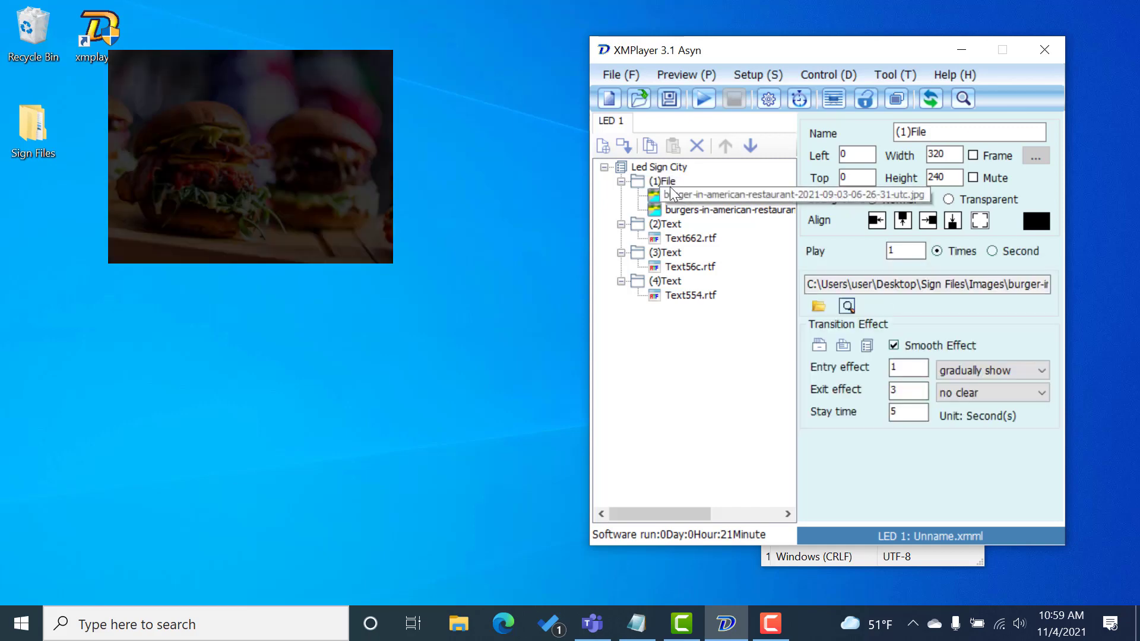
left_click(665, 181)
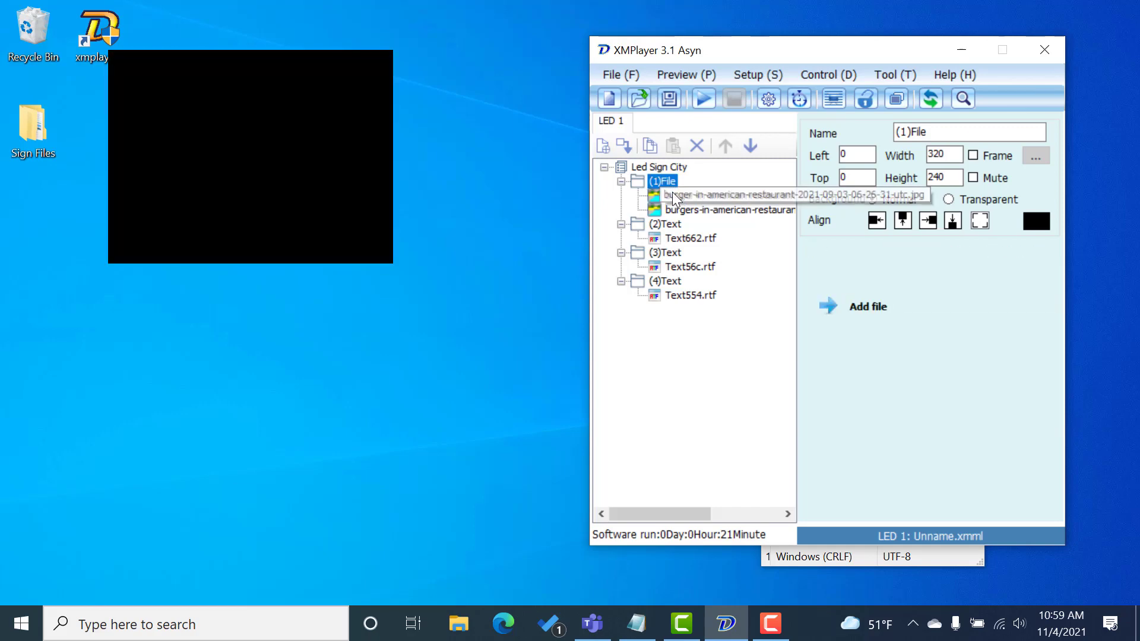
left_click(672, 194)
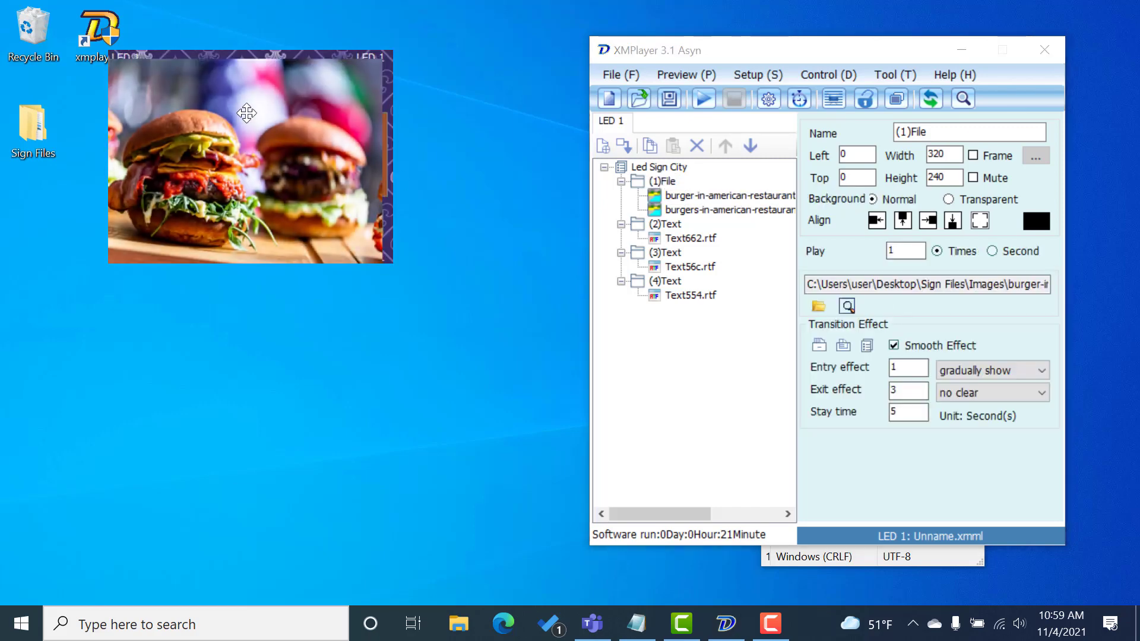
left_click_drag(246, 112, 110, 262)
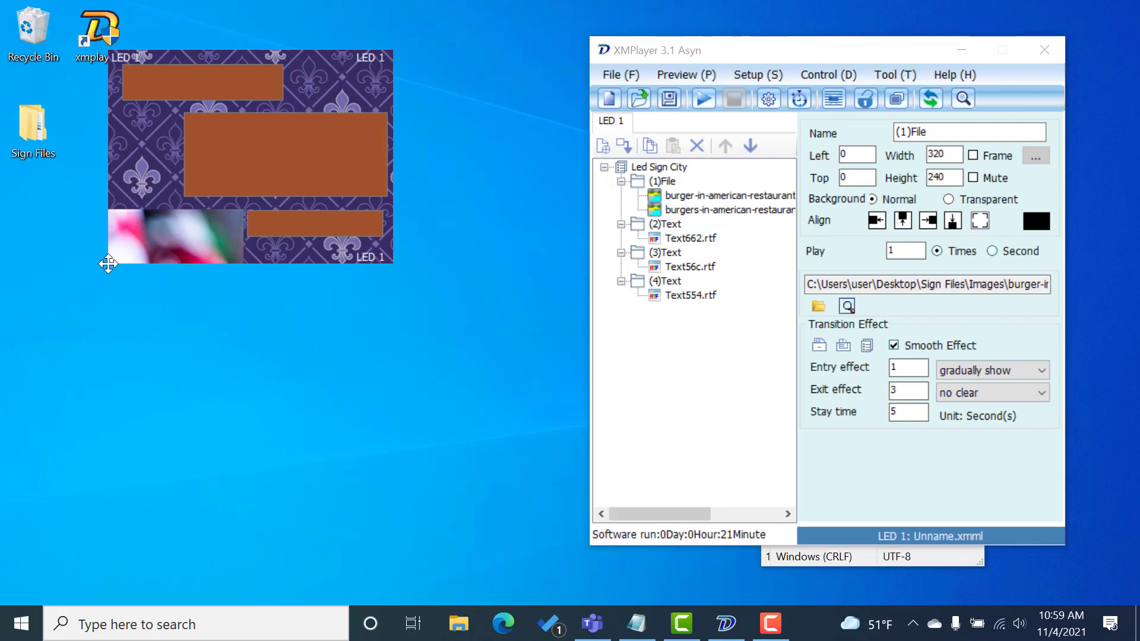
- Move the phone number text to about left 156, top 170 and the business name to about left 133, top 21, and preview the layout
left_click(336, 216)
left_click_drag(326, 216, 326, 209)
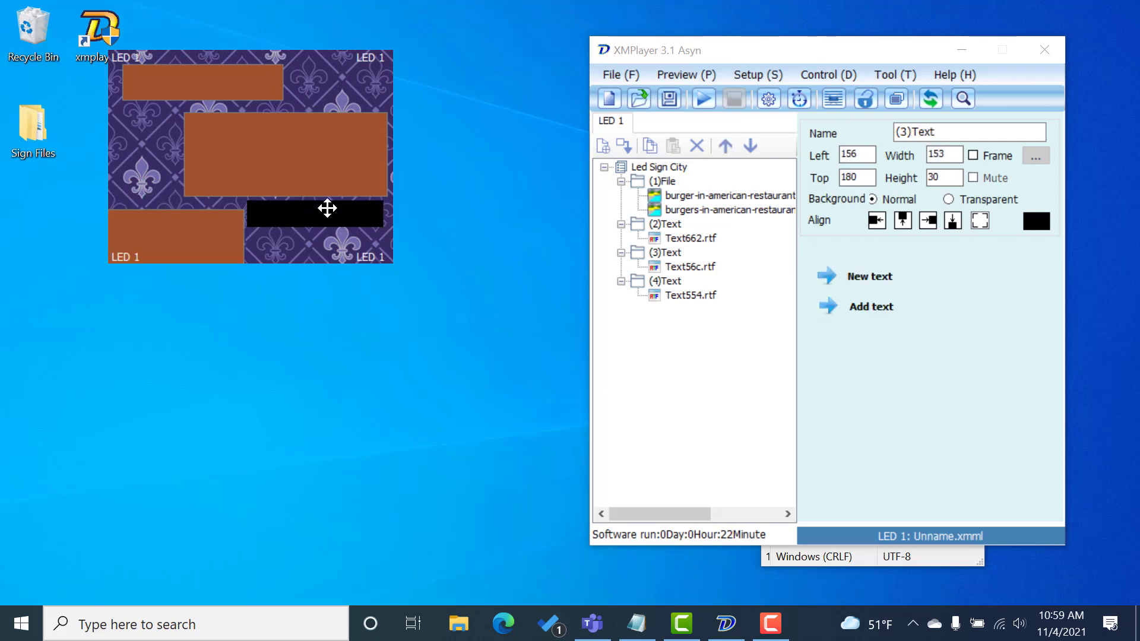
left_click(249, 88)
left_click_drag(249, 87, 355, 94)
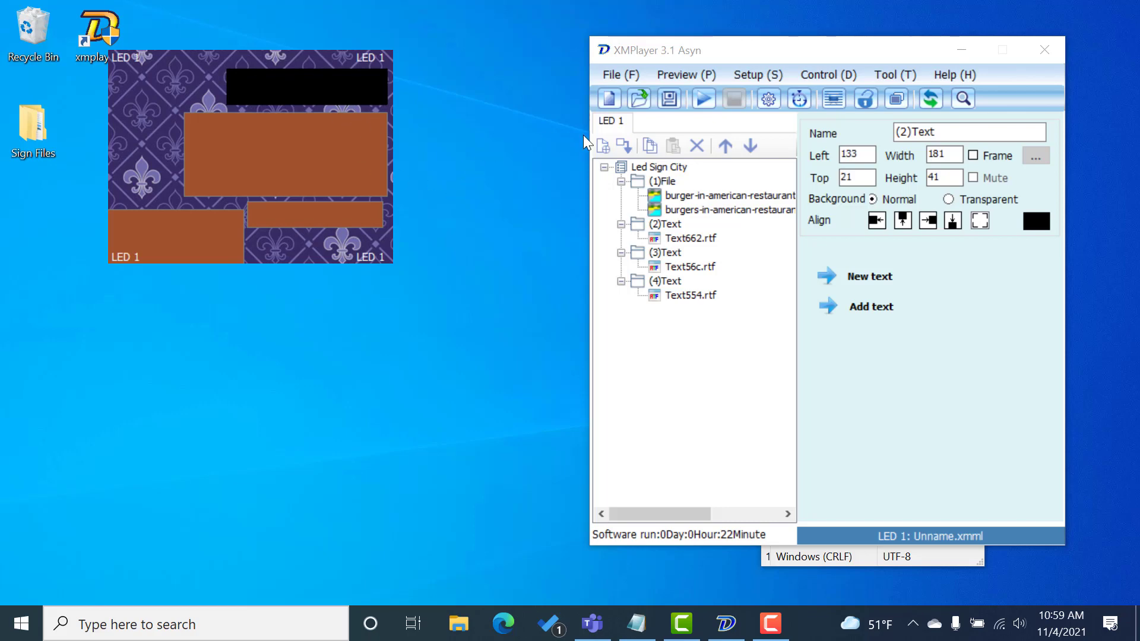
left_click(710, 94)
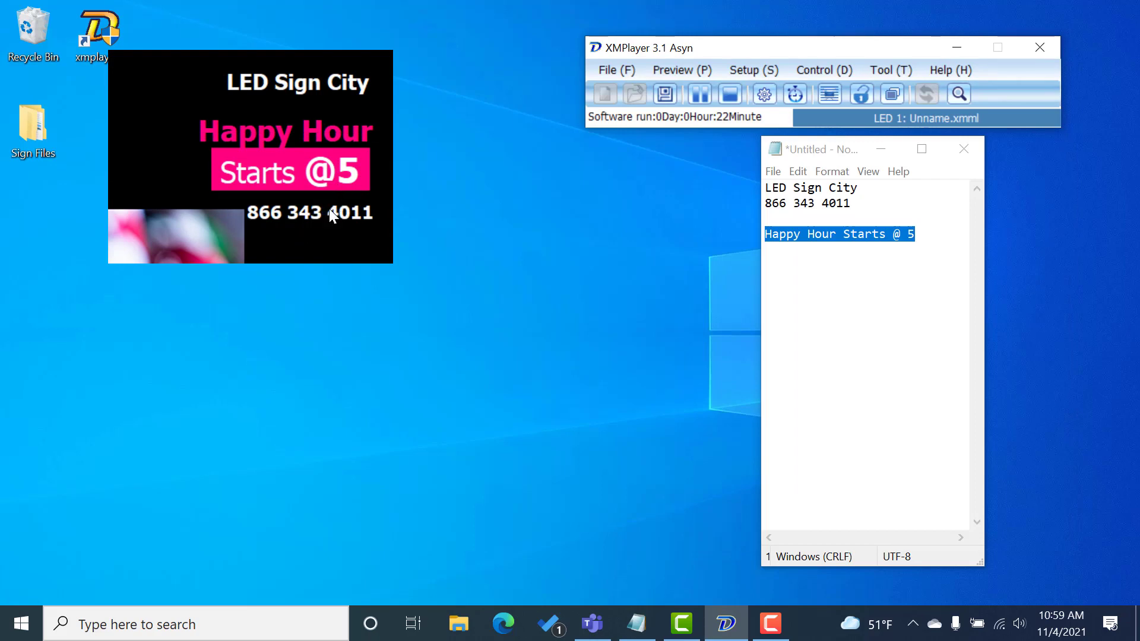
left_click(730, 94)
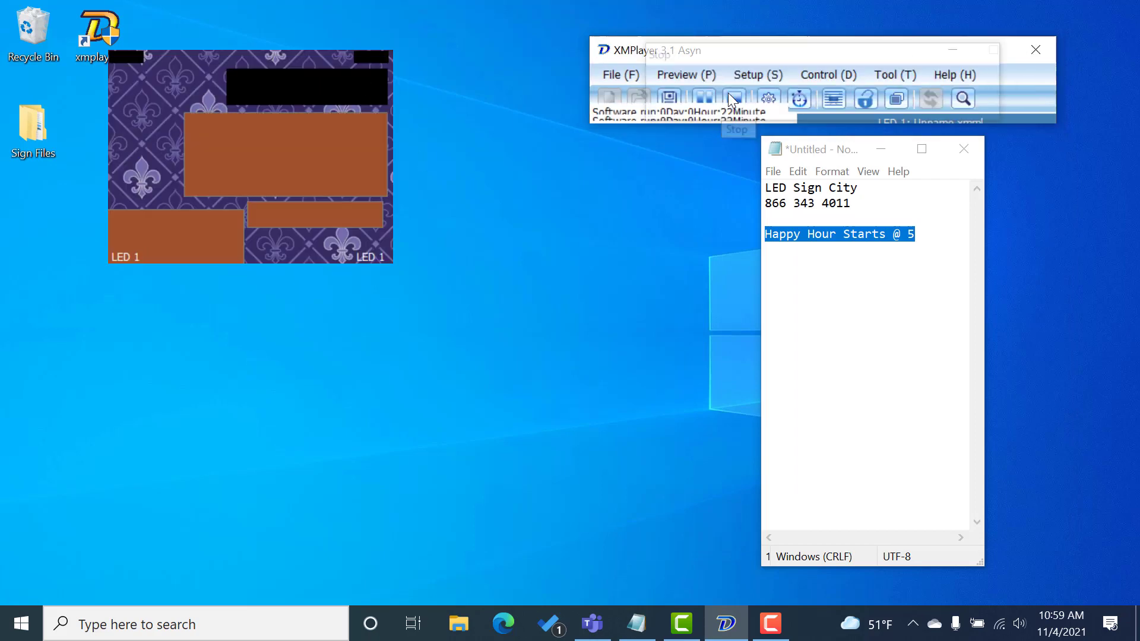
- Bring the business name down to top 30 and the phone number up to about left 155, top 164, and preview the tighter layout
left_click(314, 85)
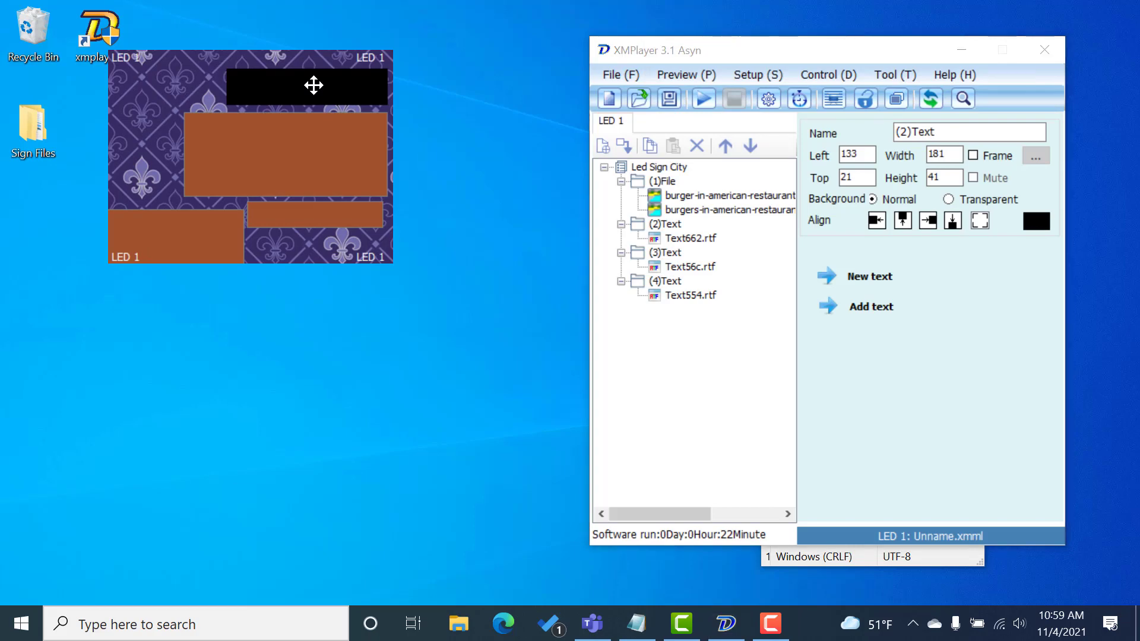
left_click_drag(313, 85, 313, 92)
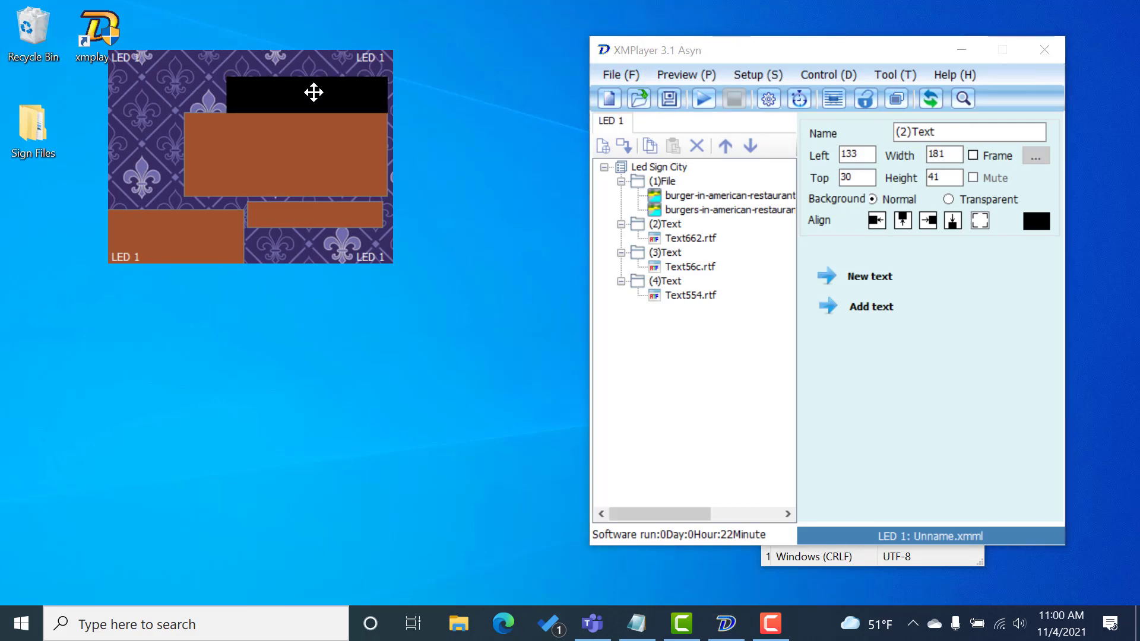
left_click(327, 209)
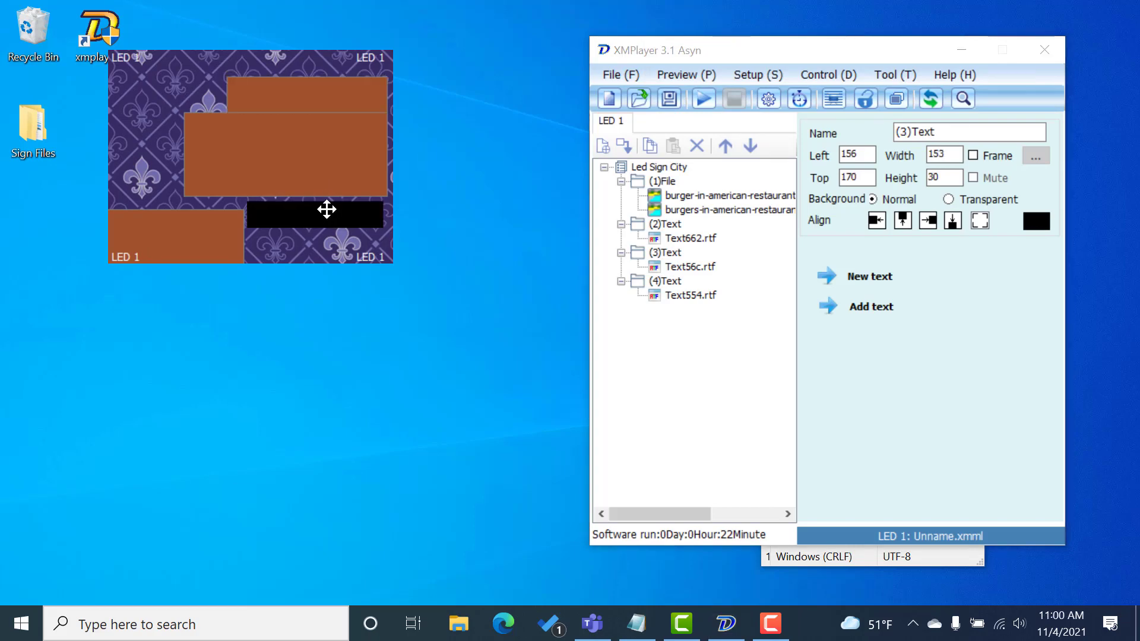
left_click_drag(327, 210, 327, 205)
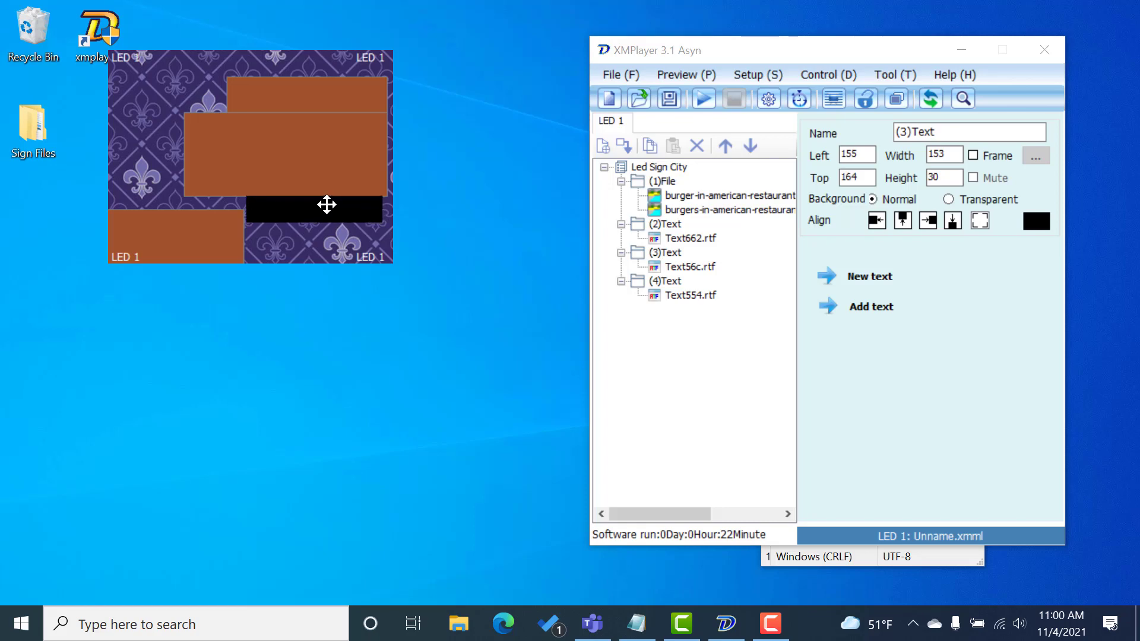
left_click(703, 95)
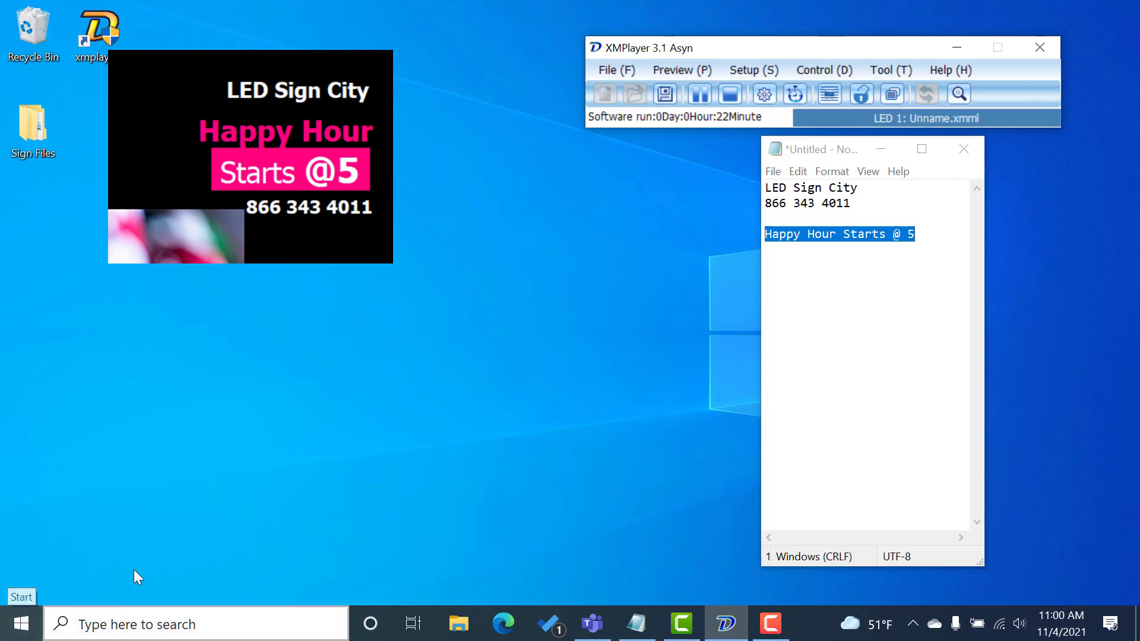
left_click(730, 94)
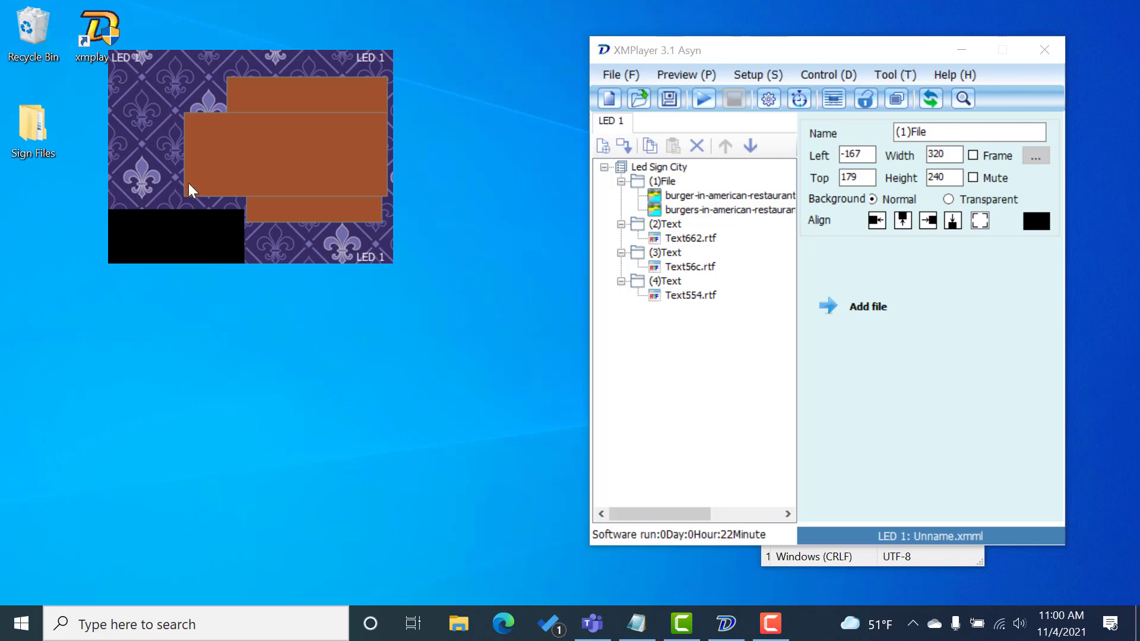
- Make the burger image area fill the whole display again and preview the program
left_click(978, 222)
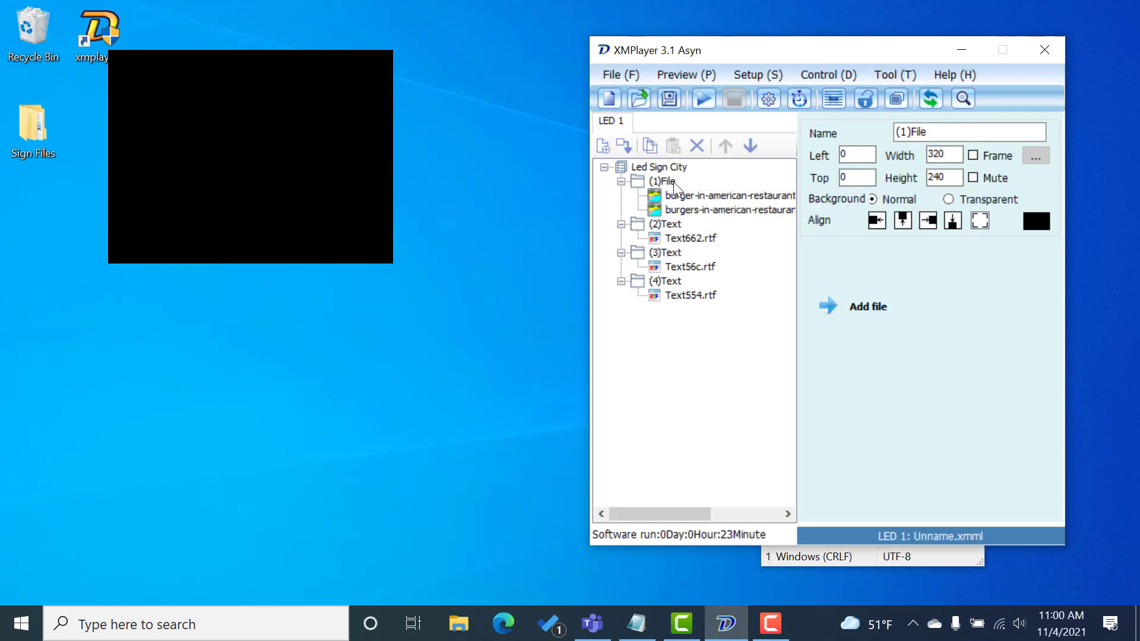
left_click(703, 100)
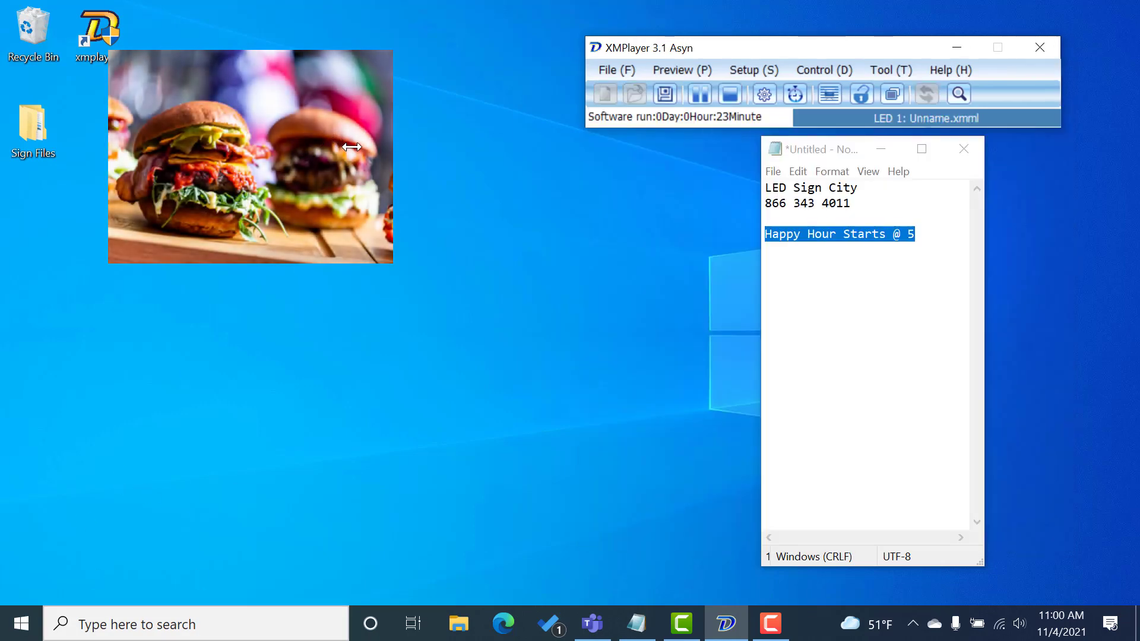
left_click(731, 95)
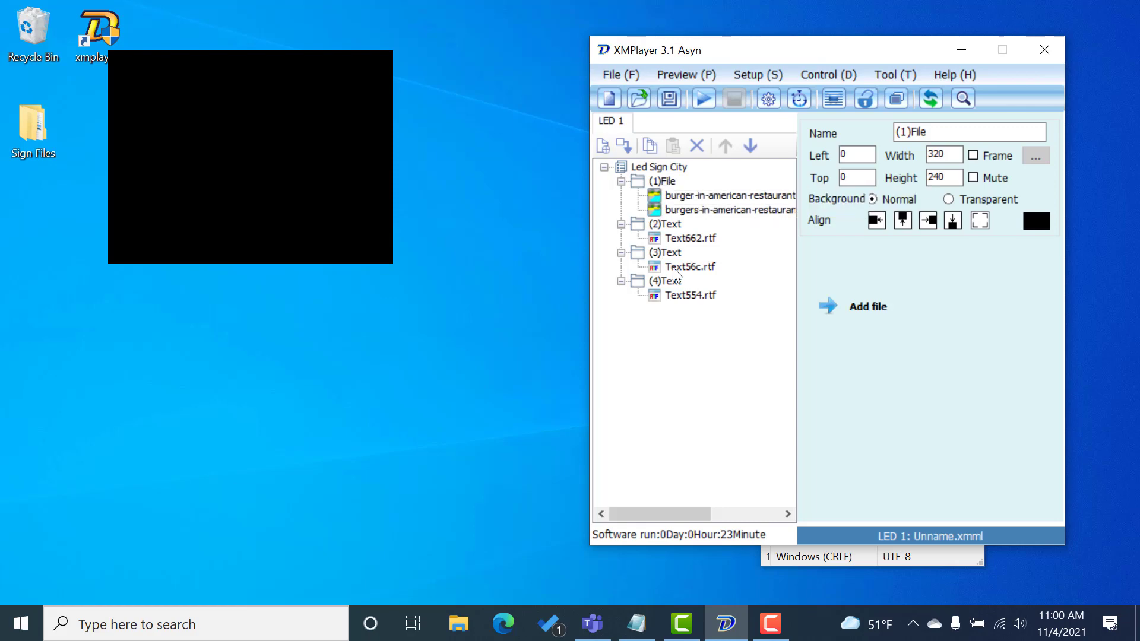
- Move the (1)File image element below all three text elements in the Led Sign City program order
left_click(658, 166)
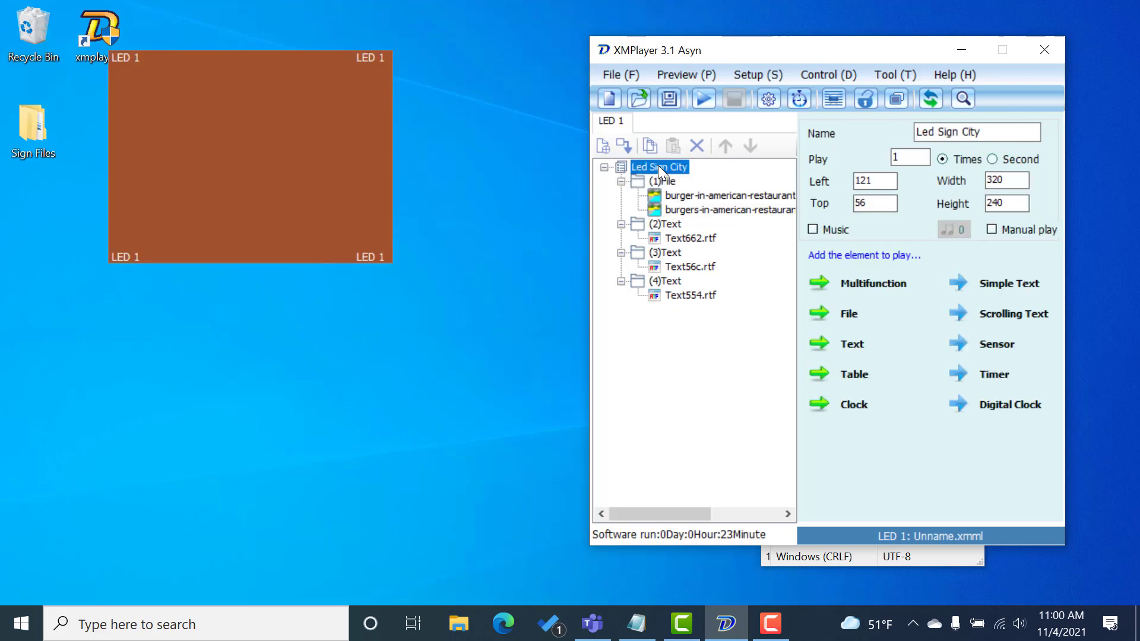
left_click(665, 177)
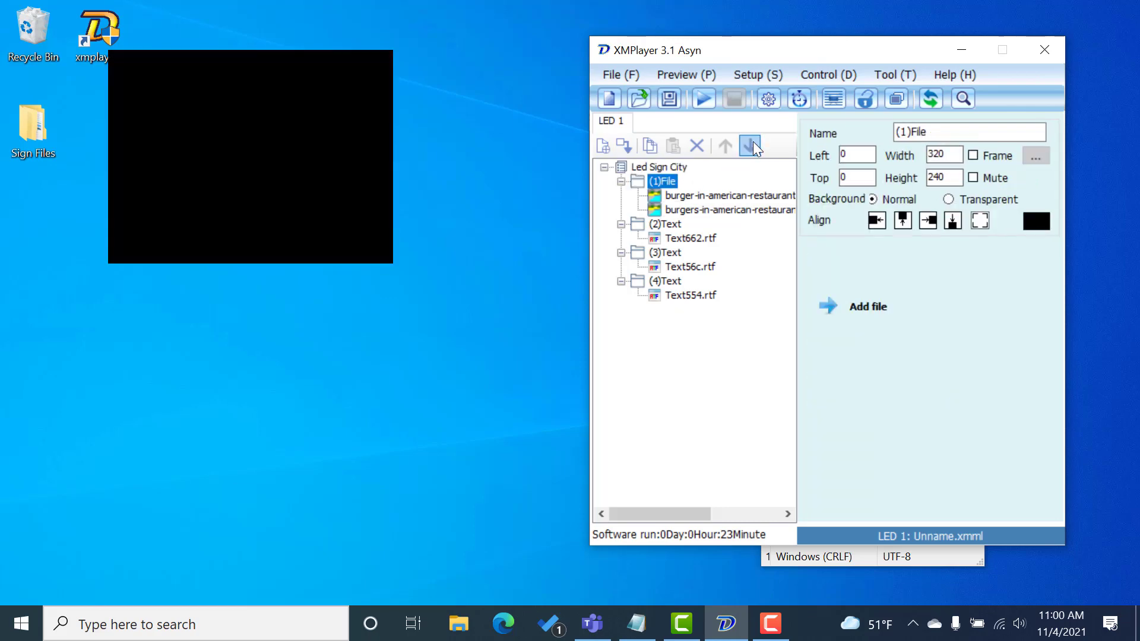
left_click(753, 143)
left_click(753, 142)
left_click(753, 142)
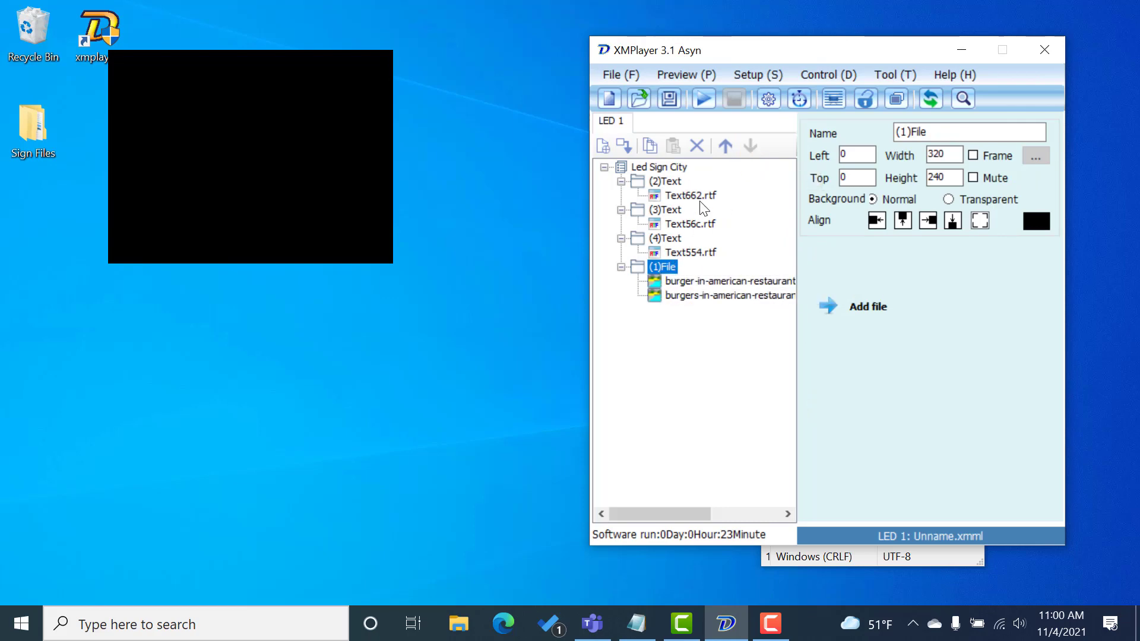
- Check the business name, phone number and Happy Hour texts on the display and preview the reordered program
right_click(686, 192)
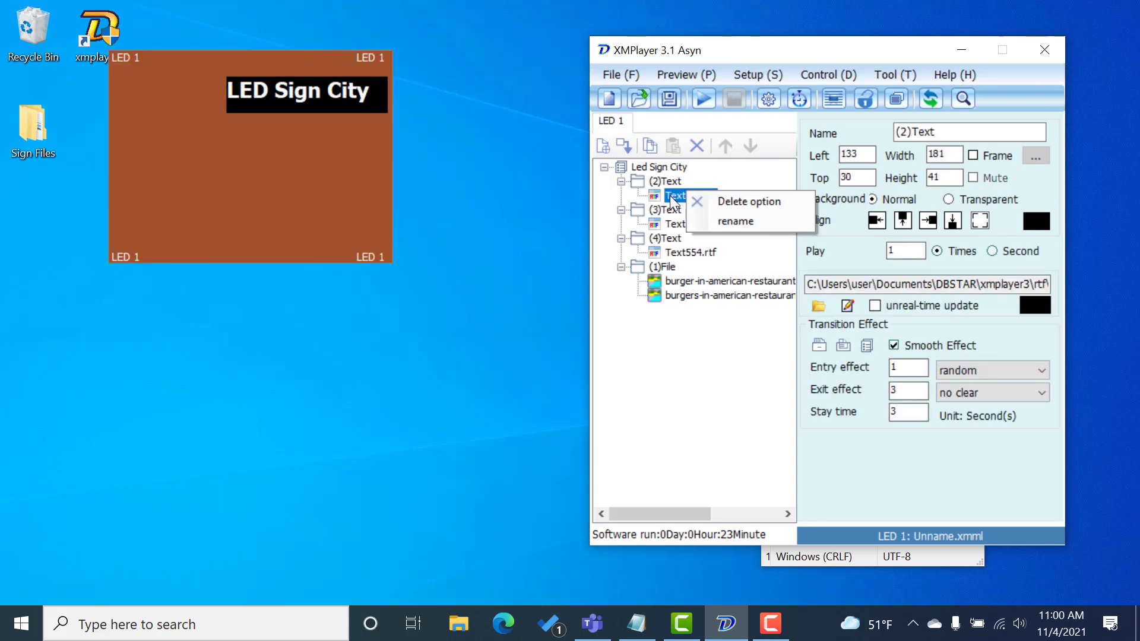
left_click(670, 211)
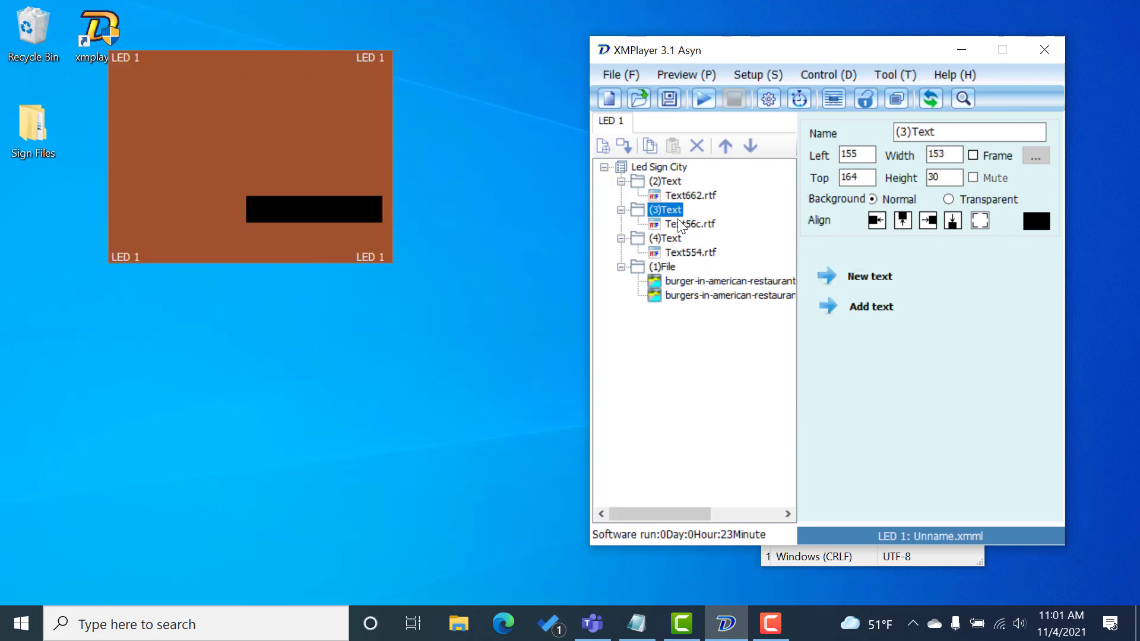
left_click(678, 220)
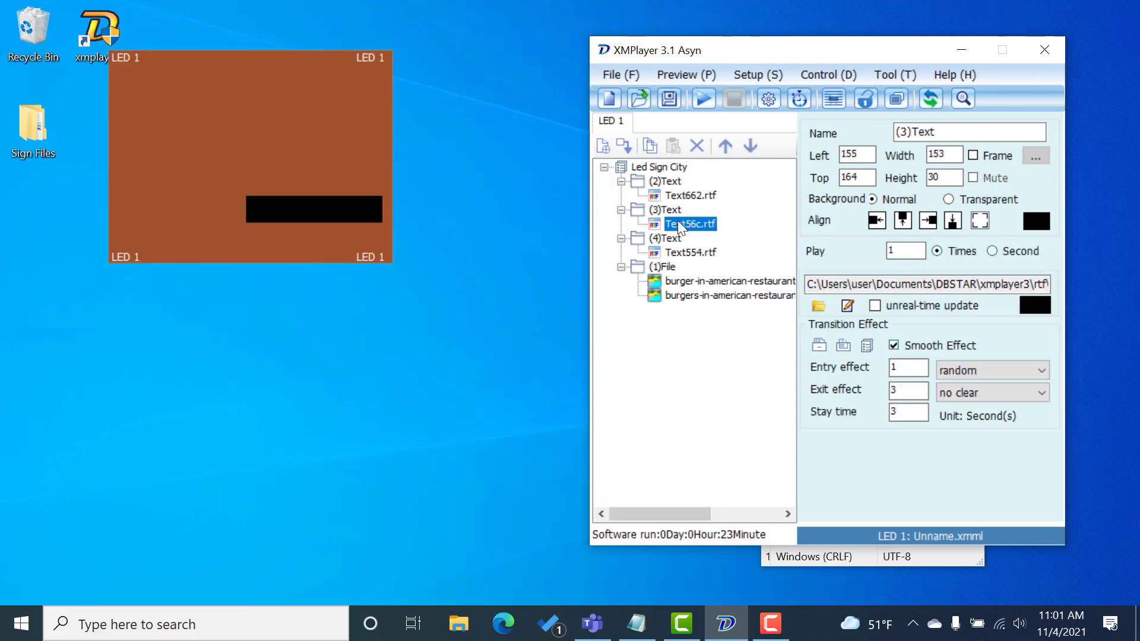
right_click(679, 252)
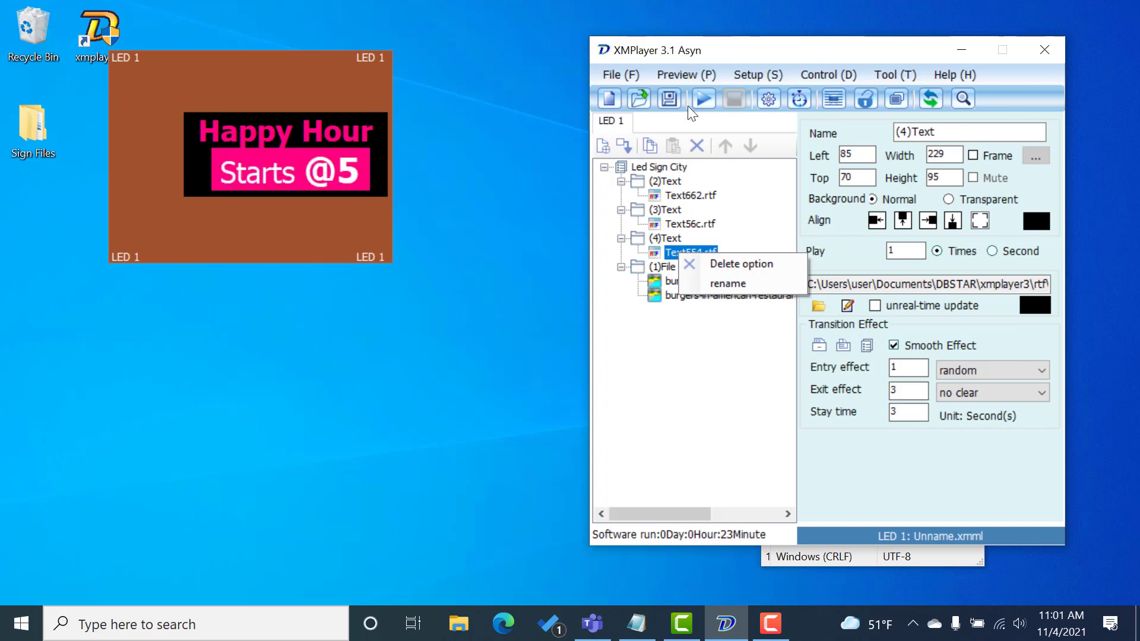
left_click(704, 101)
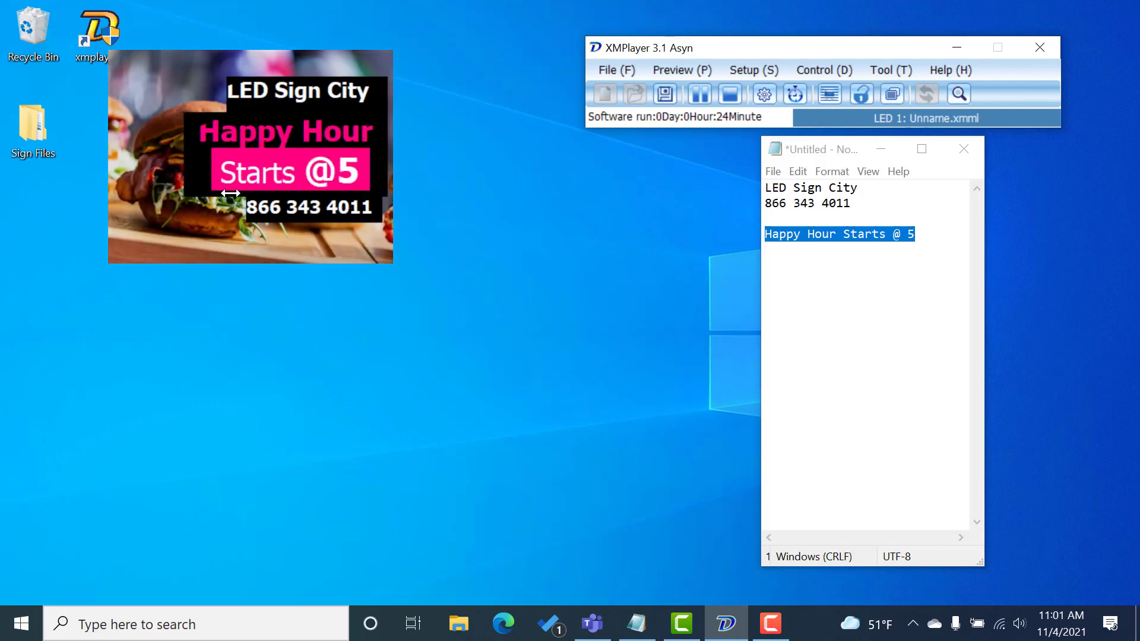
left_click(731, 94)
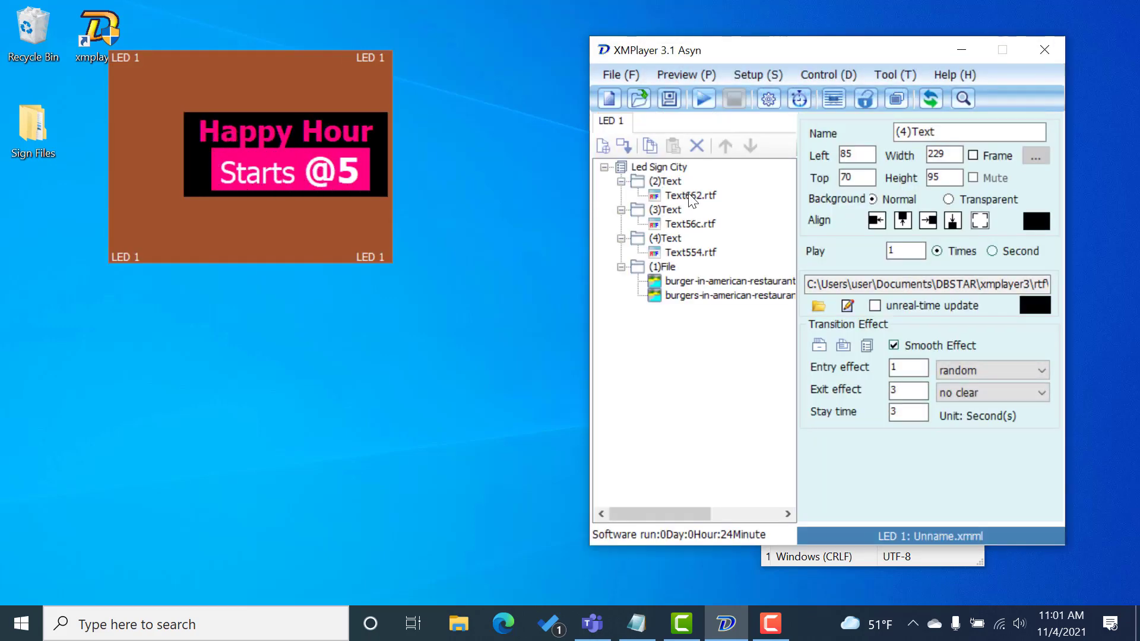
- Set the backgrounds of the business name, phone number and Happy Hour text elements to Transparent and preview the program
left_click(674, 185)
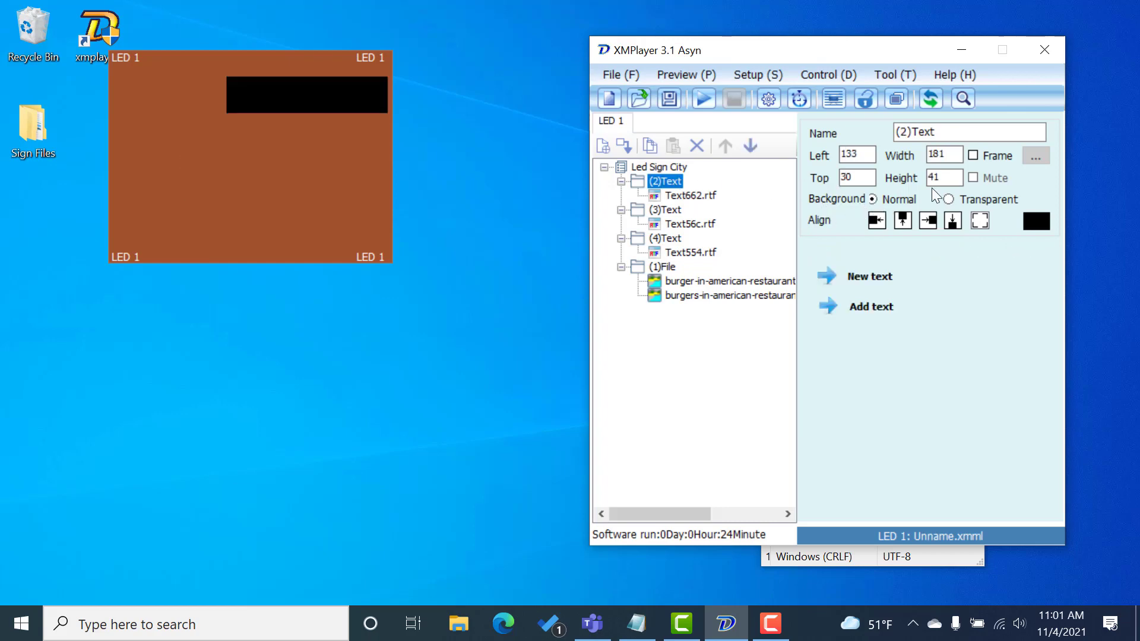
left_click(947, 199)
left_click(692, 228)
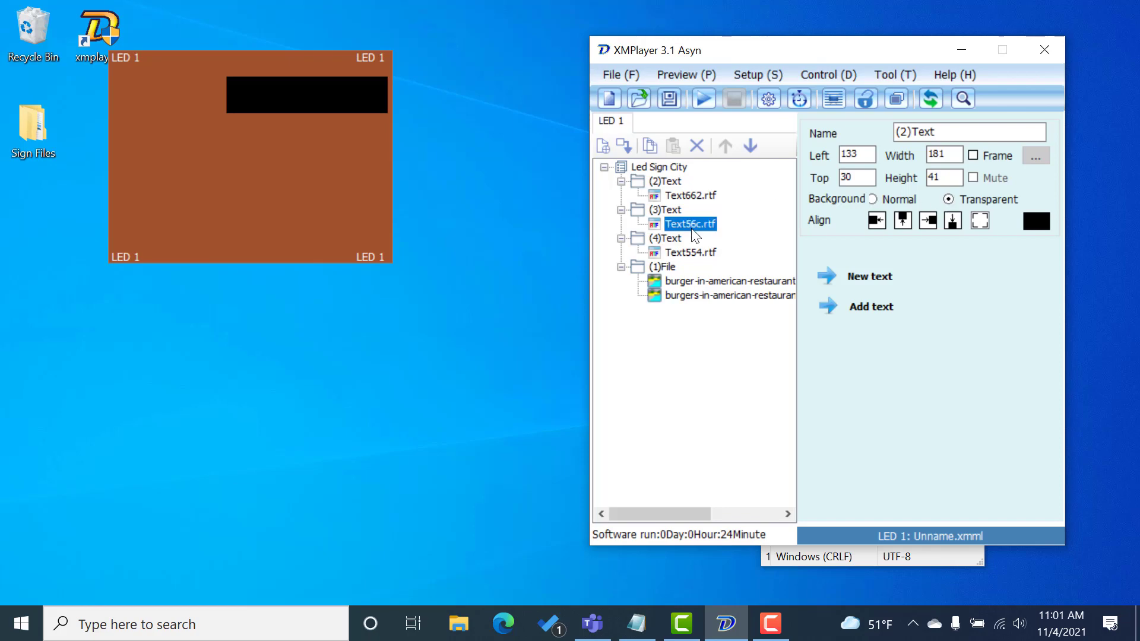
left_click(949, 200)
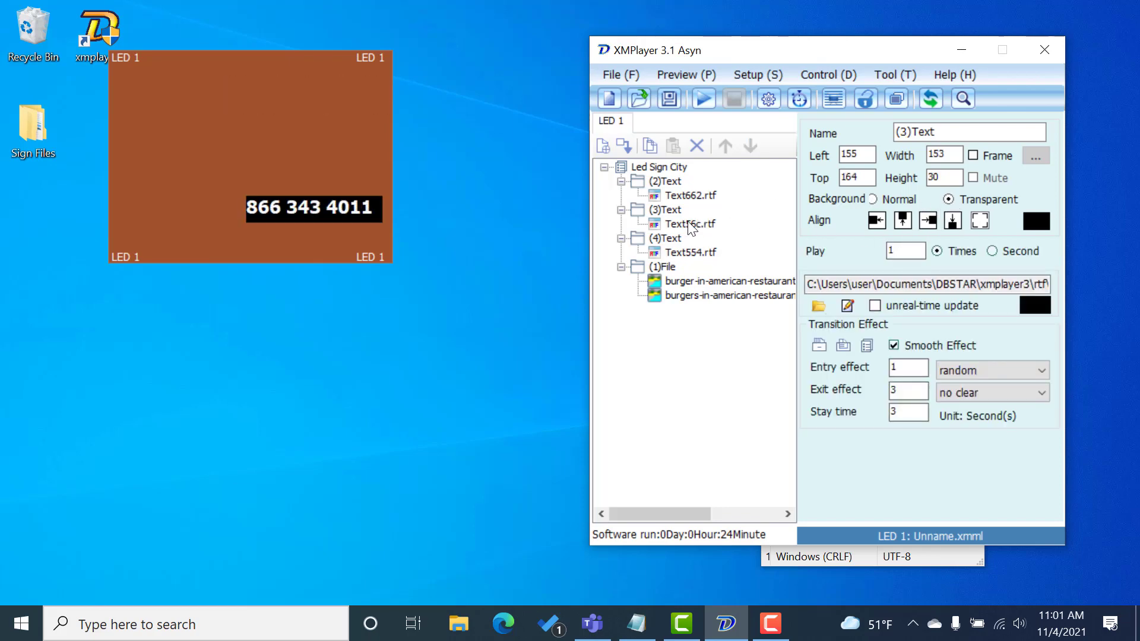
left_click(690, 254)
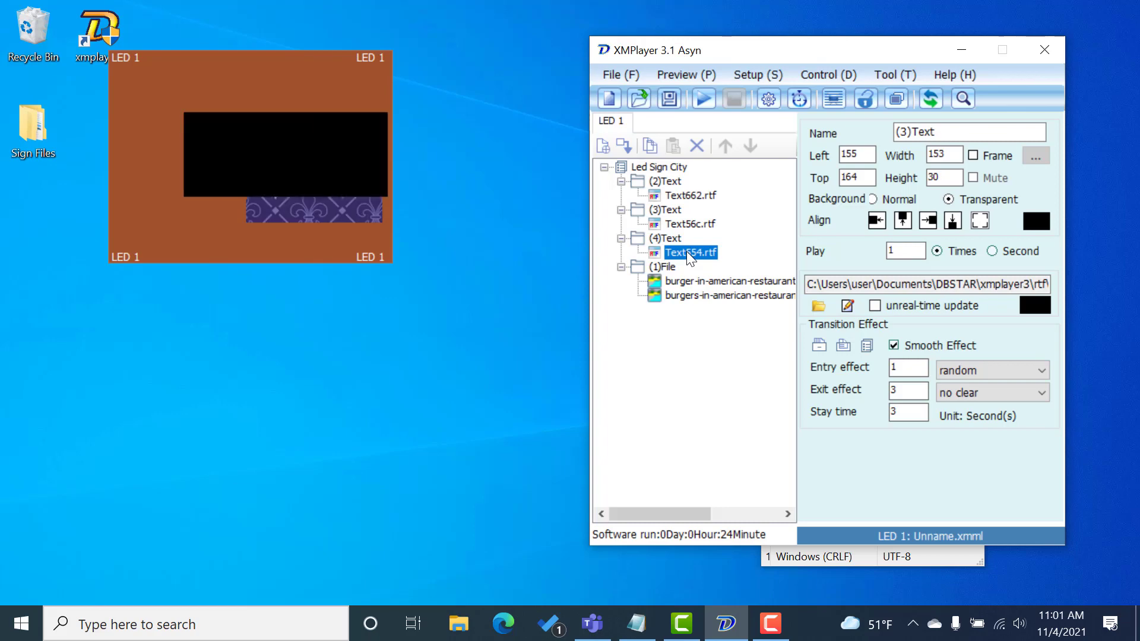
left_click(949, 200)
left_click(701, 101)
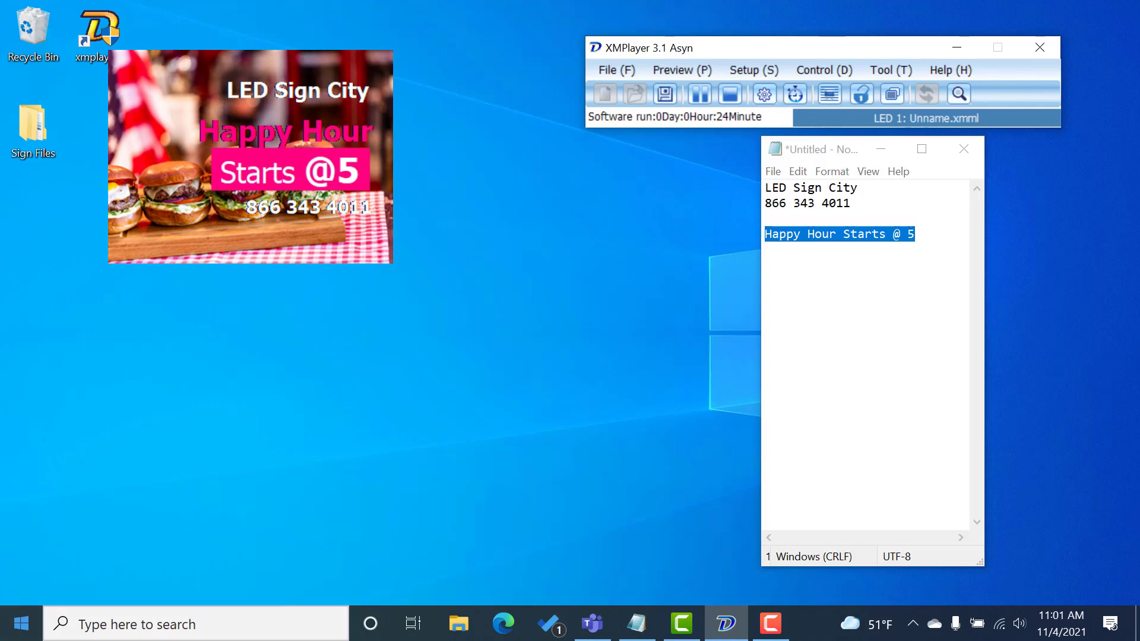
left_click(732, 95)
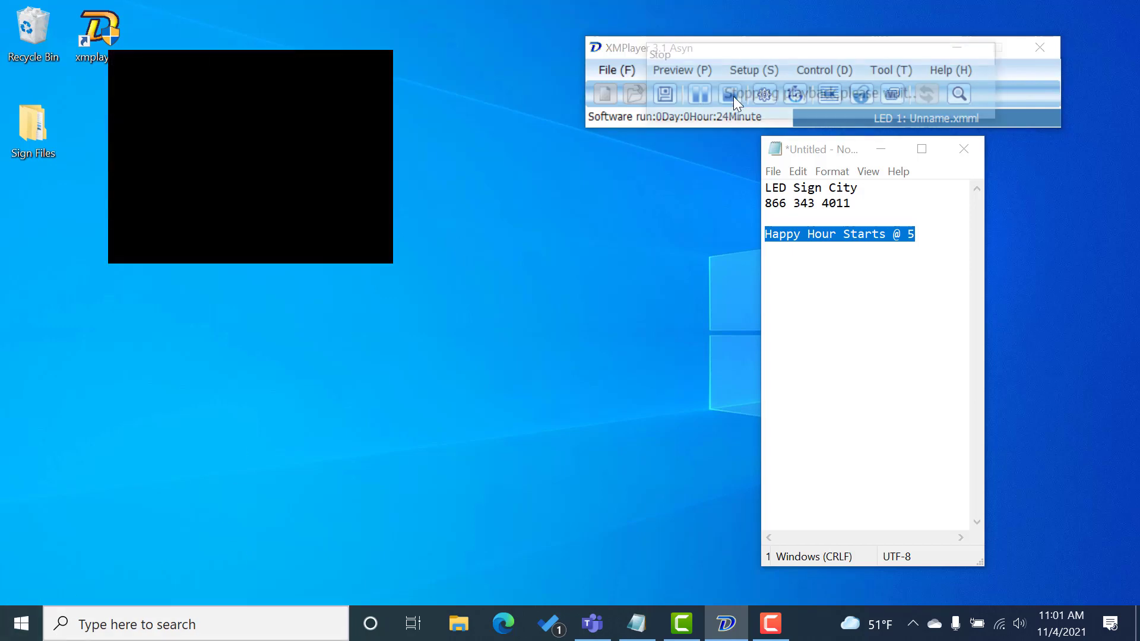
- Lower and enlarge the phone number text area to about left 55, top 184, width 245 and height 41
left_click(692, 253)
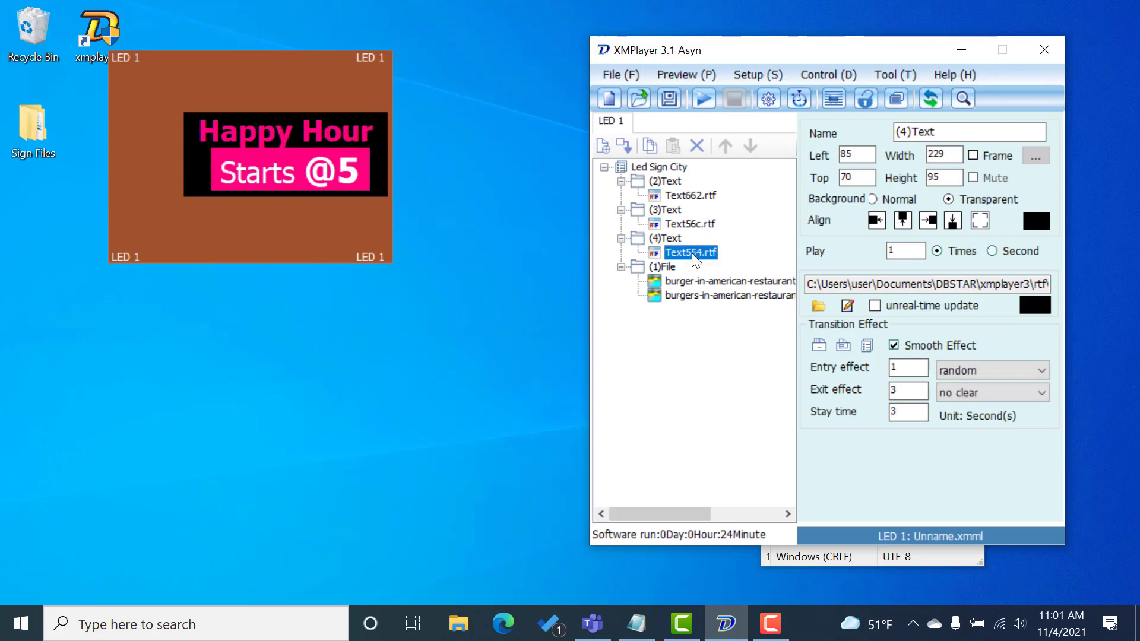
left_click(686, 225)
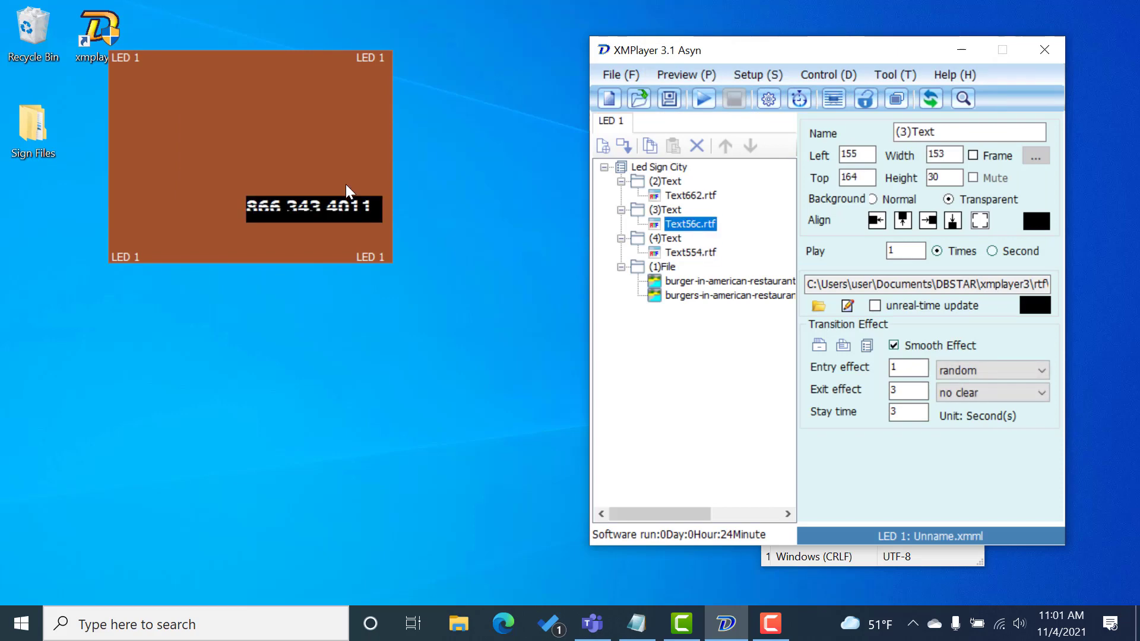
left_click_drag(320, 206, 309, 235)
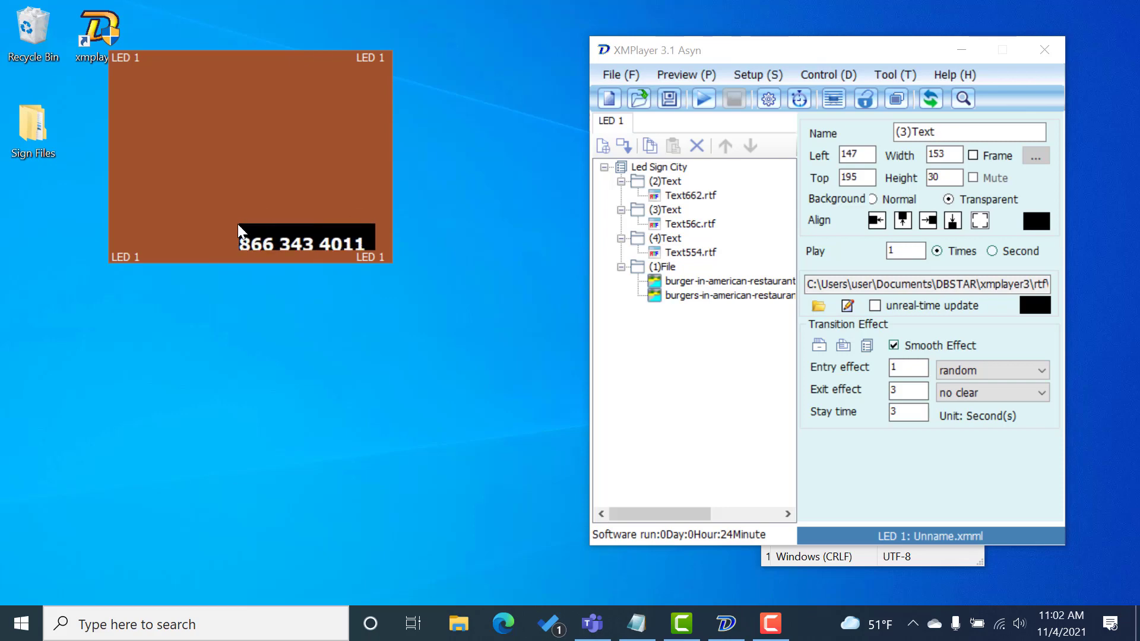
left_click_drag(239, 223, 156, 214)
- Set the phone number's font size to 25 and trim its area to about left 67 and width 233
double_click(678, 223)
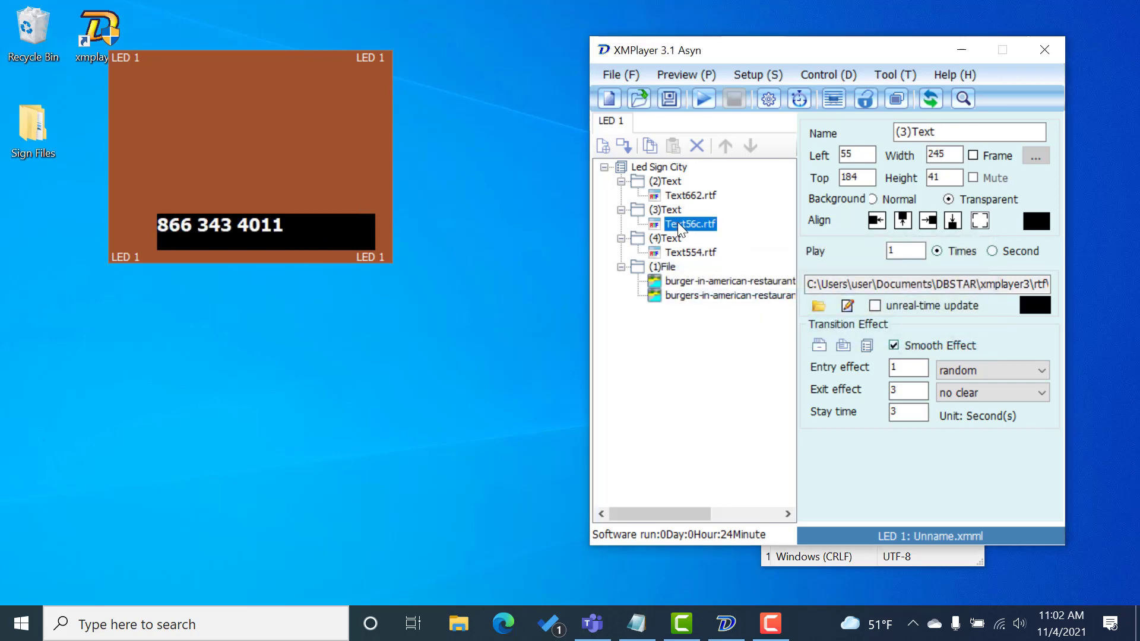
key("ctrl+a")
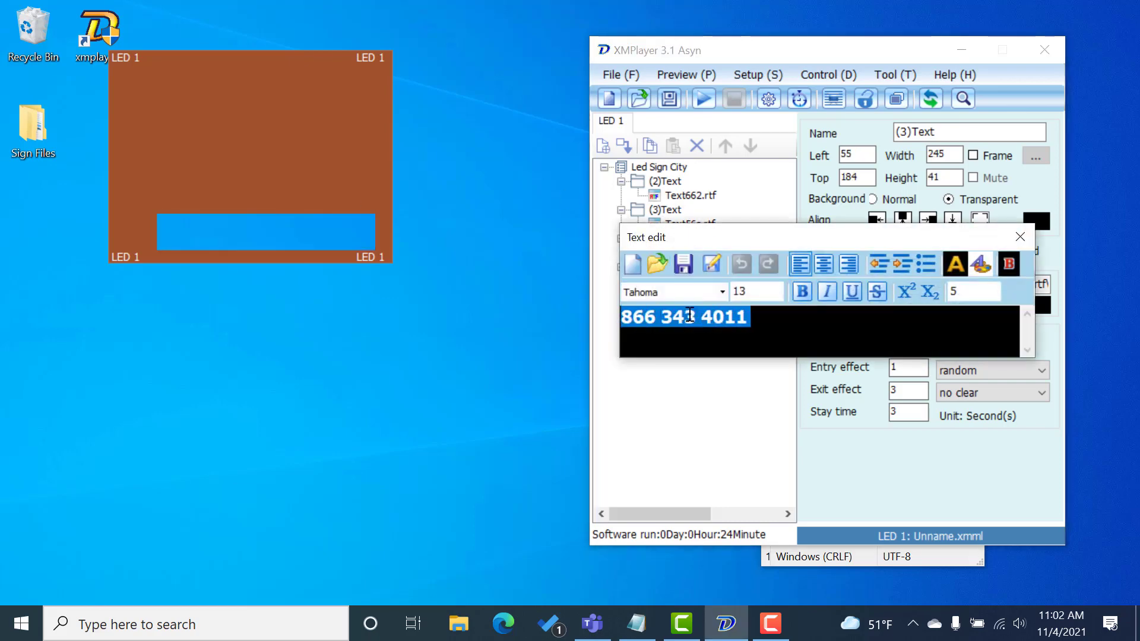
double_click(753, 291)
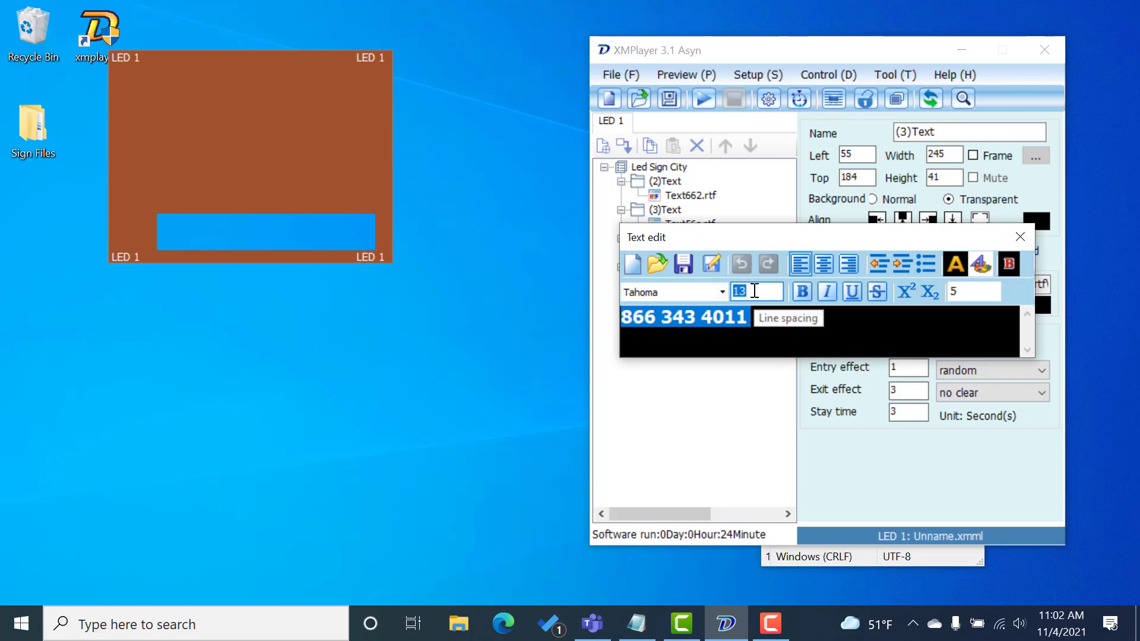
type("25")
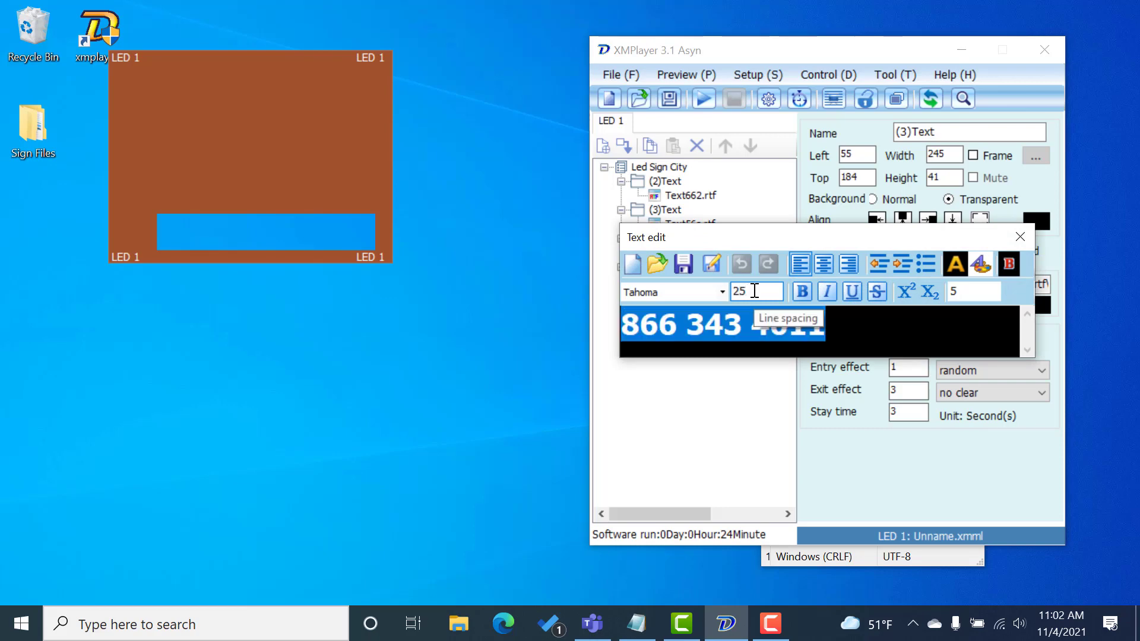
left_click(1017, 236)
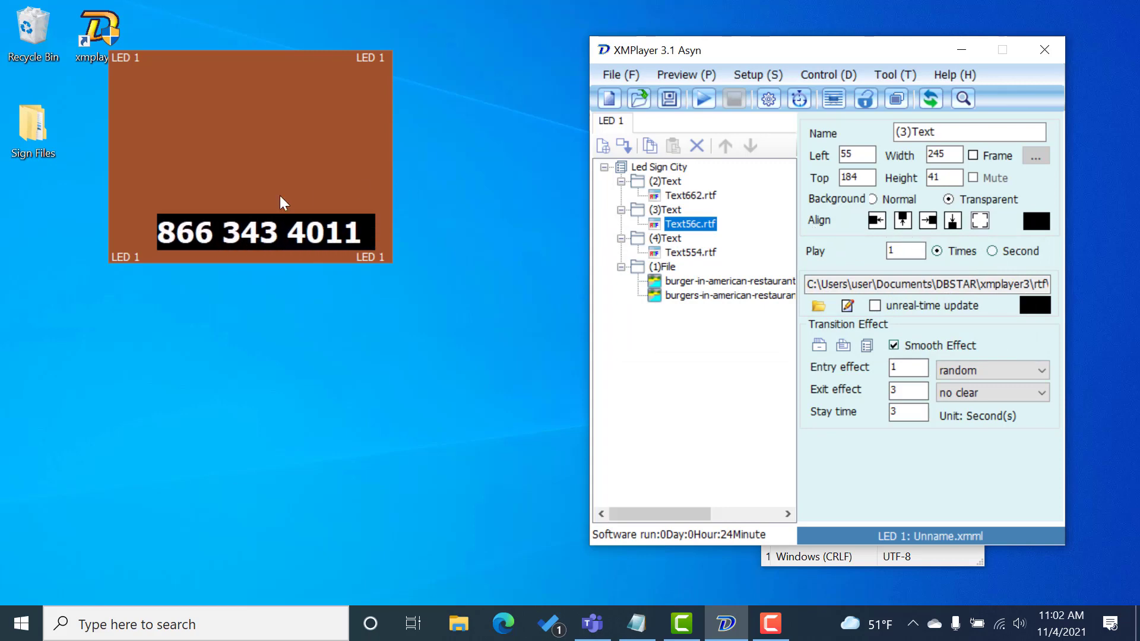
left_click_drag(160, 229, 171, 229)
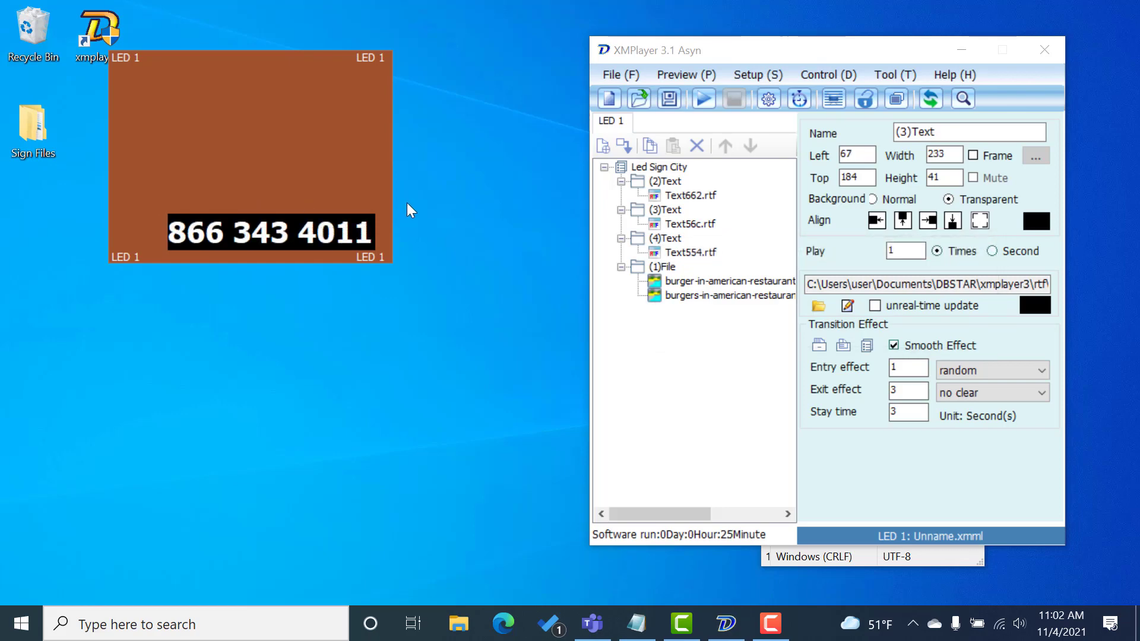
- Move the Happy Hour text area down to about left 86, top 84
left_click(687, 223)
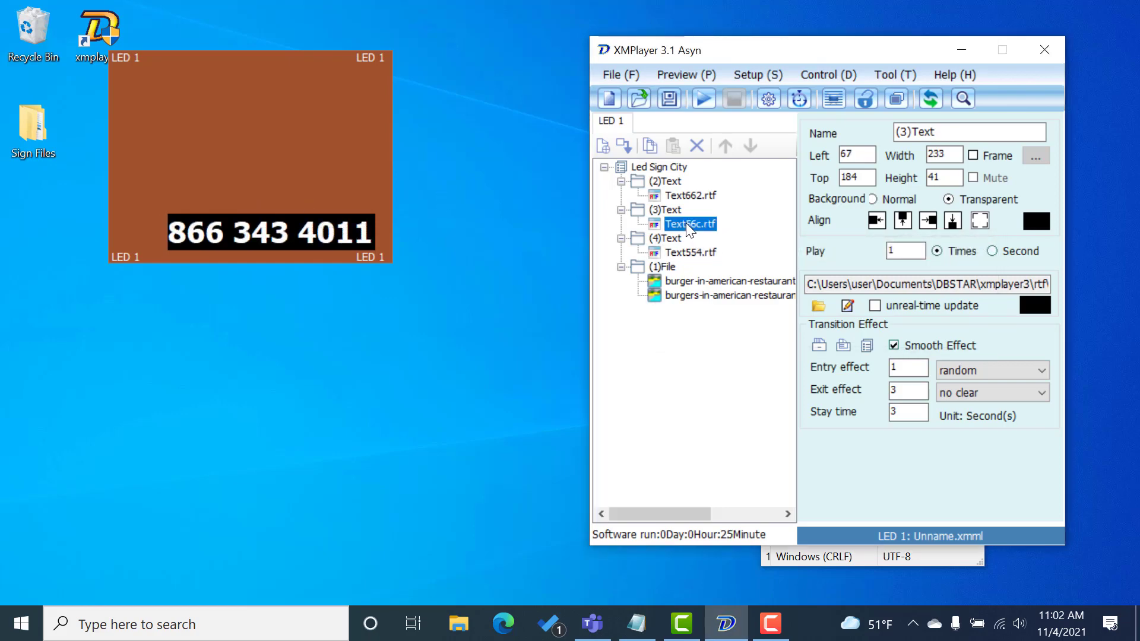
left_click(686, 254)
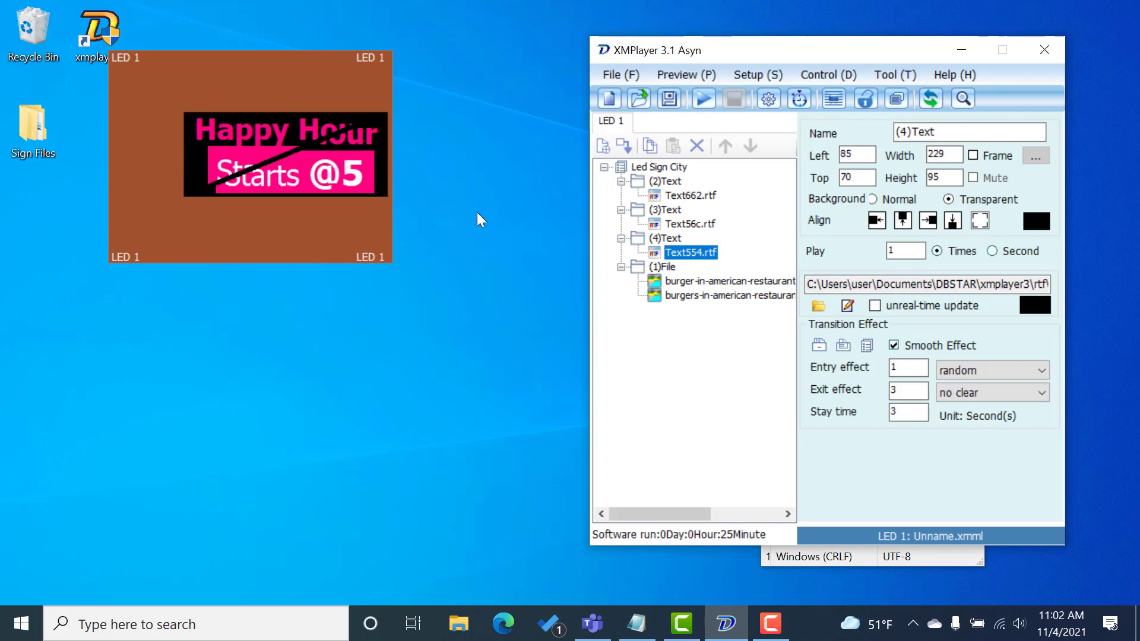
left_click(274, 157)
left_click_drag(274, 157, 275, 168)
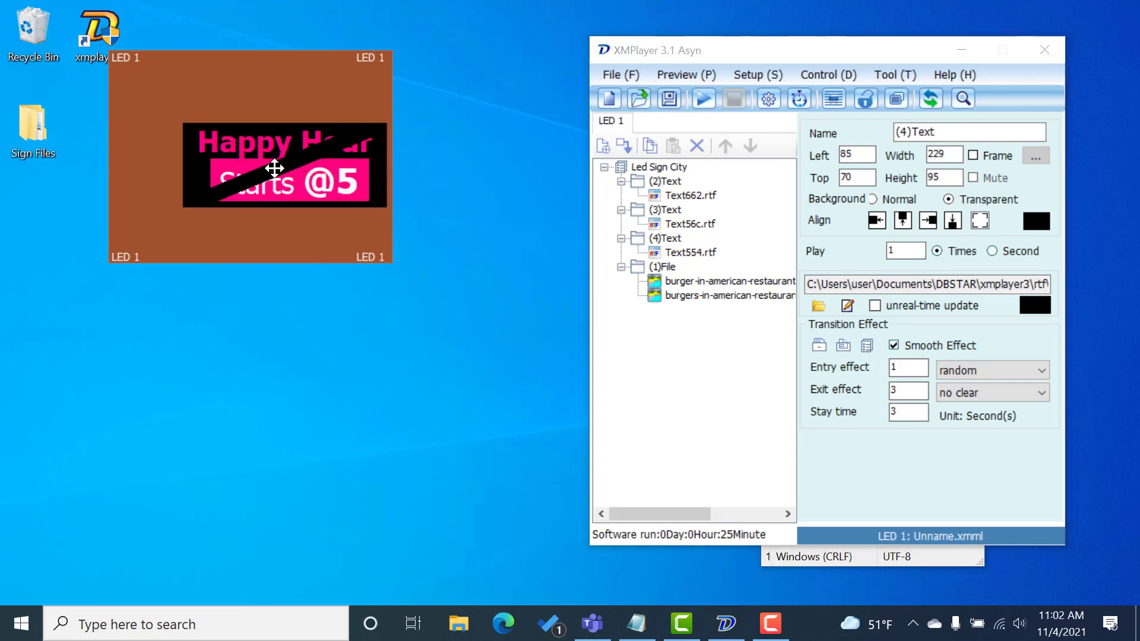
left_click_drag(275, 168, 277, 170)
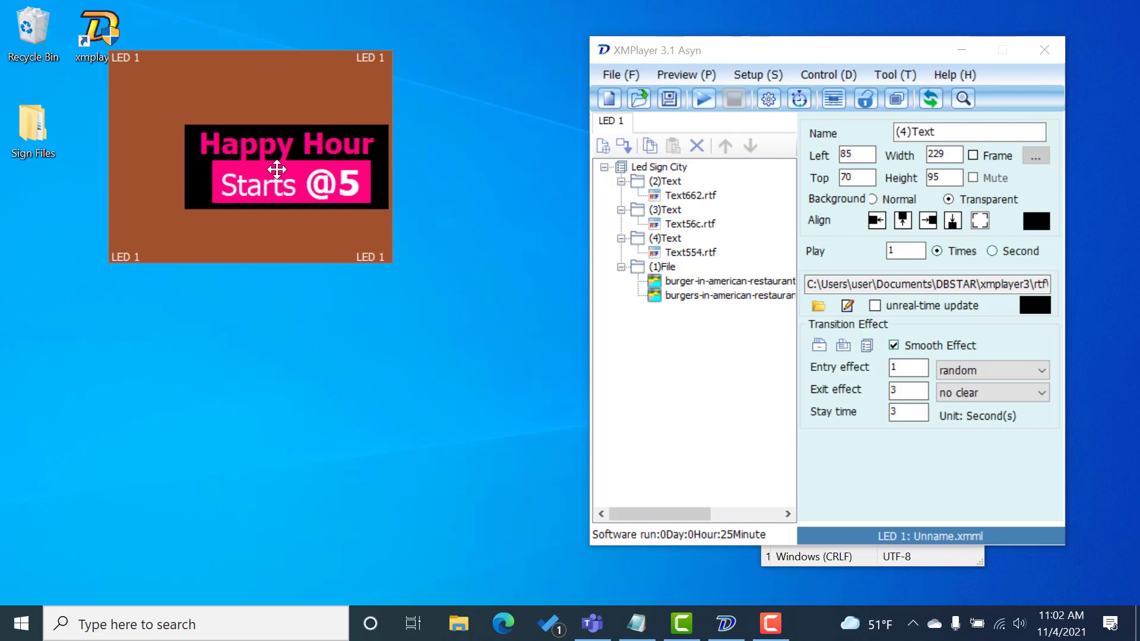
- Check the phone number's font size in the text editor
left_click(696, 224)
double_click(696, 221)
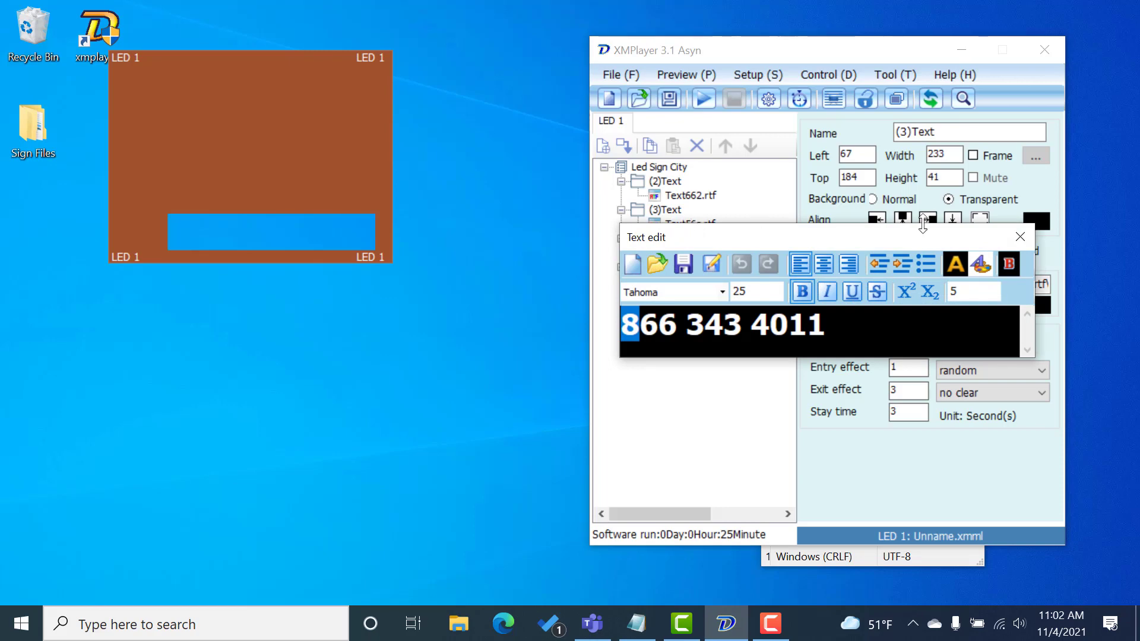
left_click(1017, 243)
- Set the font size of the "Happy Hour" line to 26
double_click(681, 251)
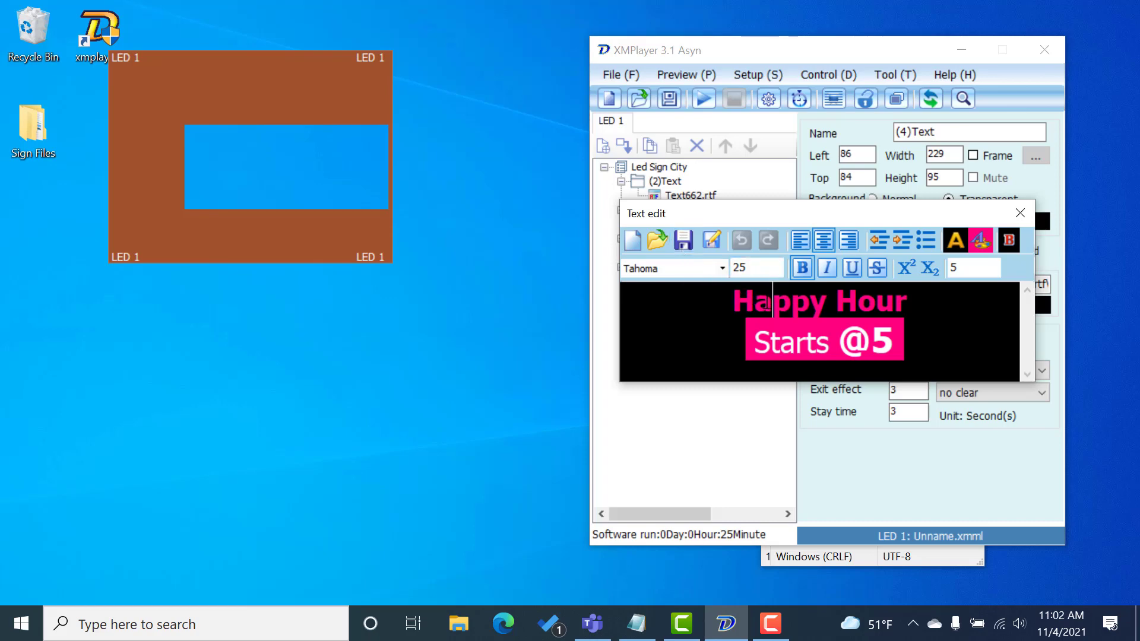
triple_click(767, 303)
double_click(750, 266)
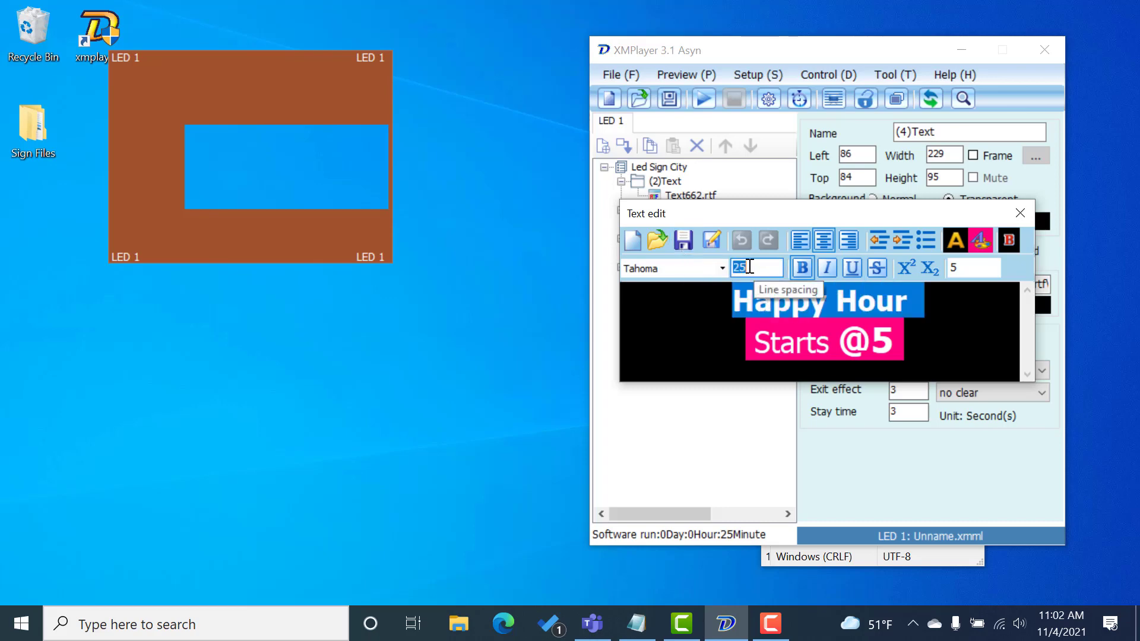
type("26")
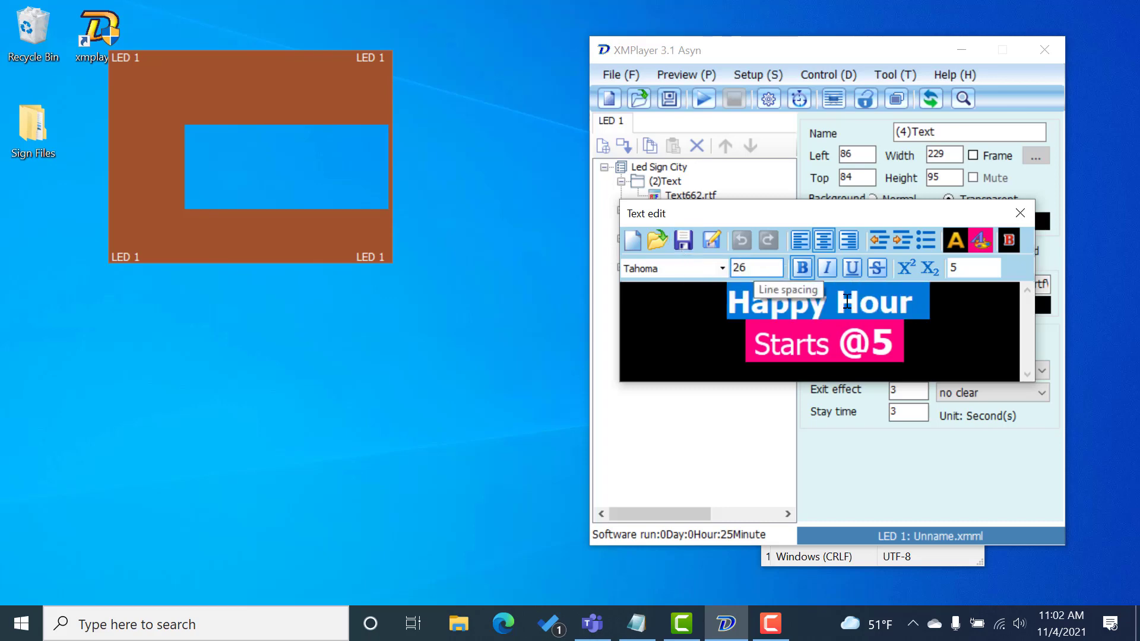
left_click(930, 340)
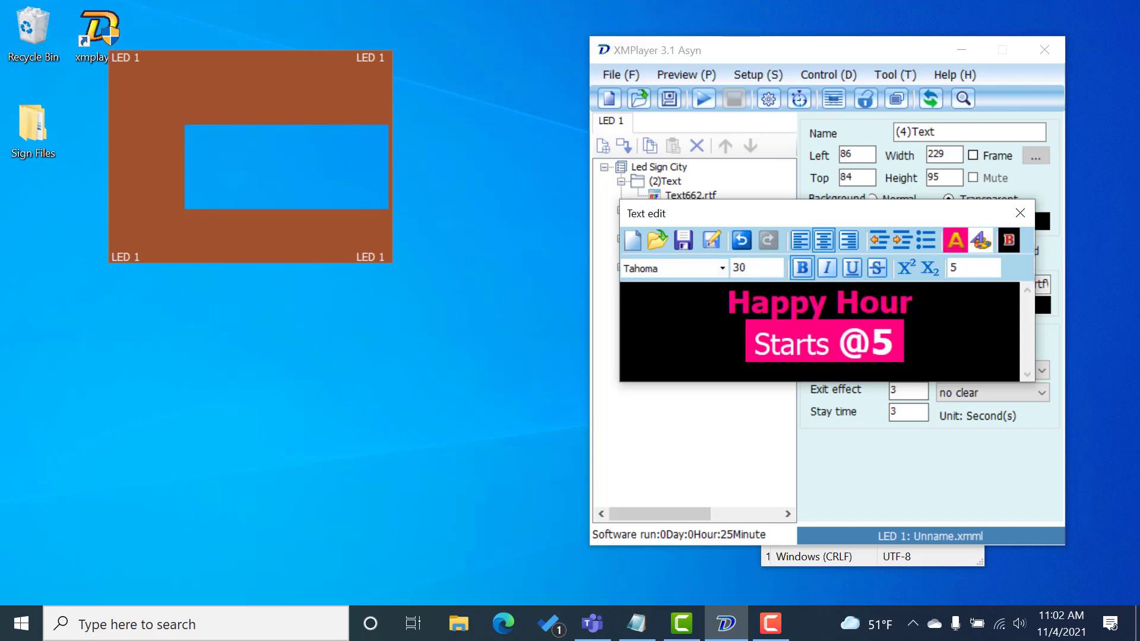
left_click(1019, 213)
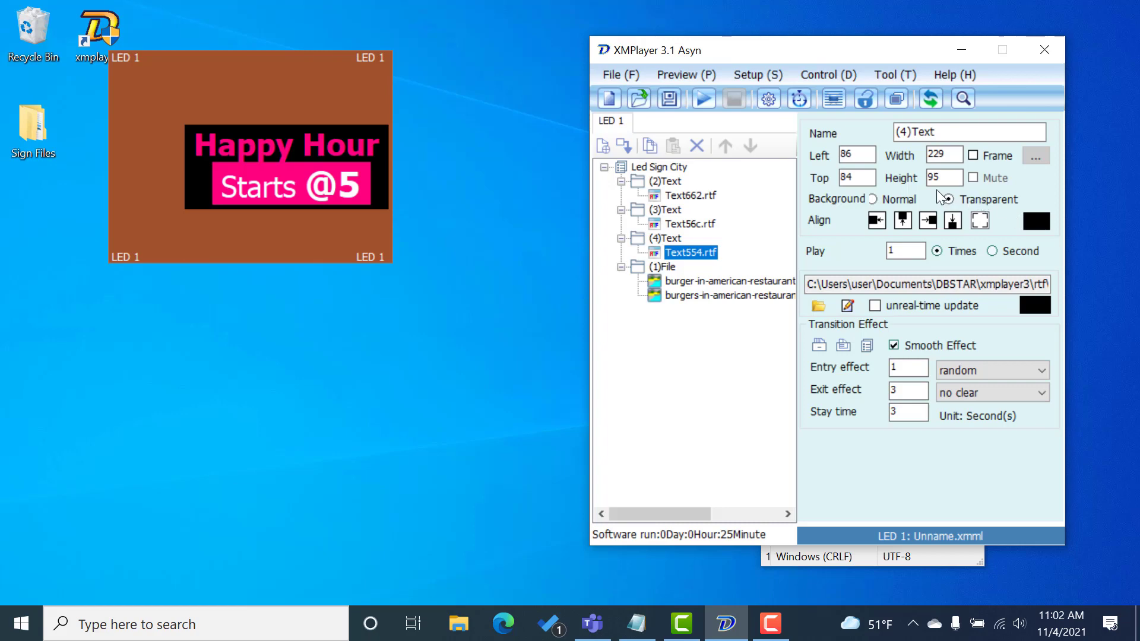
- Check the business name text on the display and preview the program with the resized texts
left_click(686, 195)
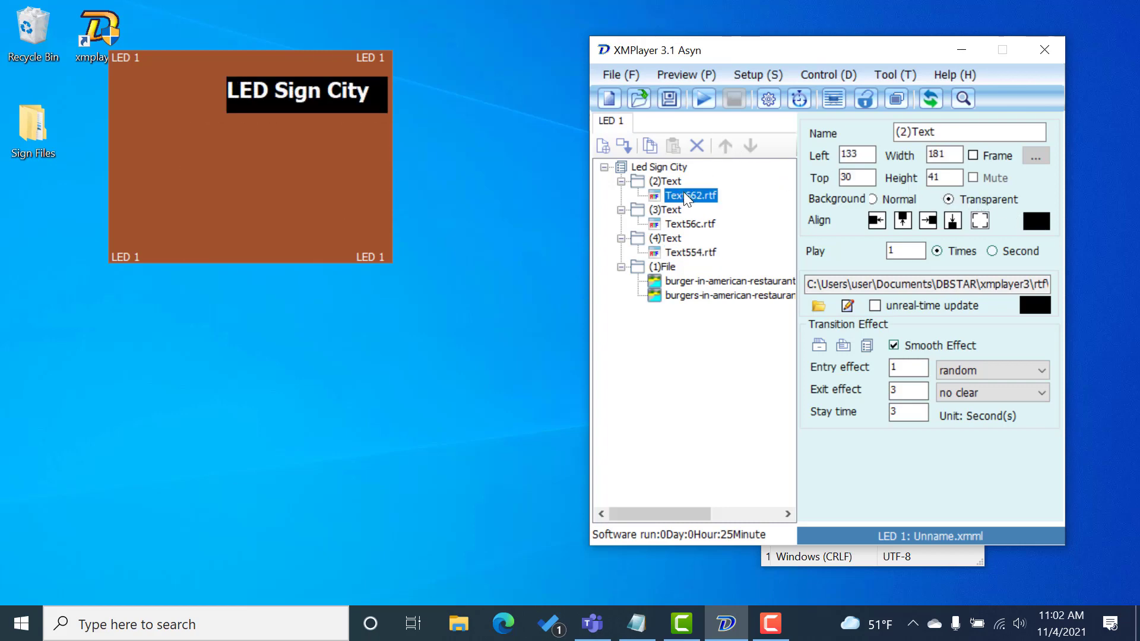
left_click(703, 100)
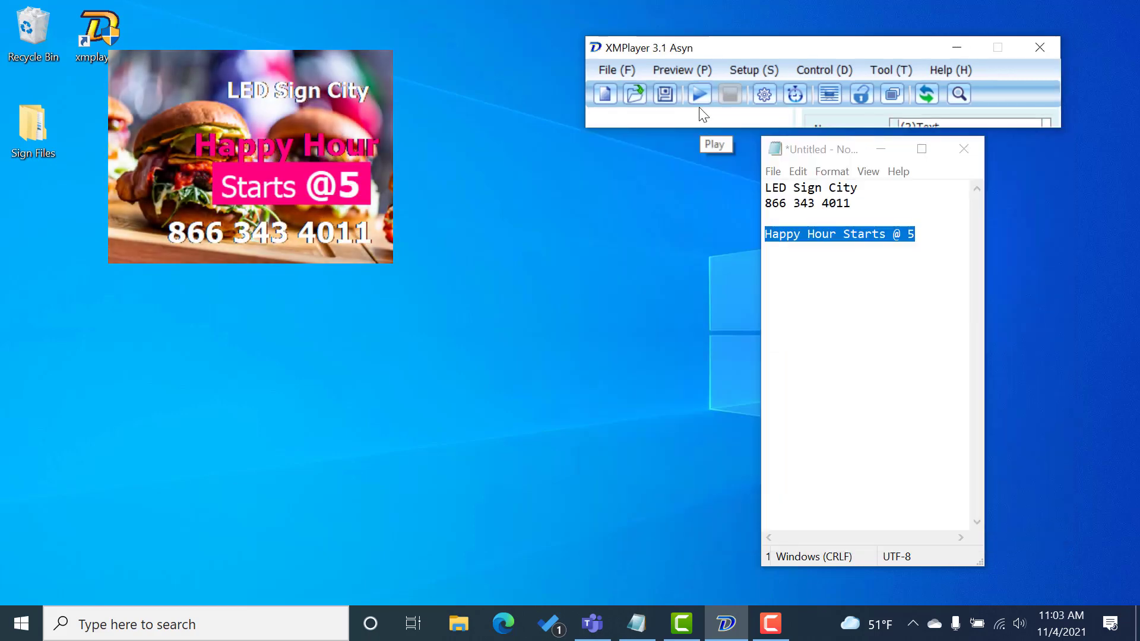
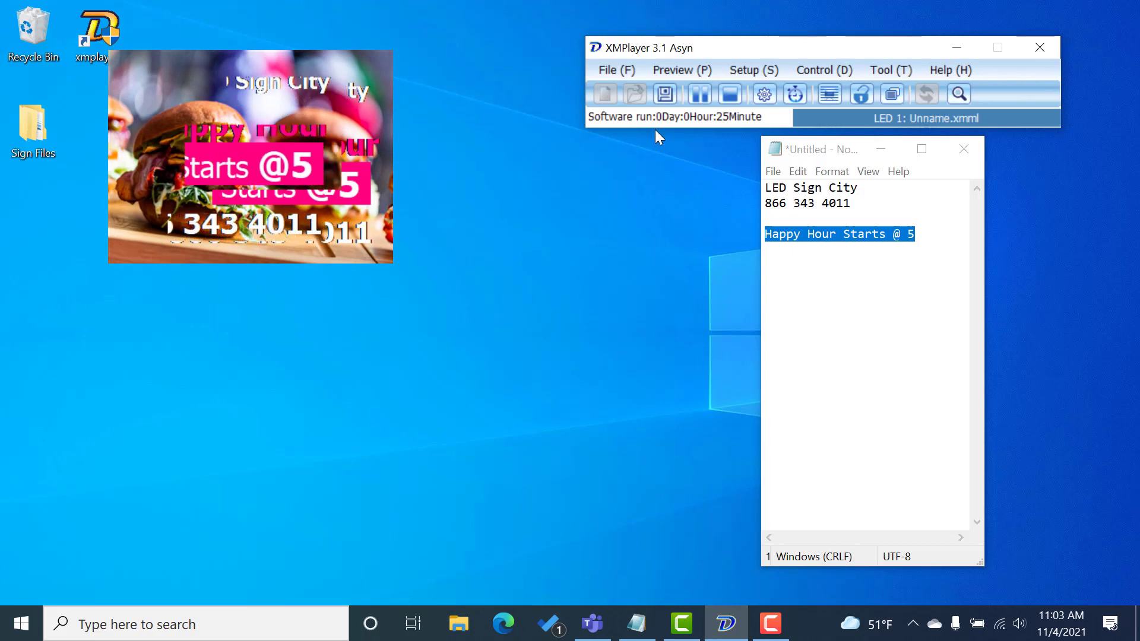
left_click(735, 90)
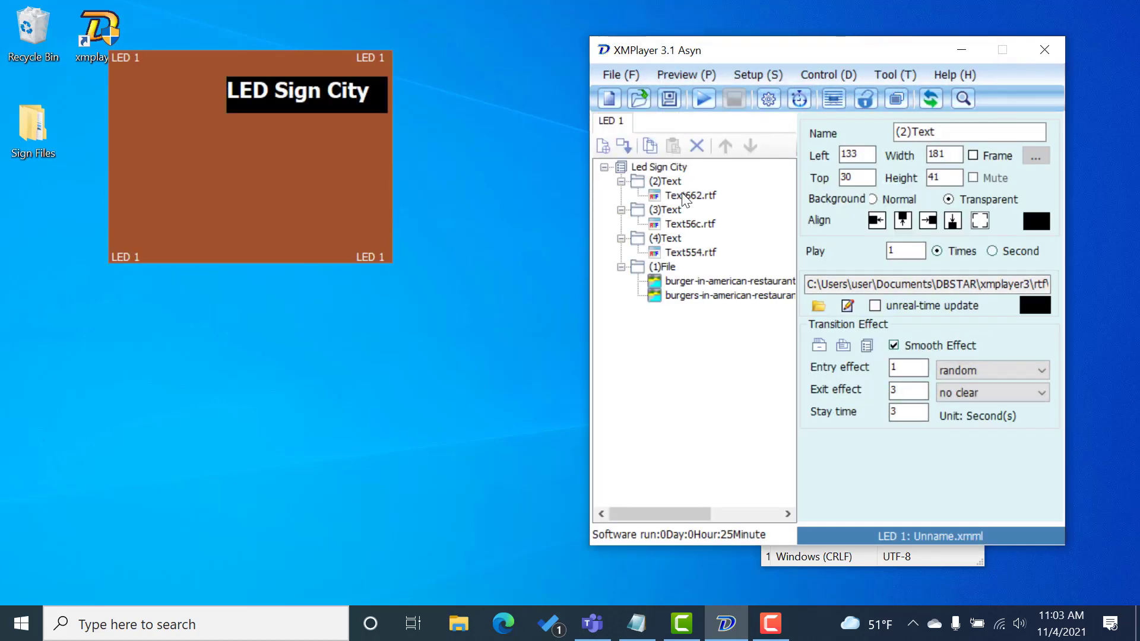
- Trim the business name area to about 163 by 35 and move it to about left 140, top 70
left_click(683, 200)
left_click(312, 110)
left_click_drag(312, 110, 312, 106)
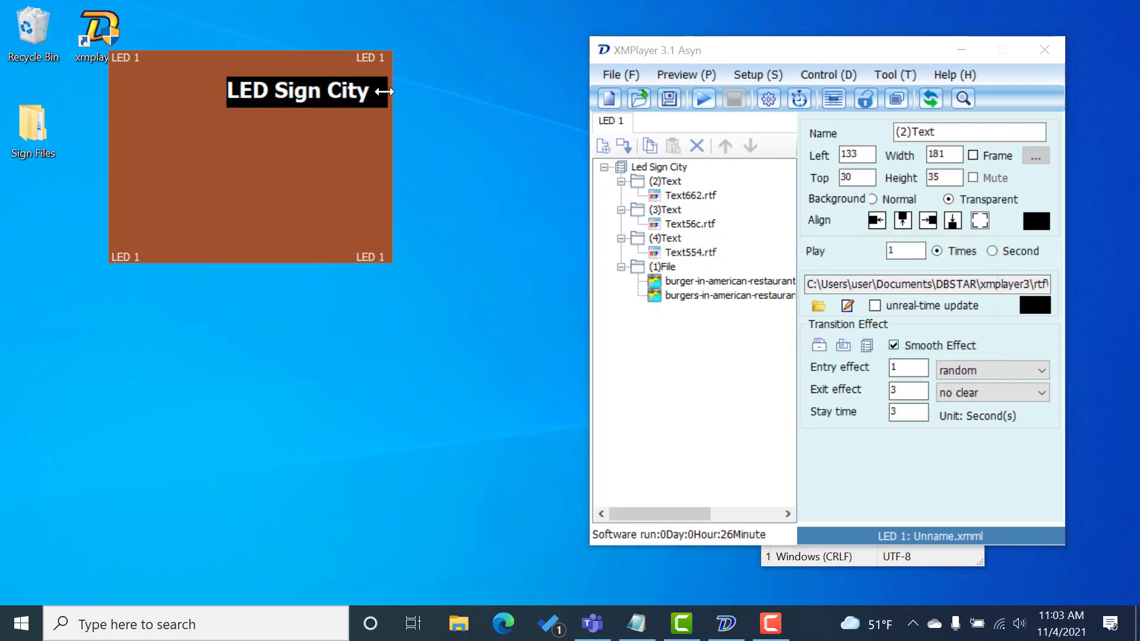
left_click_drag(381, 91, 368, 92)
left_click_drag(309, 95, 315, 131)
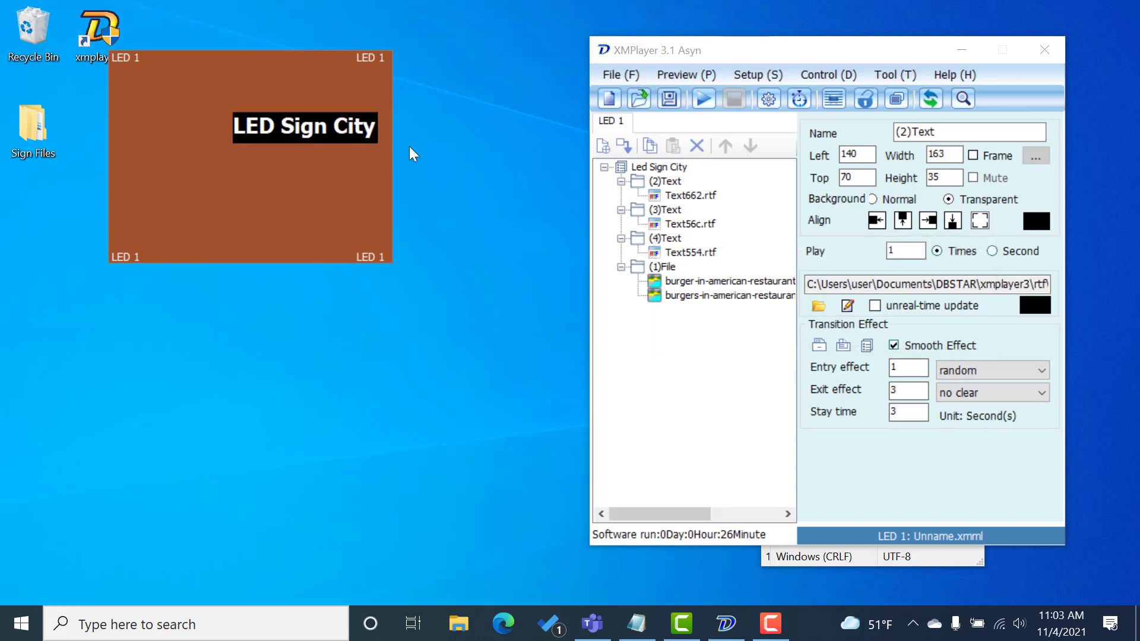
- Move the burger image area aside to about left -165, top 189, and raise the business name to about left 141, top 49
left_click(670, 278)
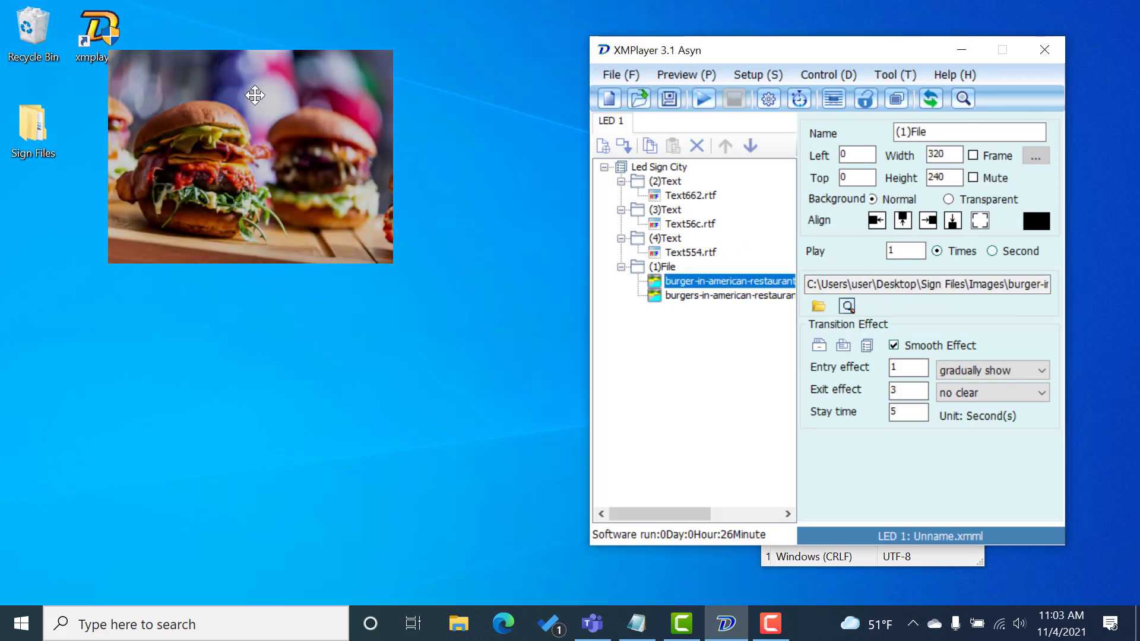
left_click_drag(108, 254, 107, 257)
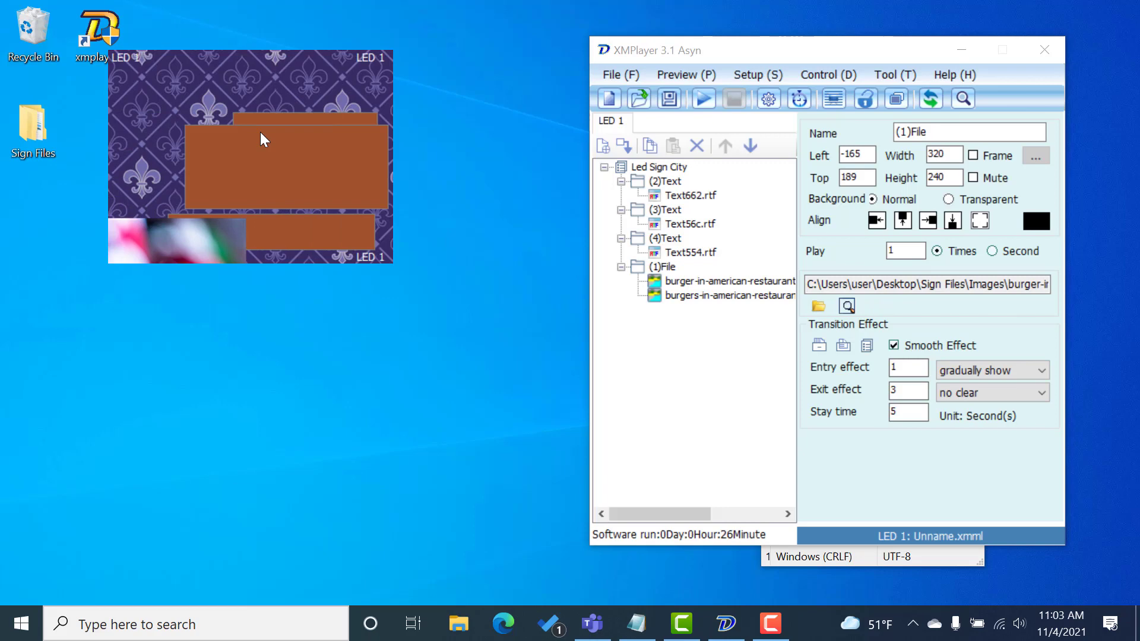
left_click(290, 116)
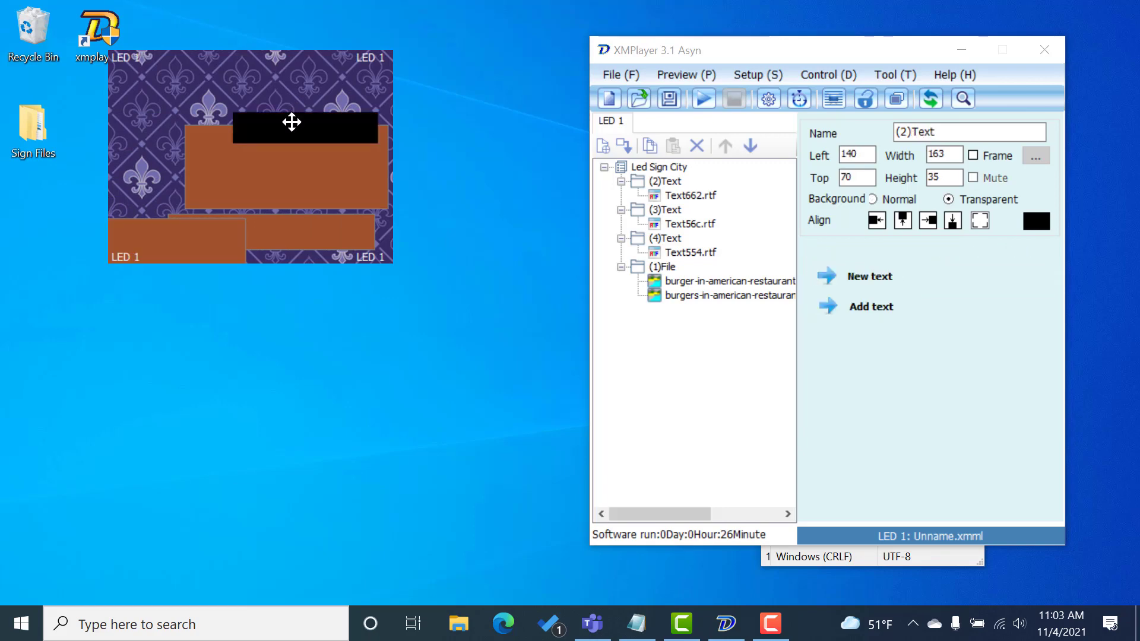
left_click_drag(293, 117, 294, 107)
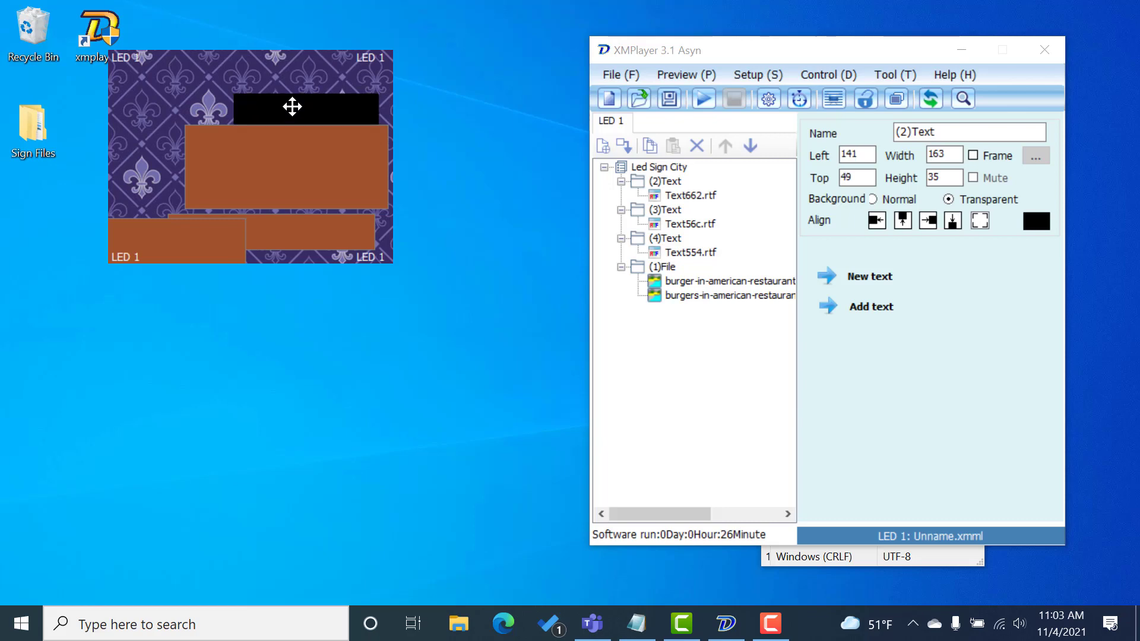
- Restore the burger image area to fill the whole screen and preview the program
left_click(125, 241)
left_click(981, 221)
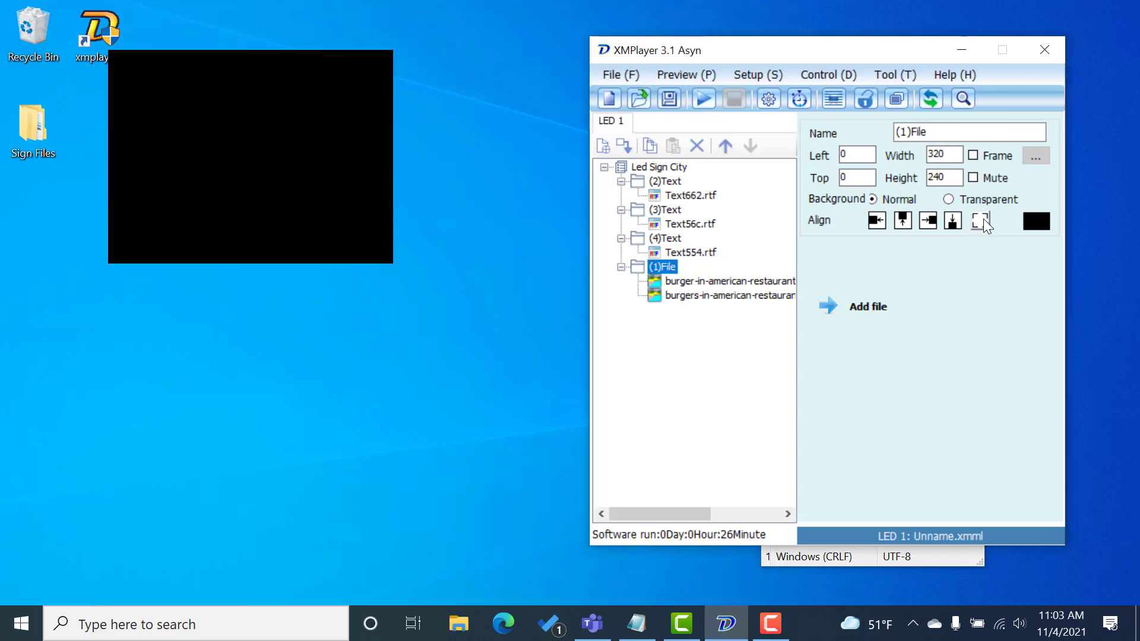
left_click(707, 99)
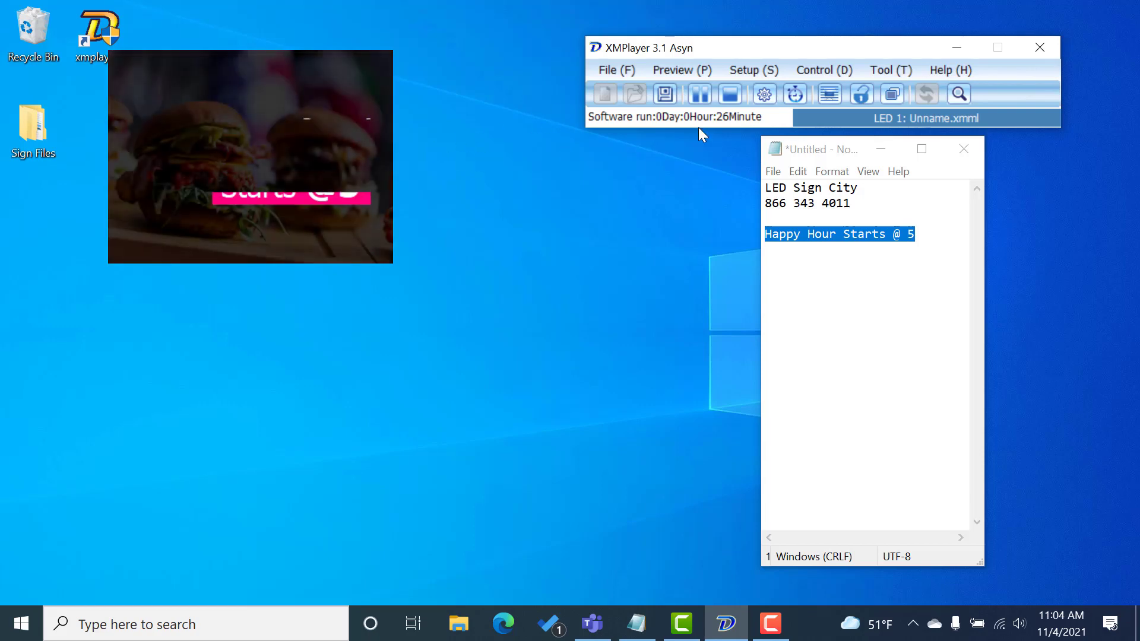
left_click(731, 94)
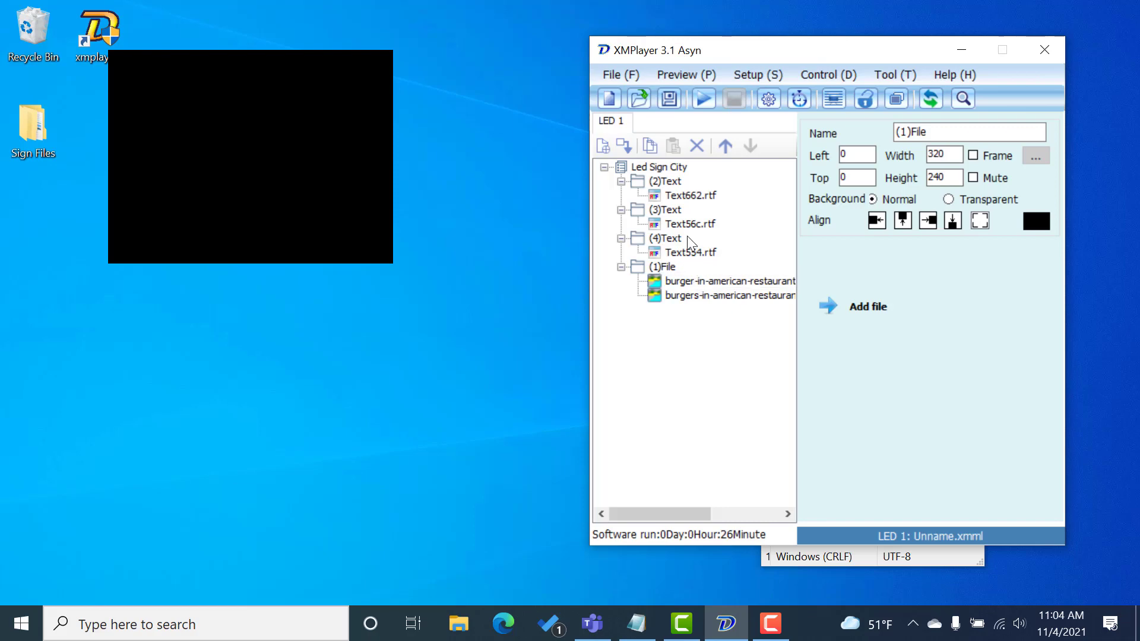
- Set the happy hour text's entry effect to "at once" and its stay time to 5 seconds
left_click(982, 372)
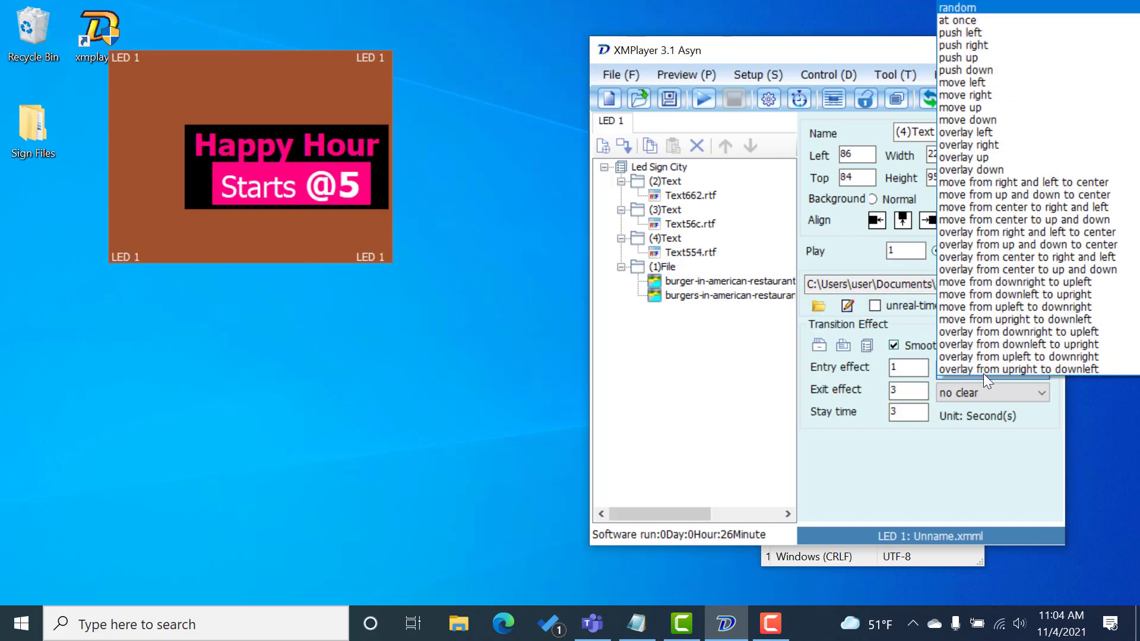
left_click(952, 22)
left_click_drag(911, 411, 886, 417)
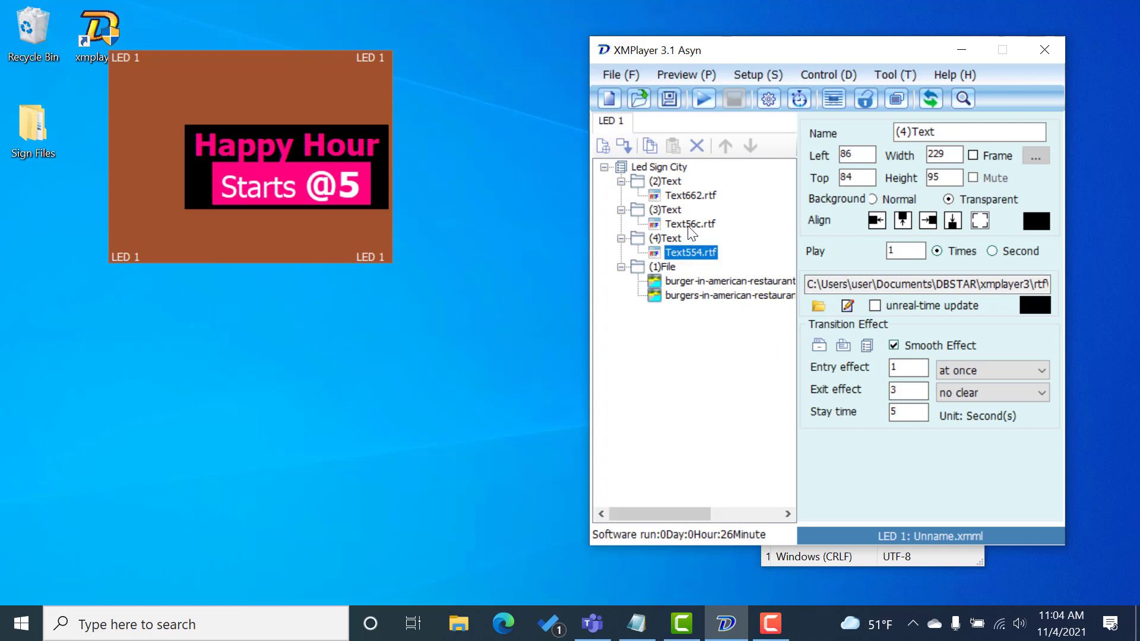
- Set the phone number text's entry effect to "at once" and preview the program
left_click(688, 225)
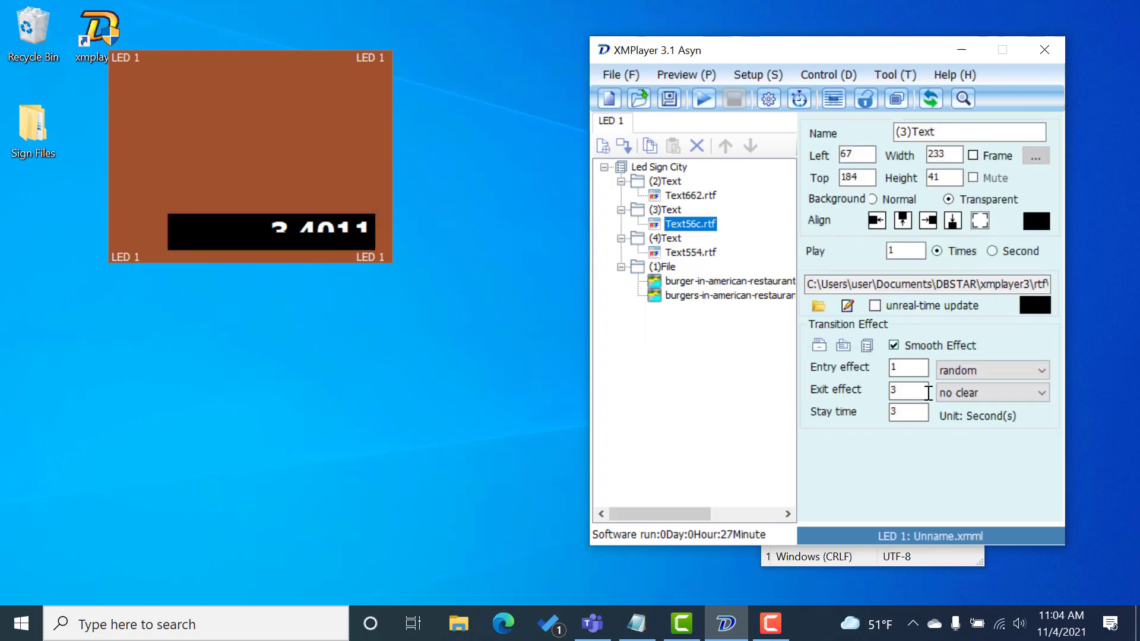
left_click(964, 365)
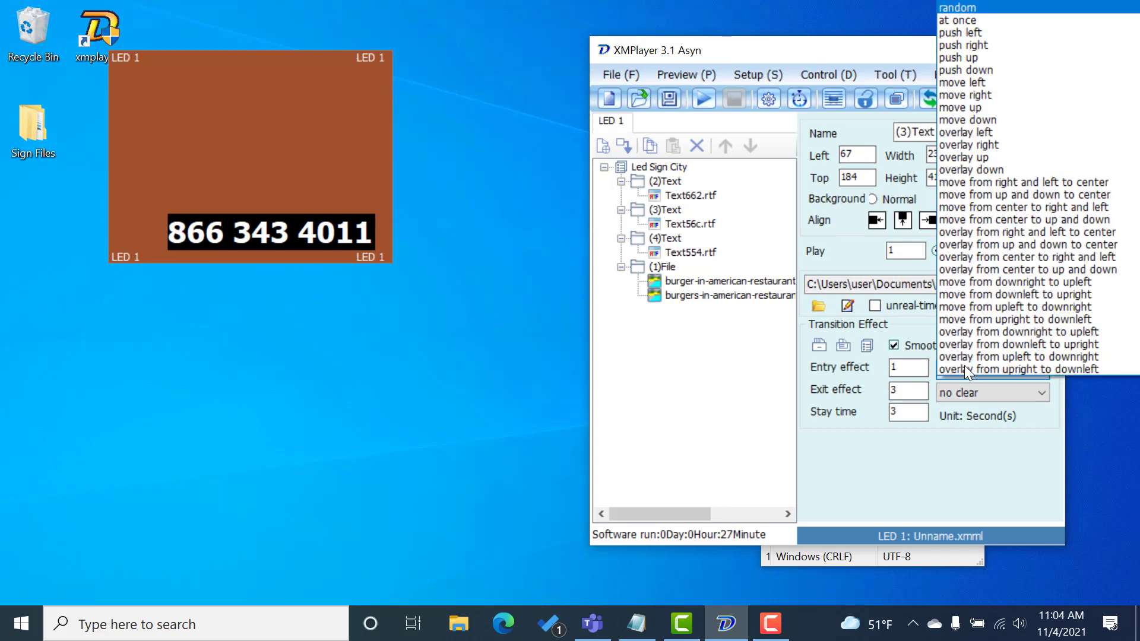
left_click(964, 19)
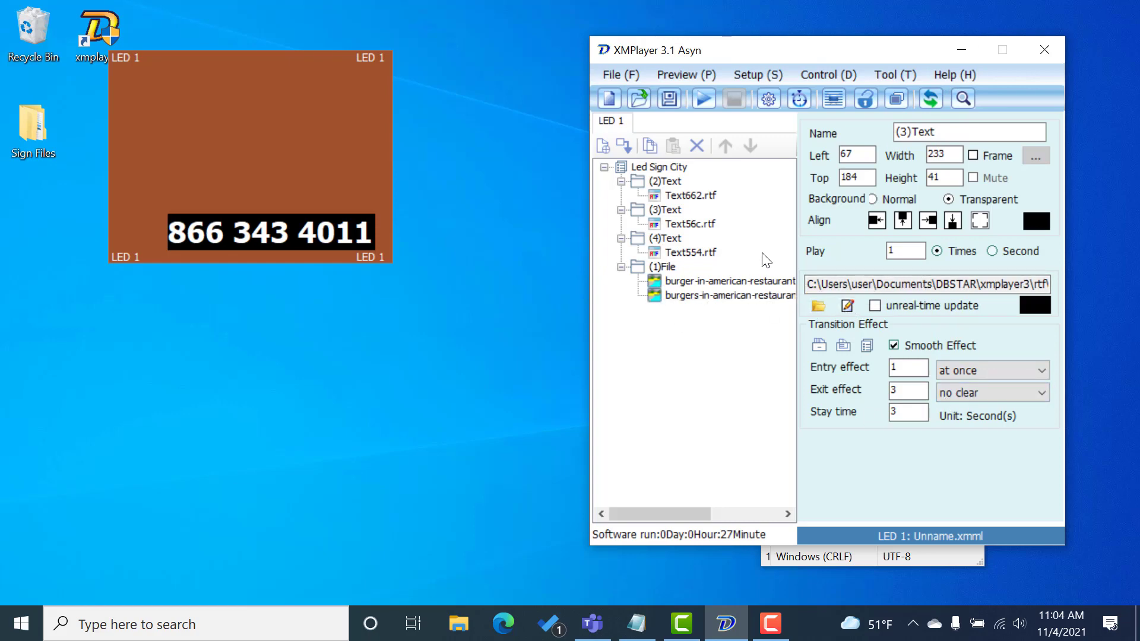
left_click(708, 93)
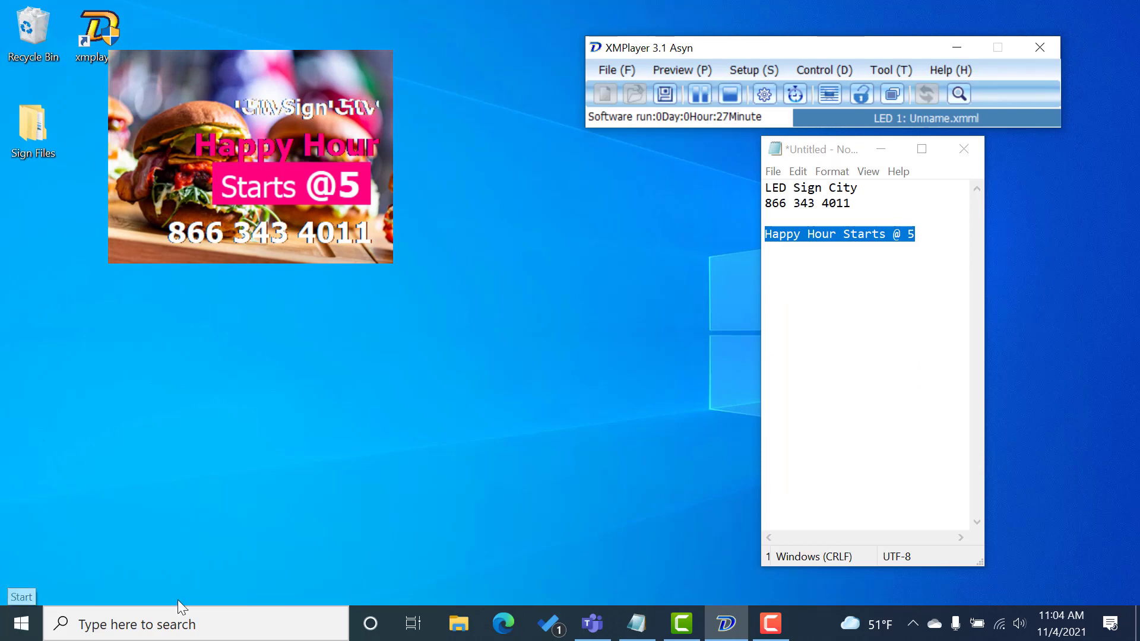
left_click(731, 94)
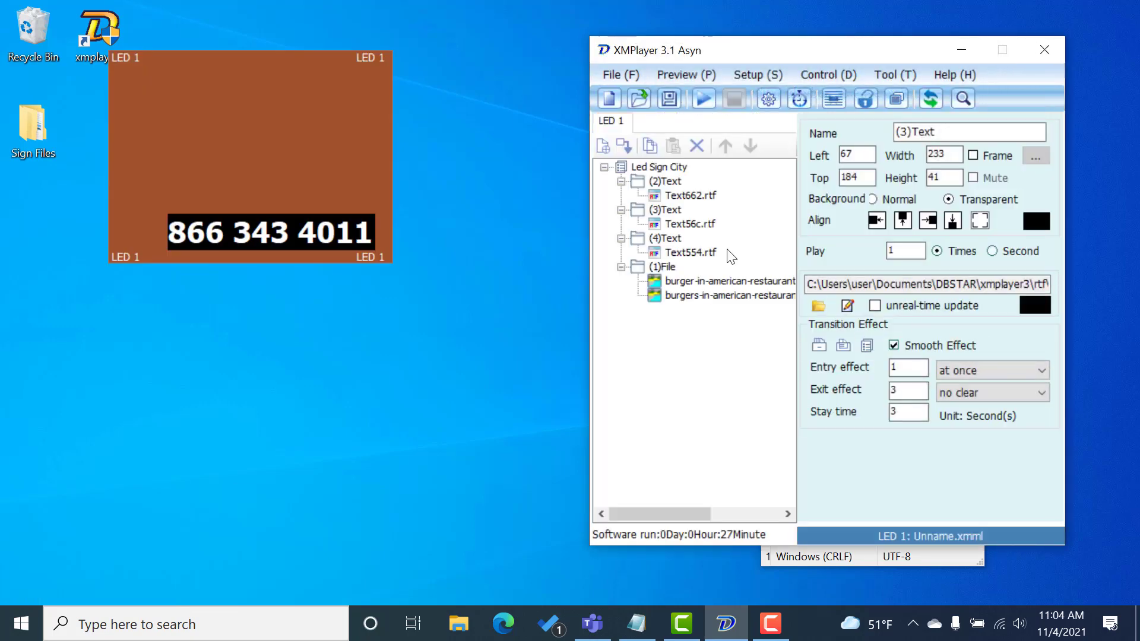
- Set the business name text's entry effect to "at once" and its stay time to 5 seconds
left_click(691, 195)
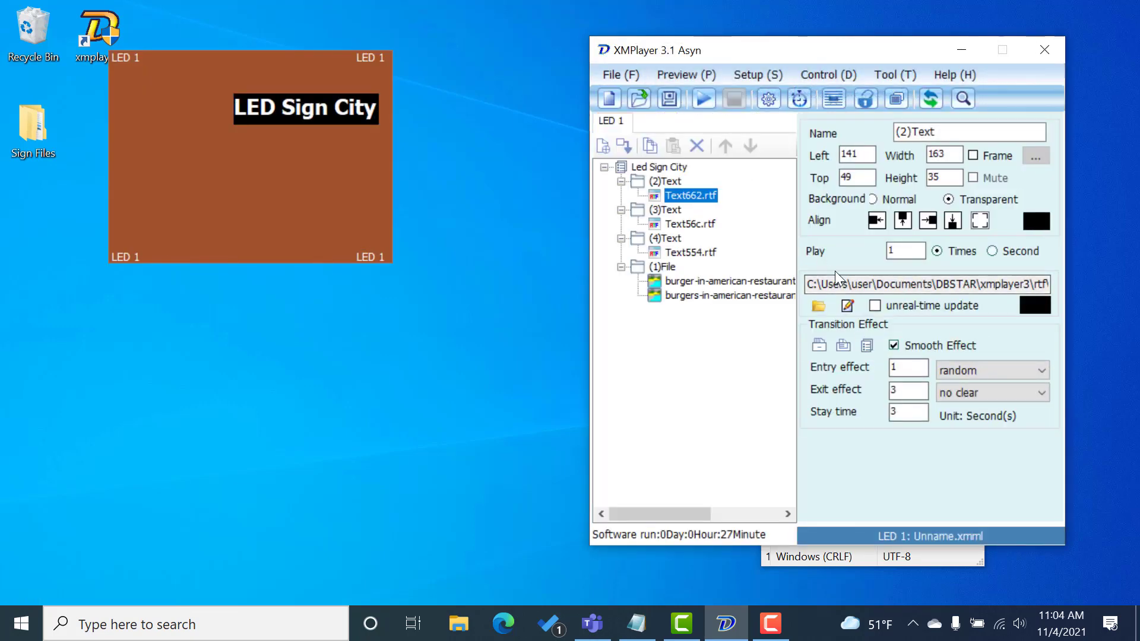
left_click(966, 371)
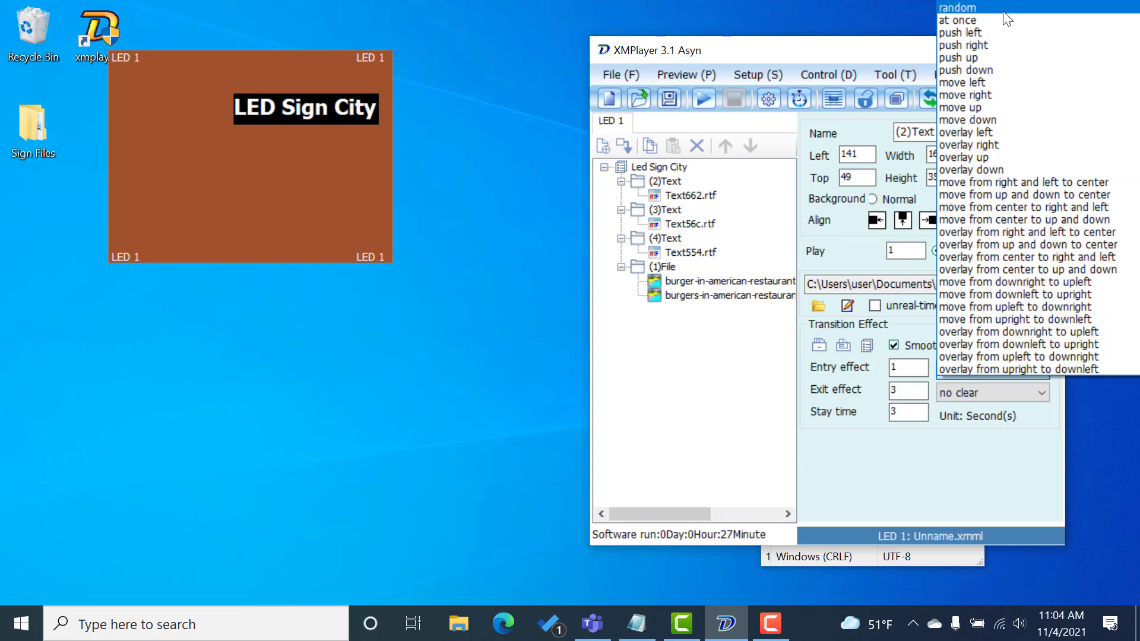
left_click(974, 20)
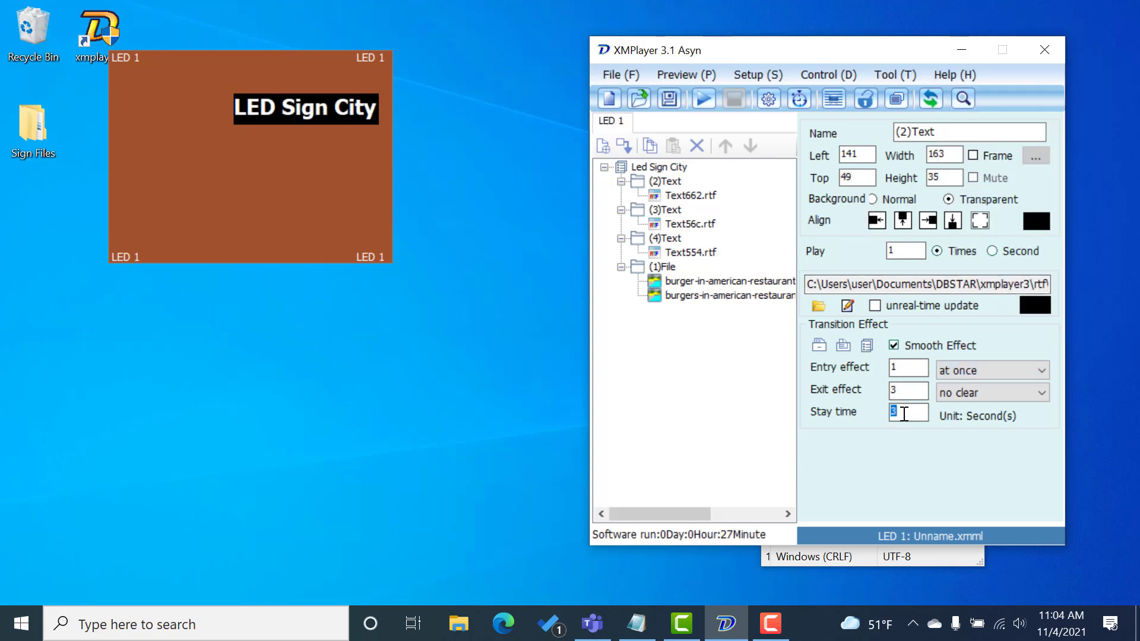
type("5")
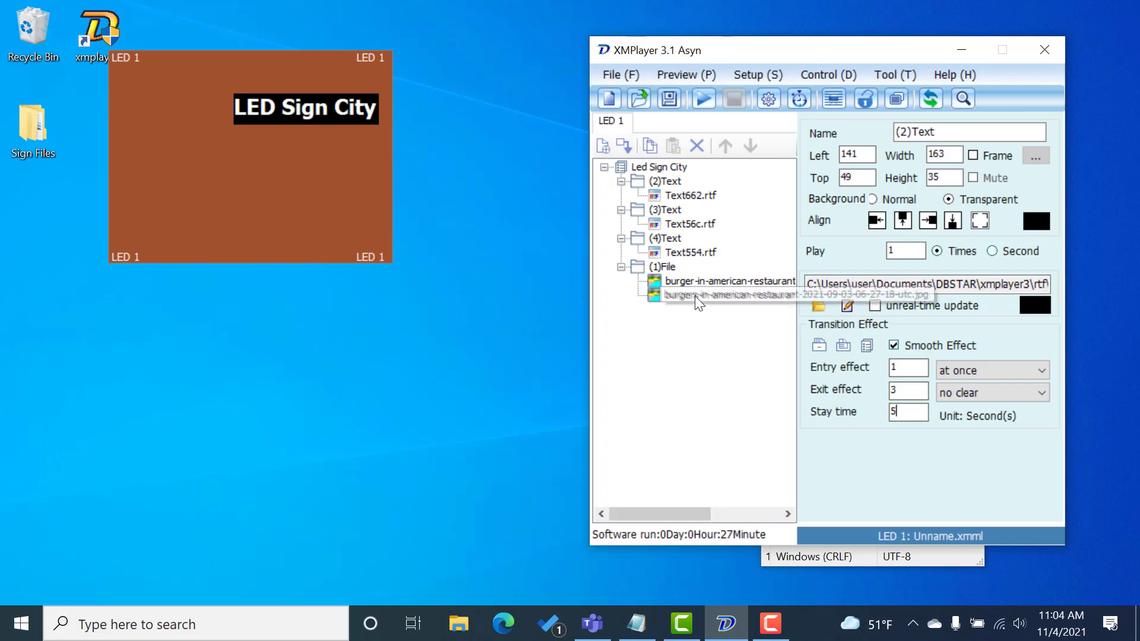
- Add a new text area to the Led Sign City program and move it above the burger image area in the order
right_click(678, 212)
left_click(664, 211)
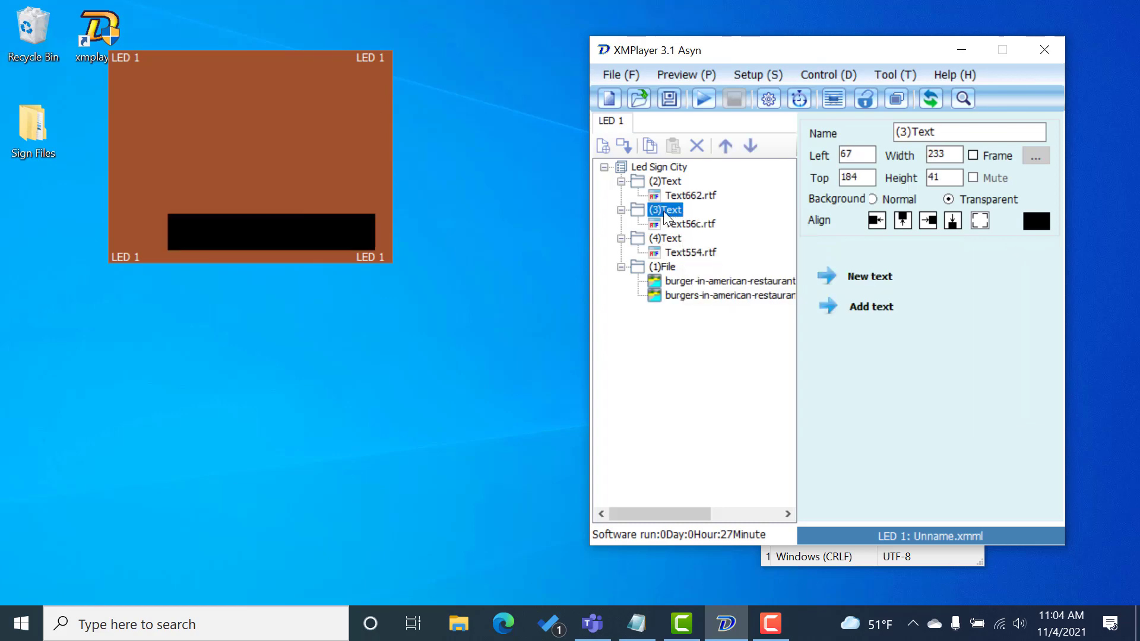
right_click(665, 171)
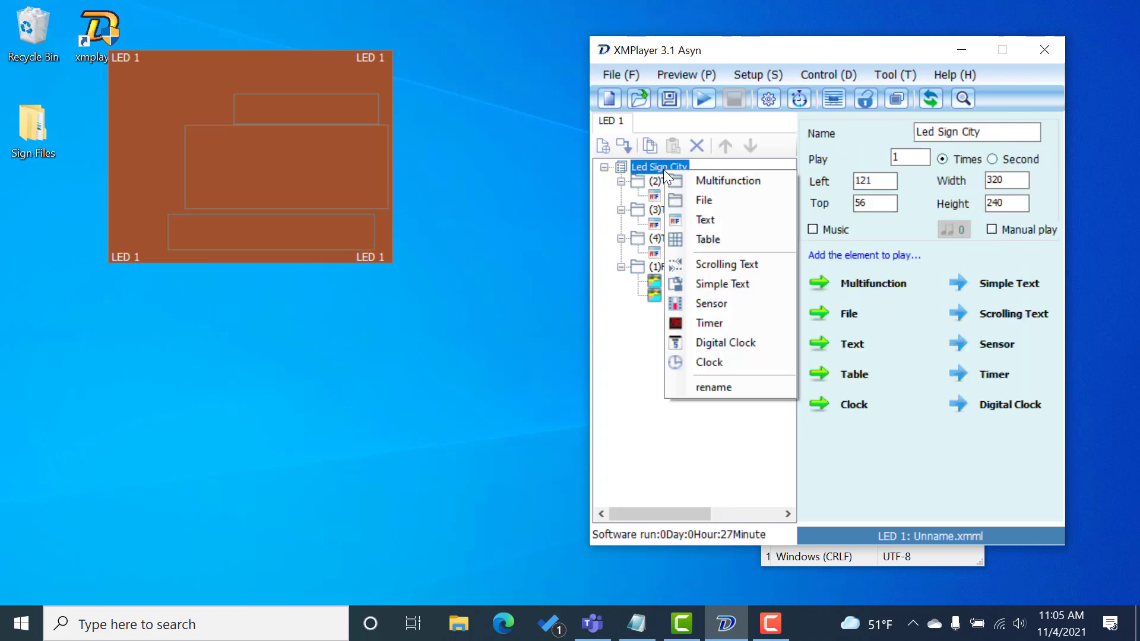
left_click(851, 346)
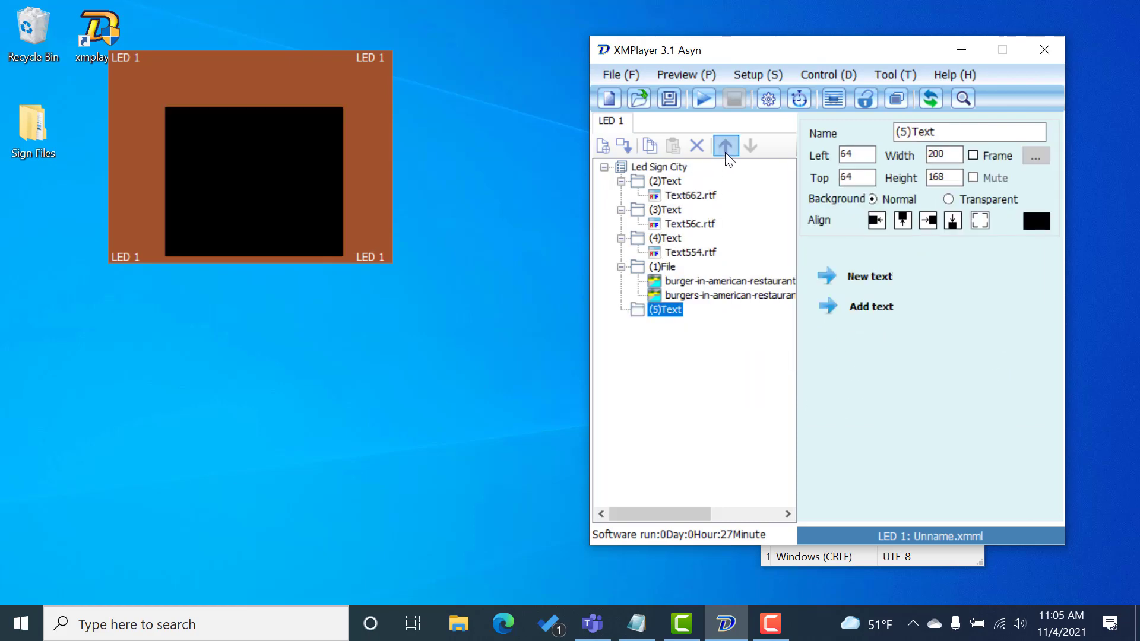
left_click(726, 146)
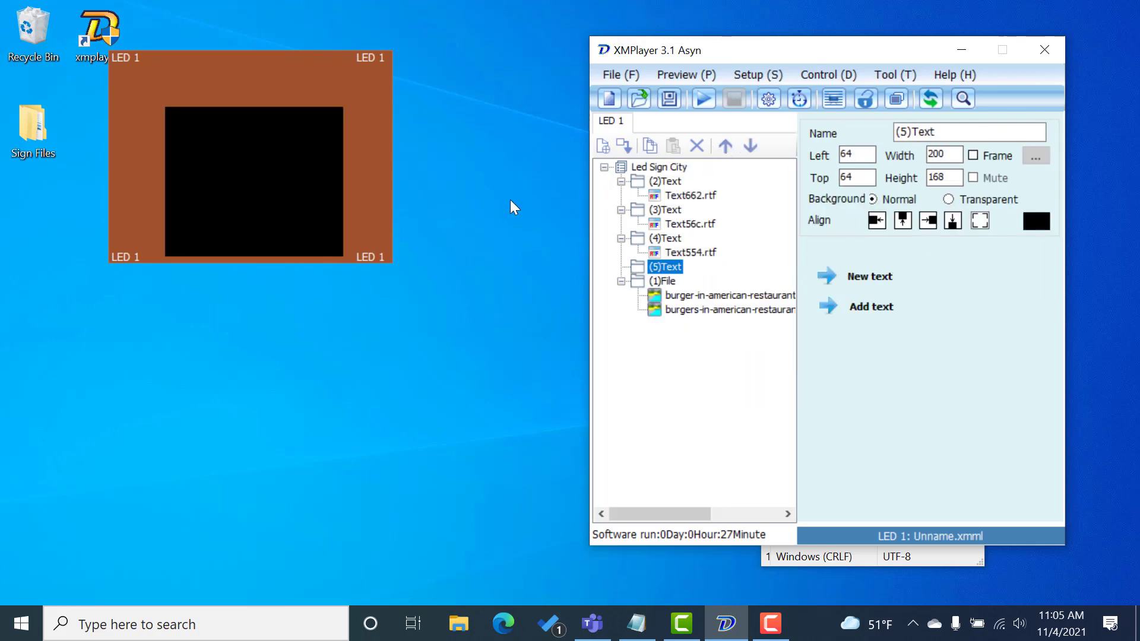
right_click(684, 222)
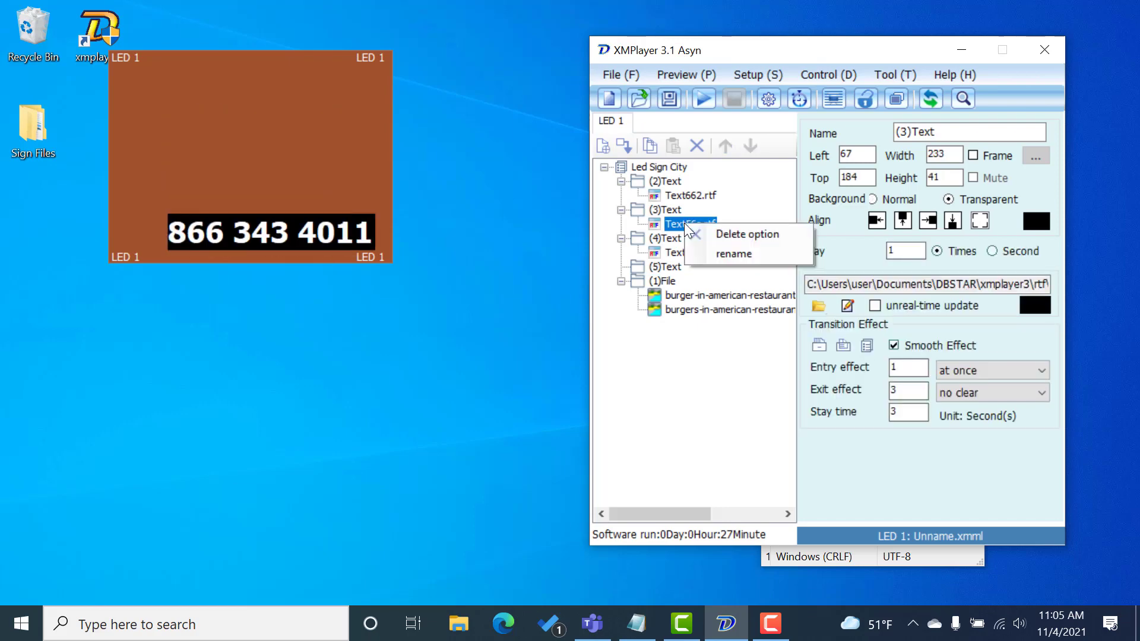
left_click(666, 223)
double_click(667, 223)
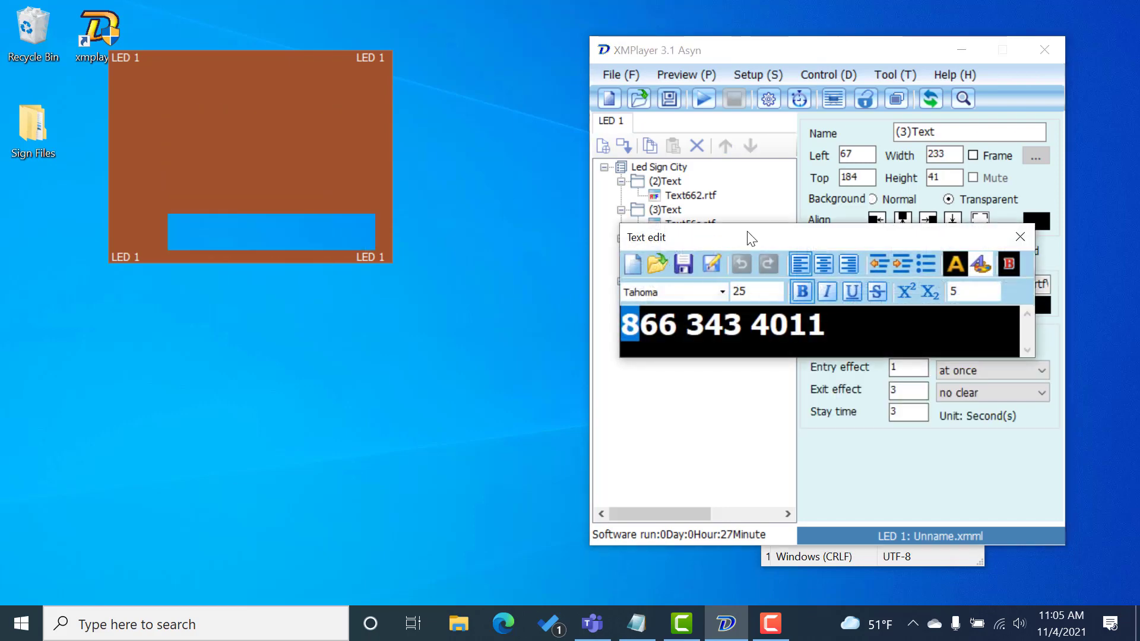
left_click(1016, 234)
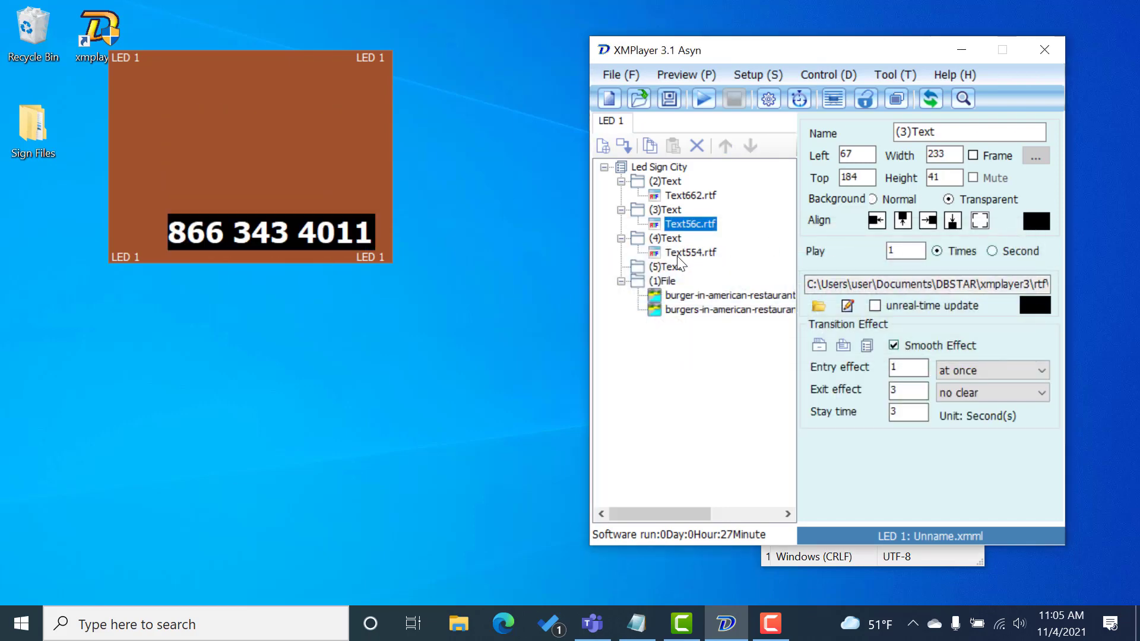
- Cut the "Starts @5" line out of the happy hour text, save it, and shrink its area to about 229 by 55
left_click(681, 252)
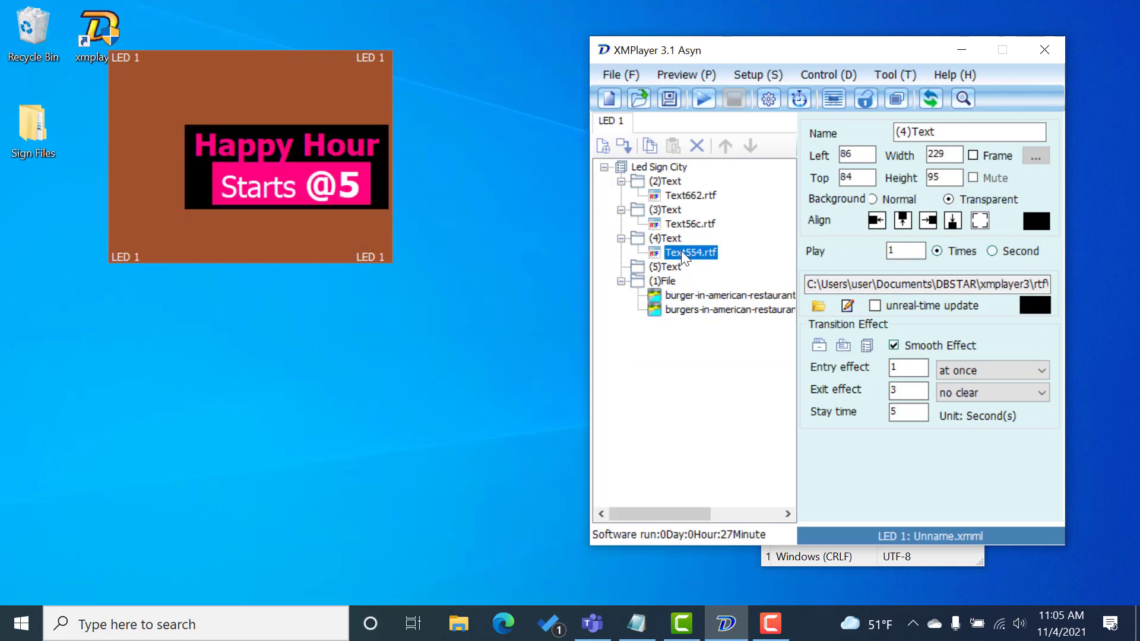
double_click(682, 252)
left_click(682, 251)
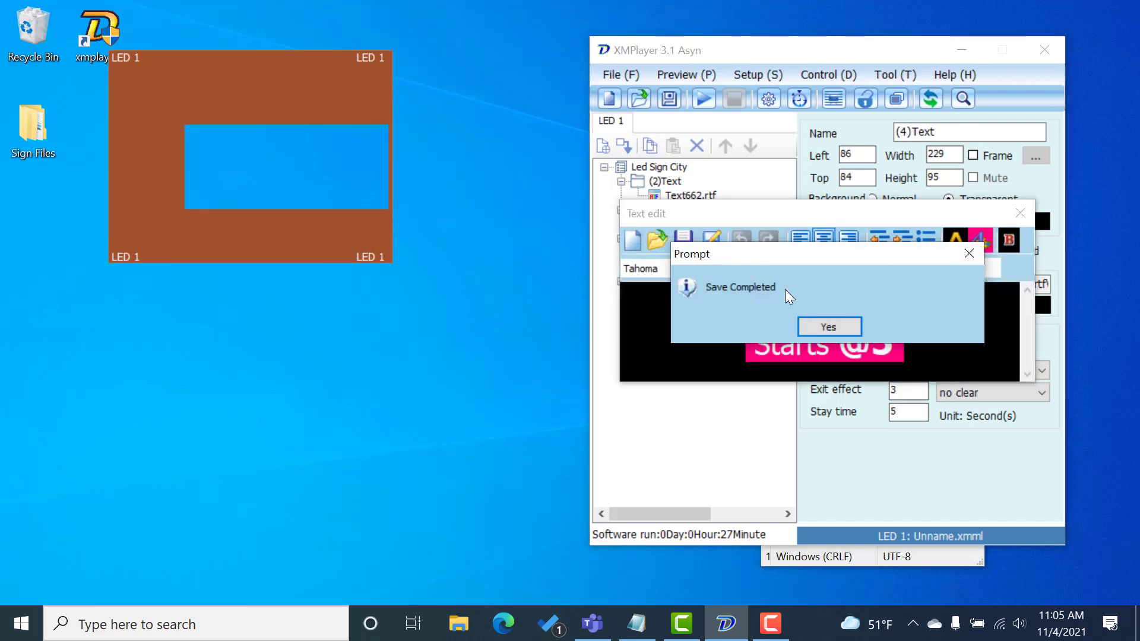
left_click(833, 326)
left_click(900, 344)
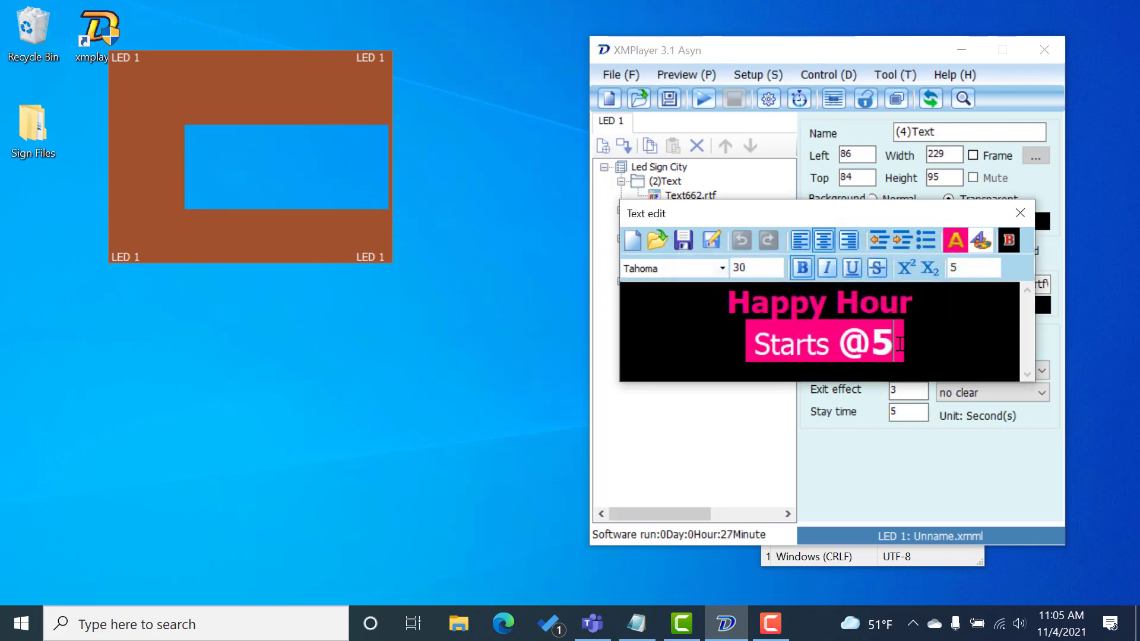
triple_click(827, 341)
key("ctrl+c")
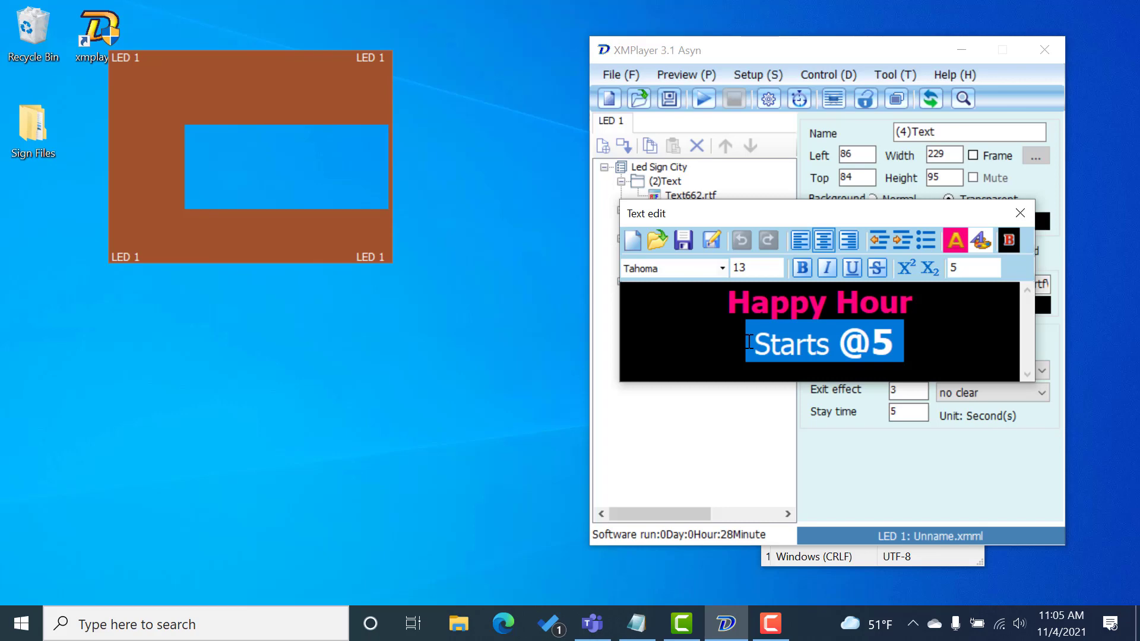
key("Delete")
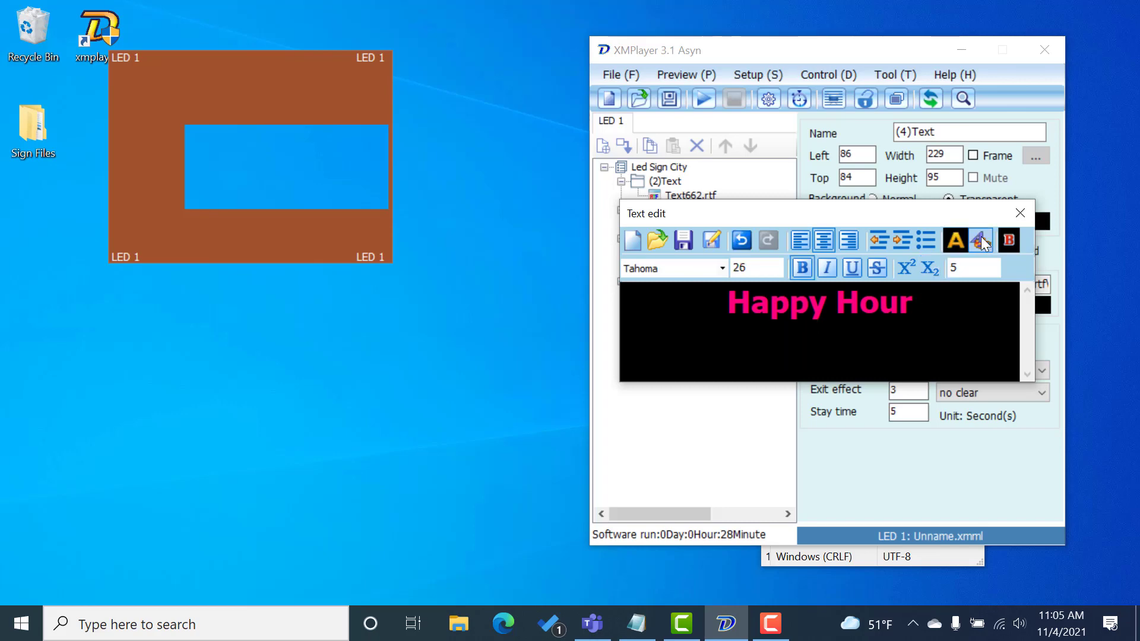
left_click(1014, 217)
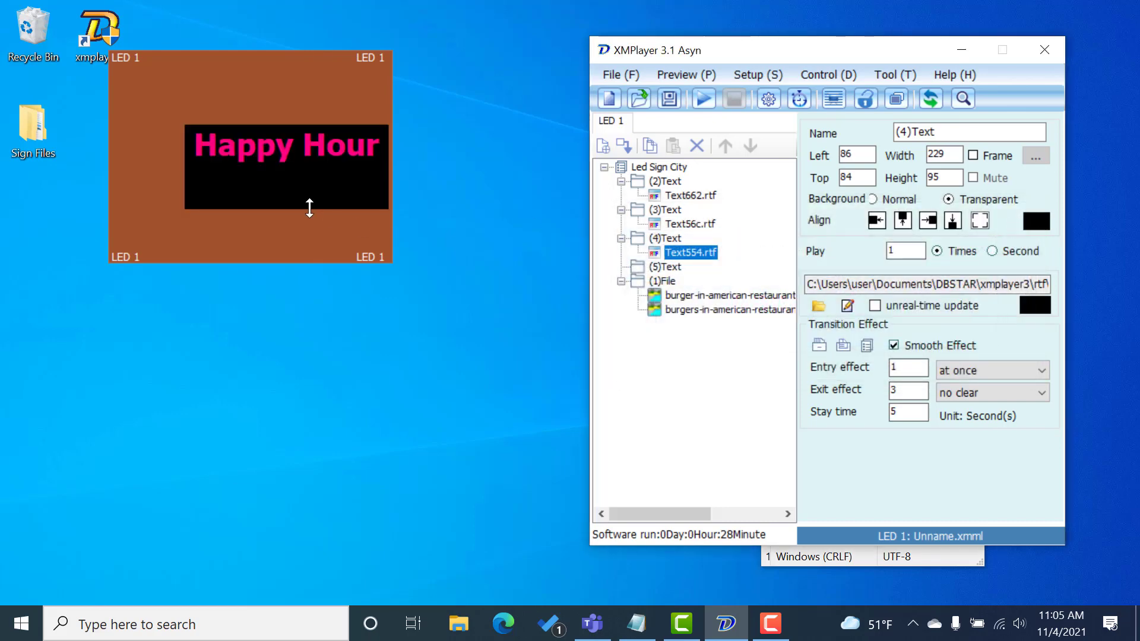
left_click_drag(310, 207, 305, 172)
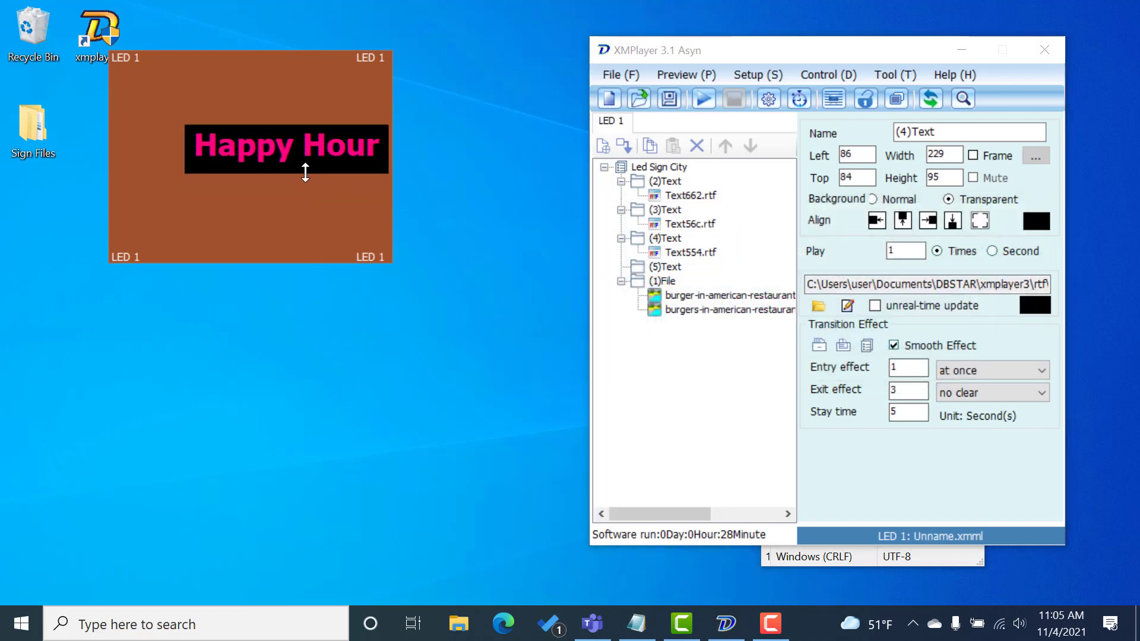
- Create a text in the empty text area, paste the "Starts @5" line into it and close the editor
left_click(665, 268)
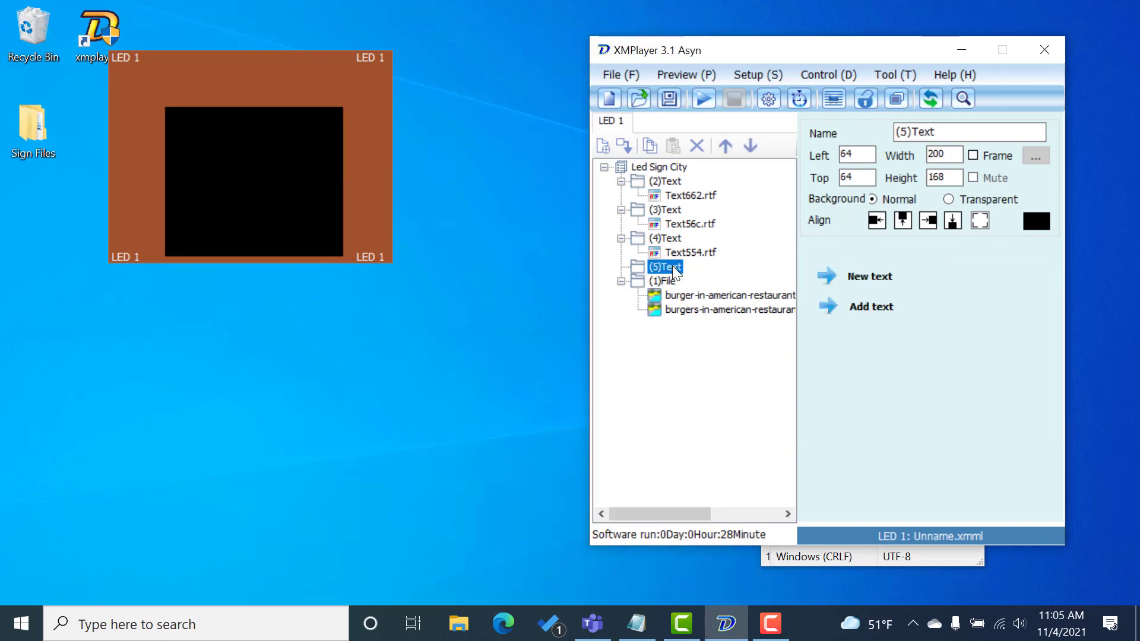
left_click(868, 277)
key("ctrl+v")
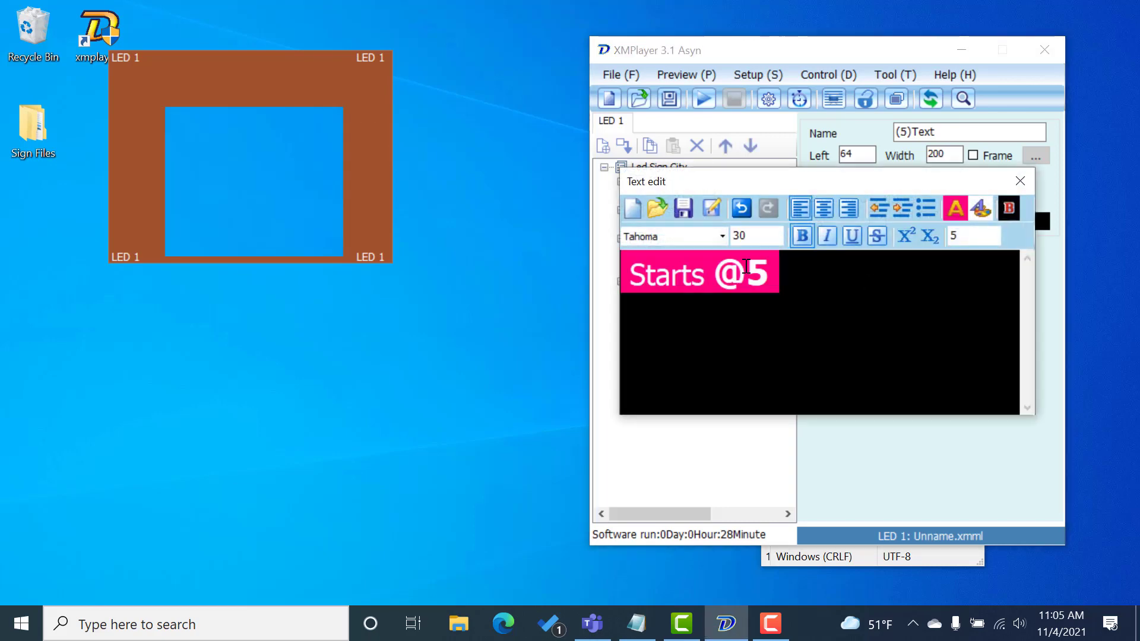
left_click(1020, 181)
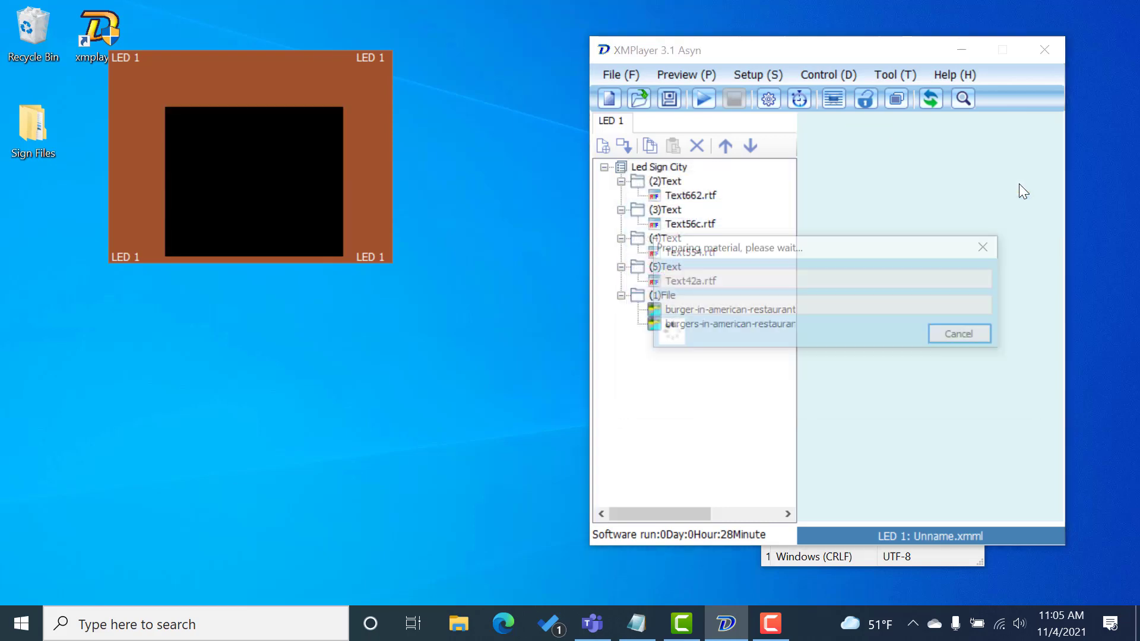
- Move the burger image area aside to about left -123, top 203, and select the happy hour area
left_click(150, 84)
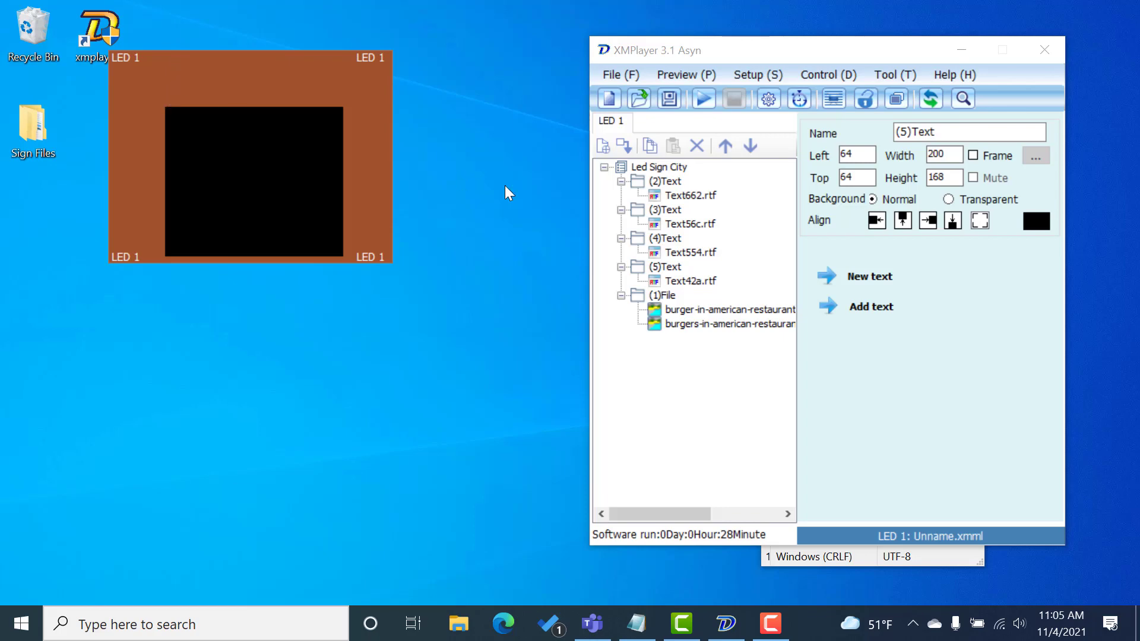
right_click(694, 309)
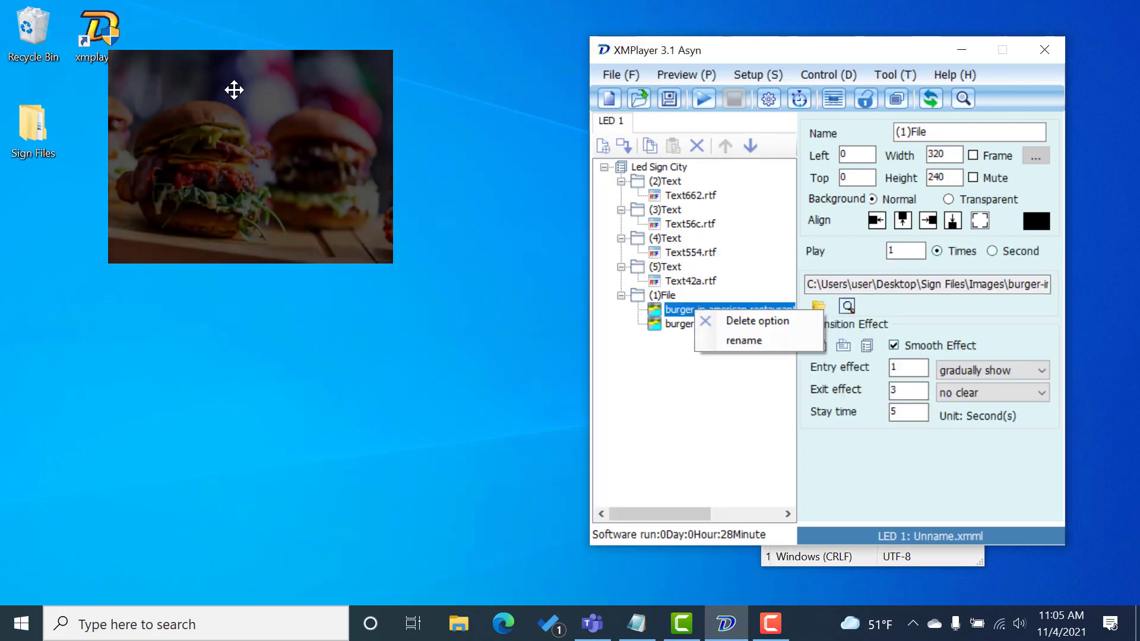
left_click_drag(218, 82, 108, 263)
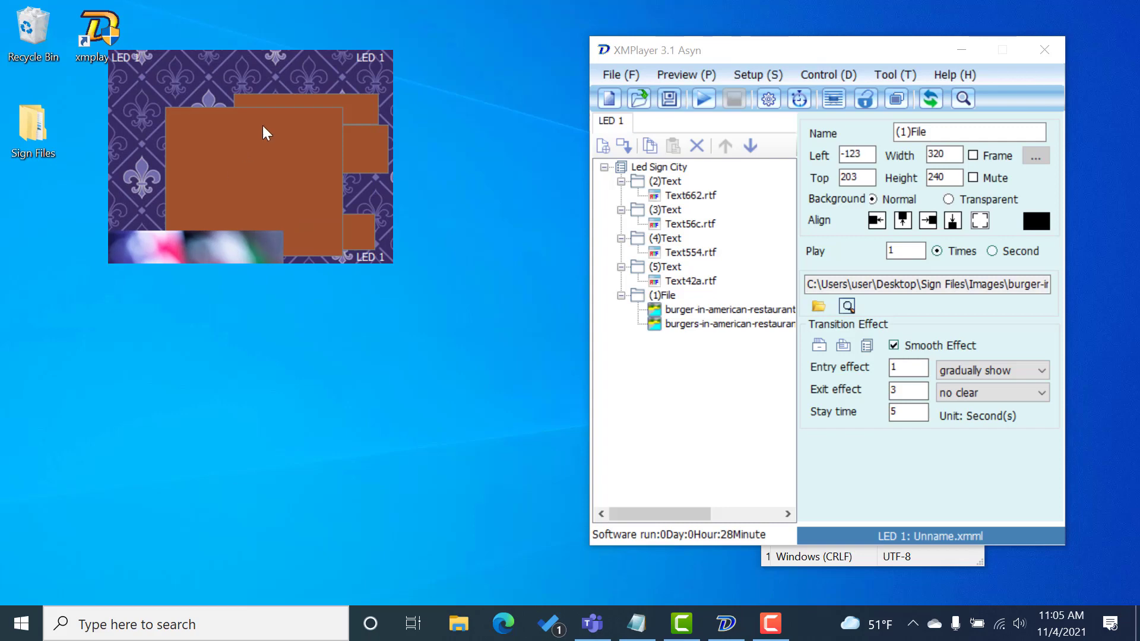
left_click(264, 129)
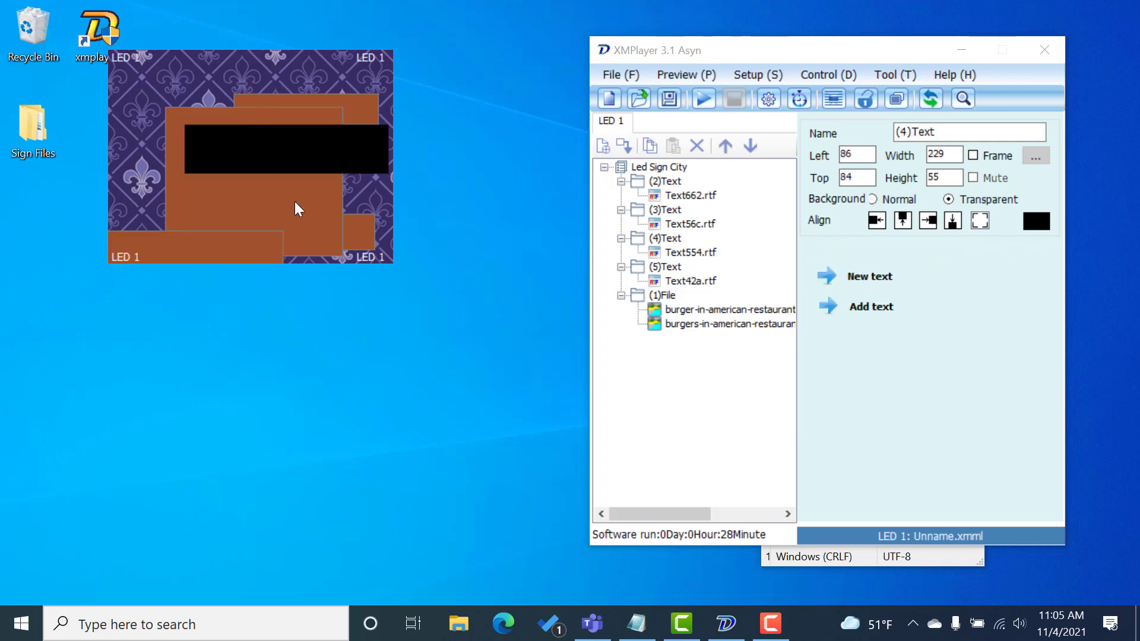
- Shrink the "Starts @5" text area to about 200 by 51, place it near left 103, top 131, and preview the program
left_click(311, 252)
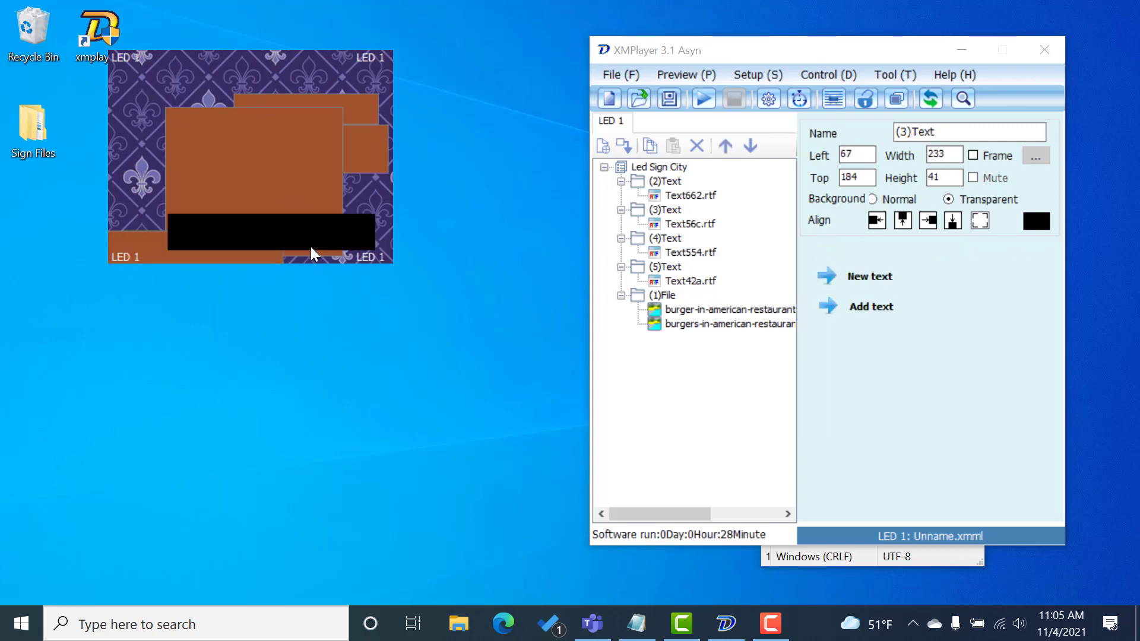
left_click(310, 206)
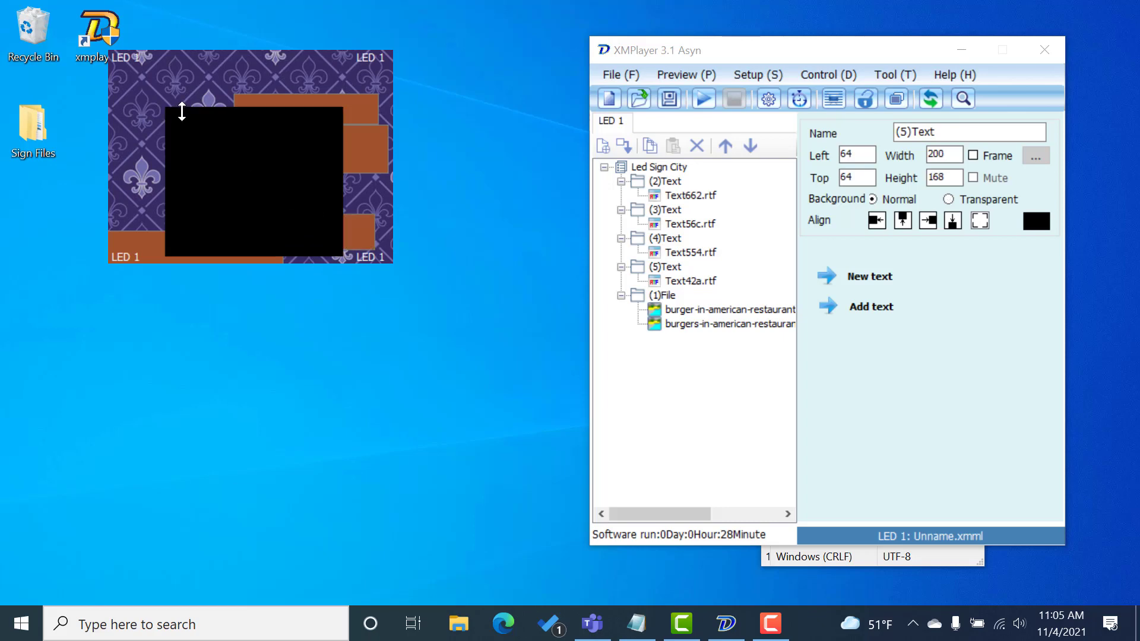
left_click_drag(182, 109, 236, 178)
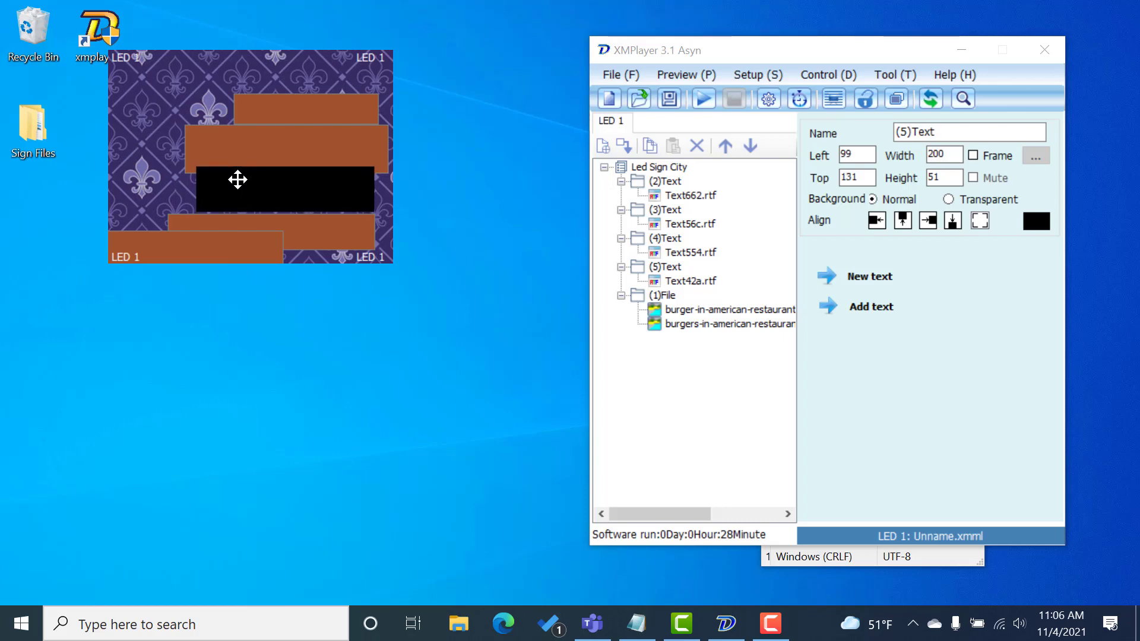
left_click(703, 99)
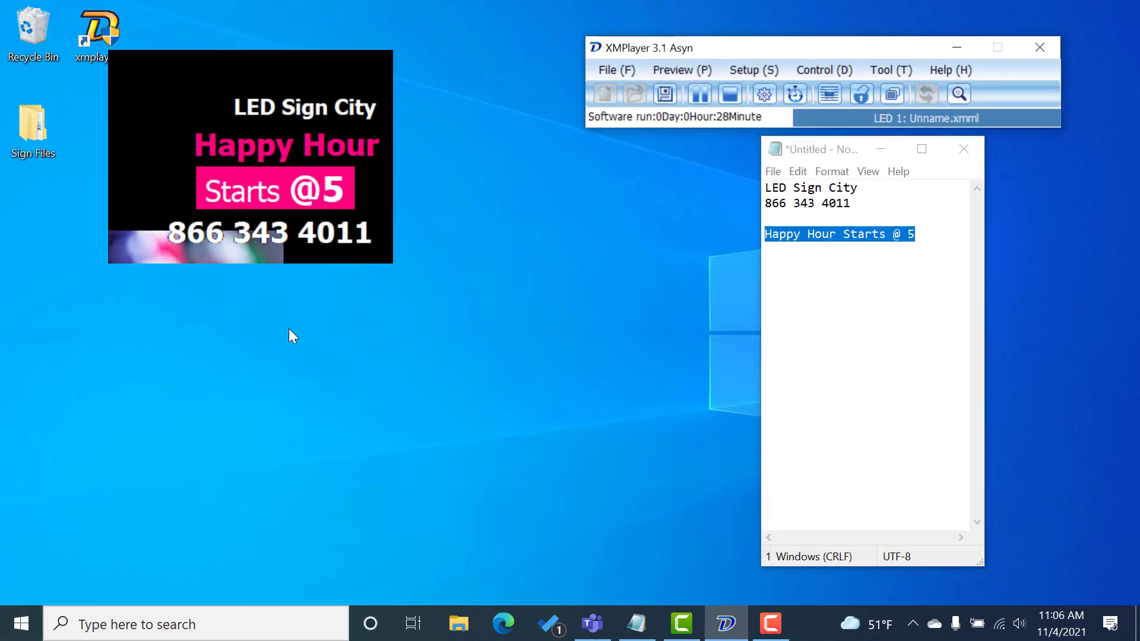
left_click(730, 95)
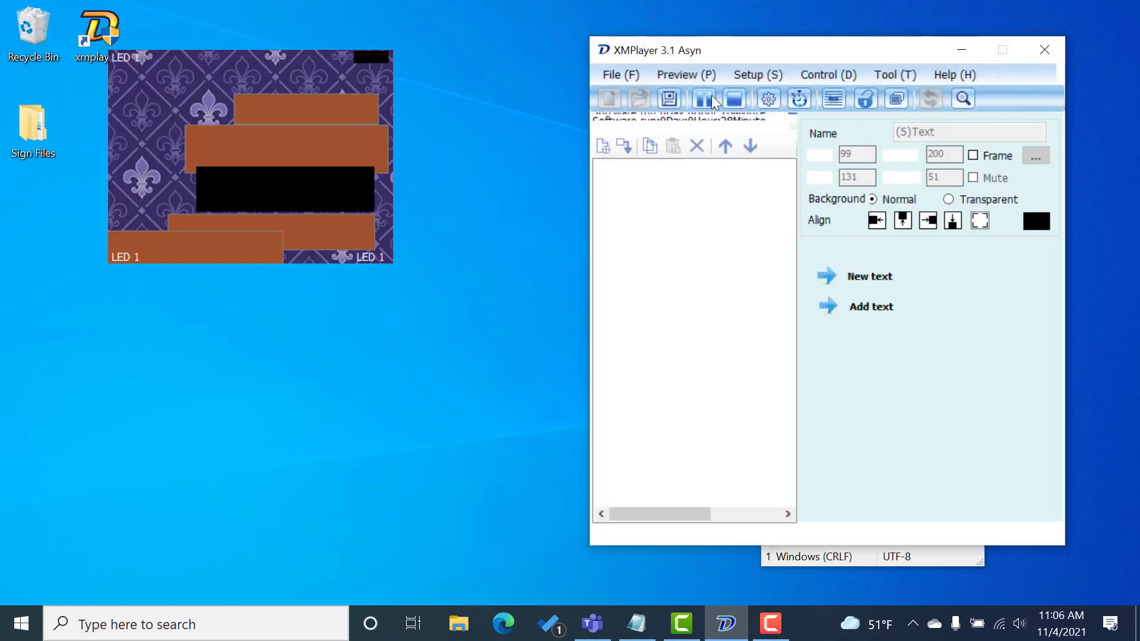
left_click_drag(275, 199, 279, 199)
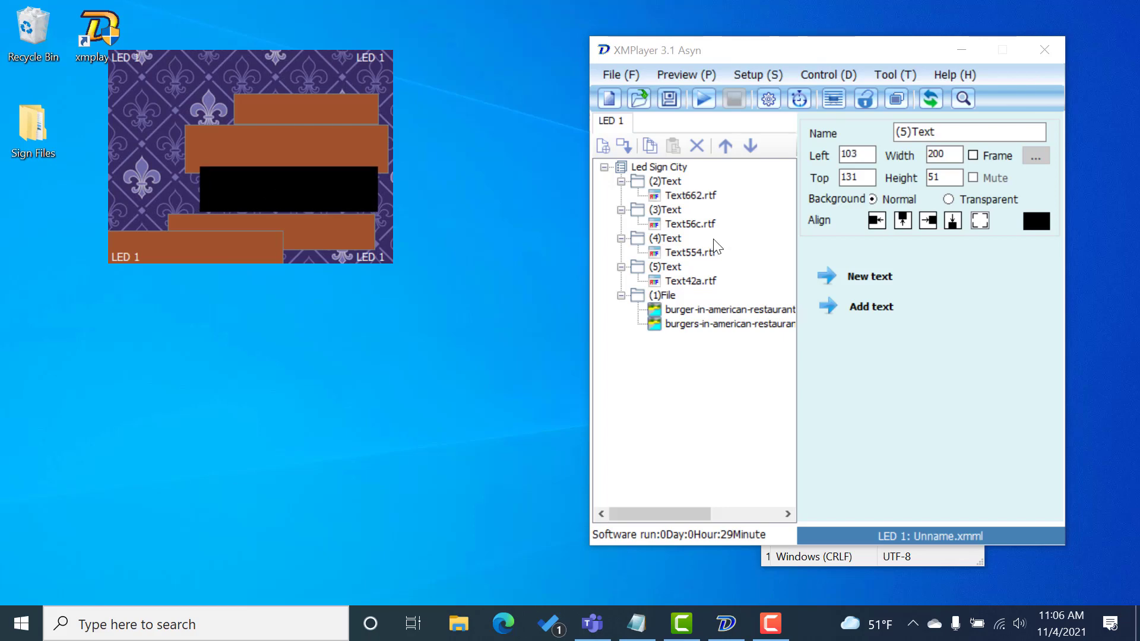
- Try the move left entry effect on the phone number text and return it to at once
left_click(683, 224)
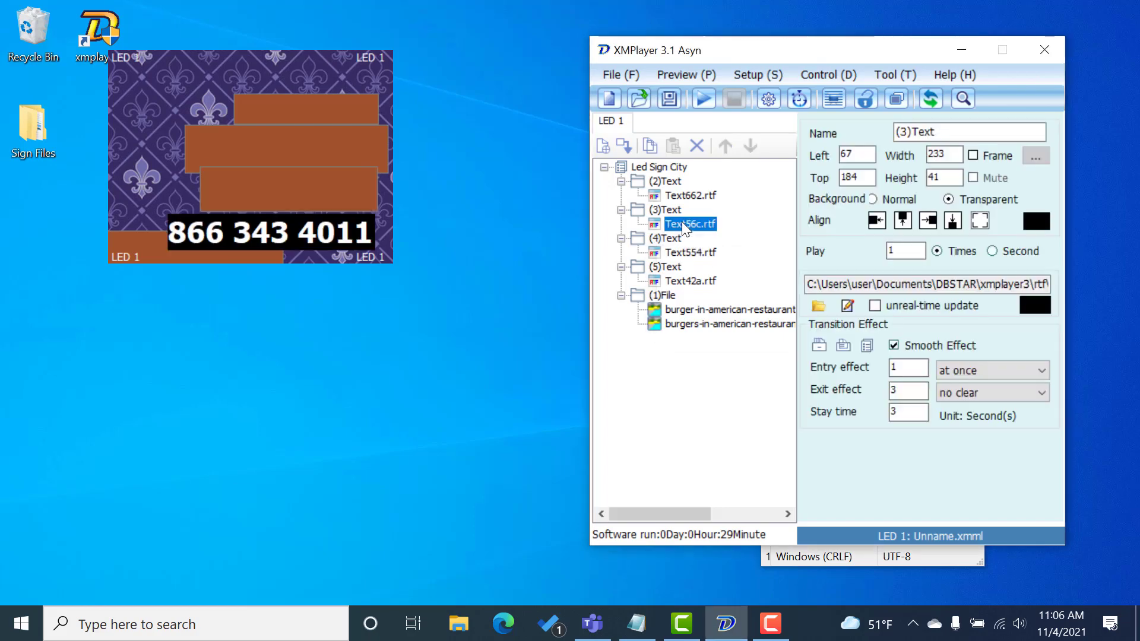
left_click(993, 370)
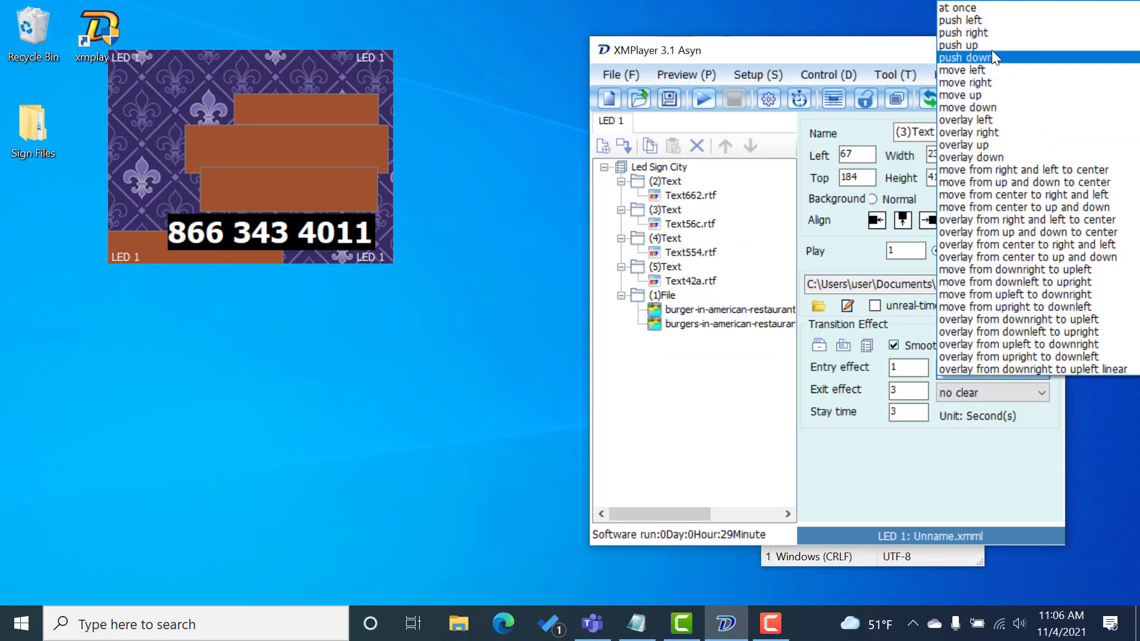
left_click(972, 72)
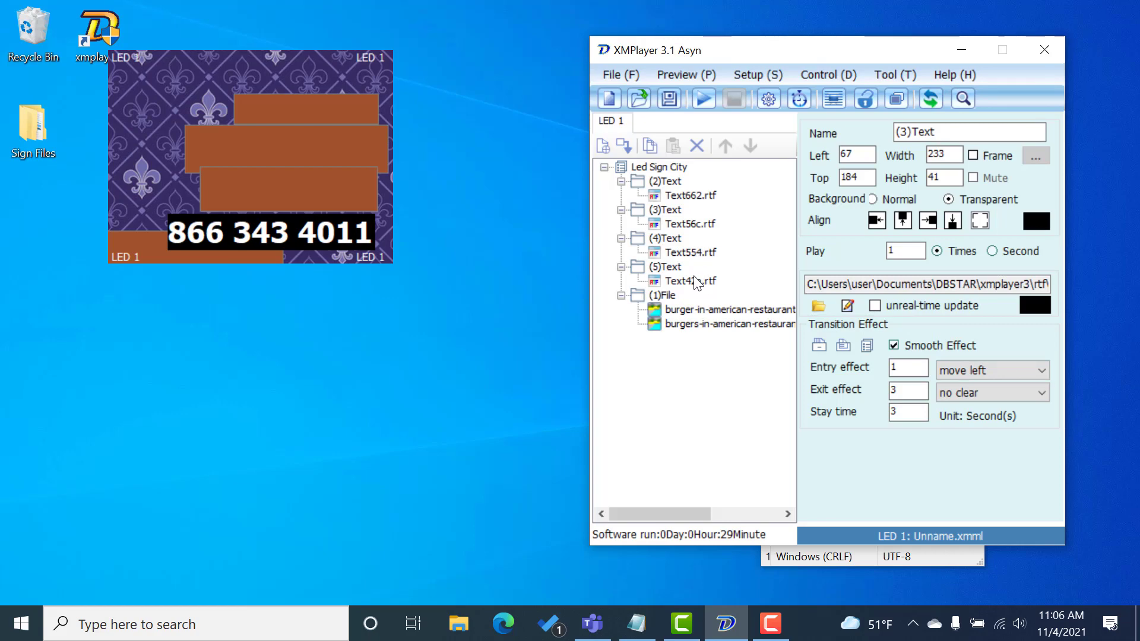
left_click(964, 373)
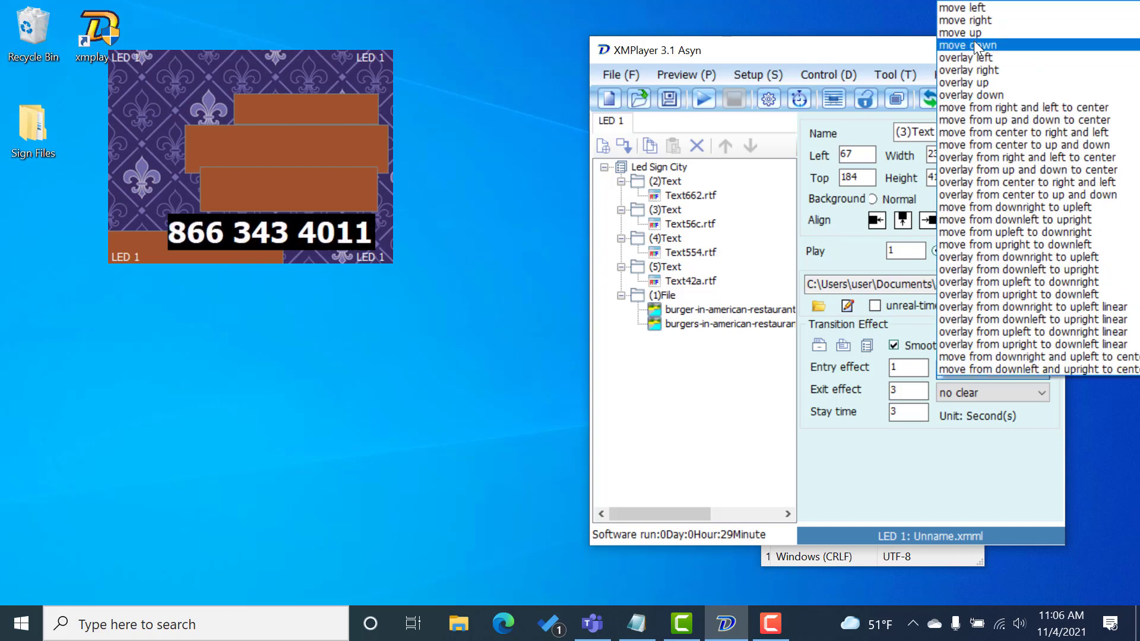
scroll(974, 42, "up", 2)
scroll(973, 41, "up", 2)
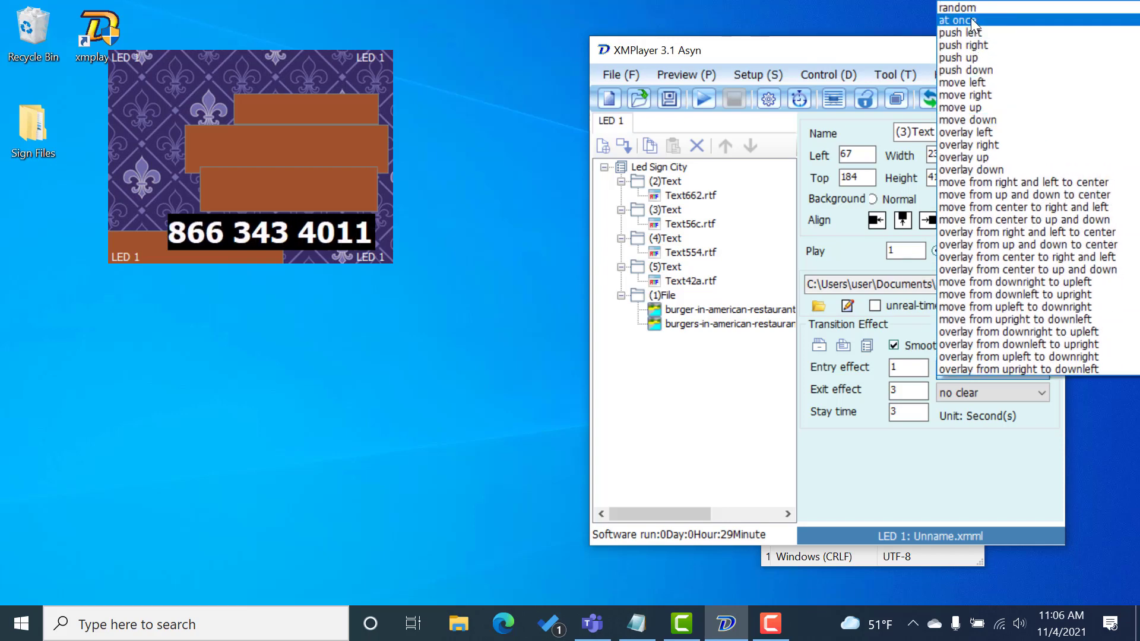
left_click(971, 19)
- Set the entry effect to move left for the "Starts @5" text and to move right for the "Happy Hour" text
left_click(703, 285)
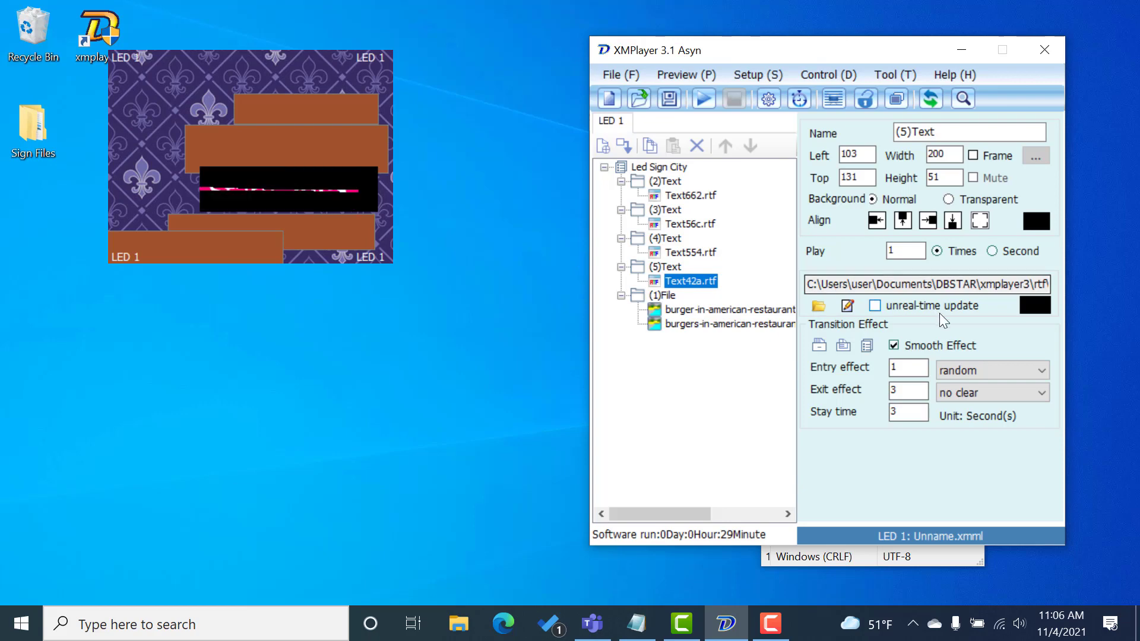
left_click(999, 368)
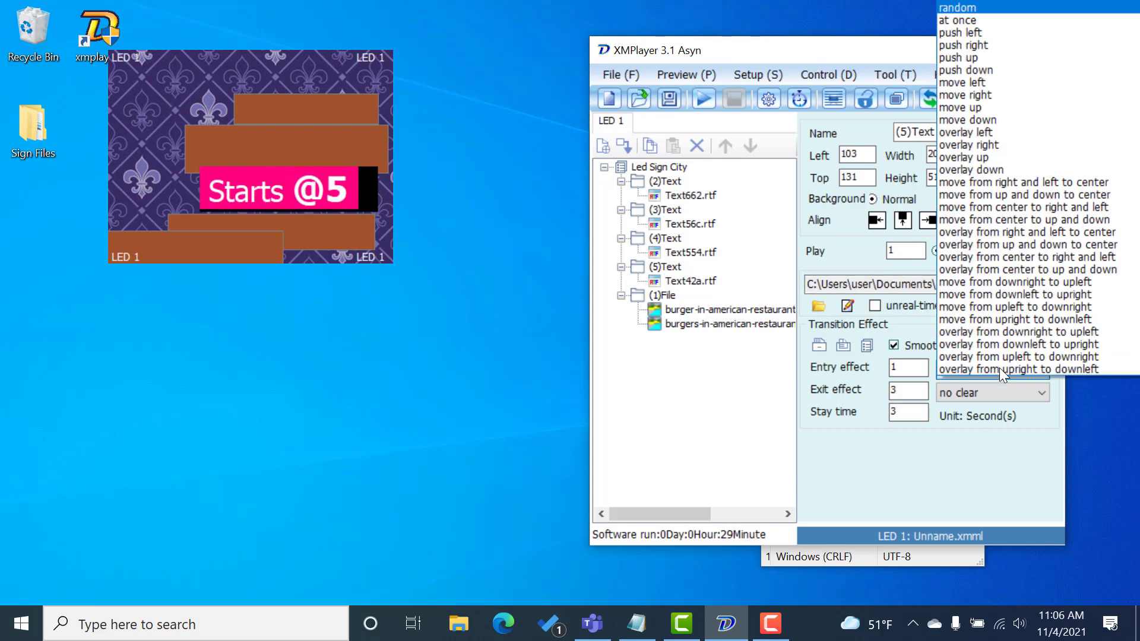
left_click(963, 82)
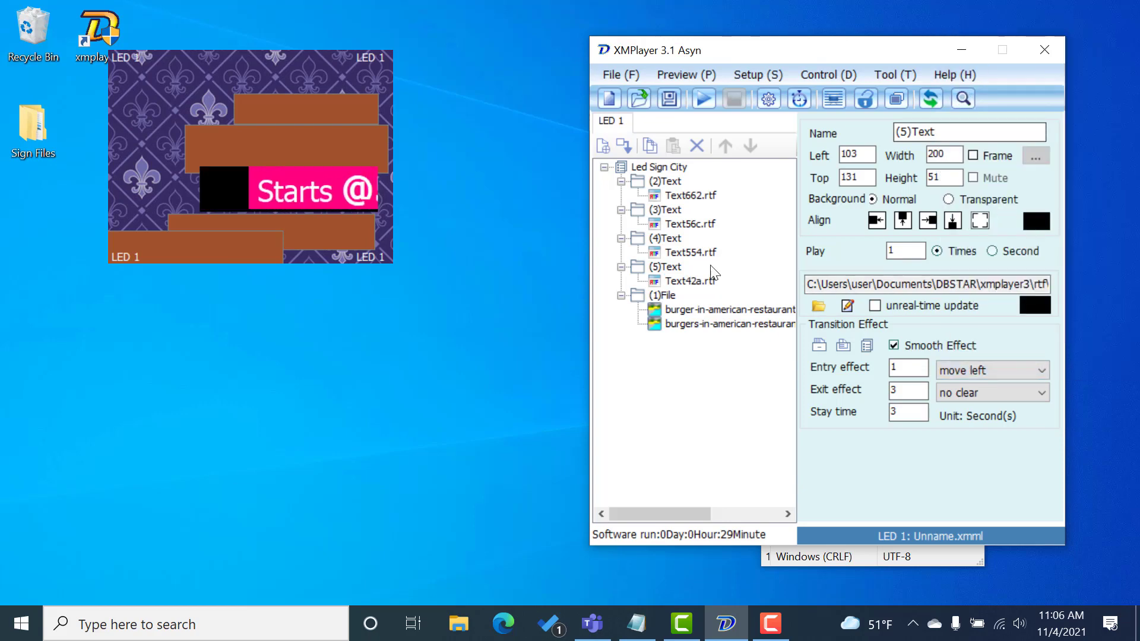
left_click(686, 254)
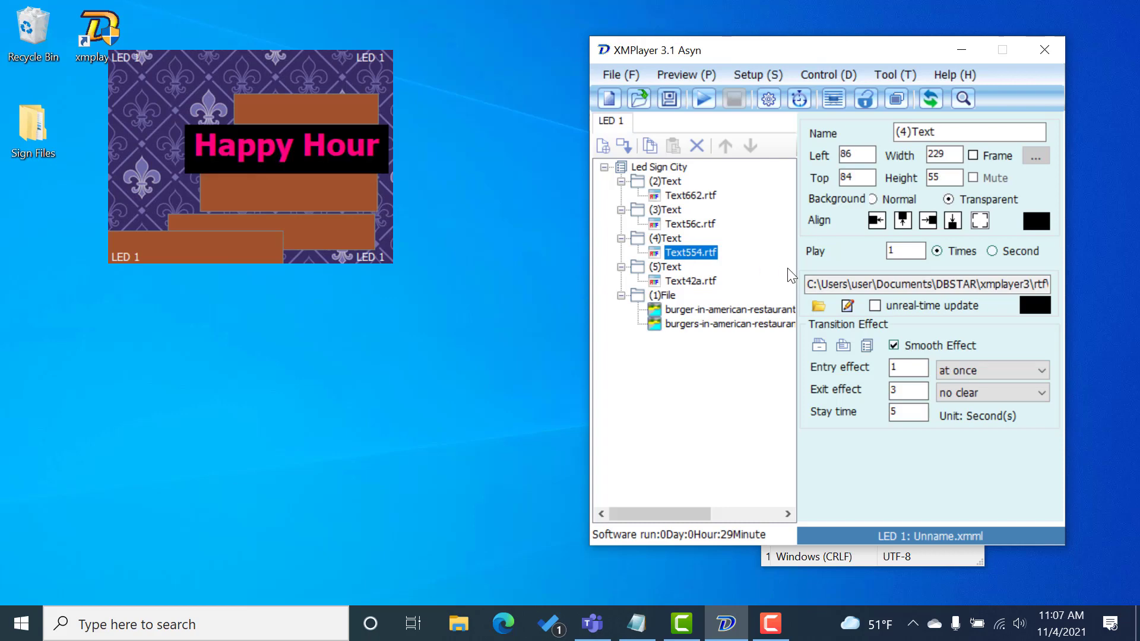
left_click(953, 370)
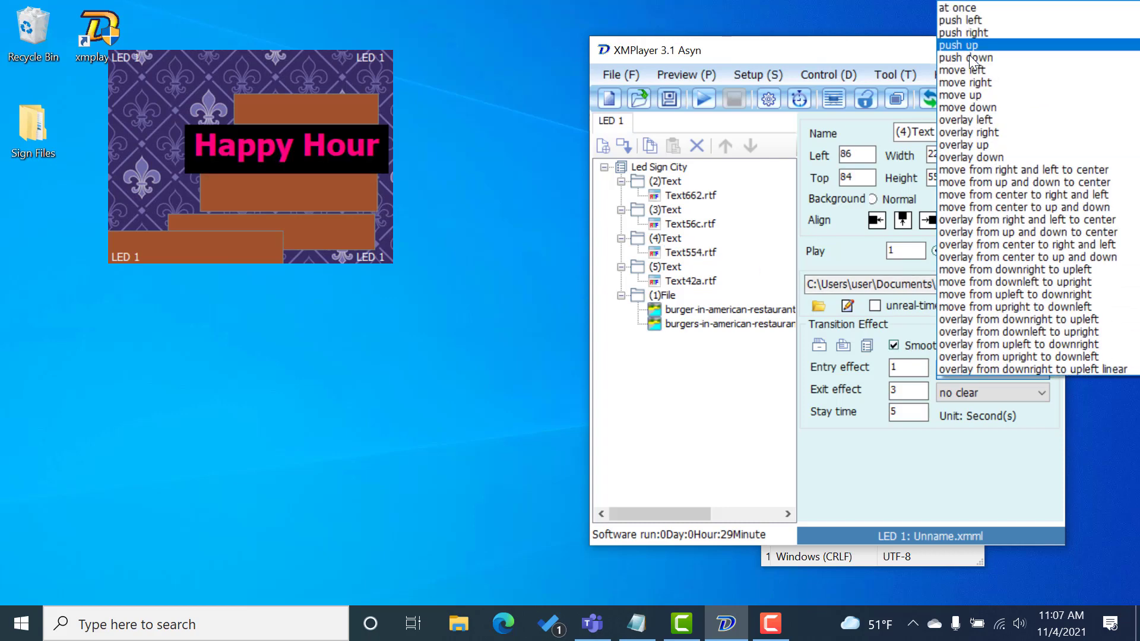
left_click(970, 81)
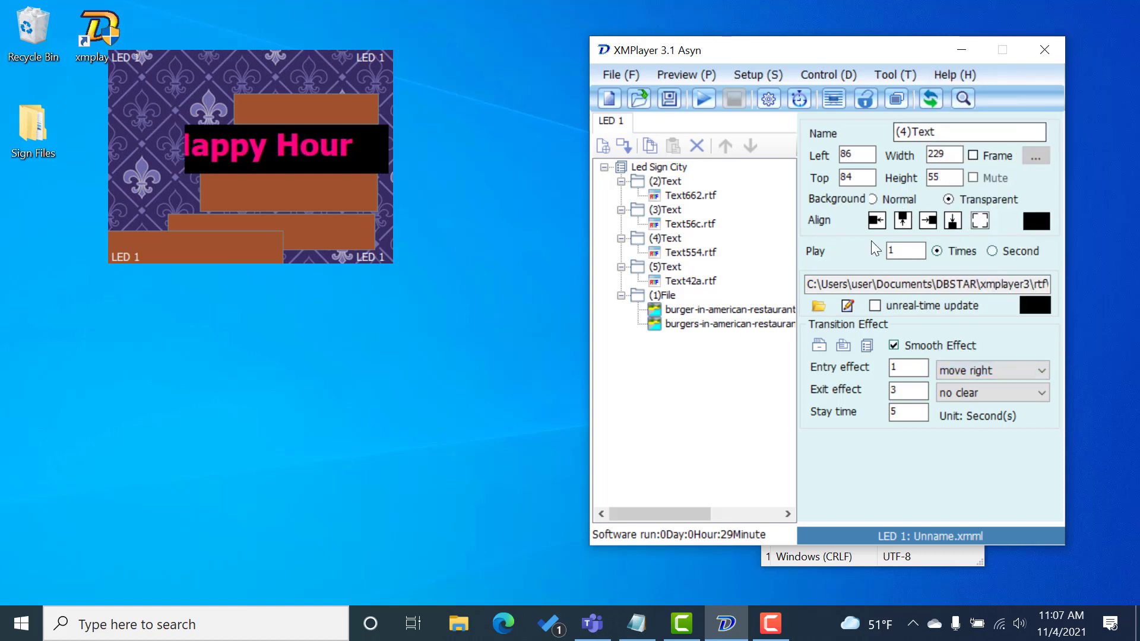
- Fit the burger image area to the full screen at left 0, top 0 and preview the program
left_click(694, 193)
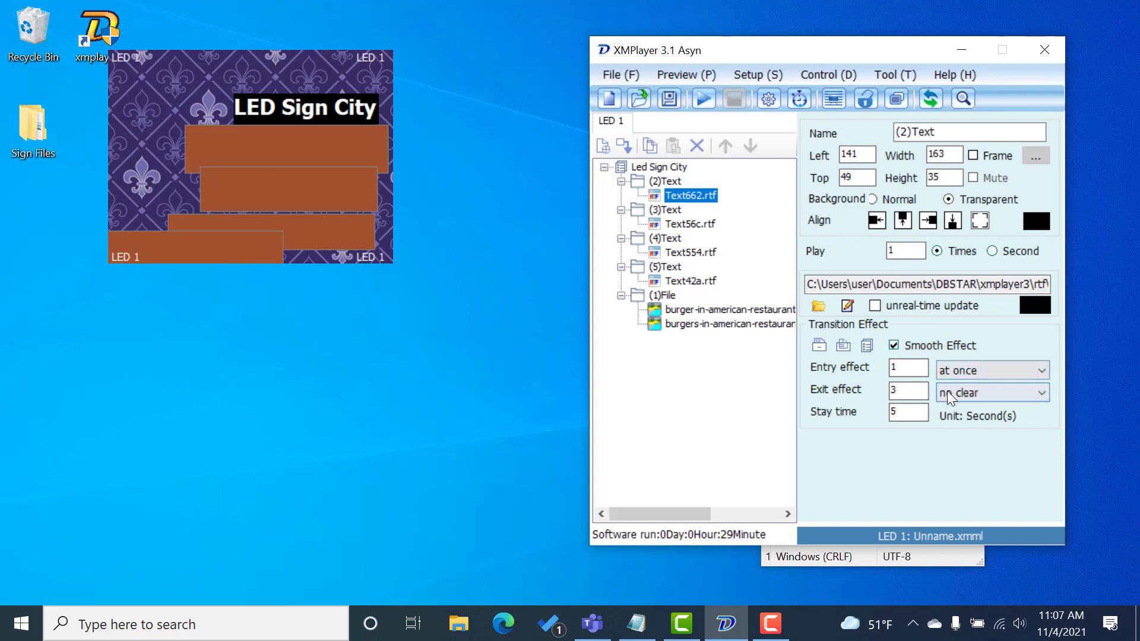
right_click(709, 313)
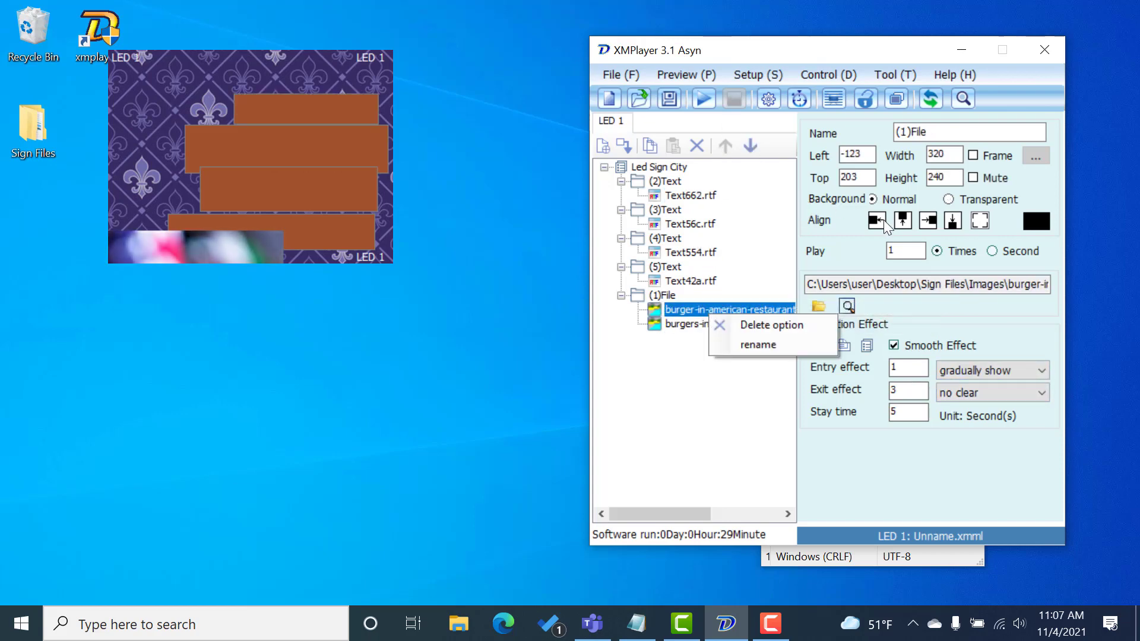
left_click(980, 223)
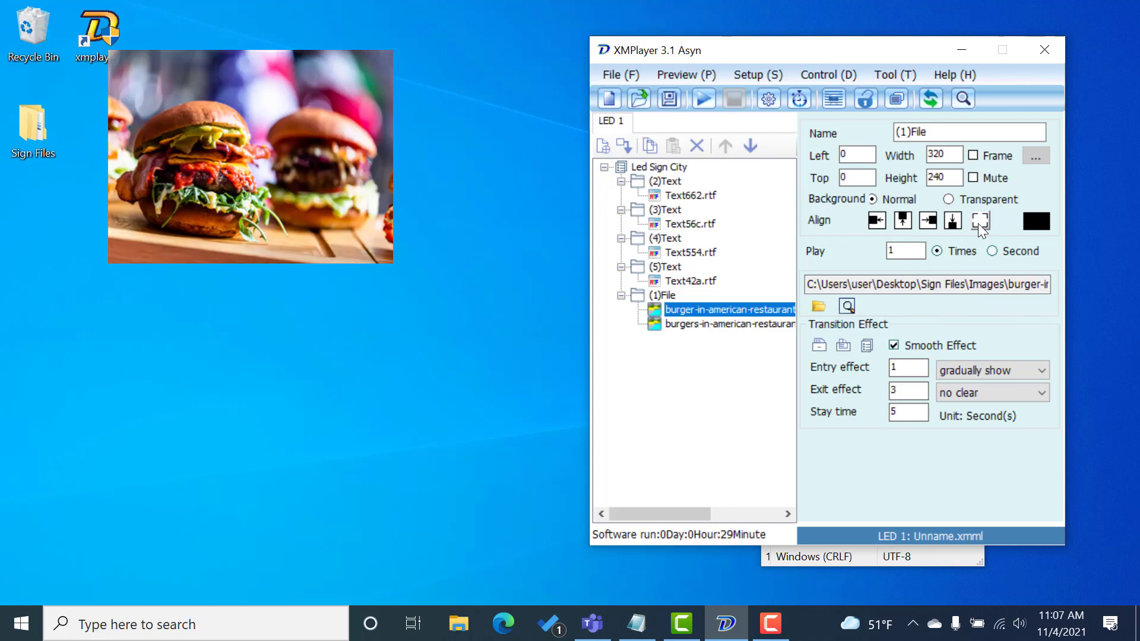
left_click(621, 73)
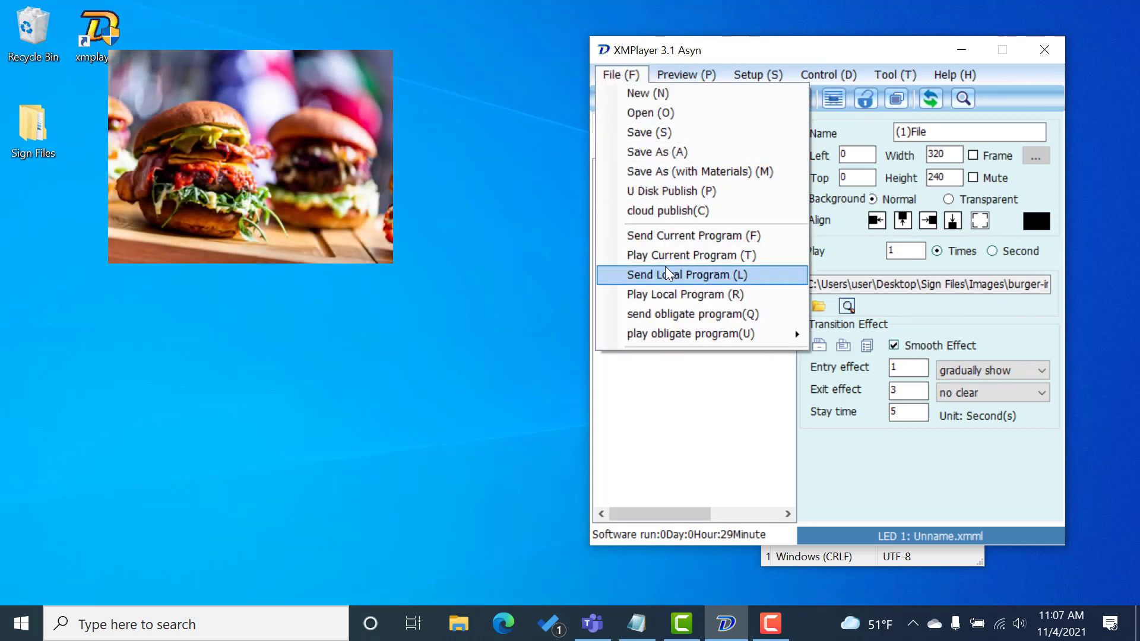
left_click(674, 422)
left_click(700, 98)
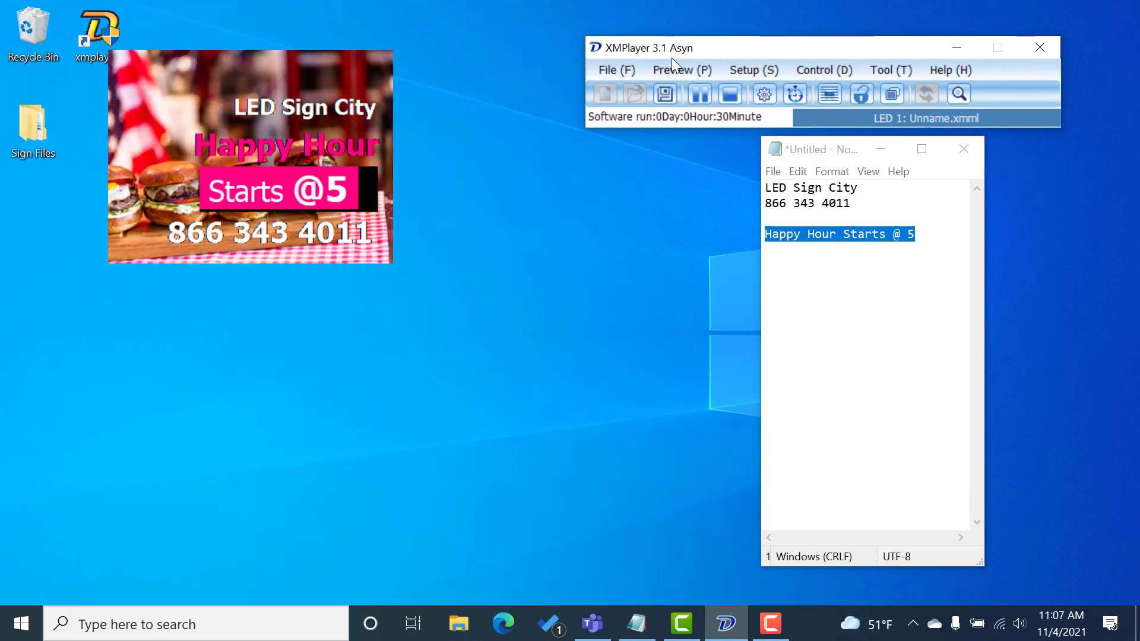
left_click(730, 95)
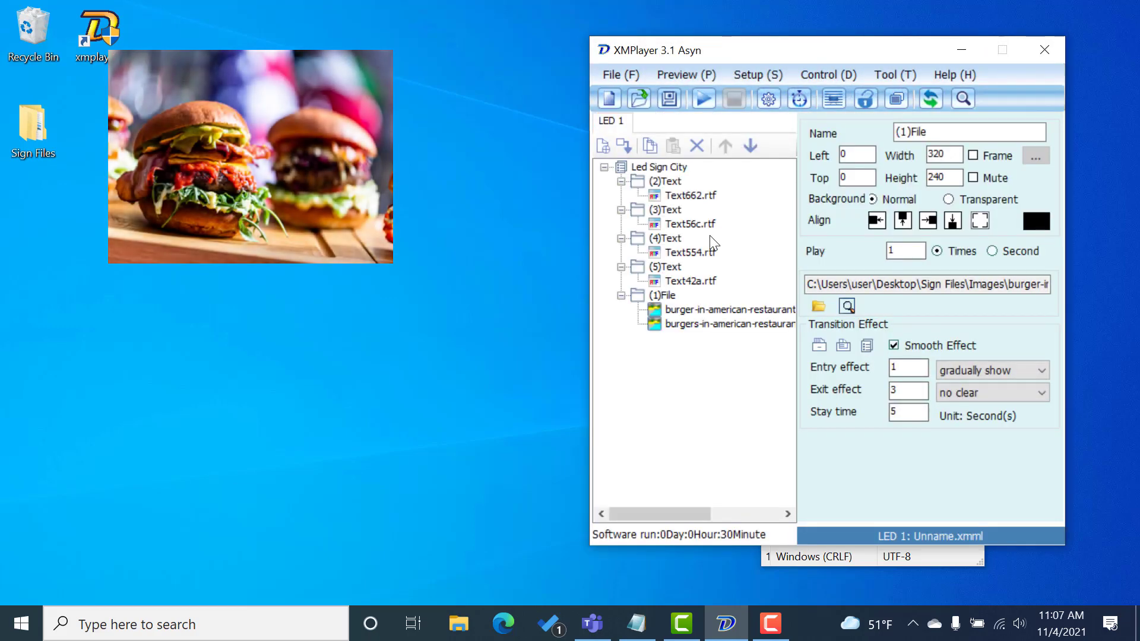
- Narrow the "Starts @5" area to about 179, move it near left 112, top 128, make its background transparent and preview it
left_click(699, 280)
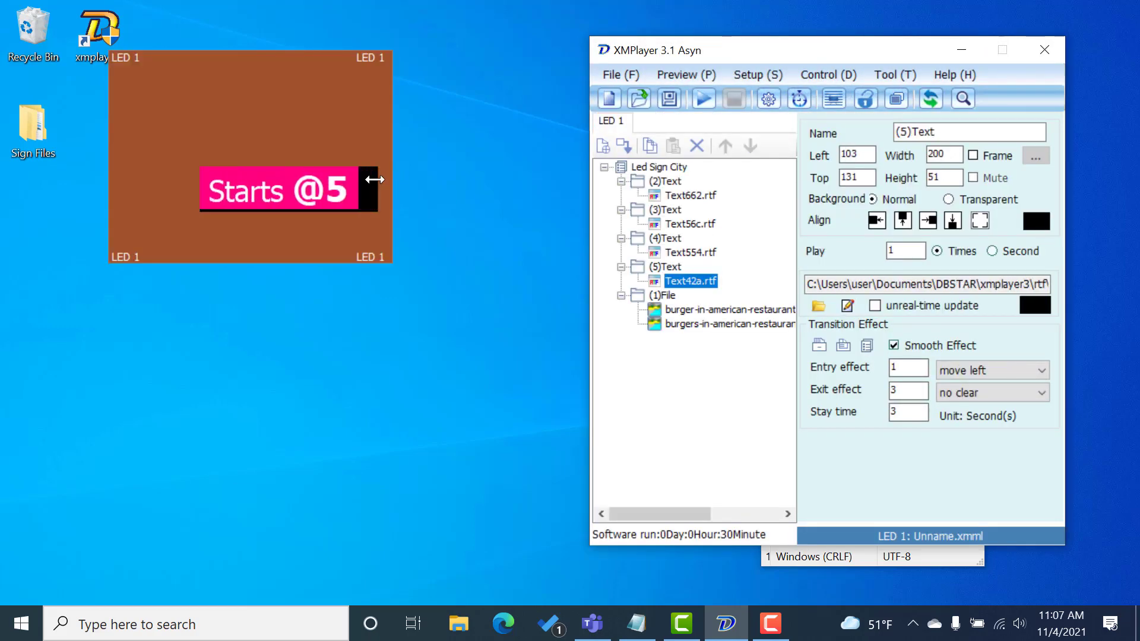
left_click_drag(375, 180, 305, 189)
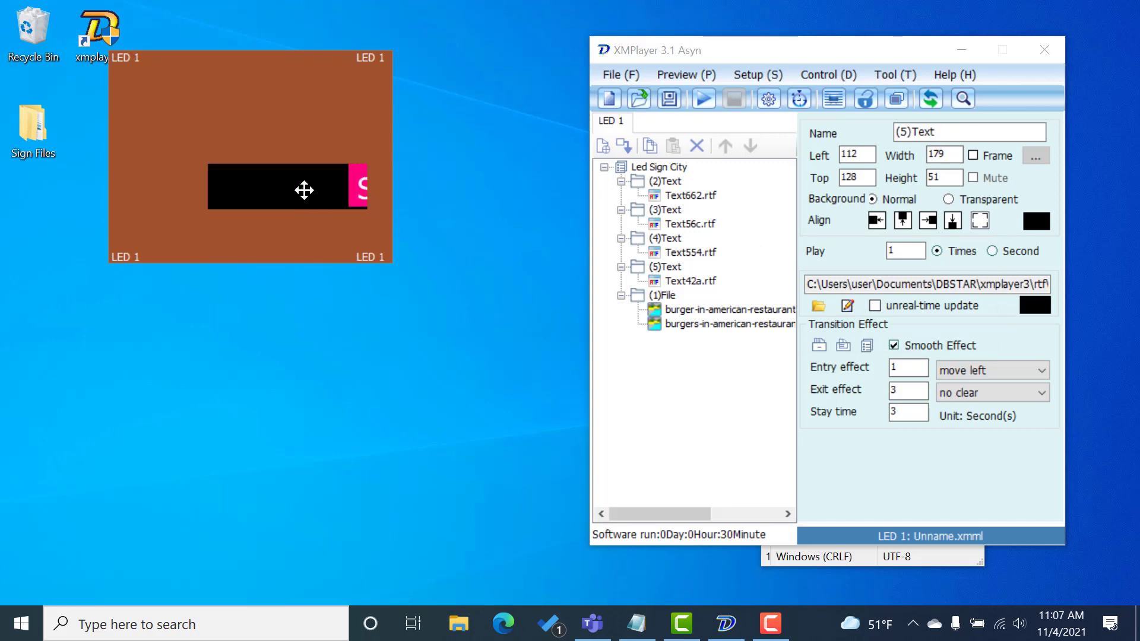
left_click(949, 198)
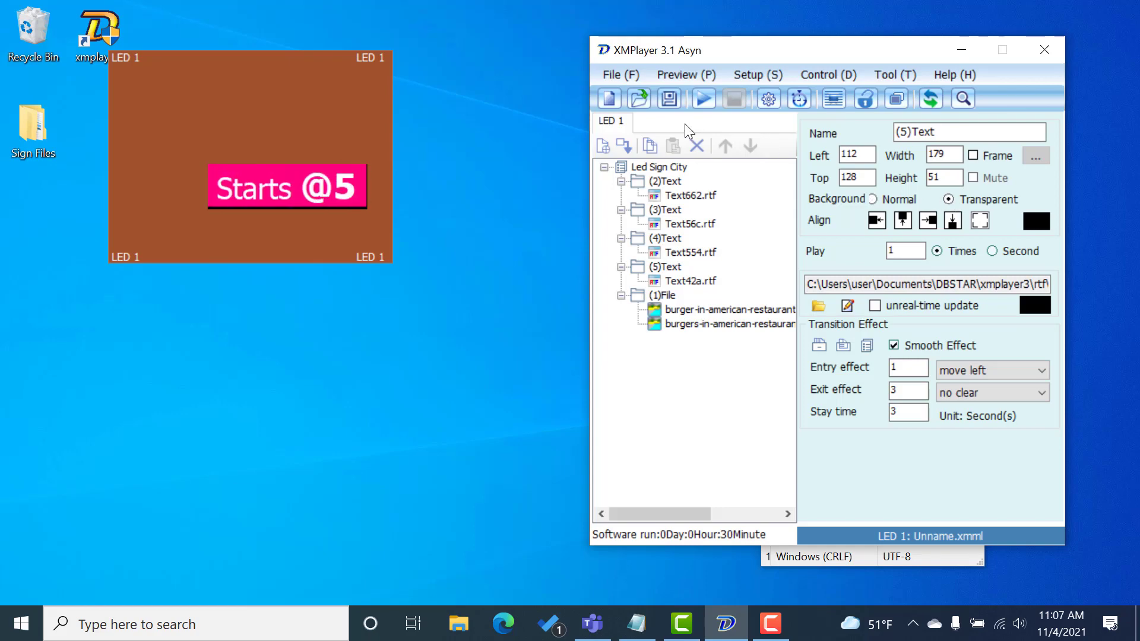
left_click(703, 99)
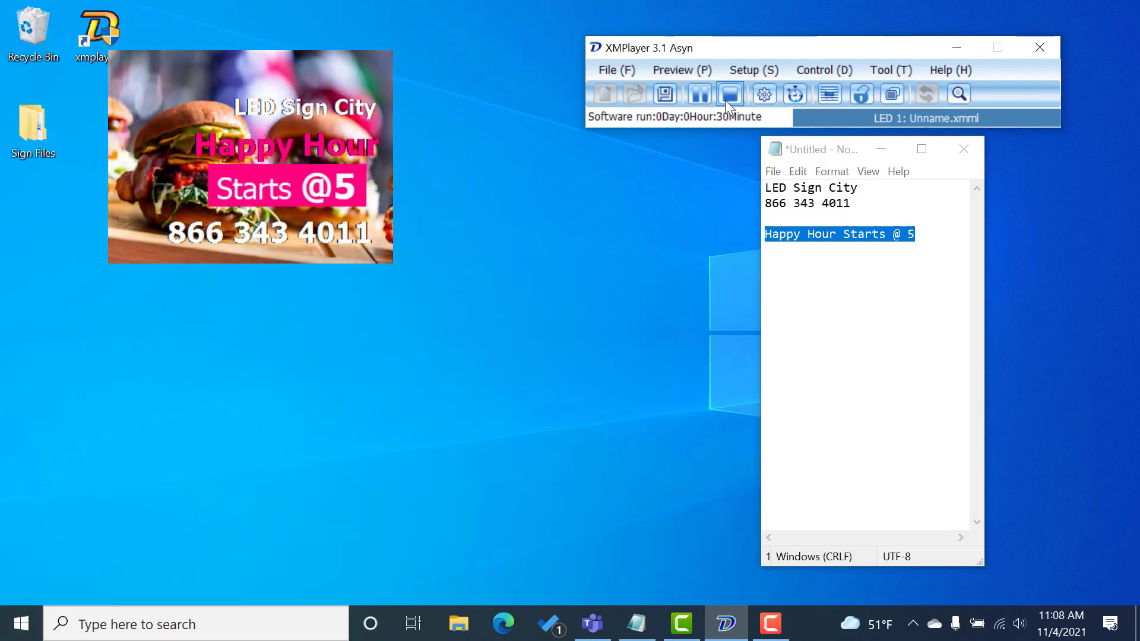
left_click(729, 95)
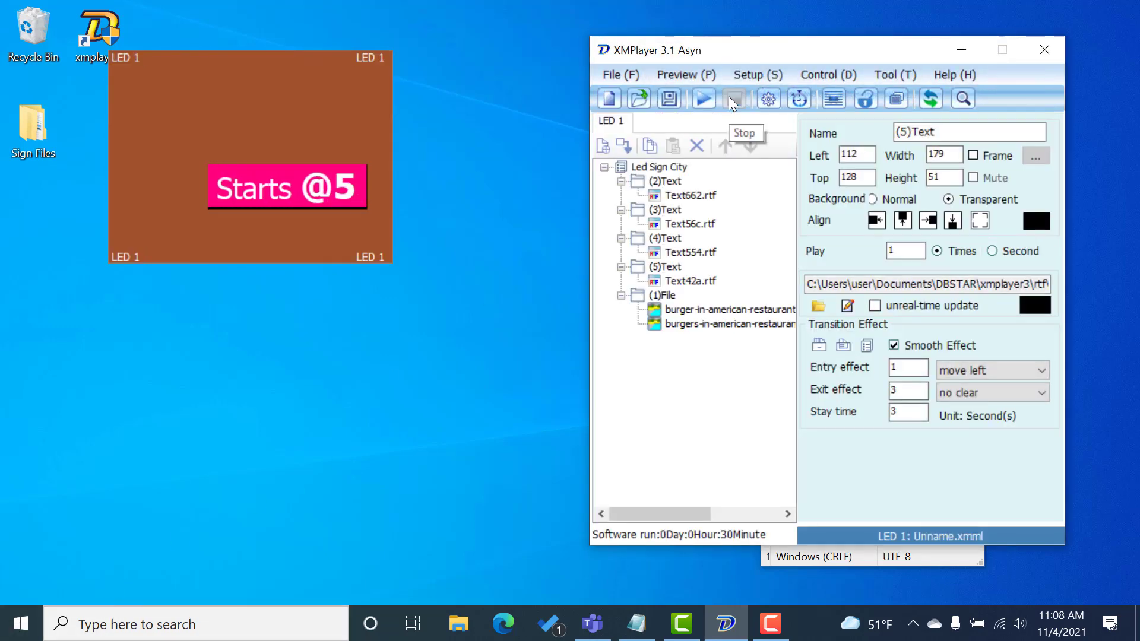
- Add two new program pages after the Led Sign City page and delete both of them
left_click(604, 167)
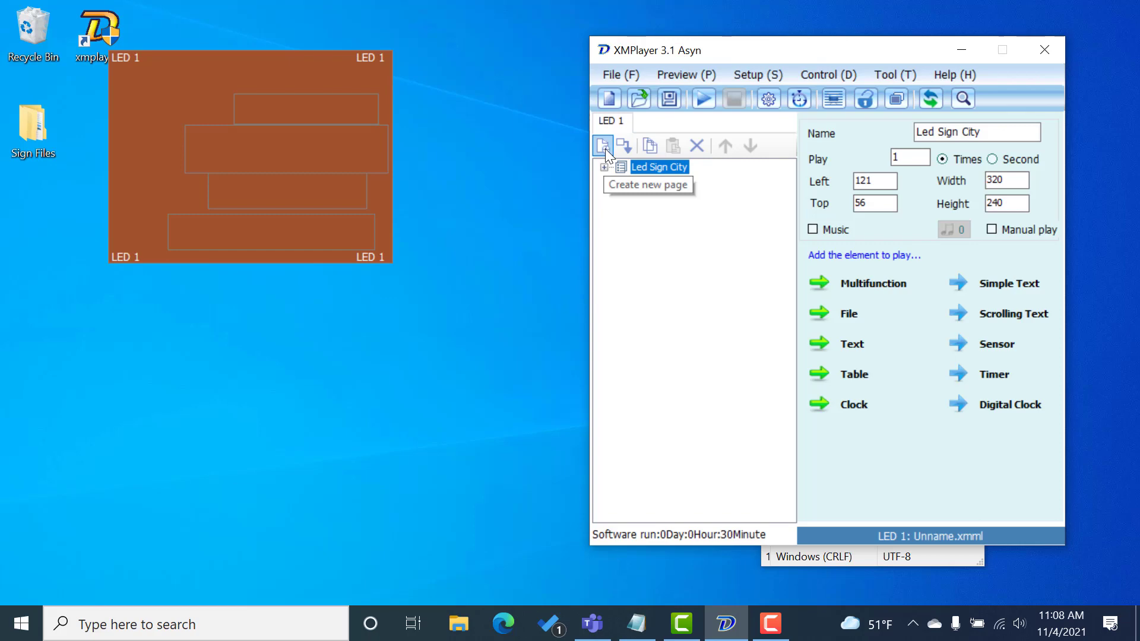
left_click(603, 145)
left_click(603, 146)
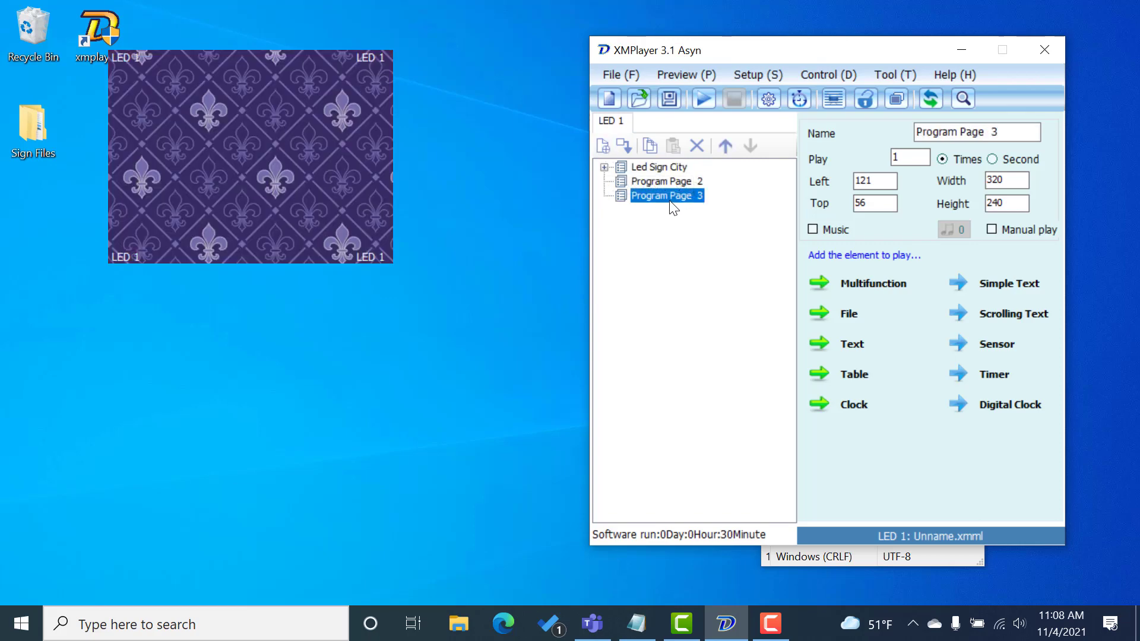
left_click(700, 143)
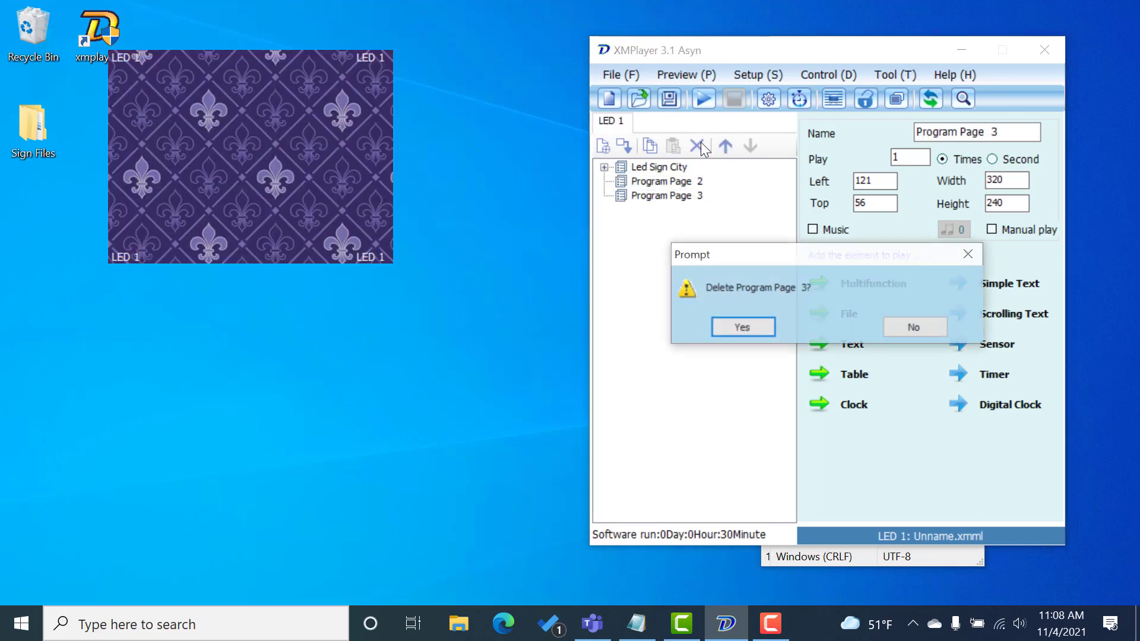
left_click(742, 327)
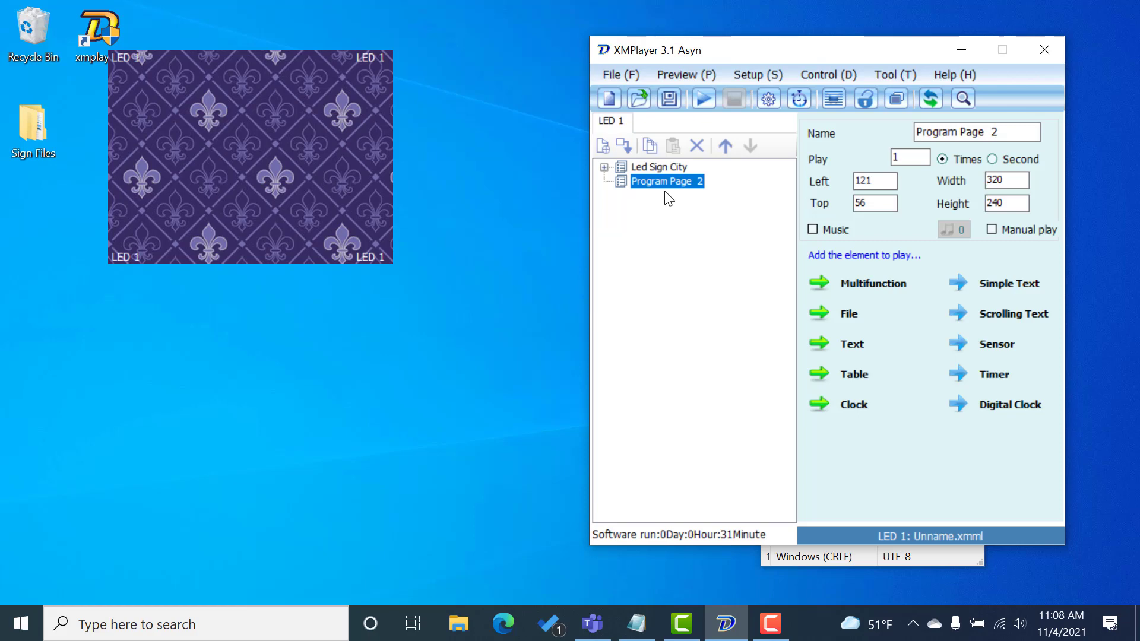
left_click(697, 145)
left_click(735, 329)
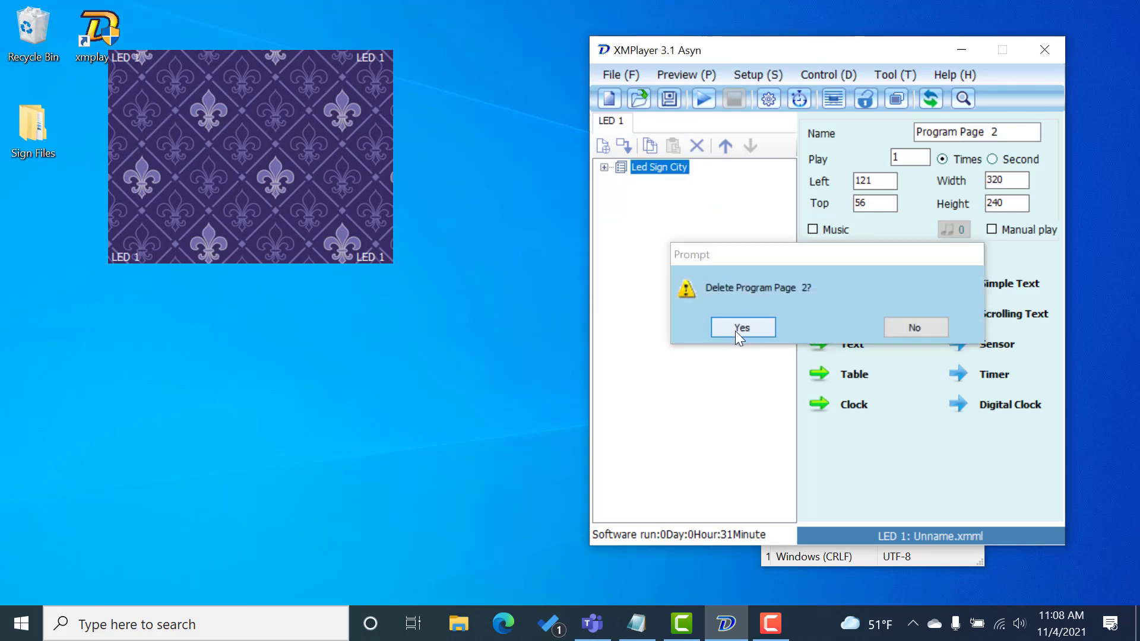
- Save the program as test-11-4-21 in the Sign Files folder on the Desktop
left_click(621, 73)
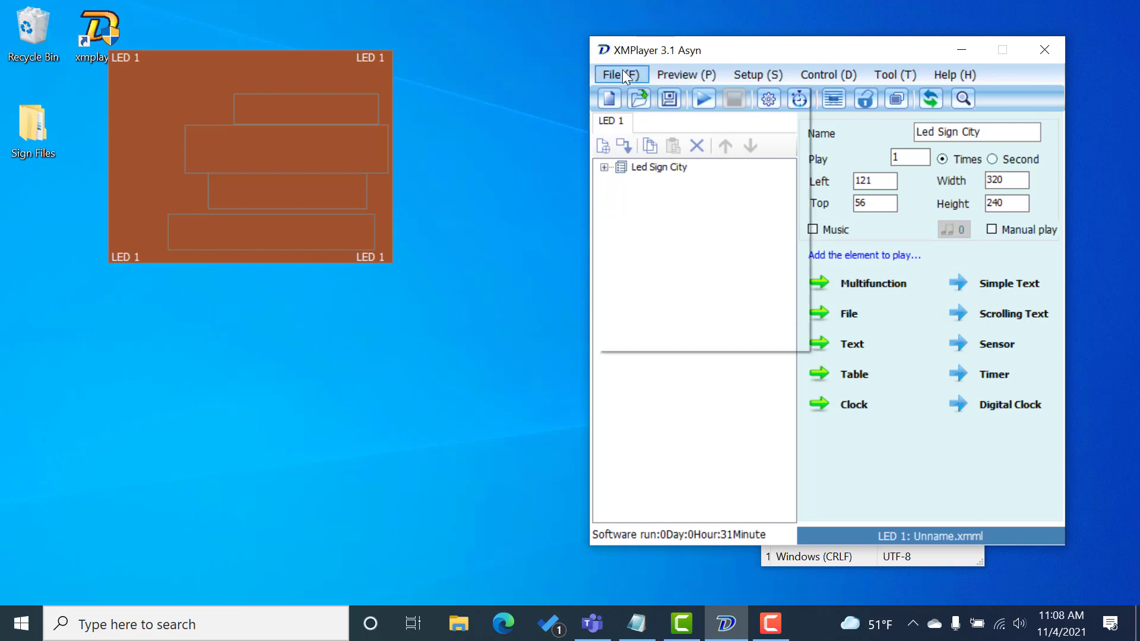
left_click(643, 133)
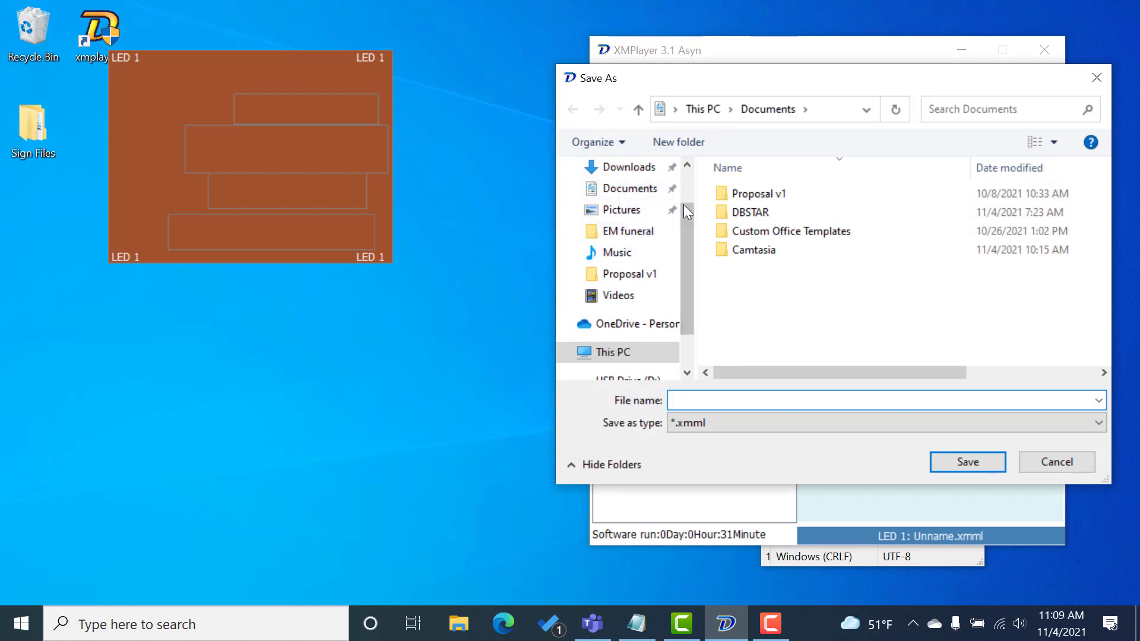
scroll(685, 205, "up", 2)
left_click(618, 203)
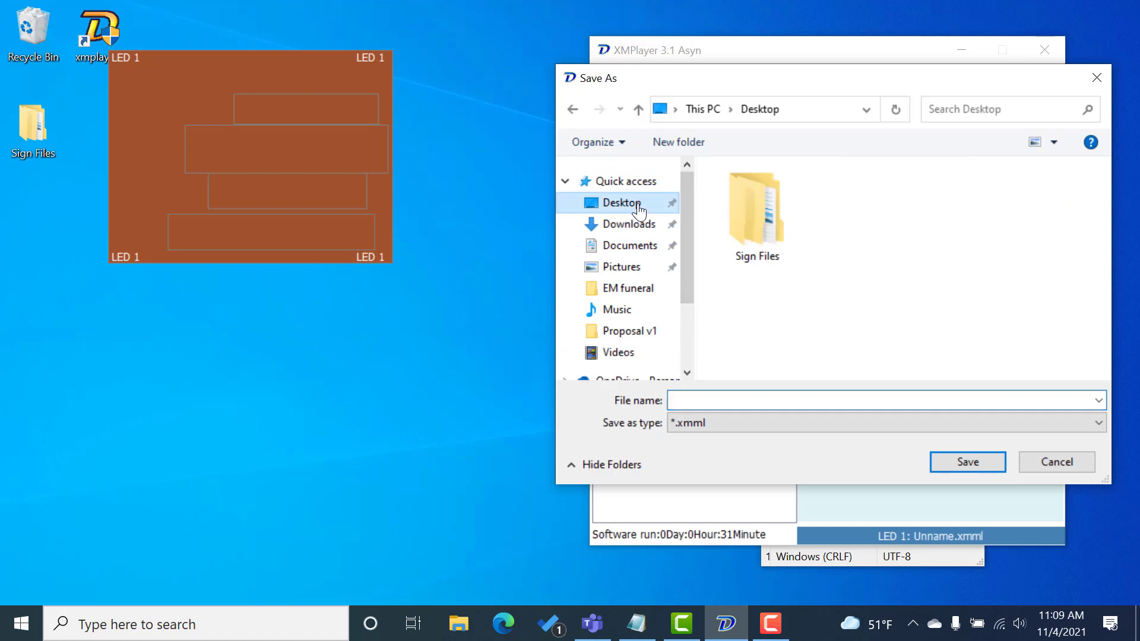
double_click(753, 211)
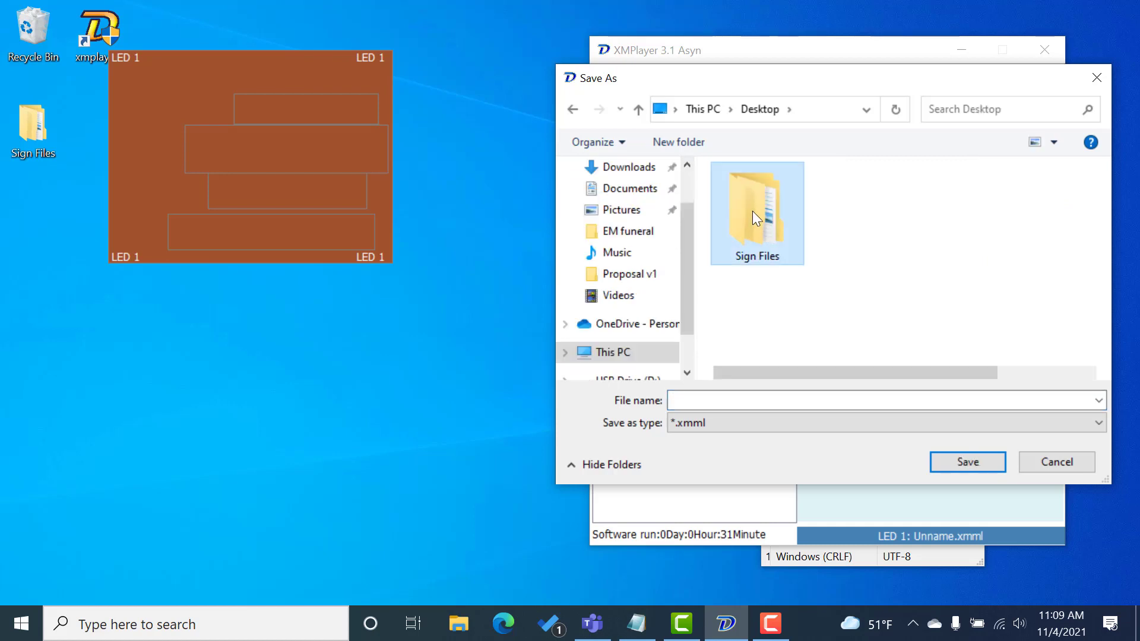
left_click(699, 401)
type("test")
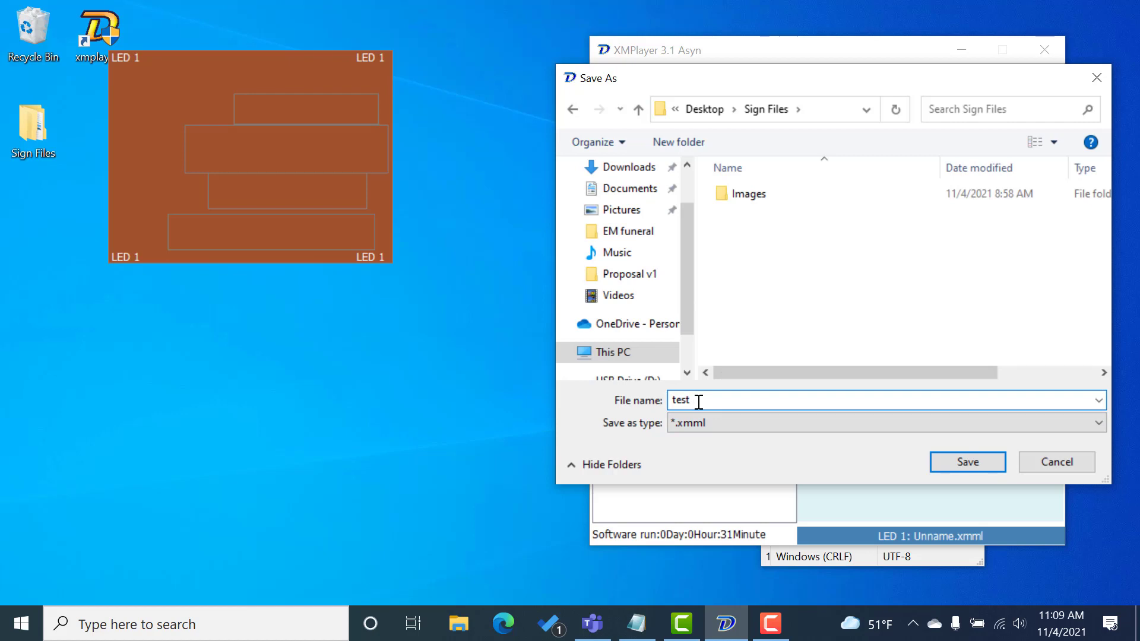
type("-11-4-21")
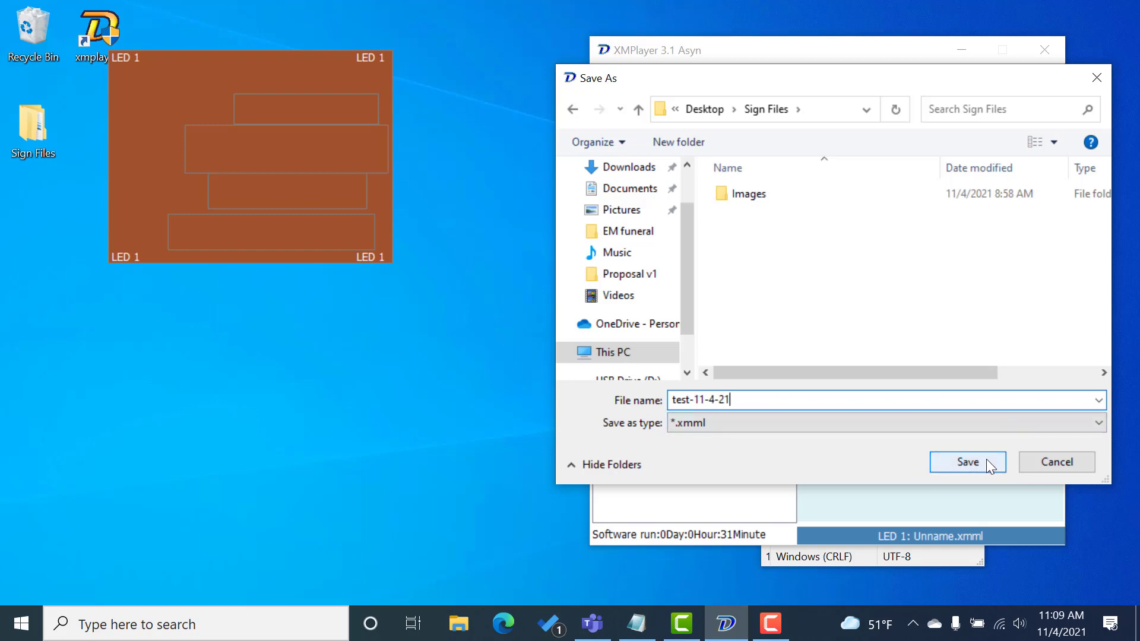
left_click(968, 462)
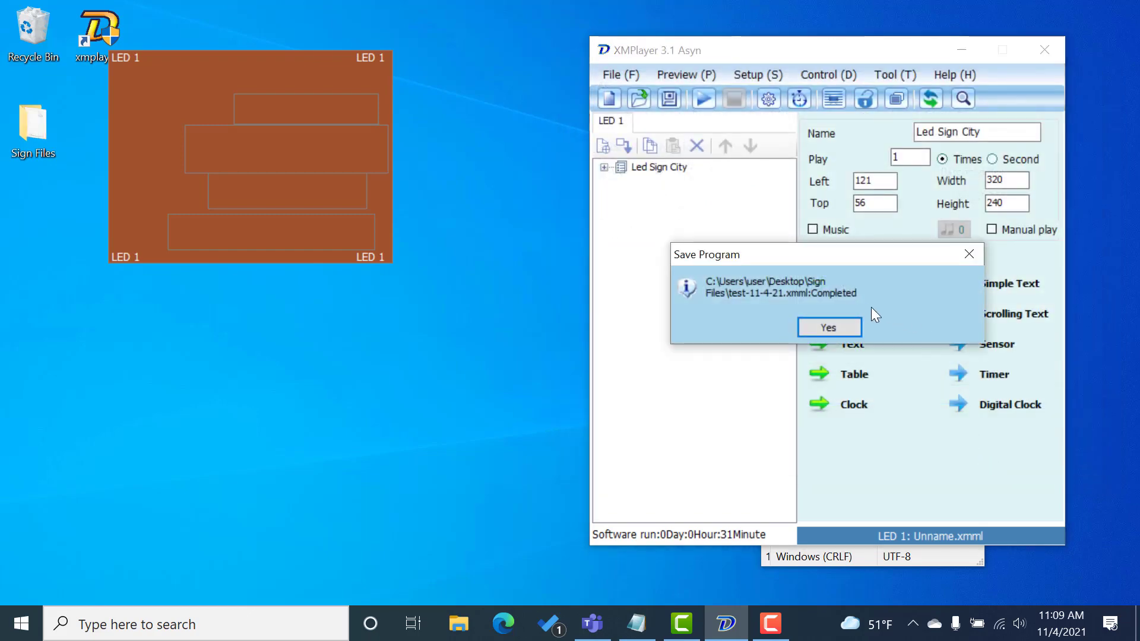
left_click(836, 326)
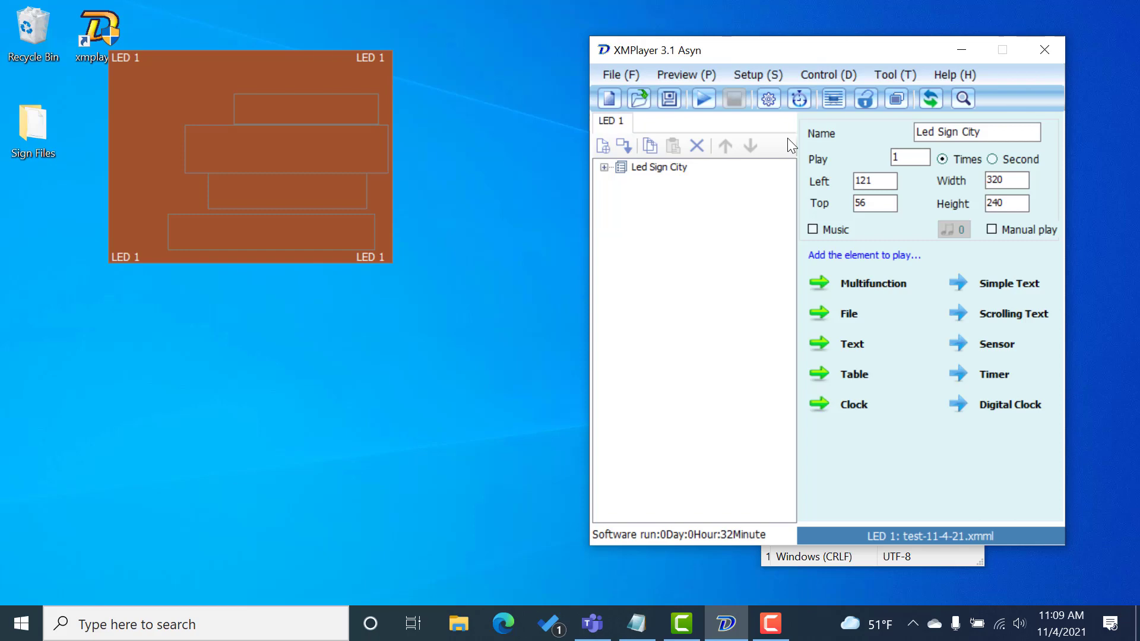
- Bring up the terminal list for sending the current program and turn on selection of all terminals
left_click(819, 73)
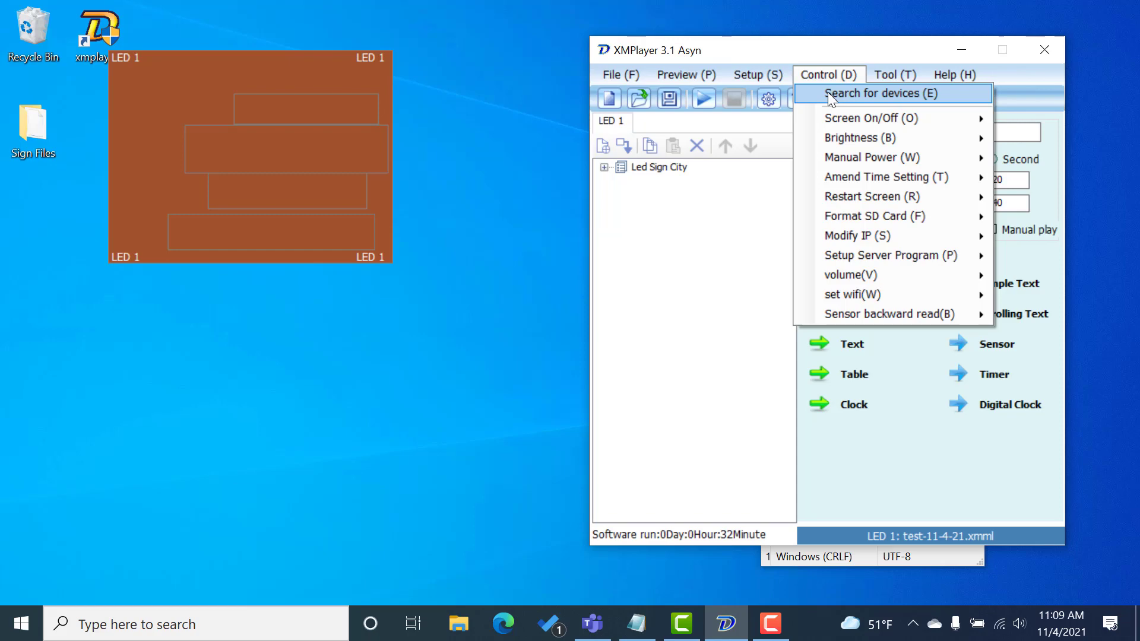
left_click(737, 261)
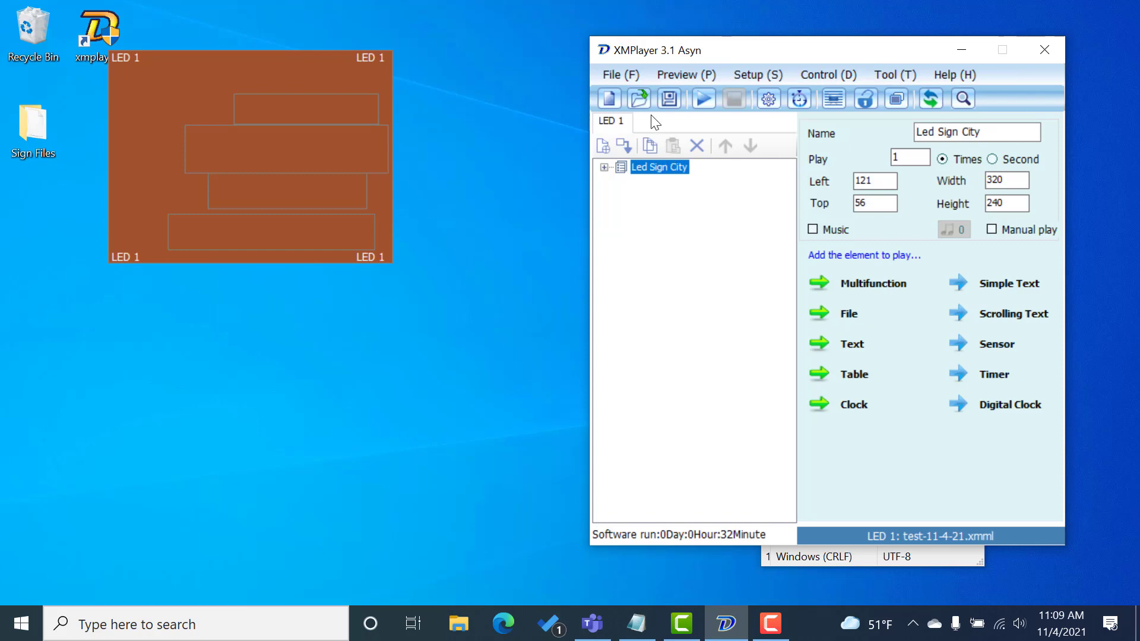
left_click(625, 77)
left_click(641, 236)
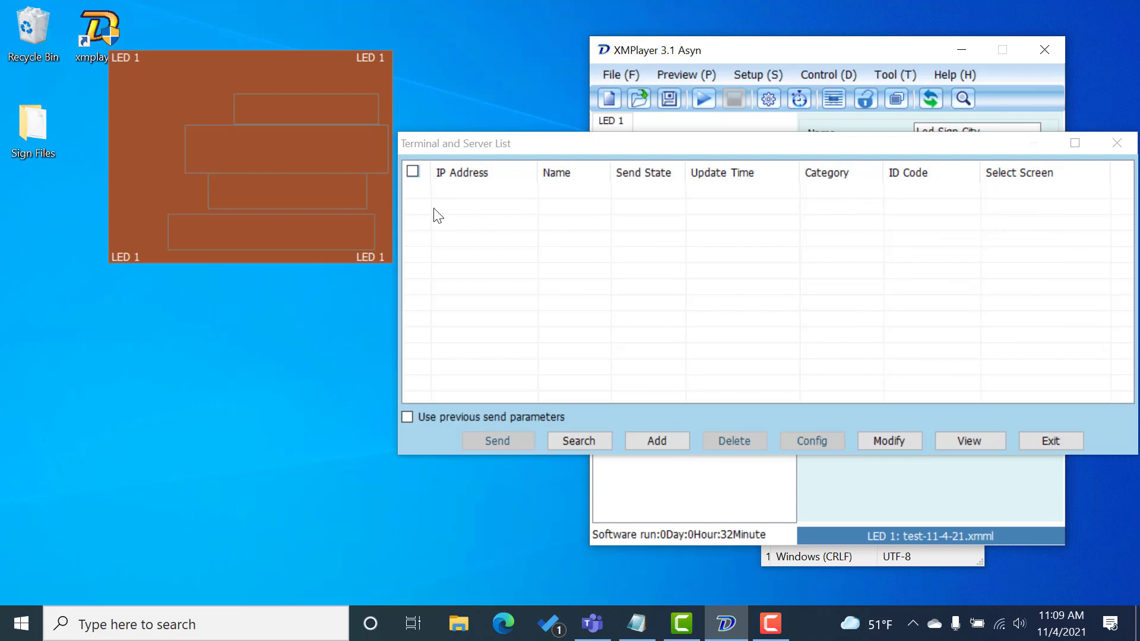
left_click(414, 172)
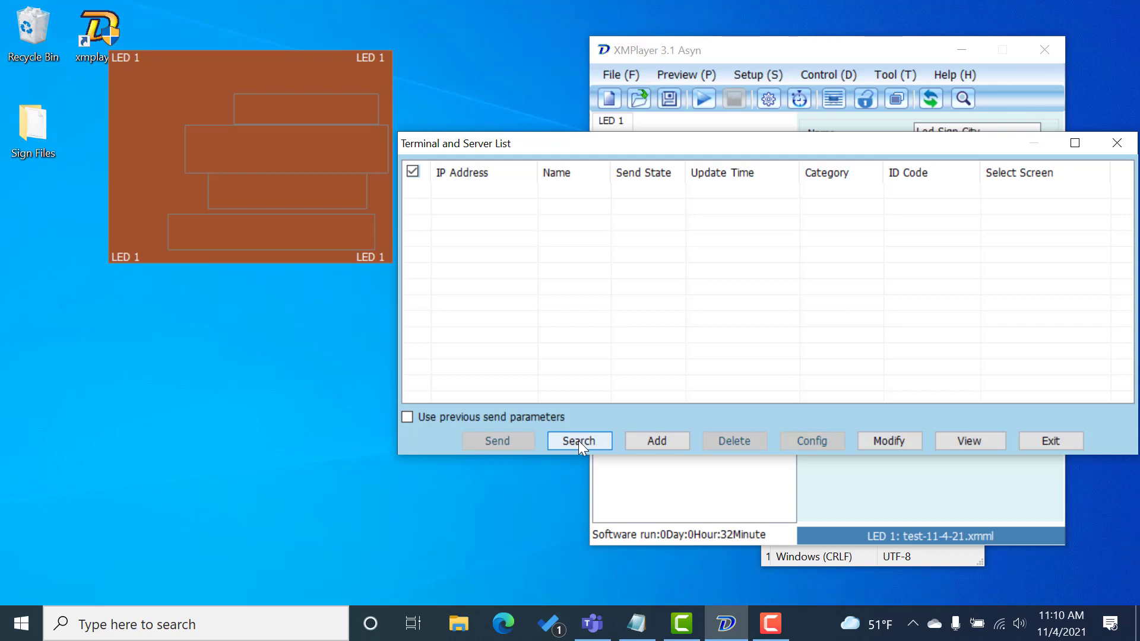
- Add an asynchronous terminal of category SILVER with IP address 192.168.1.128
left_click(653, 441)
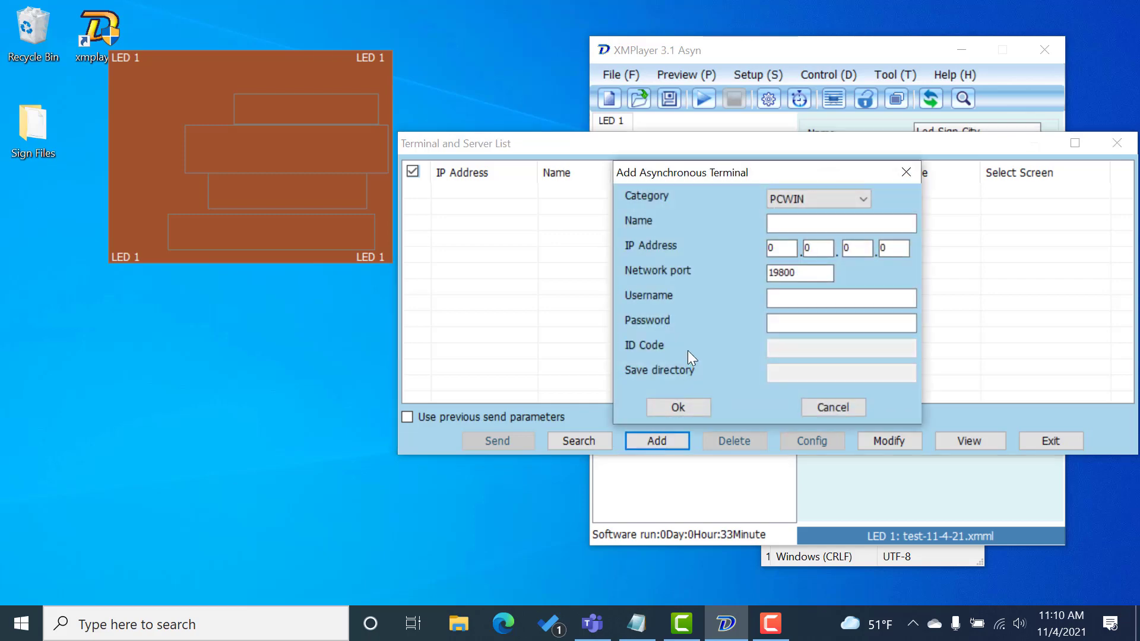
left_click(853, 197)
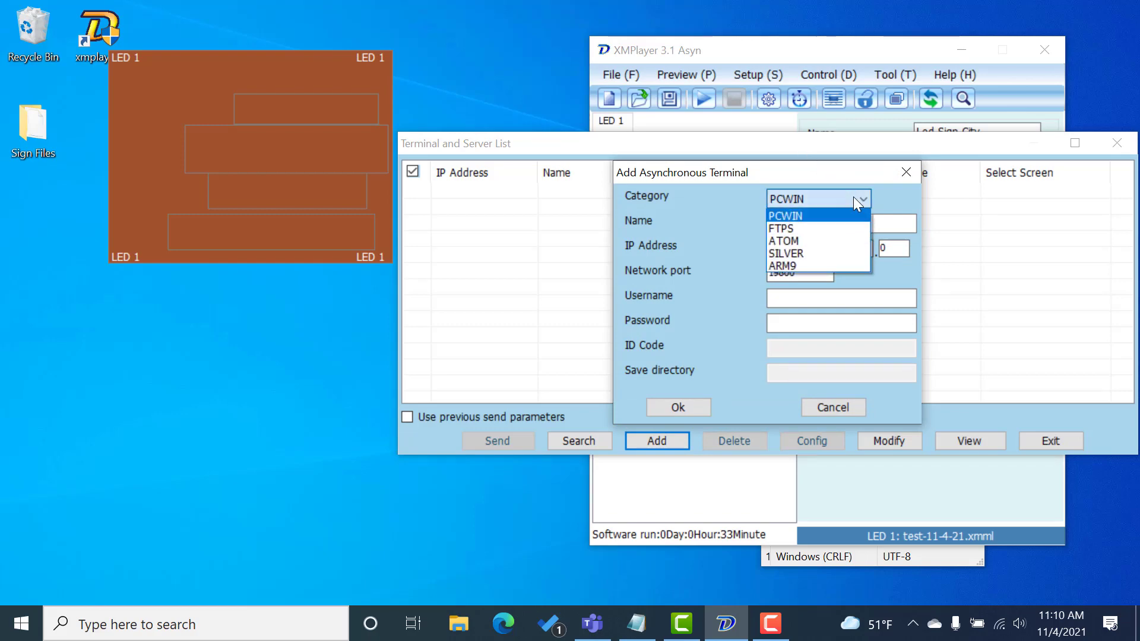
left_click(825, 251)
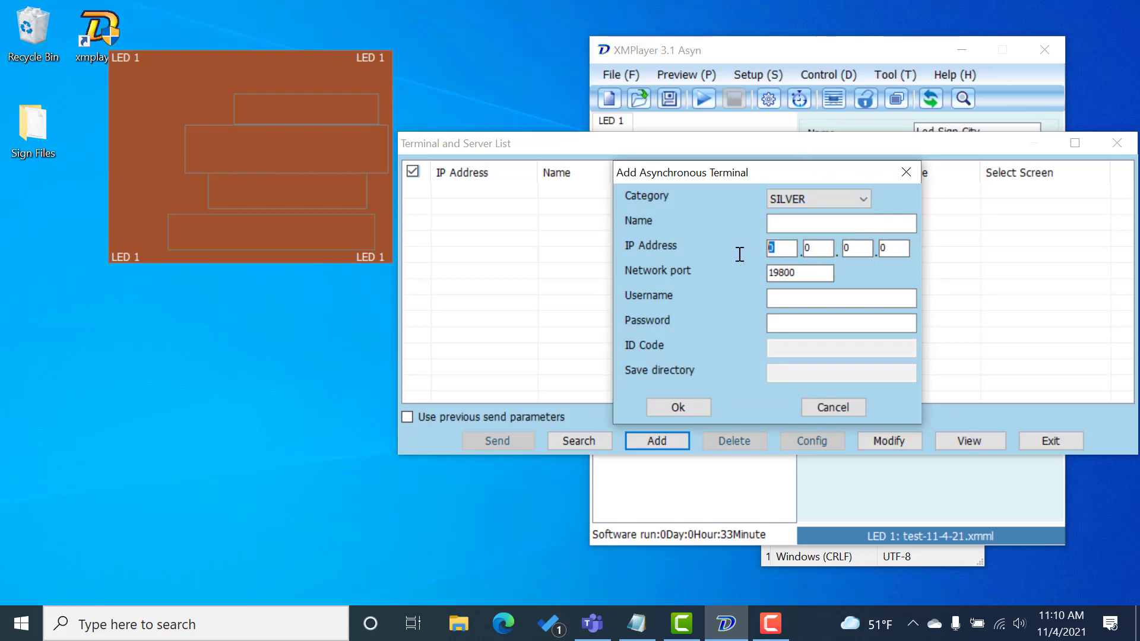
type("192.168.1.")
left_click(888, 251)
type("128")
key("Tab")
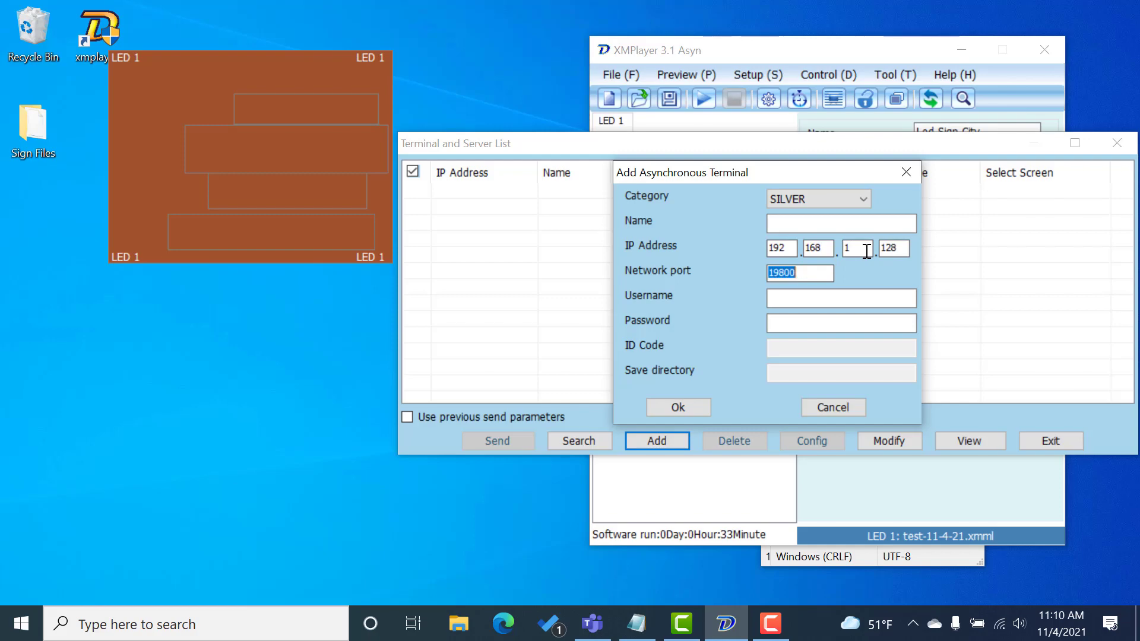
left_click(686, 411)
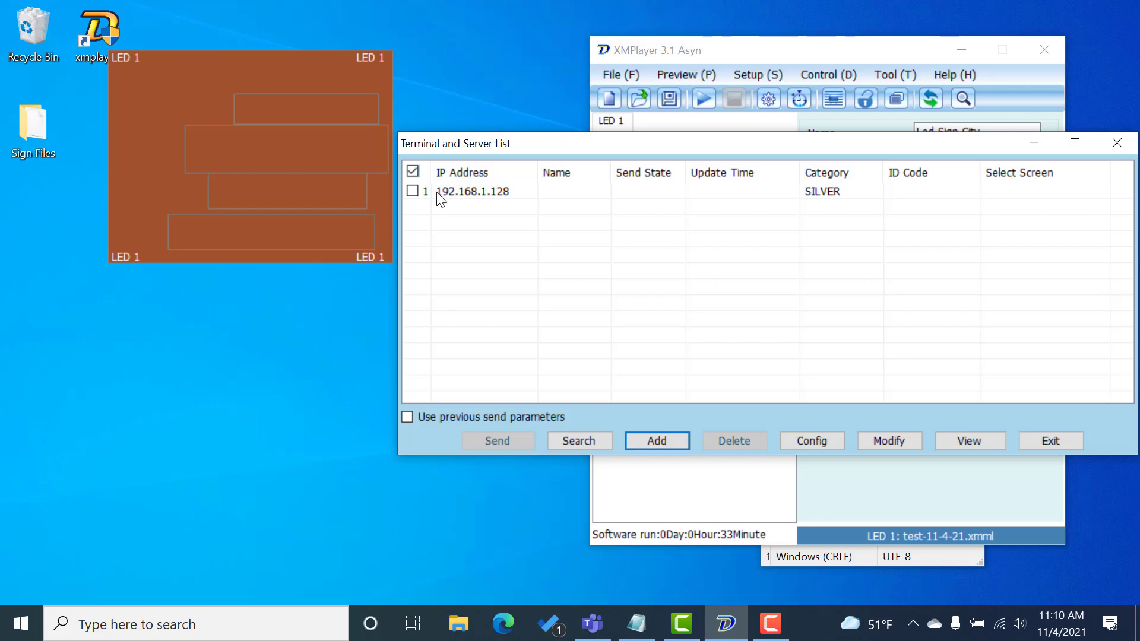
- Try sending the program to the 192.168.1.128 terminal, cancel the transfer, widen the Send State column and close the terminal list
left_click(413, 192)
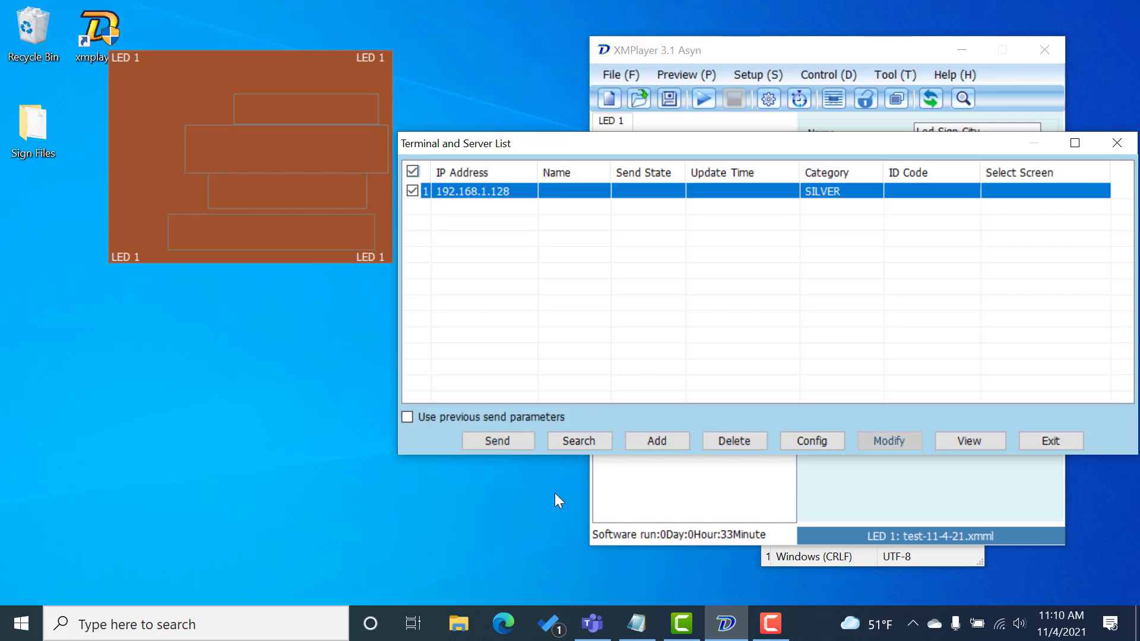
left_click(514, 442)
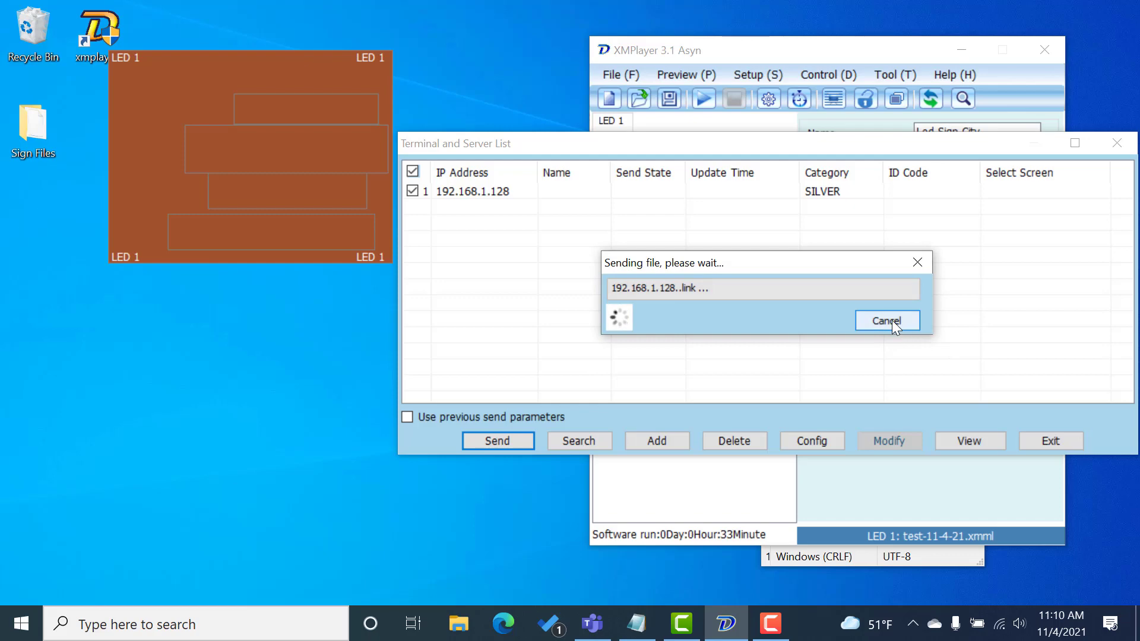
left_click(887, 321)
left_click(704, 324)
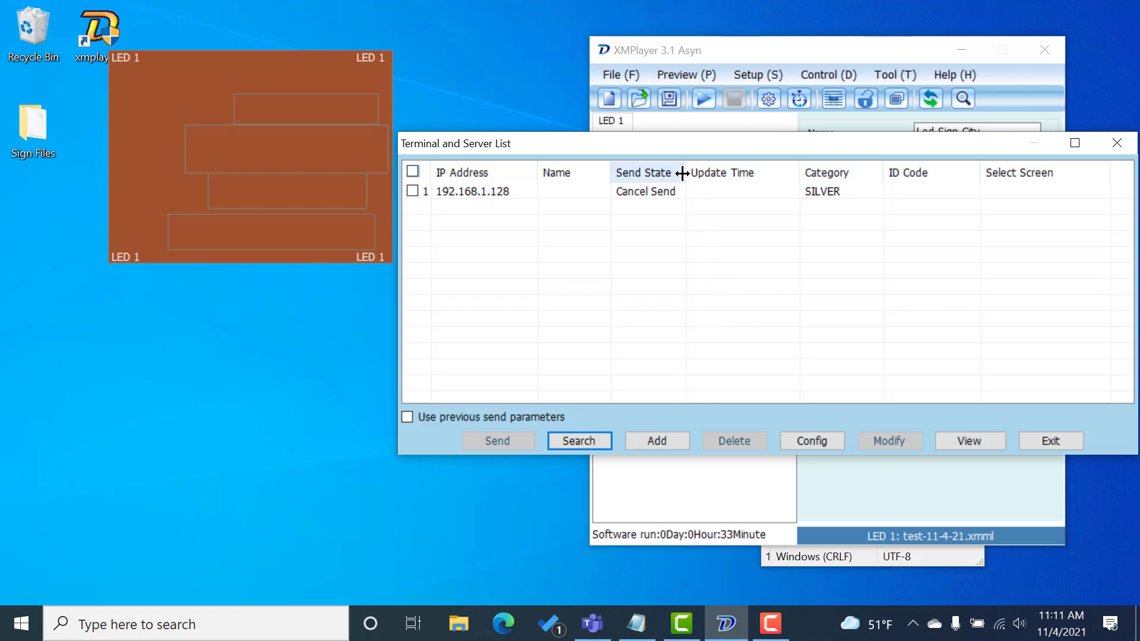
left_click_drag(682, 173, 719, 175)
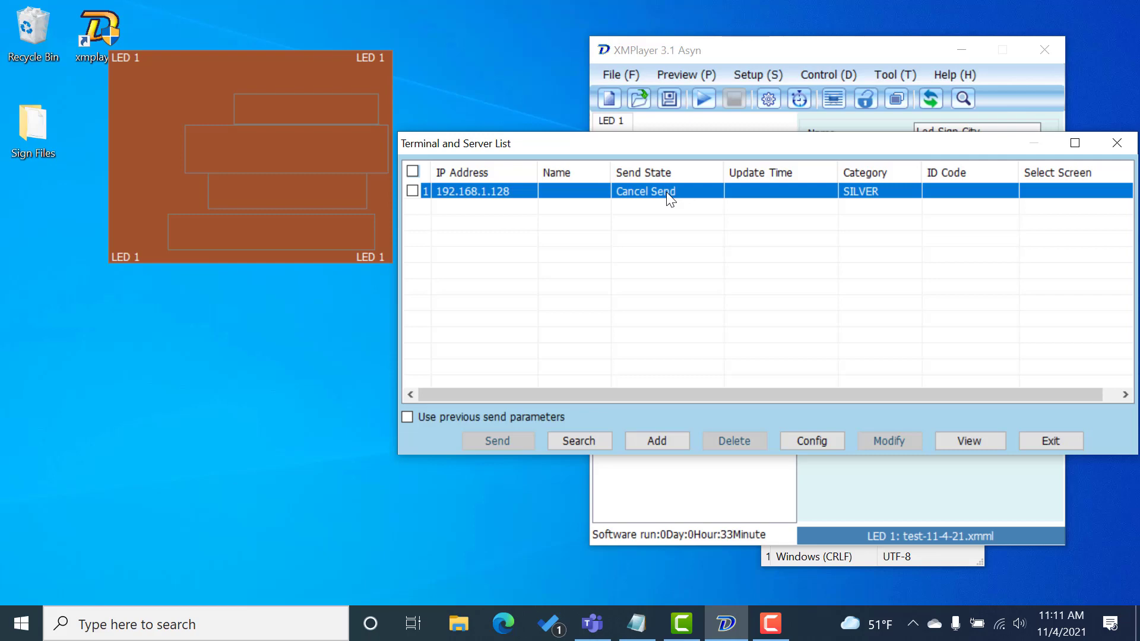
left_click(1120, 147)
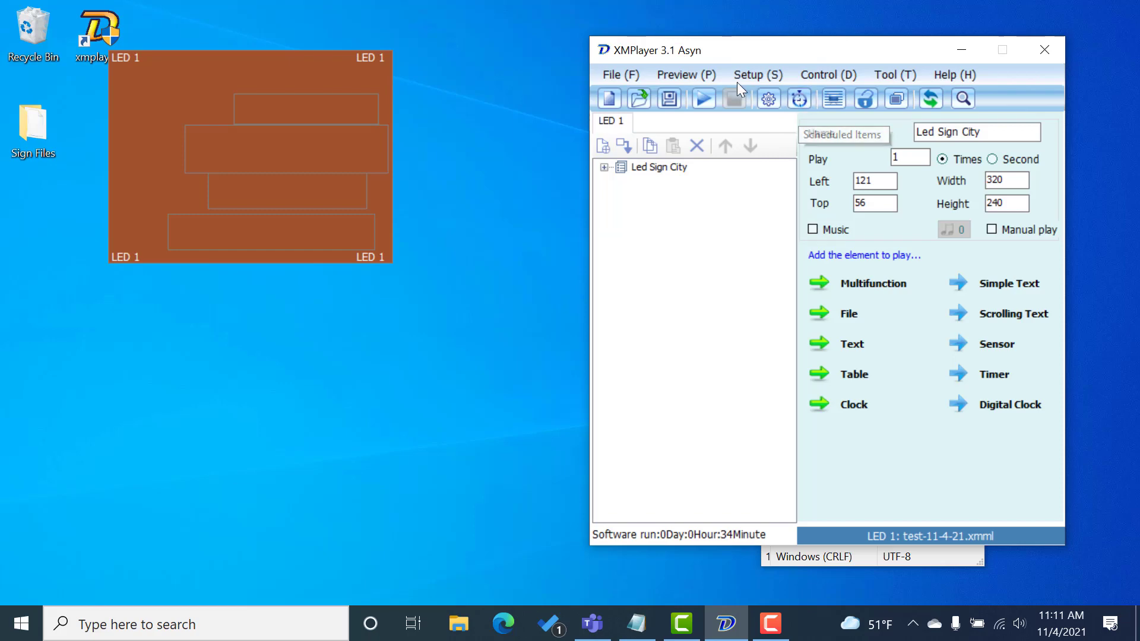
- Save the test-11-4-21 program again and create a new empty program
left_click(612, 74)
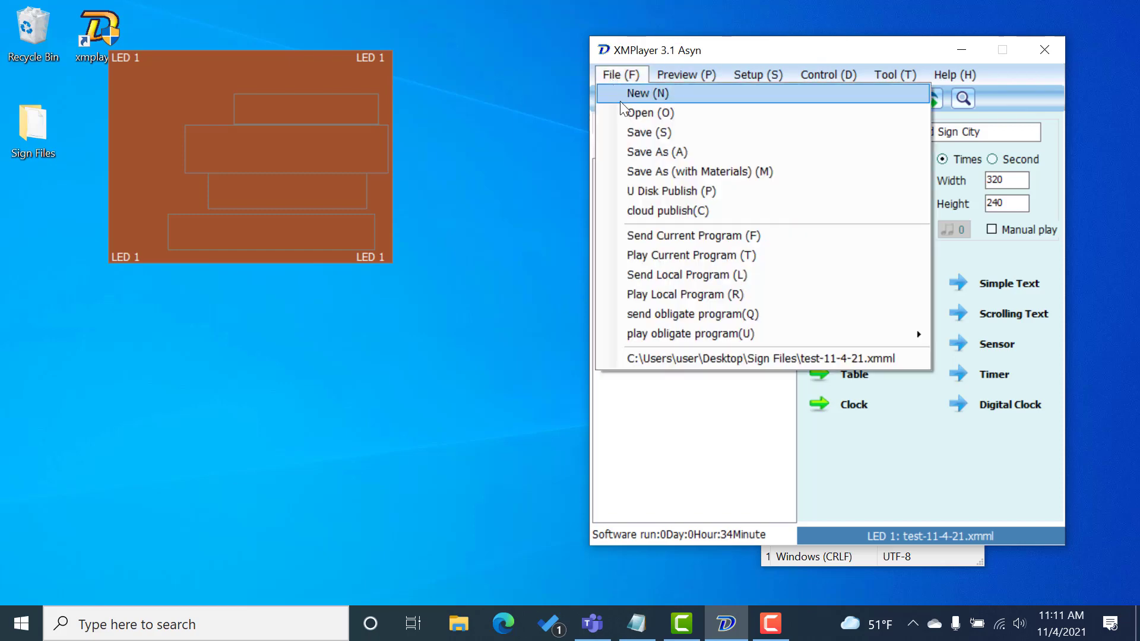
left_click(631, 132)
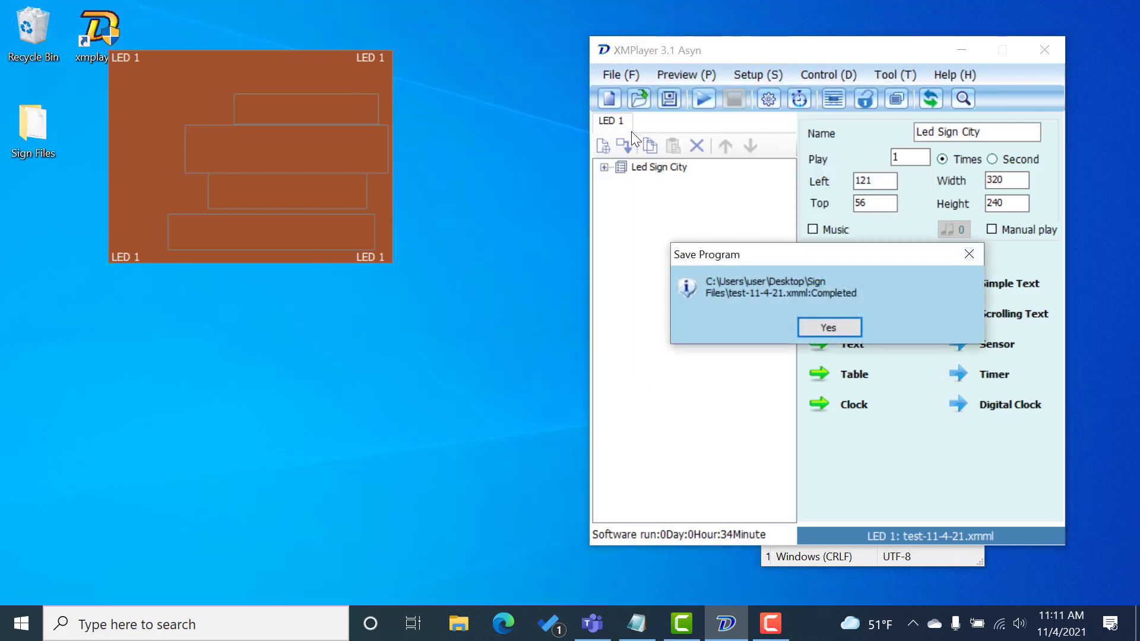
left_click(843, 327)
left_click(615, 71)
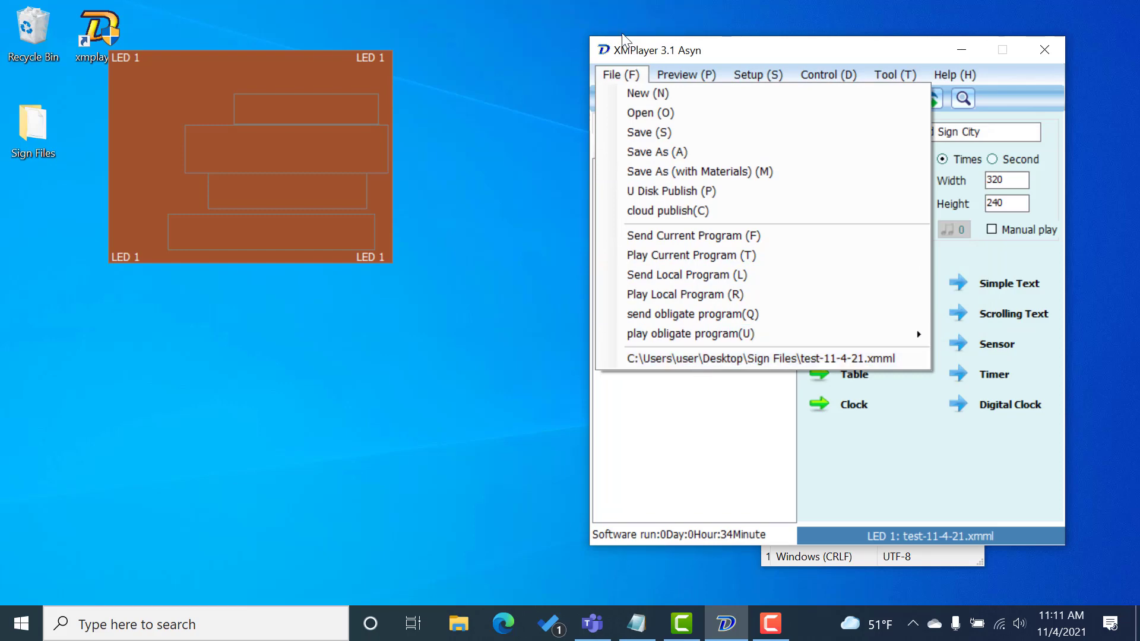
left_click(627, 90)
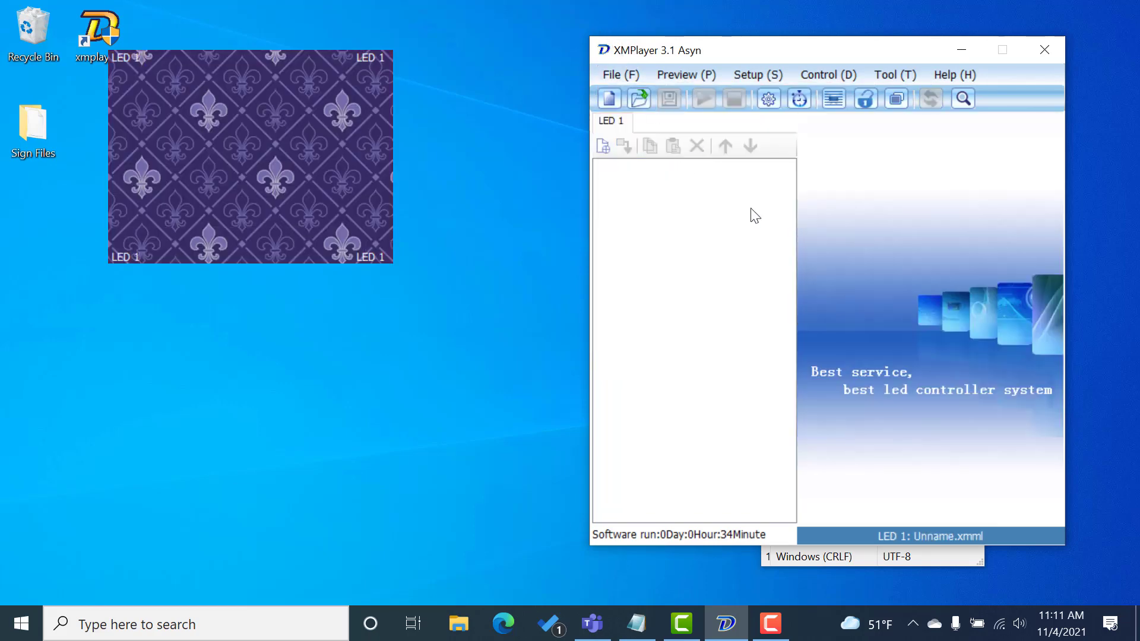
left_click(609, 73)
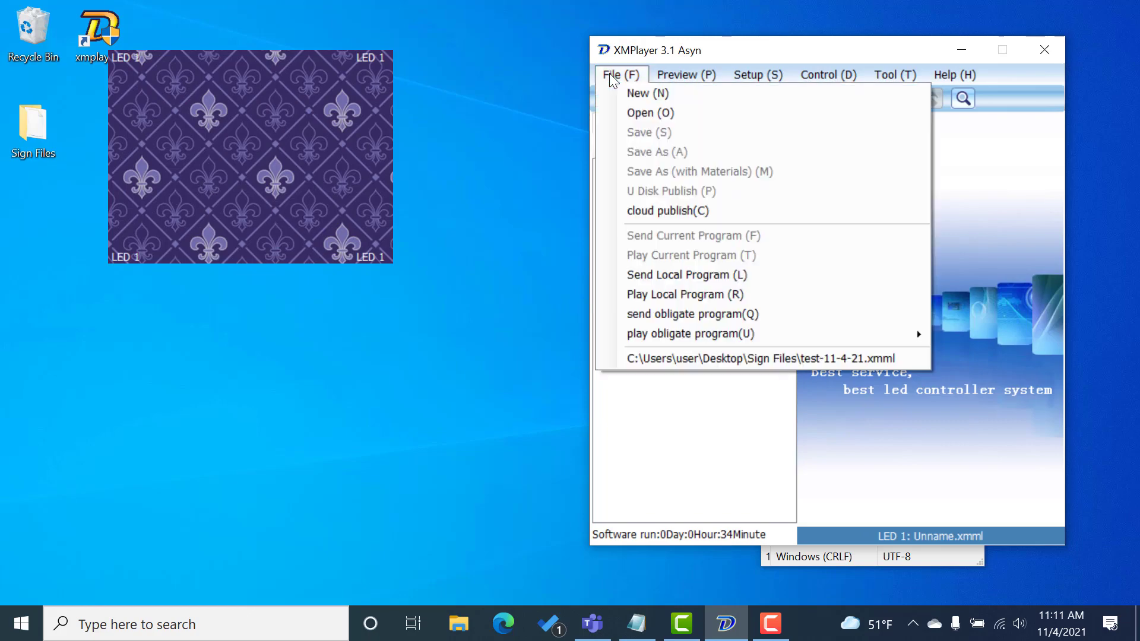
left_click(643, 105)
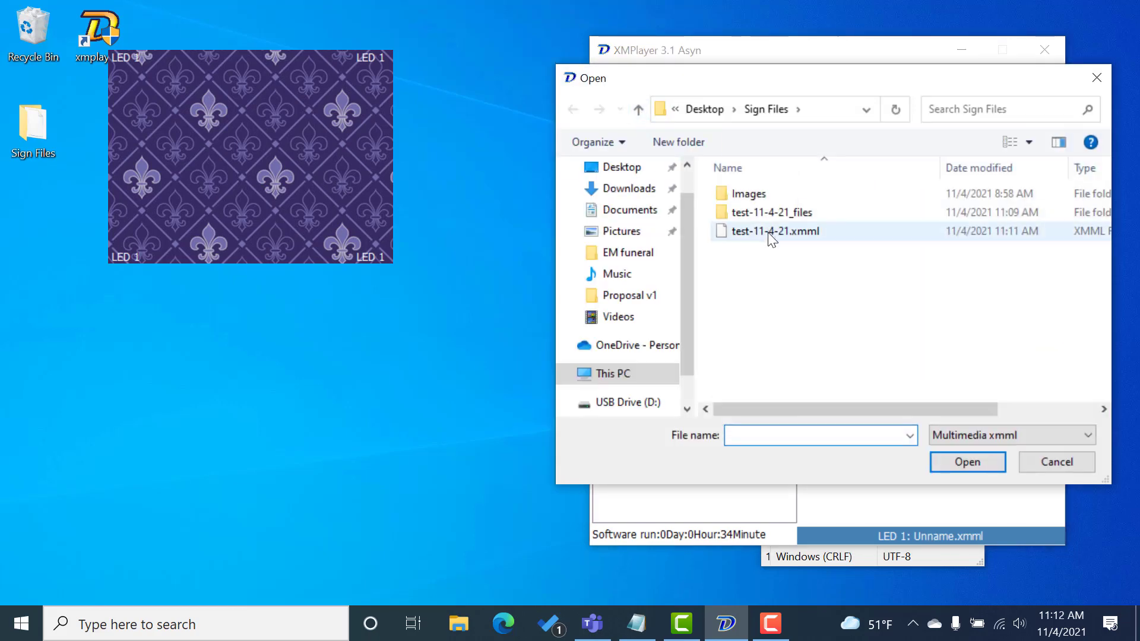
right_click(751, 234)
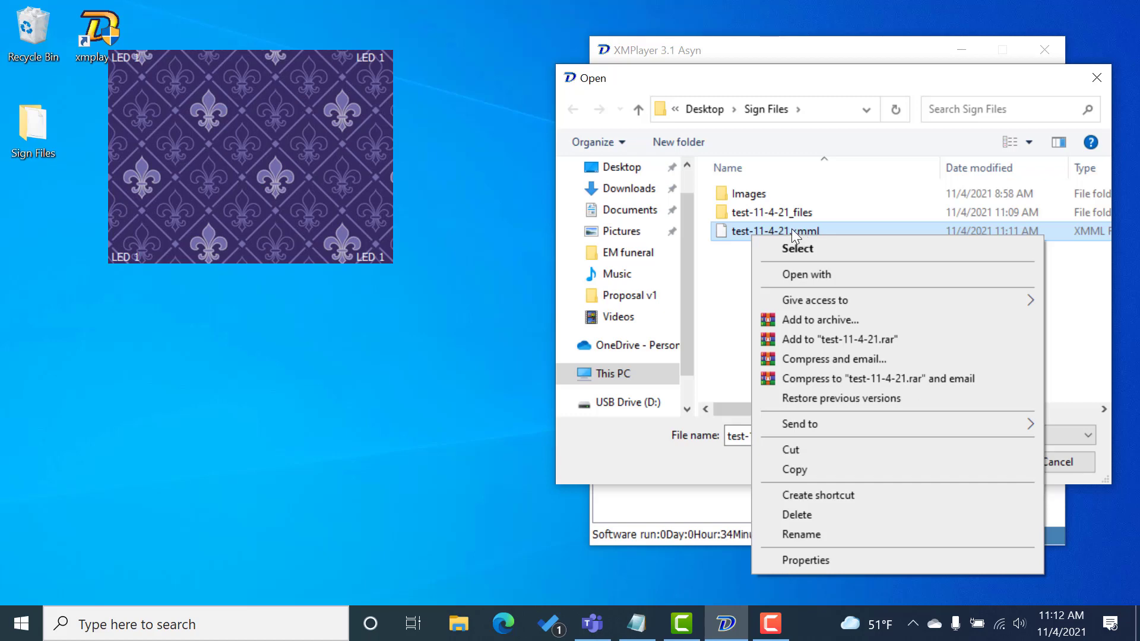
right_click(1050, 328)
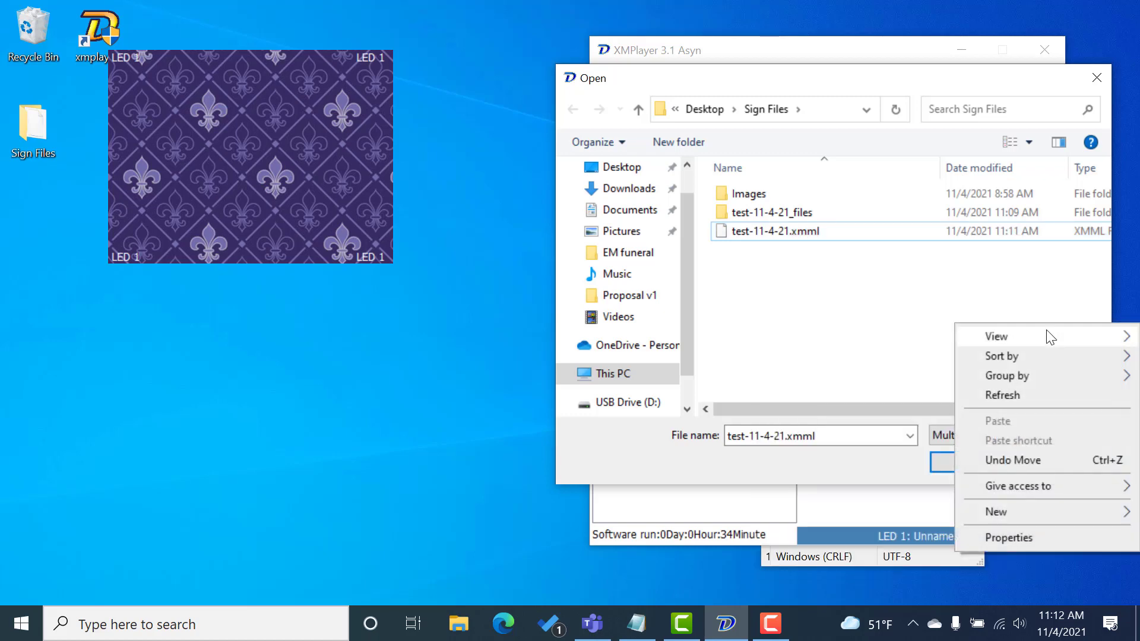
left_click(1098, 77)
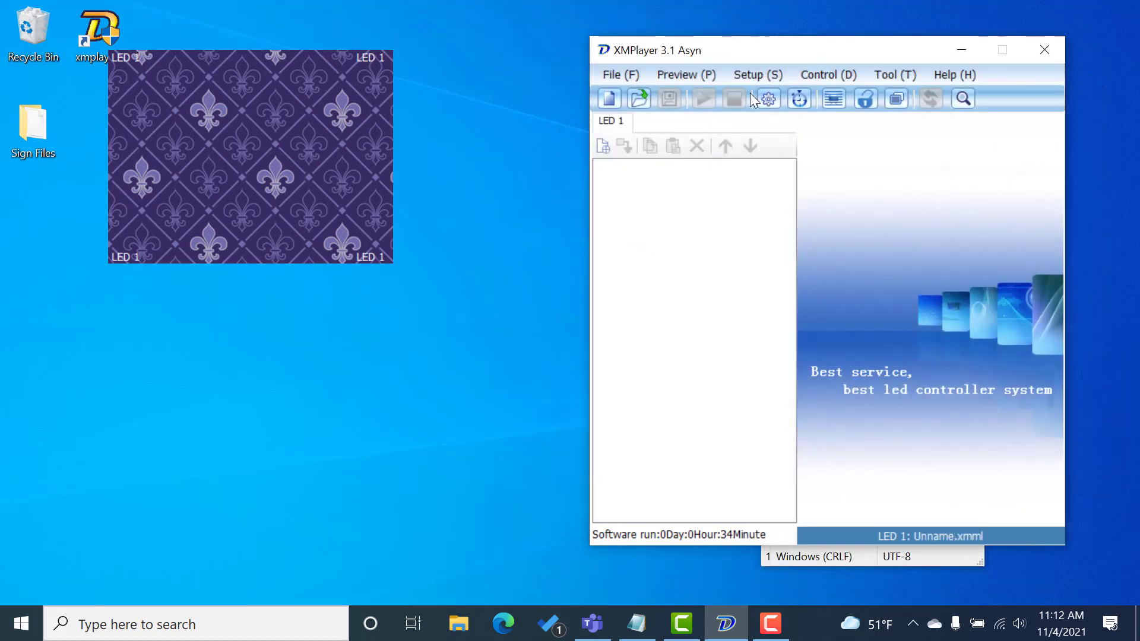
- Reopen the recently used program test-11-4-21.xmml from the Sign Files folder
left_click(621, 74)
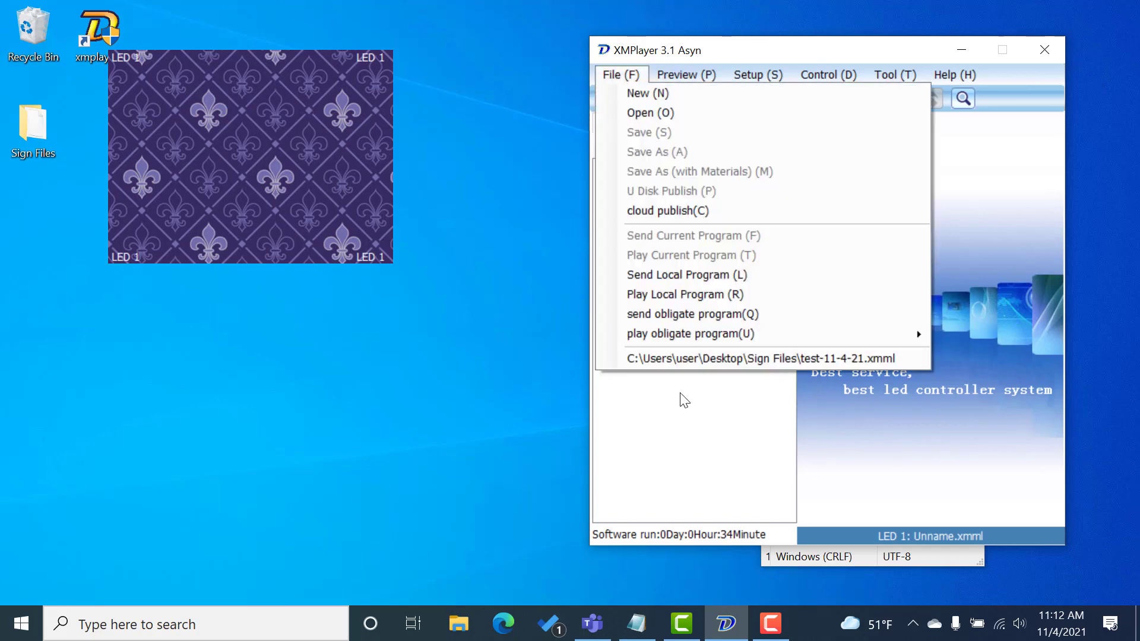
left_click(689, 359)
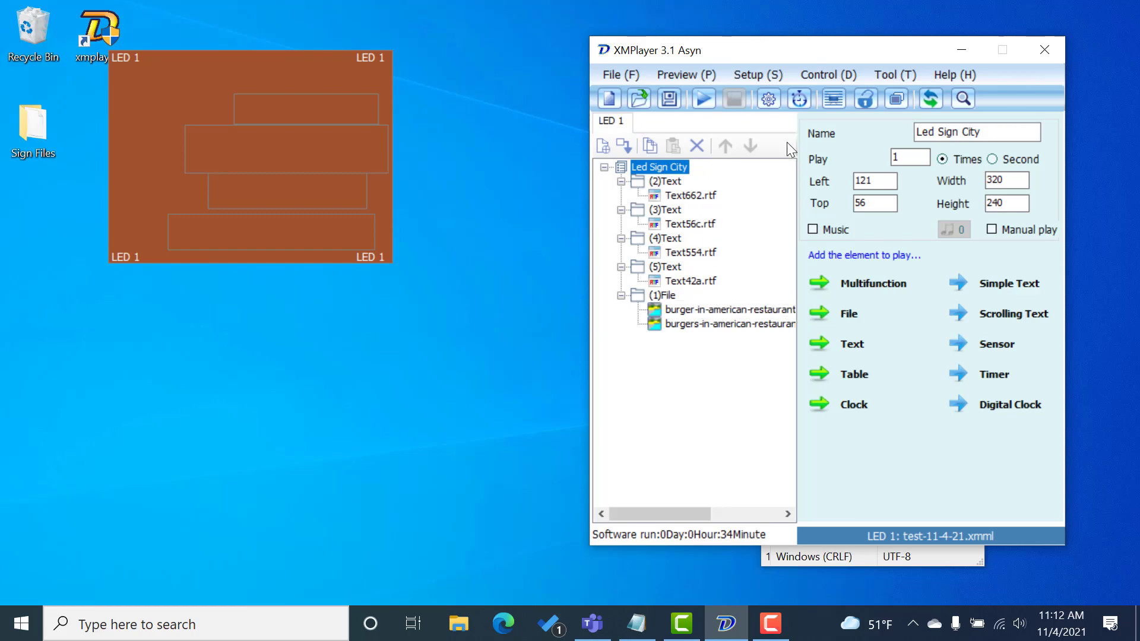
- Add a scheduled item with the Play program instruction and choose test-11-4-21.xmml from Sign Files as its program
left_click(800, 97)
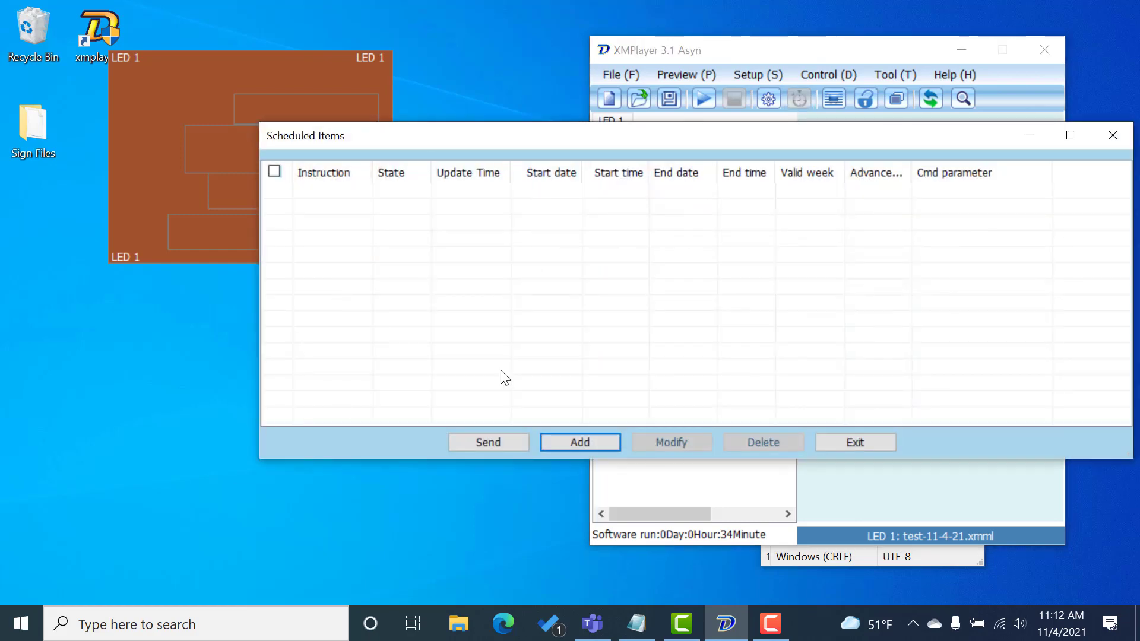
left_click(568, 443)
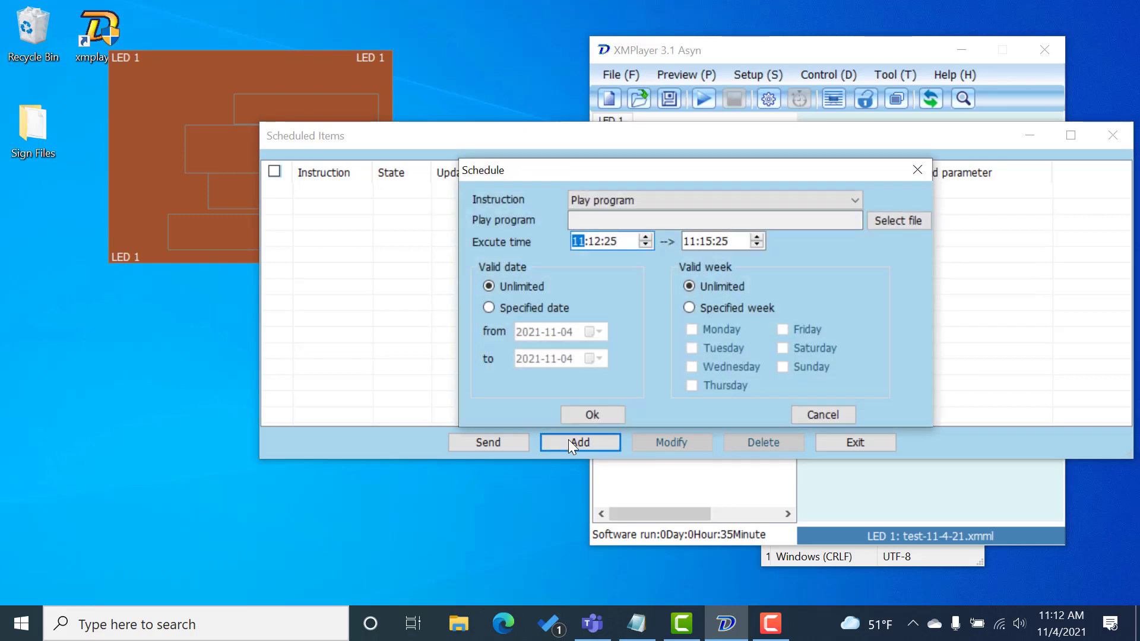
left_click(766, 200)
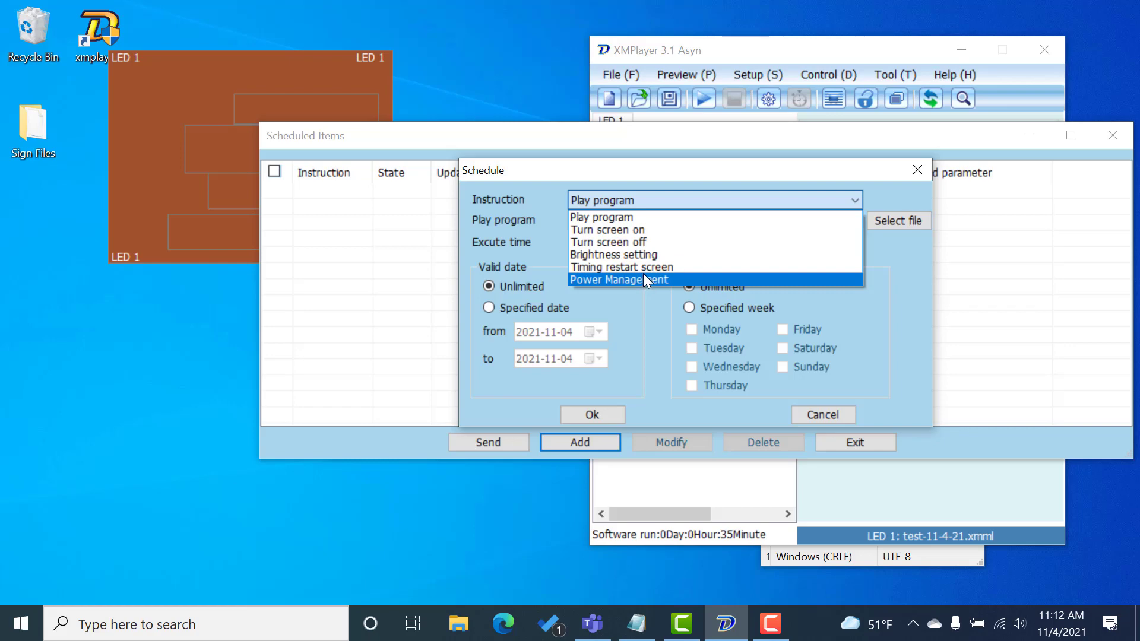
left_click(633, 217)
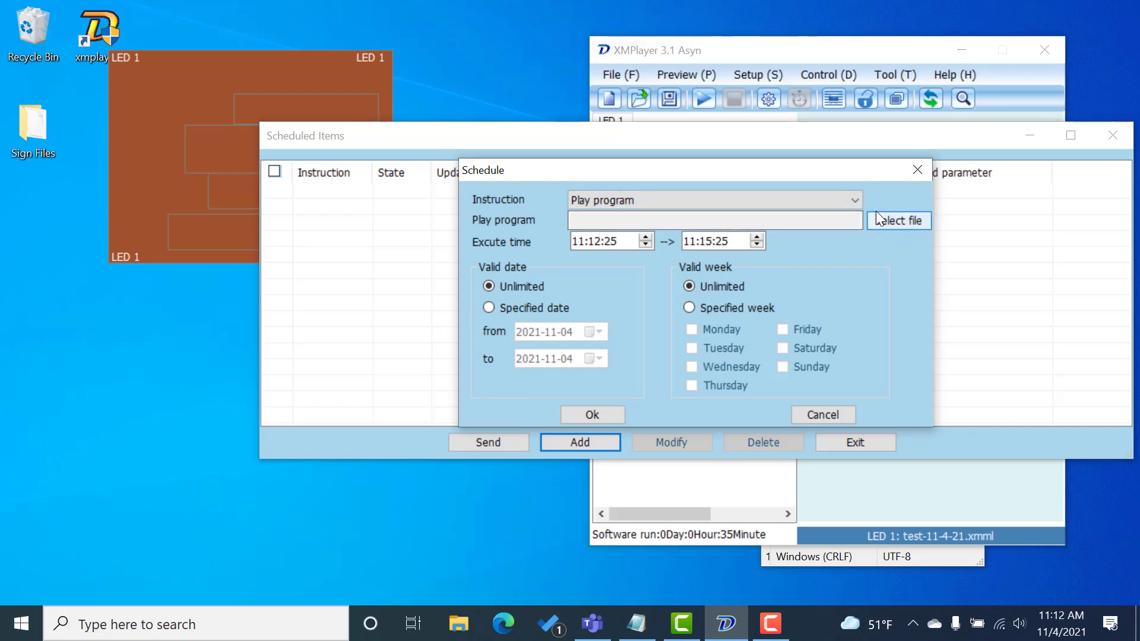
left_click(893, 222)
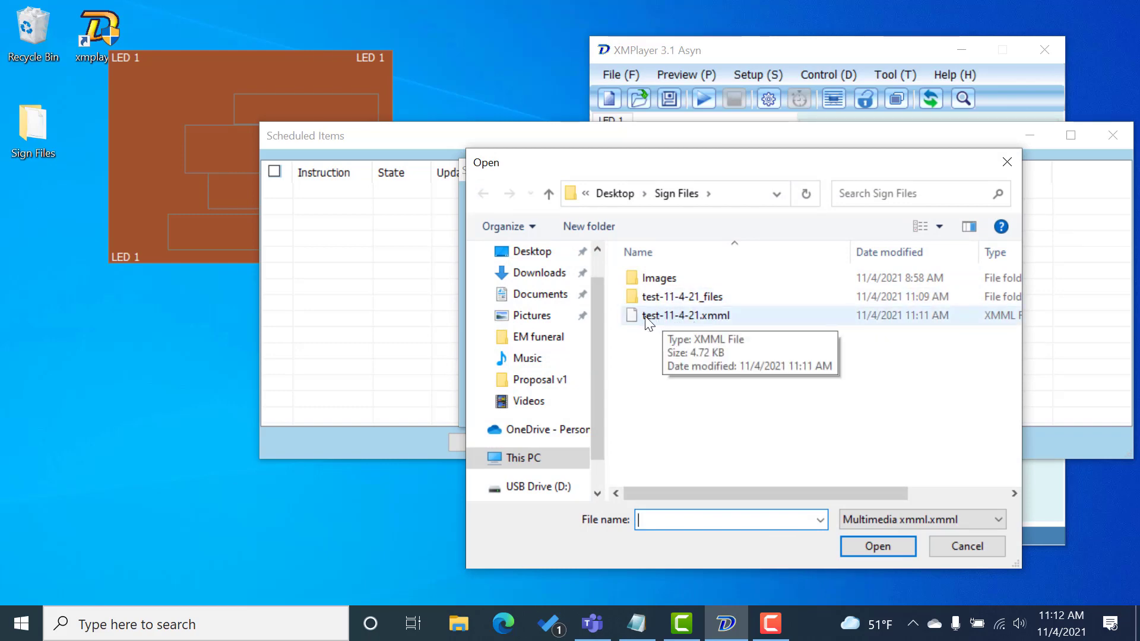
left_click(668, 317)
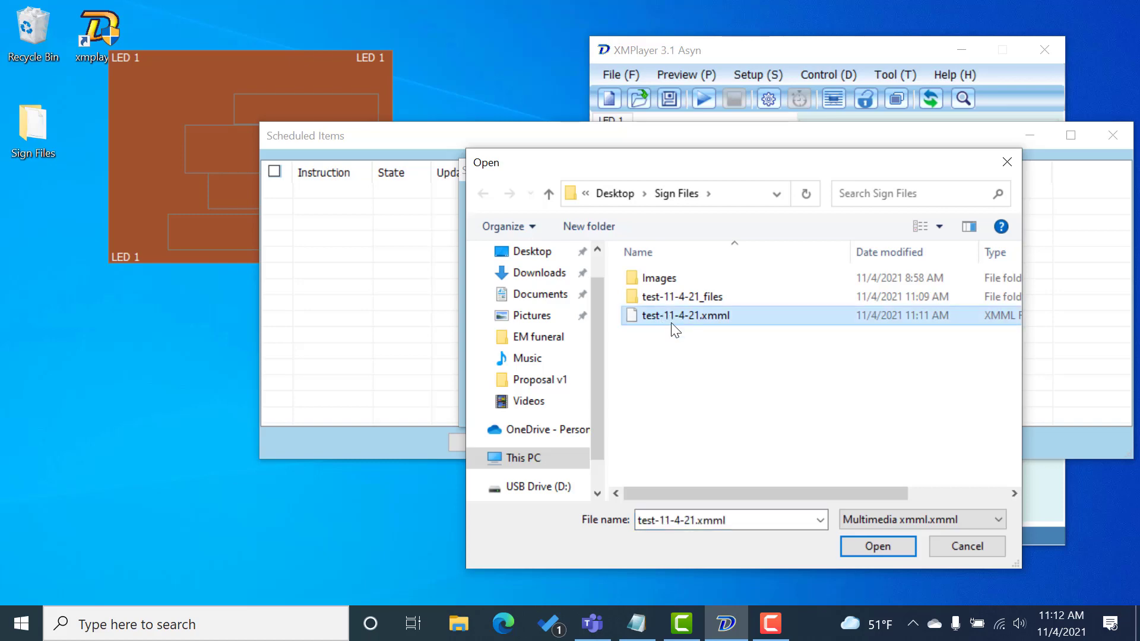
left_click(885, 545)
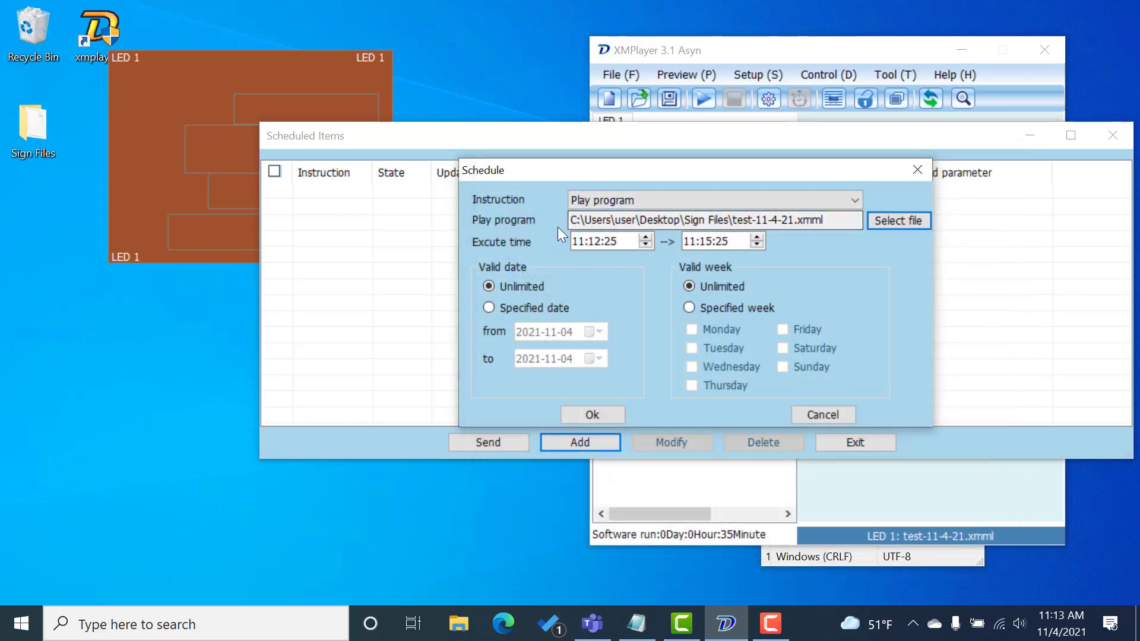
- Set the scheduled item's execution time from 15:00:25 to 17:59:25
left_click(582, 244)
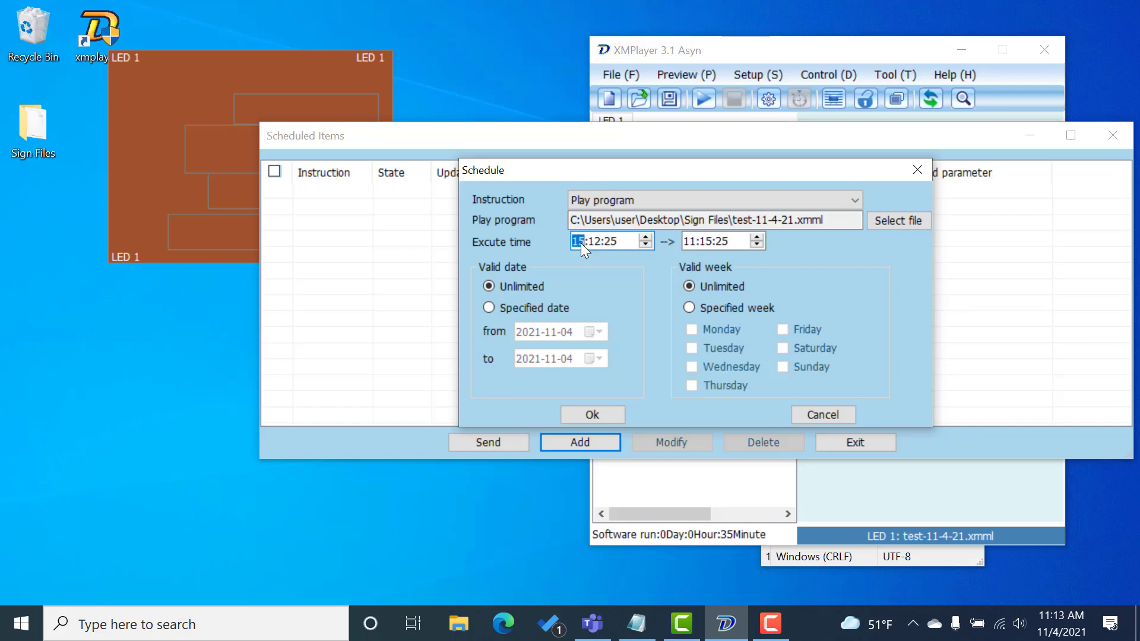
left_click(591, 240)
left_click(687, 241)
- Limit the scheduled item's valid dates to 2021-11-04 through 2021-11-17
left_click(490, 307)
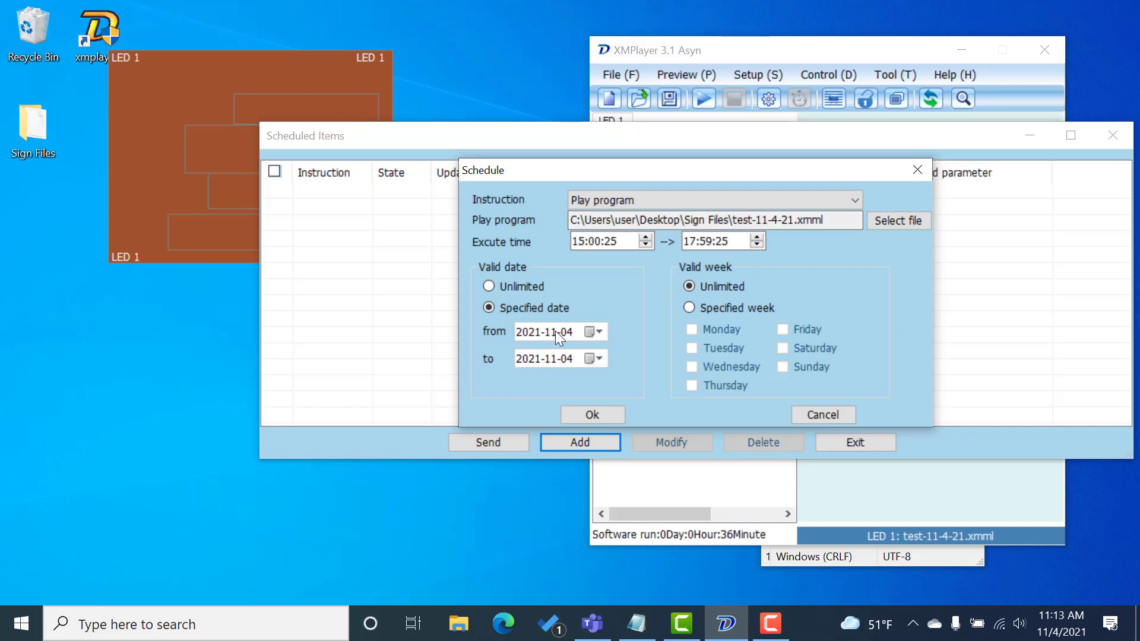
left_click(592, 359)
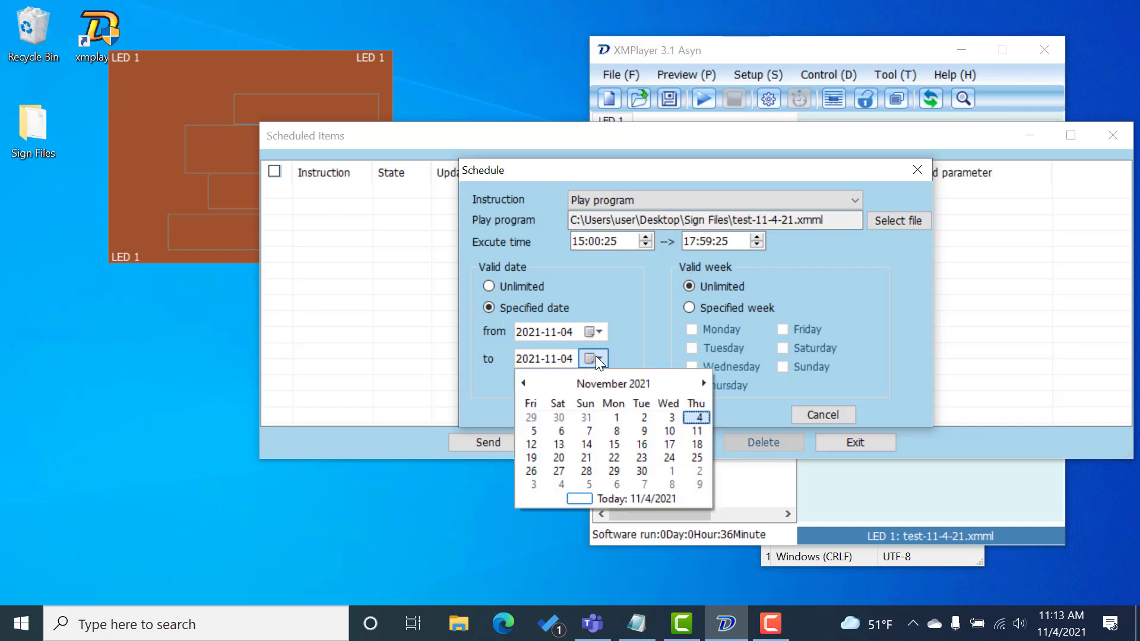
left_click(670, 444)
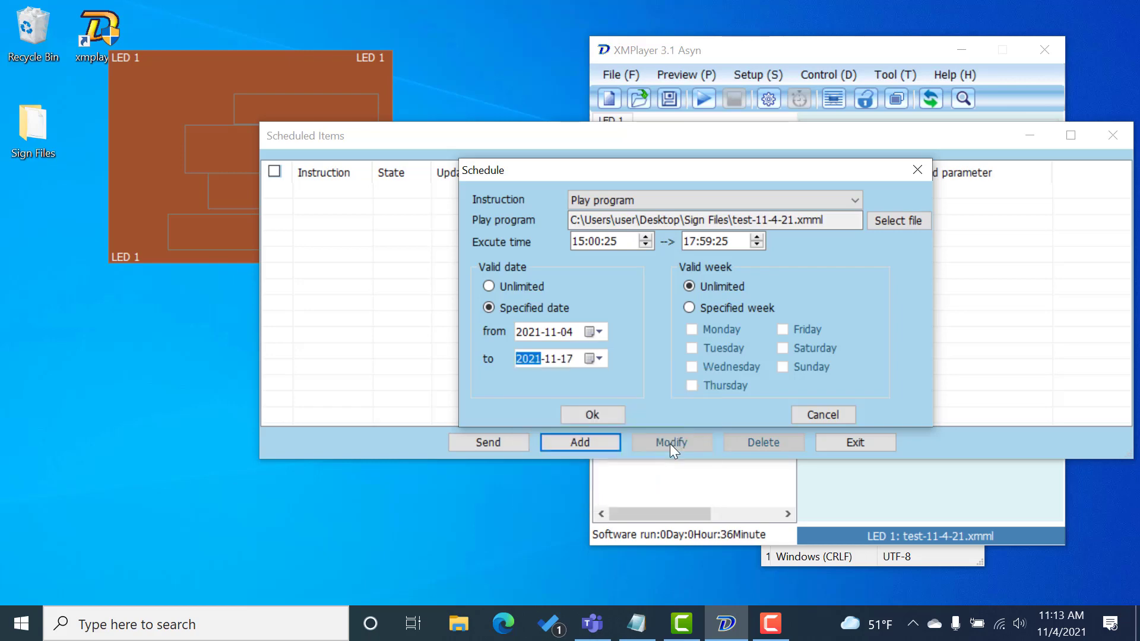
- Restrict the schedule to Monday, Wednesday, Friday and Sunday with unlimited valid dates, and confirm the scheduled item
left_click(689, 307)
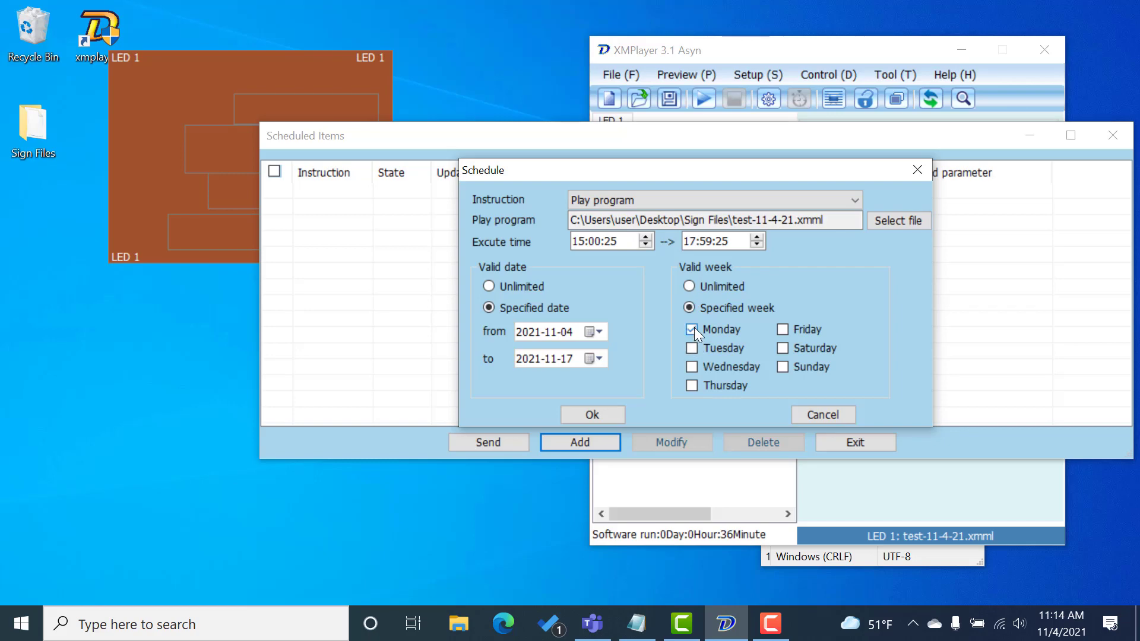
left_click(698, 365)
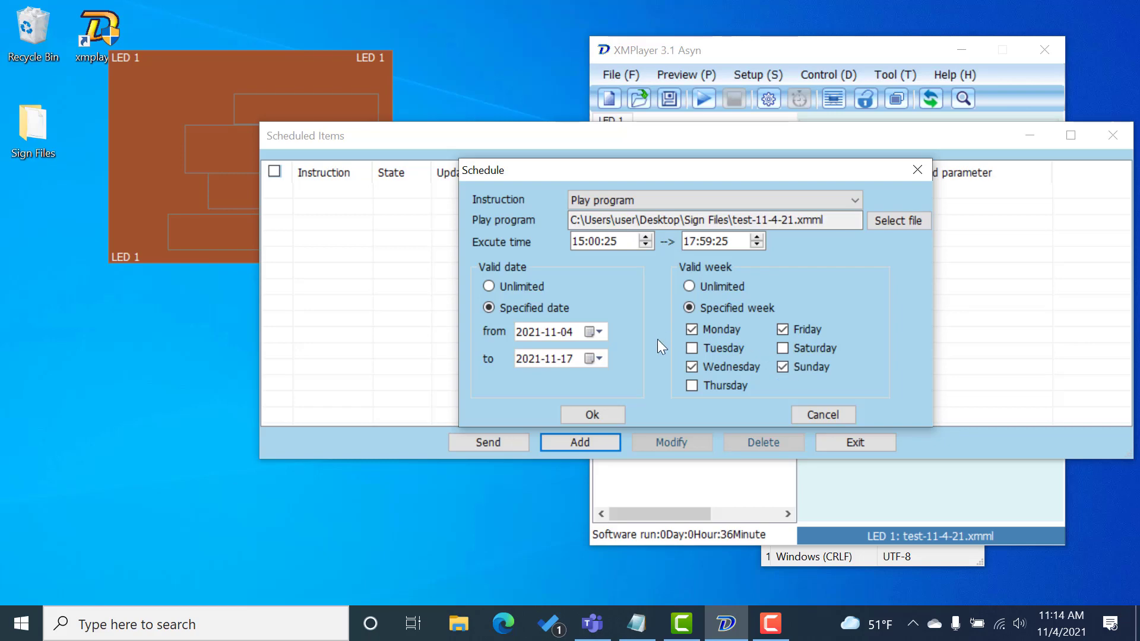
left_click(488, 287)
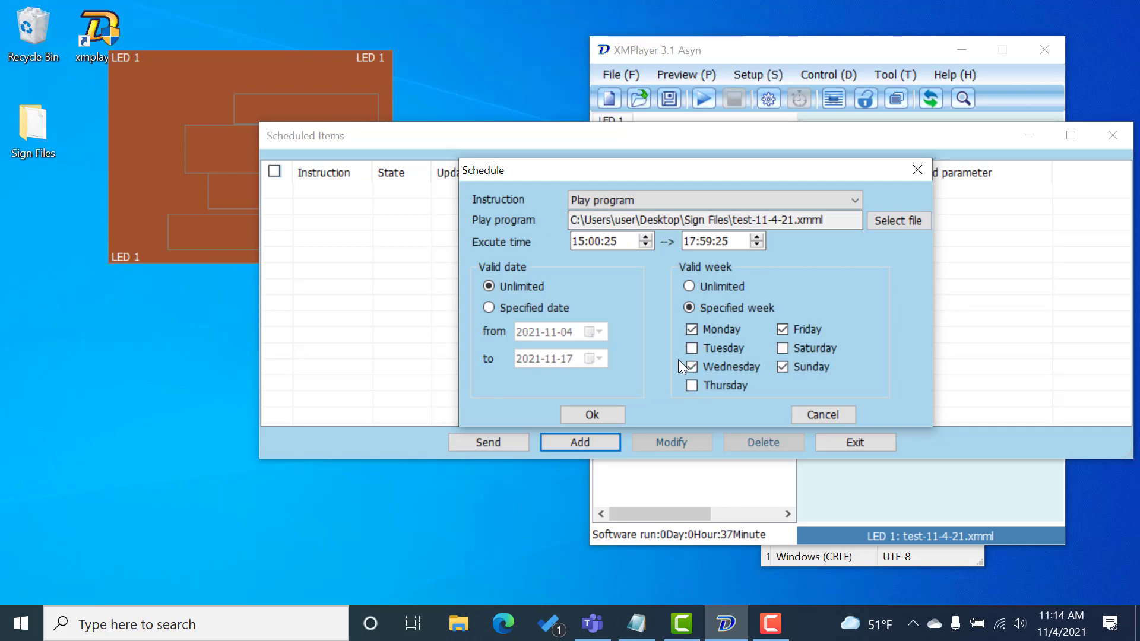
left_click(604, 412)
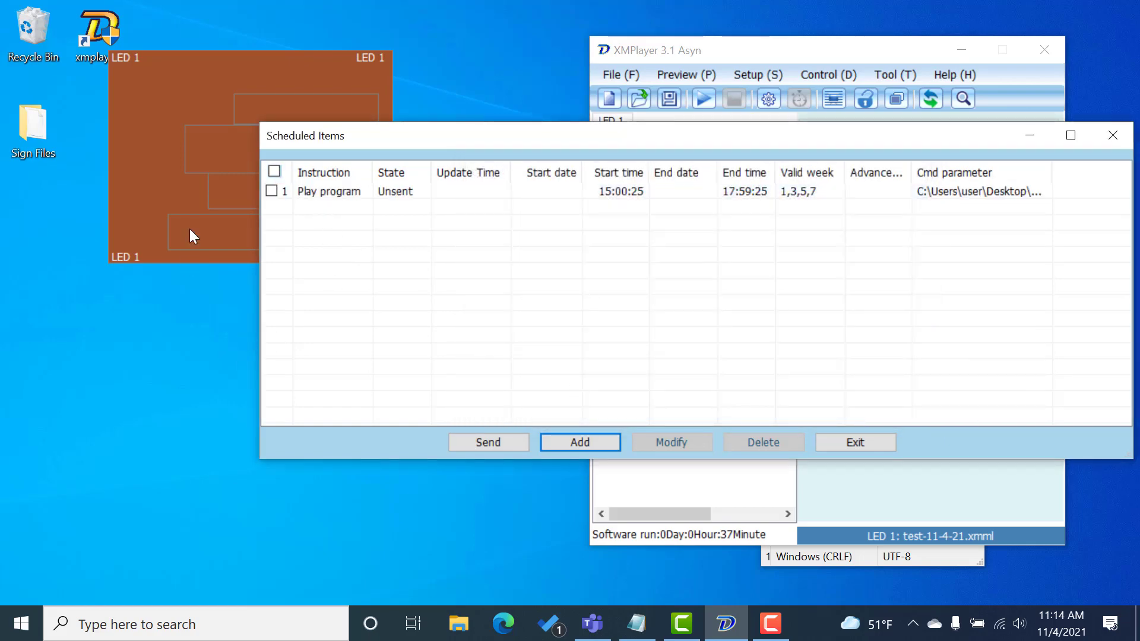
- Try sending the scheduled item to the 192.168.1.128 terminal, cancel the transfer and close the terminal list
left_click(272, 191)
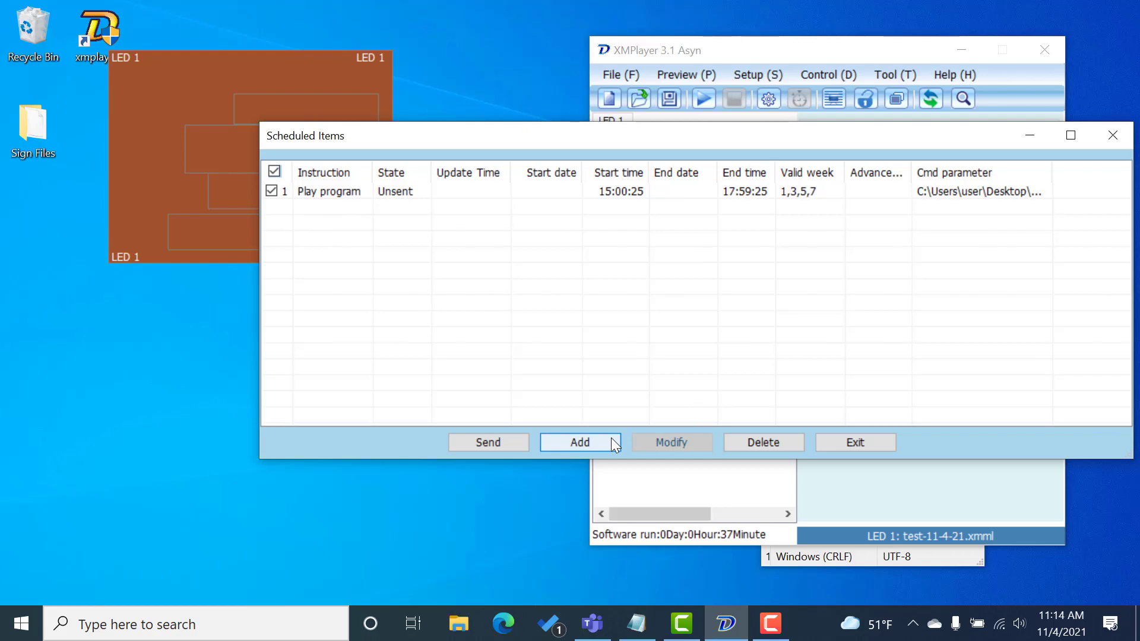
left_click(509, 445)
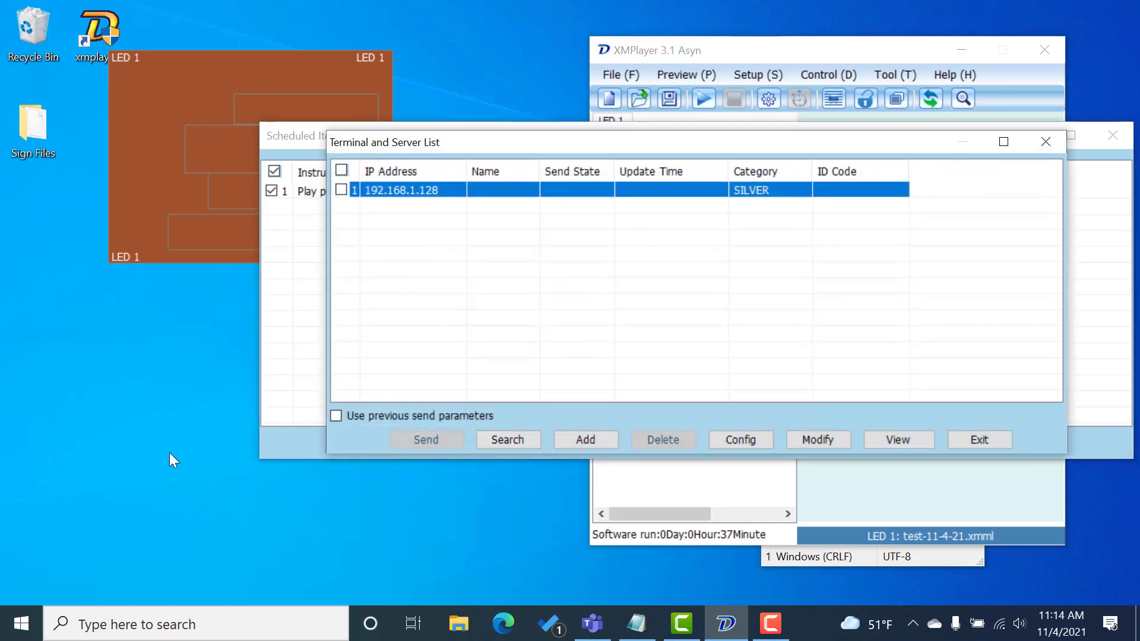
left_click(99, 462)
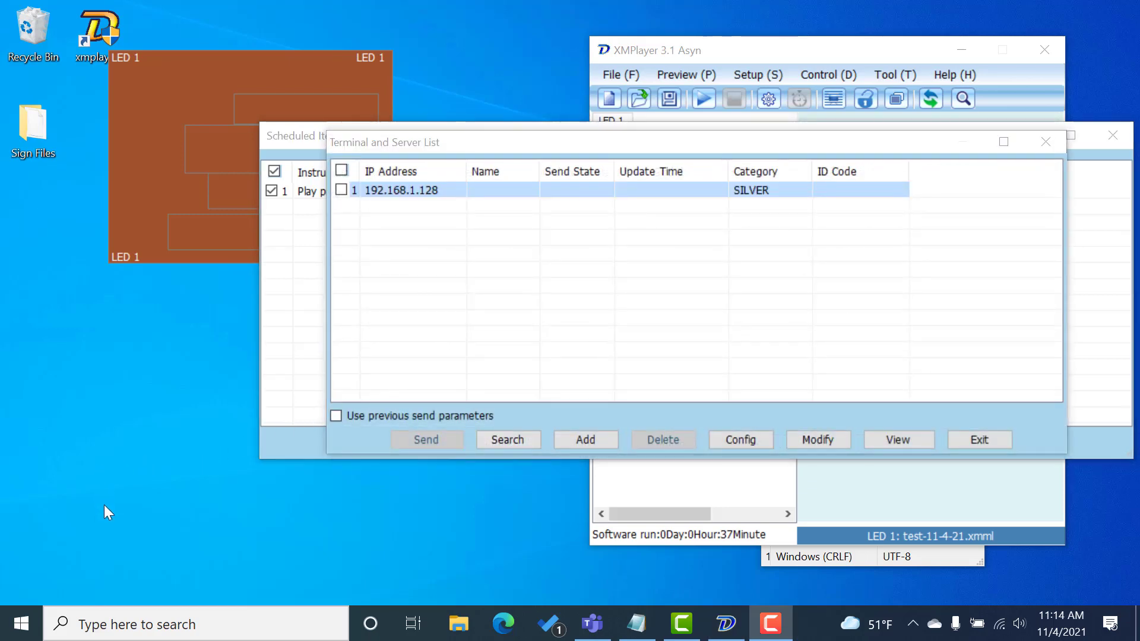
left_click(341, 189)
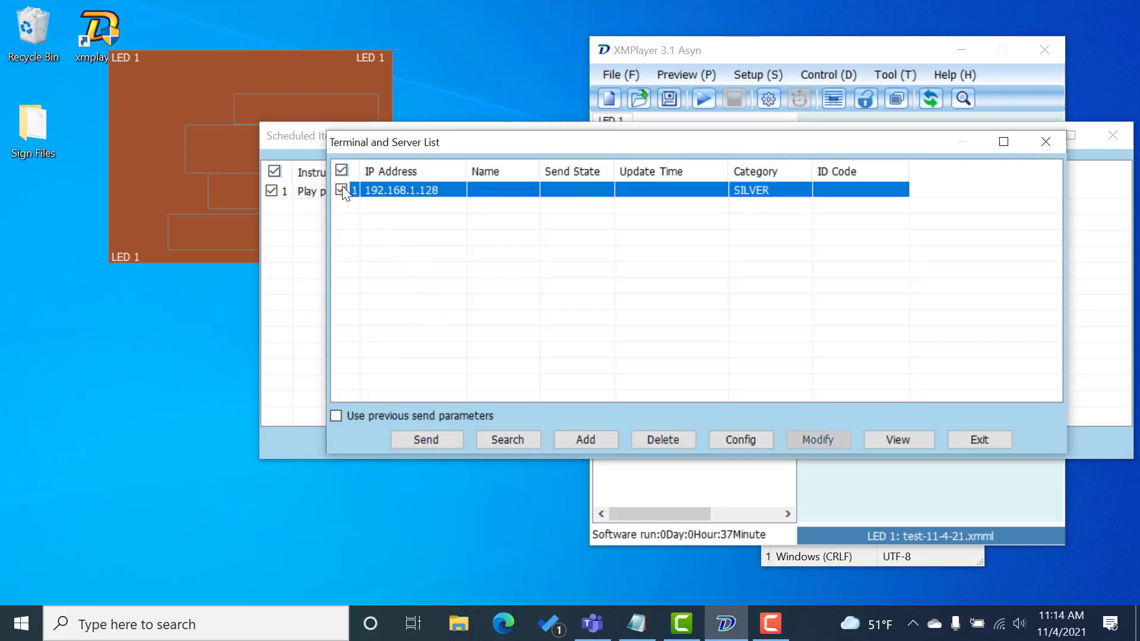
left_click(433, 441)
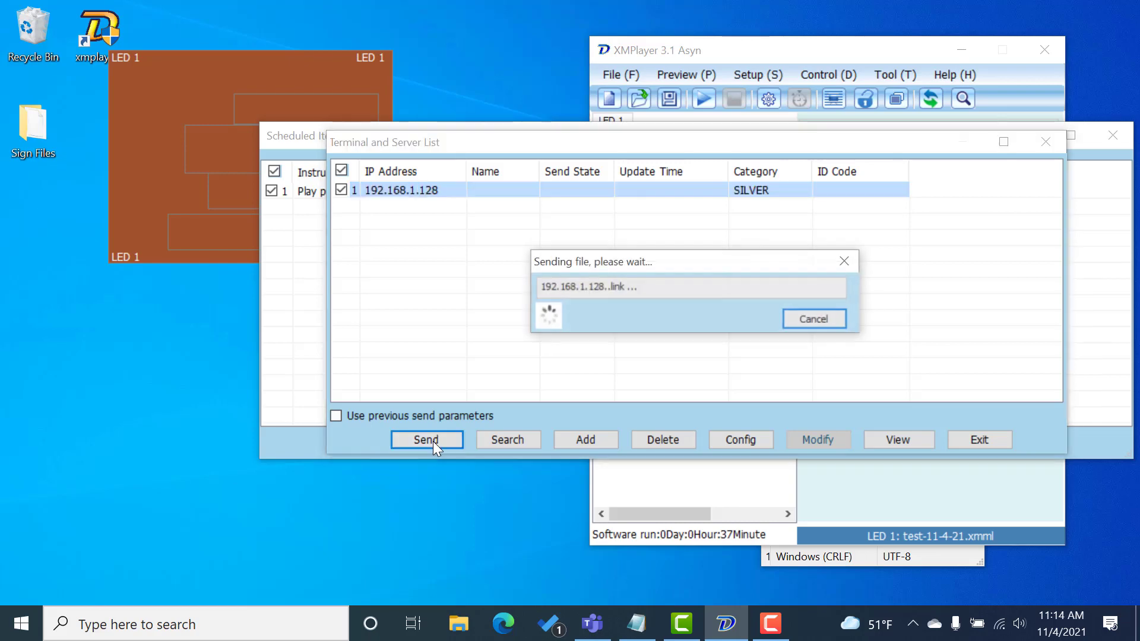
left_click(809, 320)
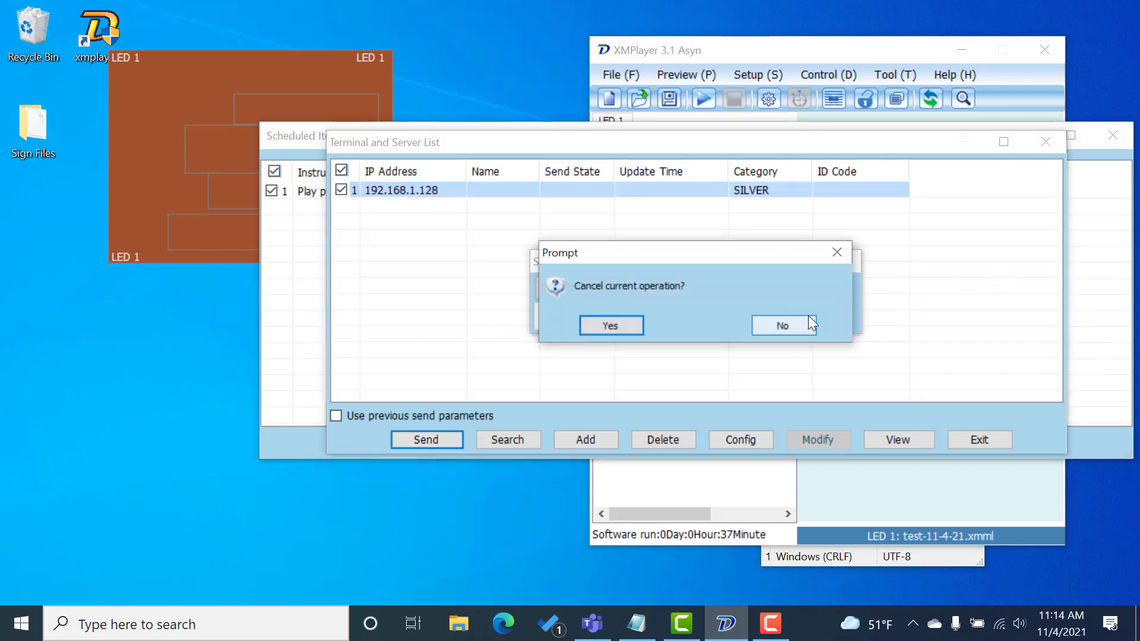
left_click(631, 324)
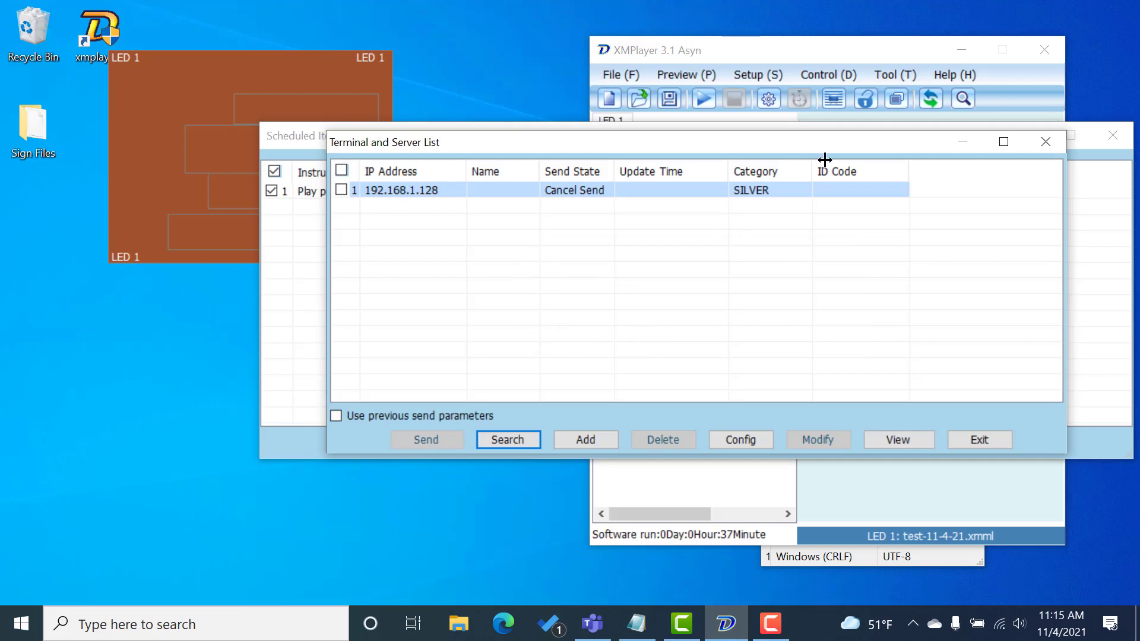
left_click(1036, 142)
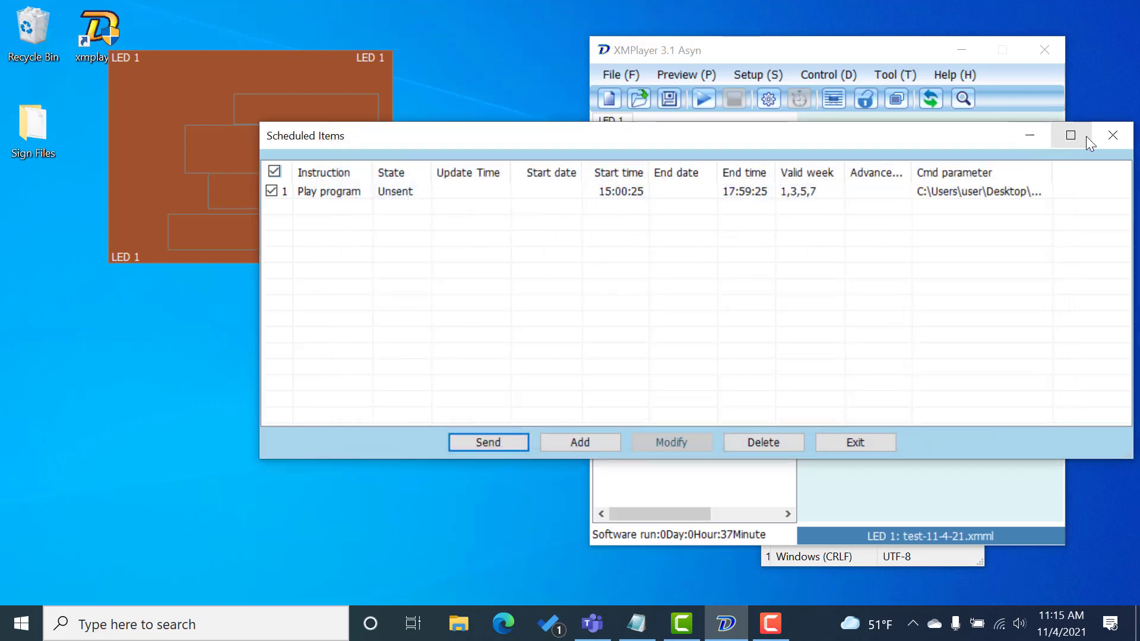
- Close the scheduled items and add a Digital Clock element to the Led Sign City program page
left_click(1110, 136)
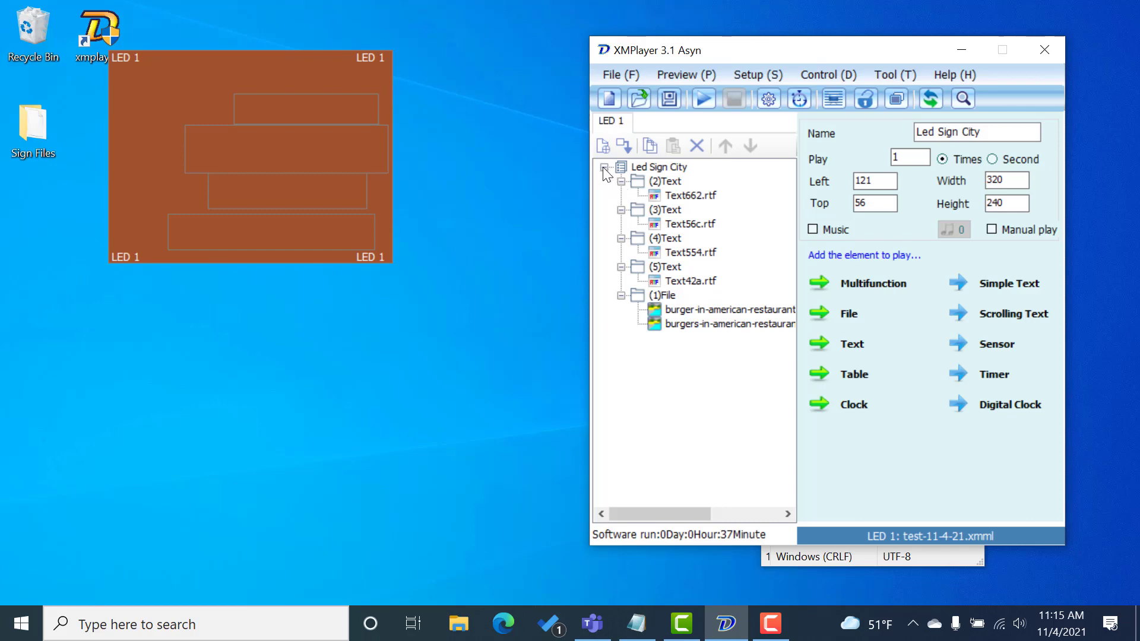
left_click(646, 168)
left_click(1000, 404)
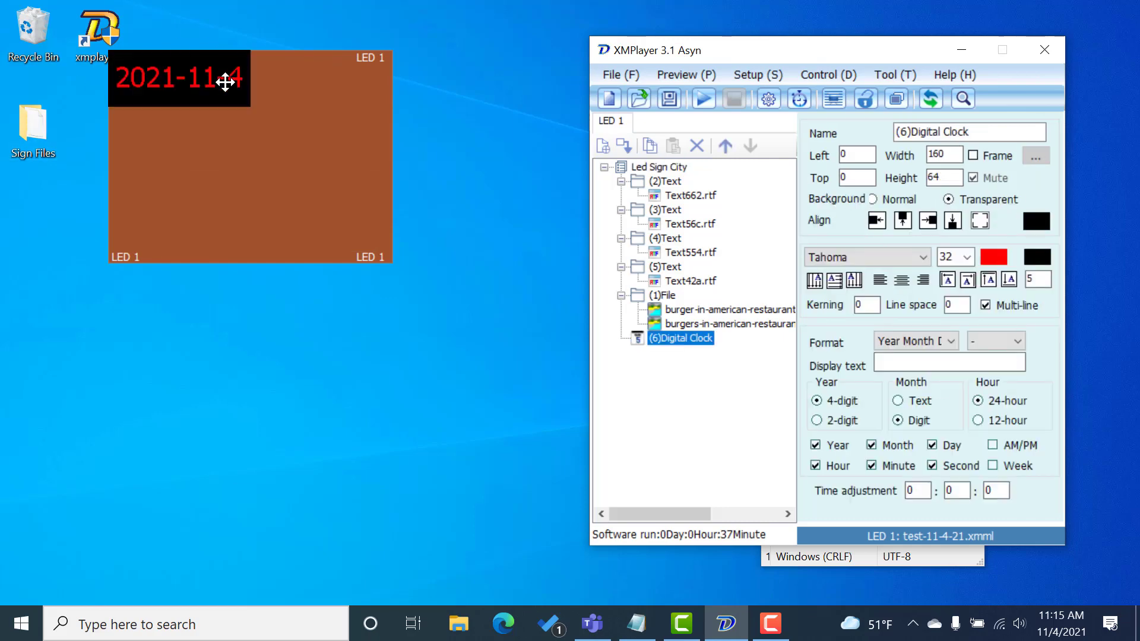
- Set the digital clock to 2-digit year, text month and 12-hour time, displaying only hour, minute and AM/PM
left_click(979, 420)
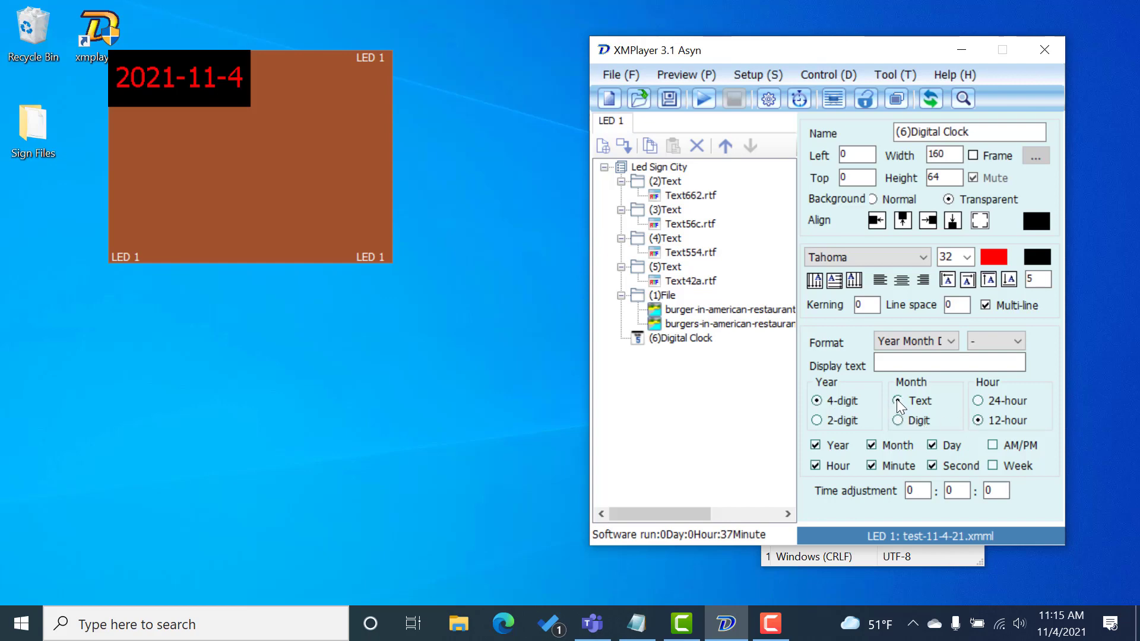
left_click(817, 420)
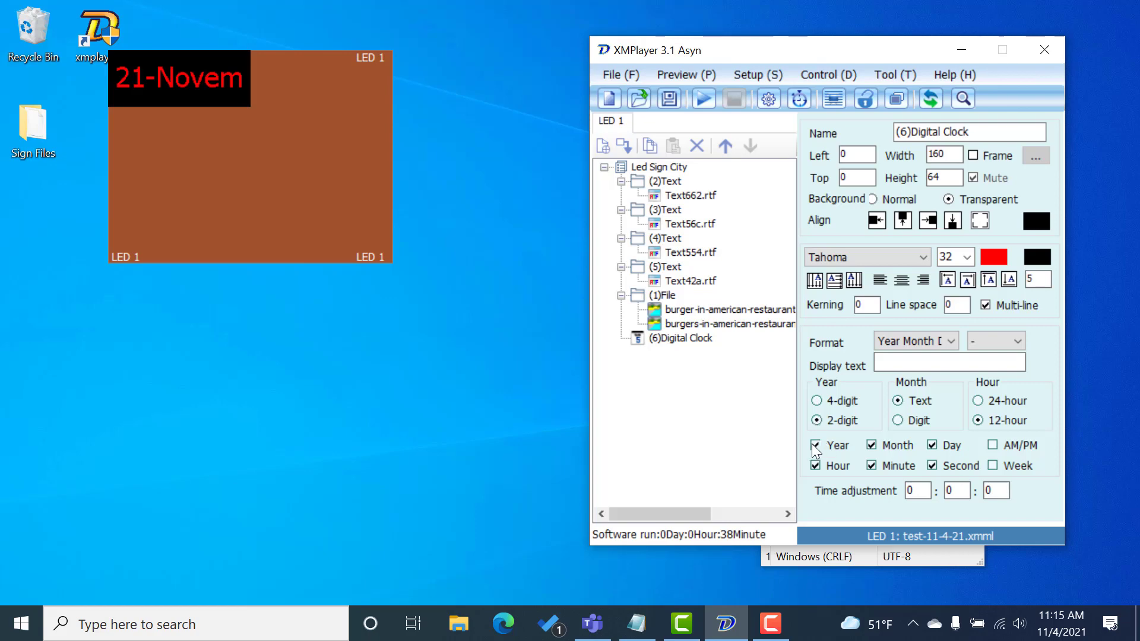
left_click(812, 445)
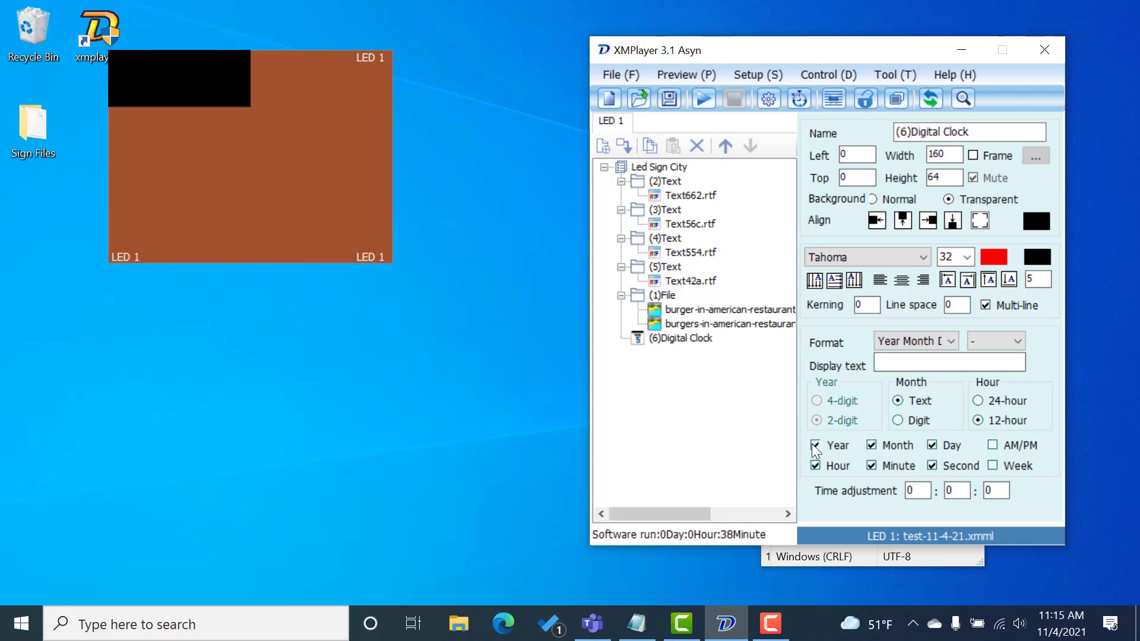
left_click(871, 445)
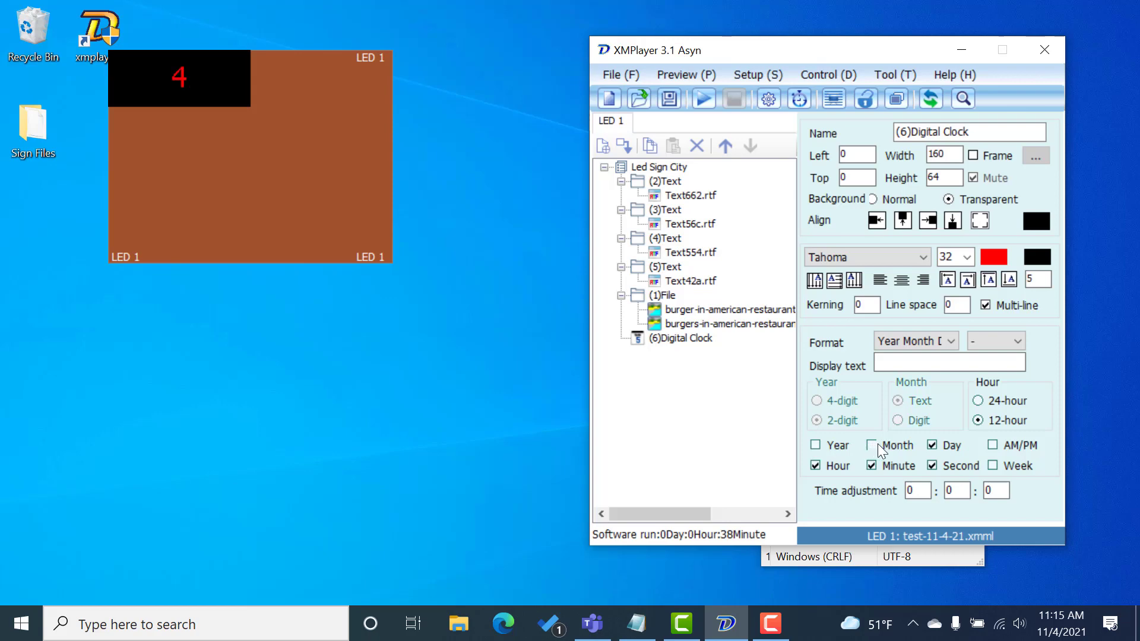
left_click(934, 447)
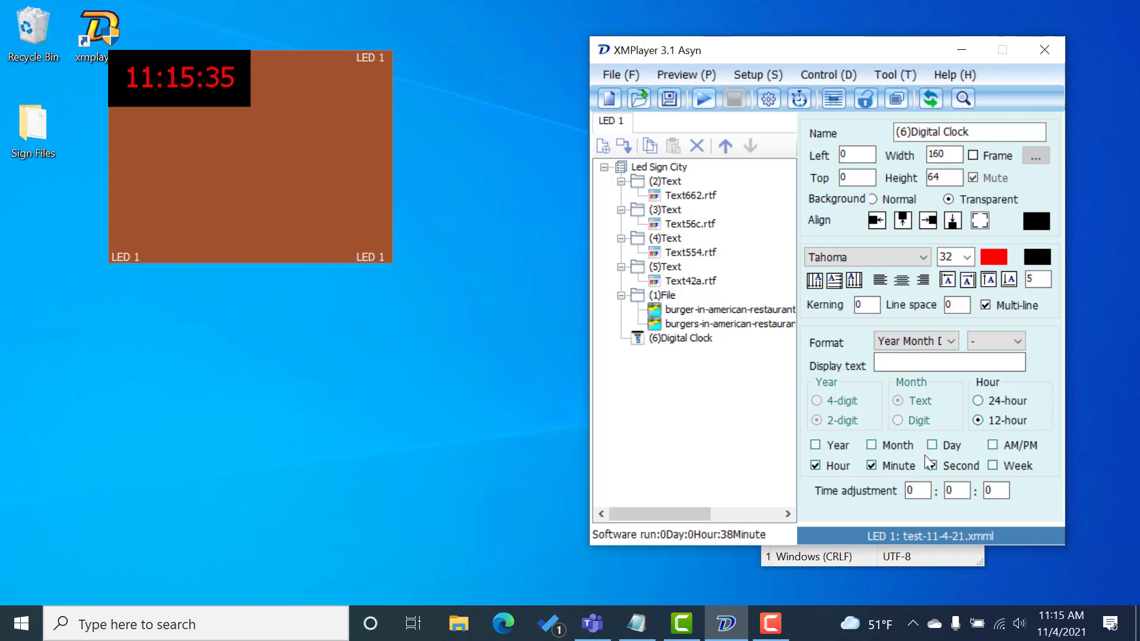
left_click(933, 466)
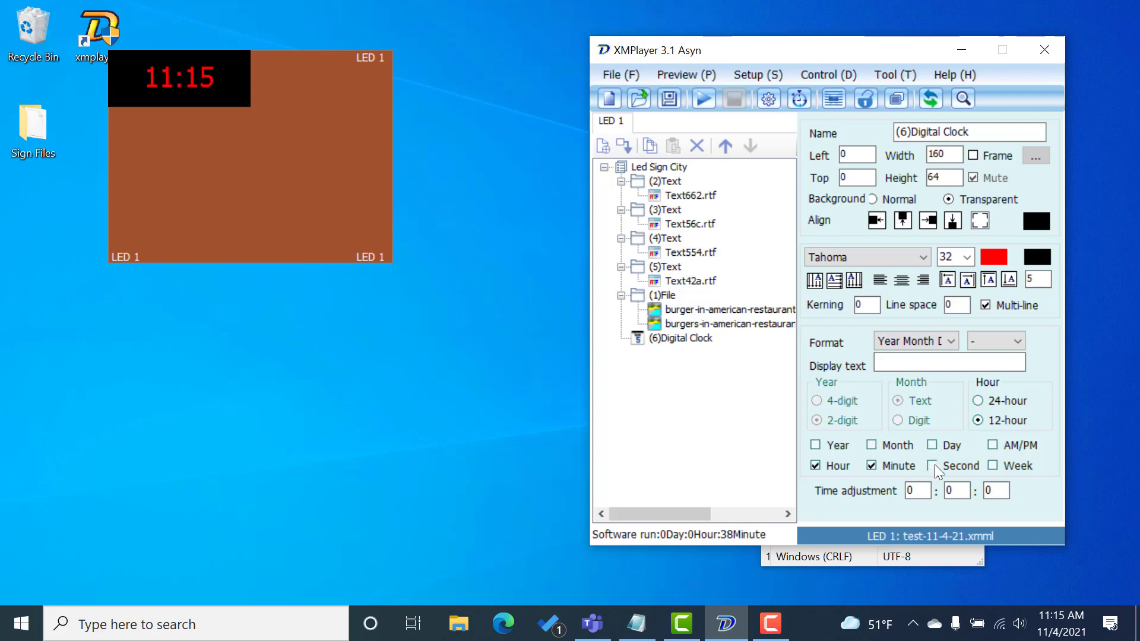
left_click(993, 444)
- Turn off Multi-line for the digital clock, resize it to about 161 by 63 and place it at about Left 6, Top 173
left_click(984, 302)
left_click_drag(189, 106, 189, 129)
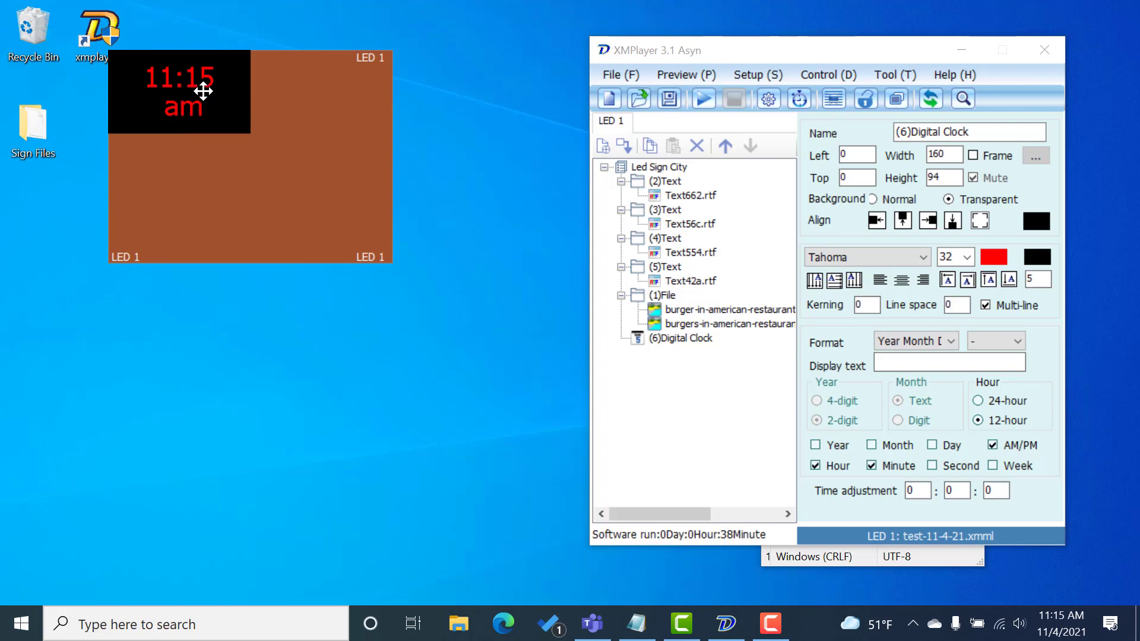
left_click(985, 305)
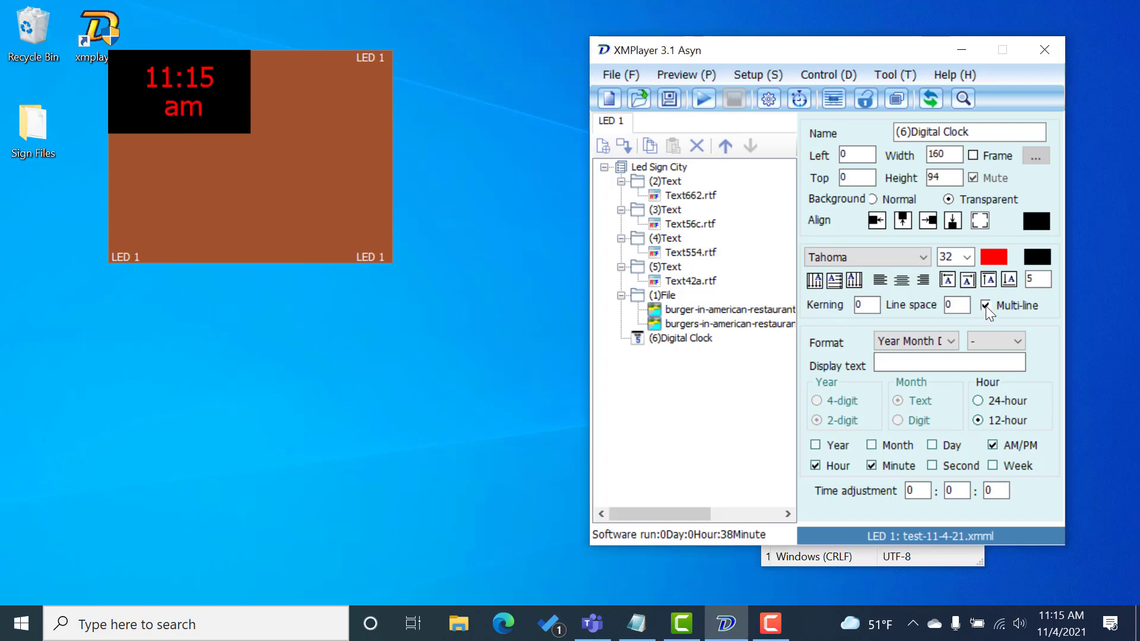
left_click(985, 305)
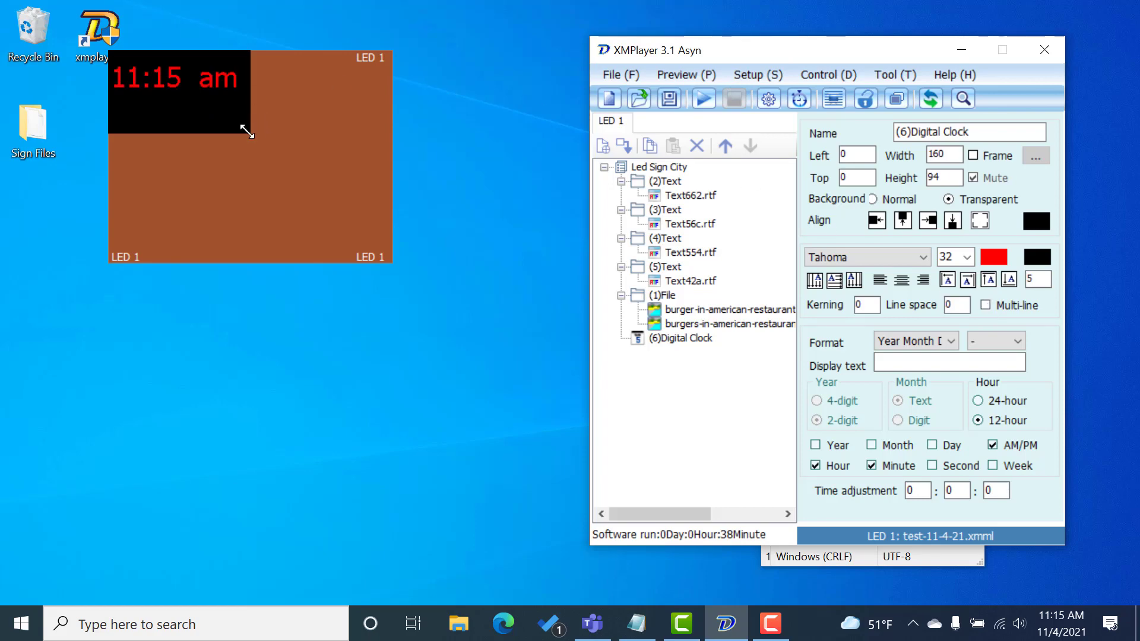
left_click_drag(245, 128, 191, 238)
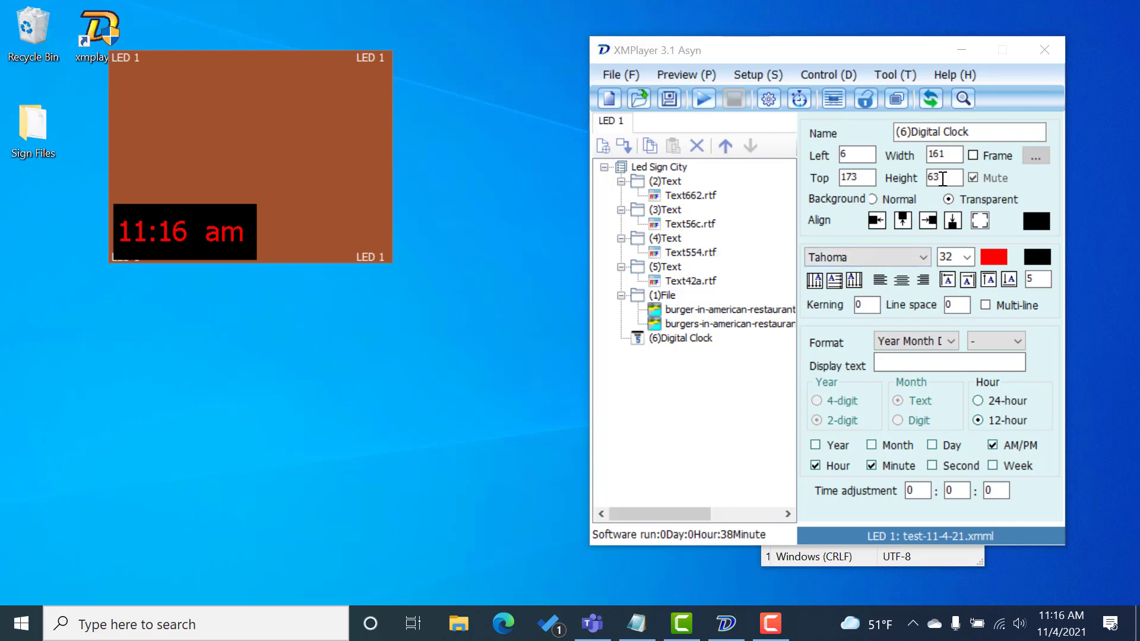
- Set the digital clock's font size to 20
left_click(960, 255)
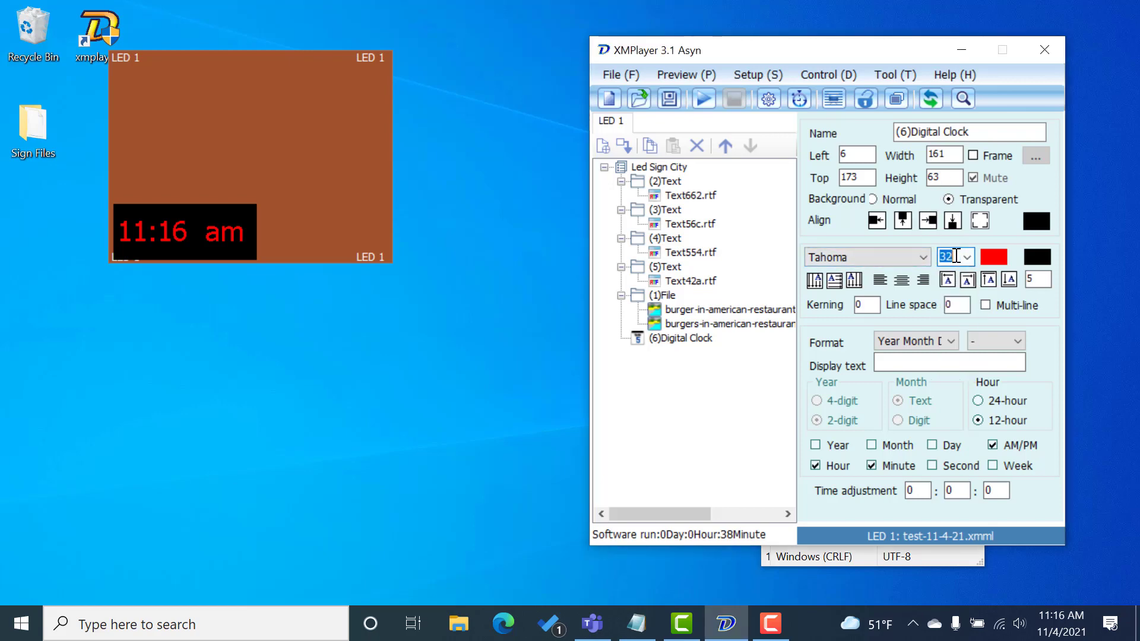
left_click(956, 255)
left_click(967, 257)
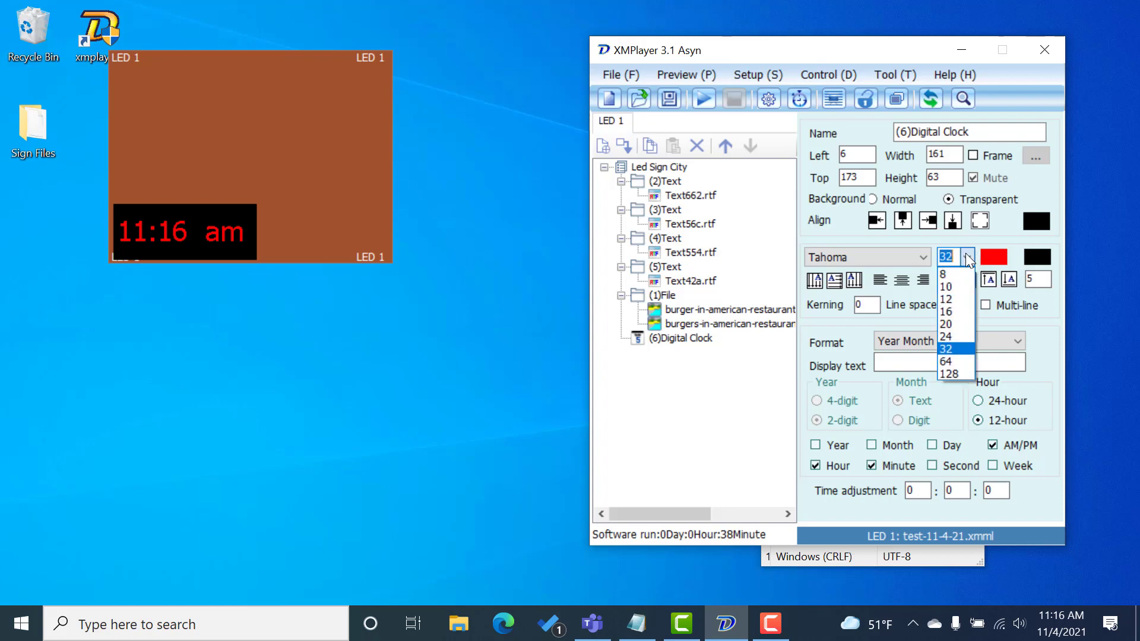
left_click(950, 297)
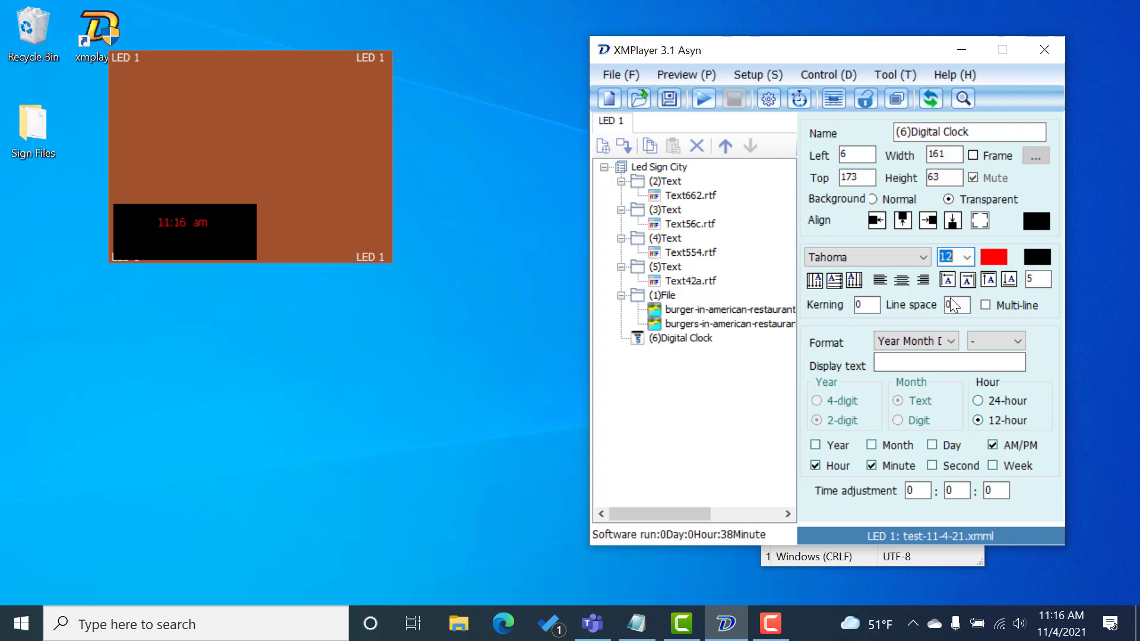
left_click(967, 257)
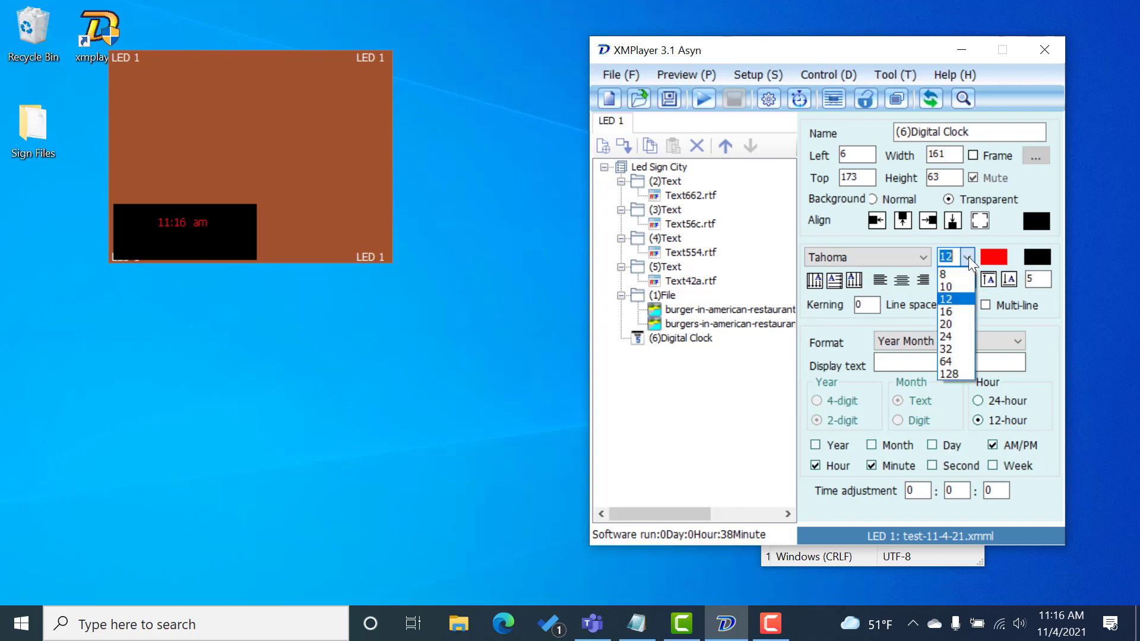
left_click(951, 323)
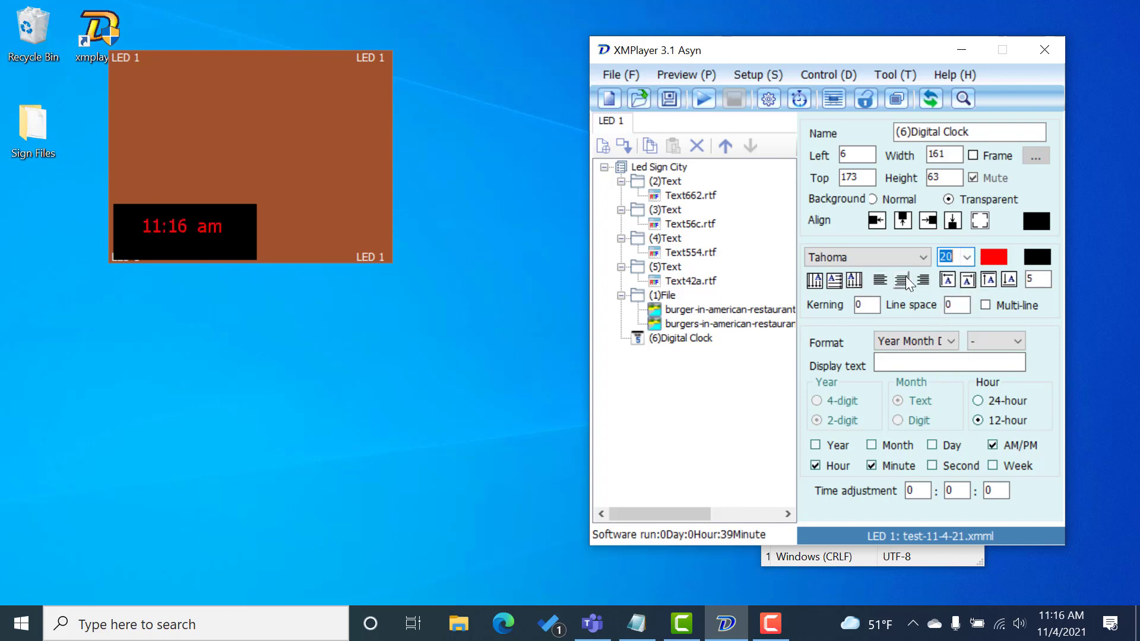
- Left-align the digital clock's text, adjust its vertical alignment, and shrink the clock to about 110 by 37 at about Left 3, Top 194
left_click(946, 277)
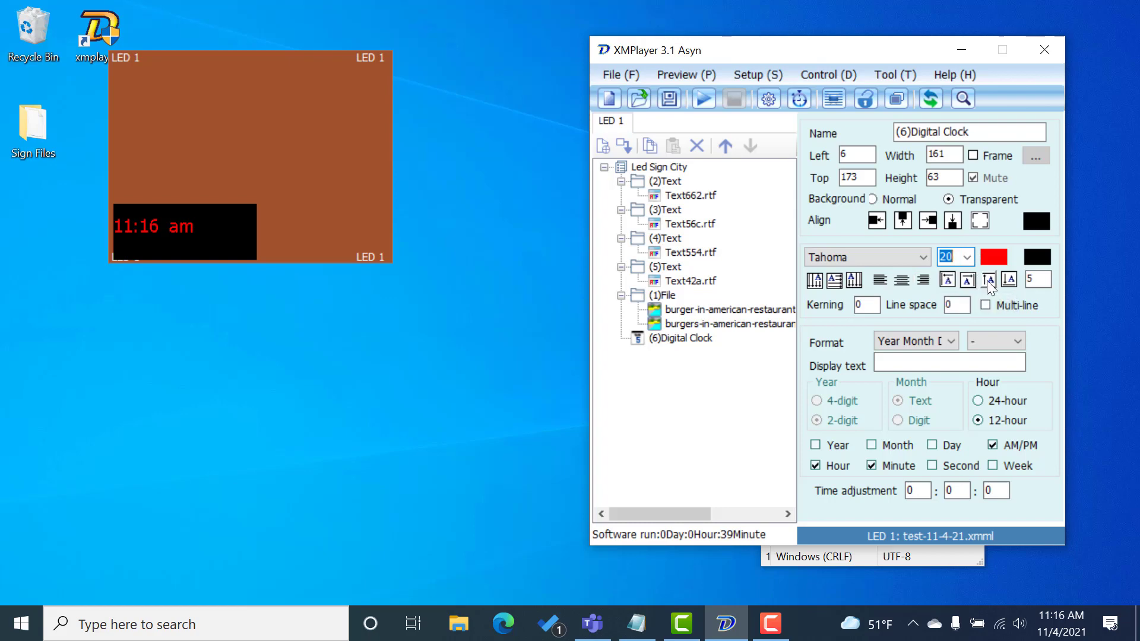
left_click(1009, 280)
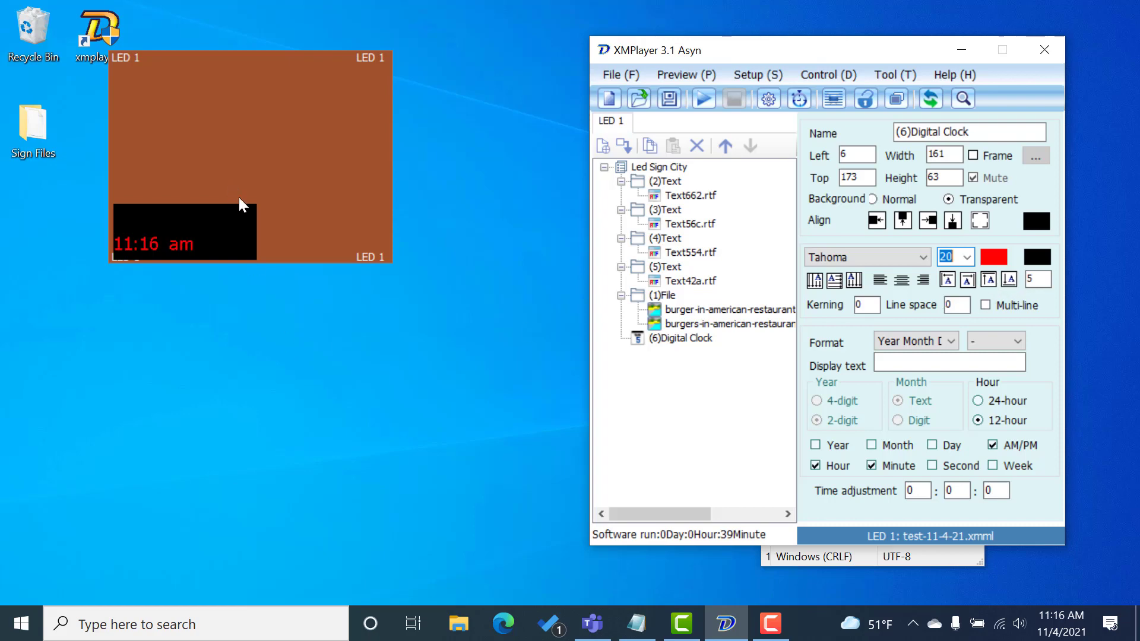
left_click_drag(252, 219, 174, 206)
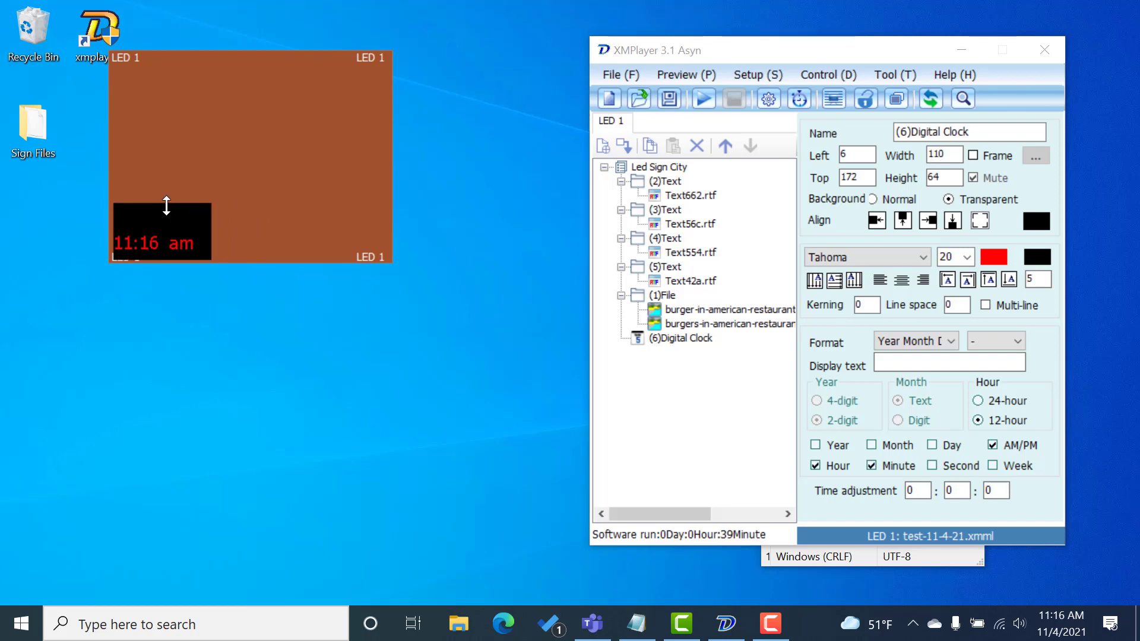
left_click_drag(166, 207, 157, 243)
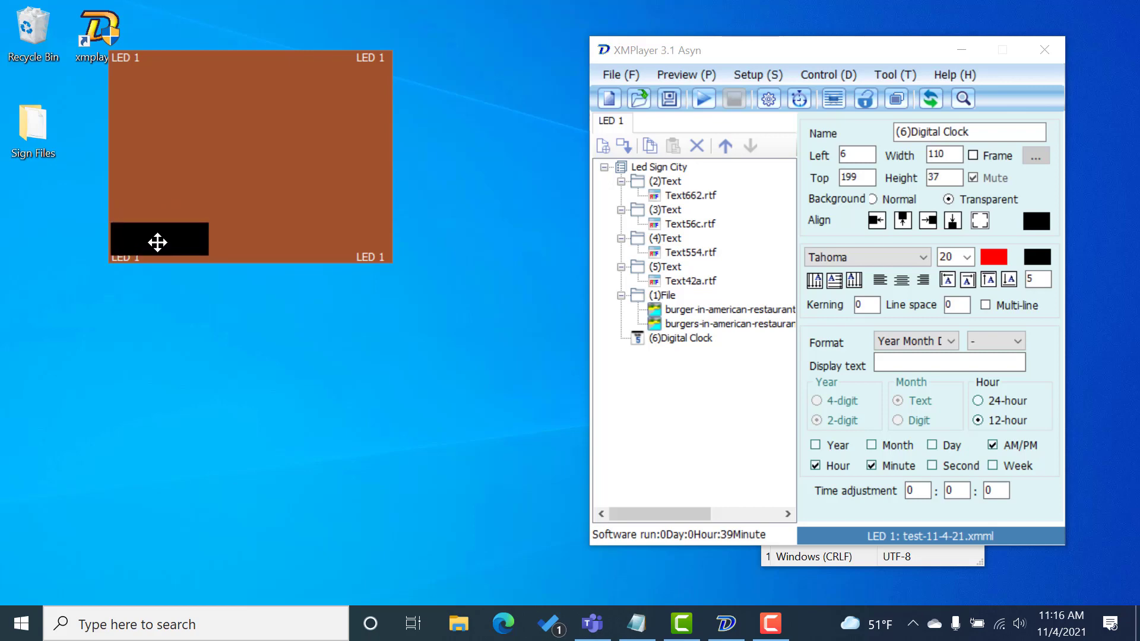
left_click(985, 279)
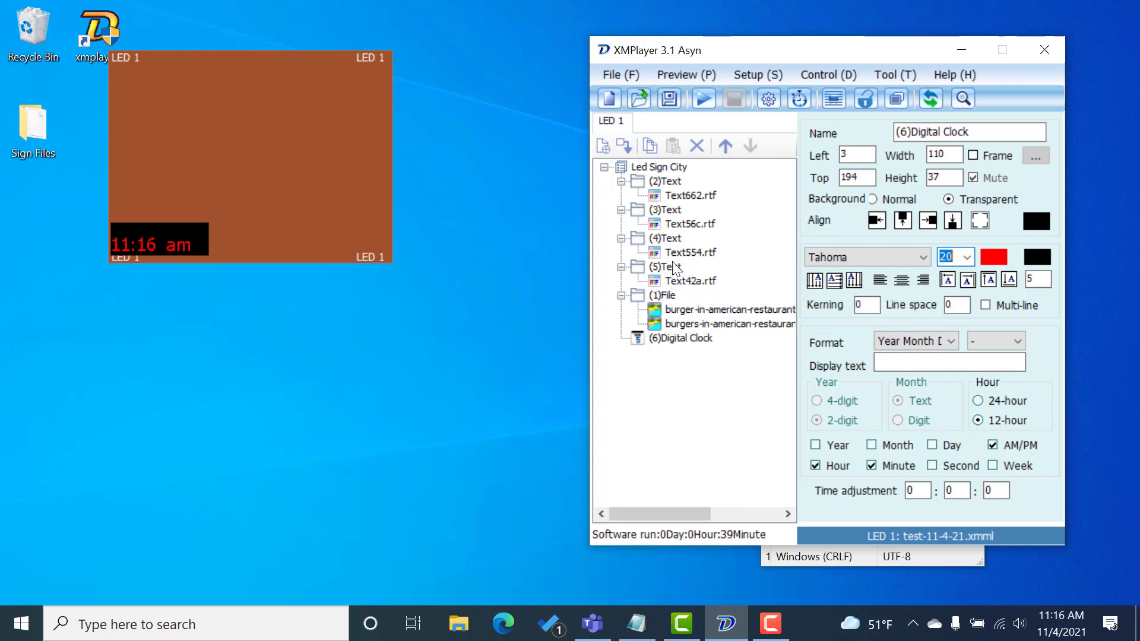
- Add a Sensor element to the Led Sign City program, showing only Temperature in °F without Humidity, Brightness and Illuminance
left_click(662, 167)
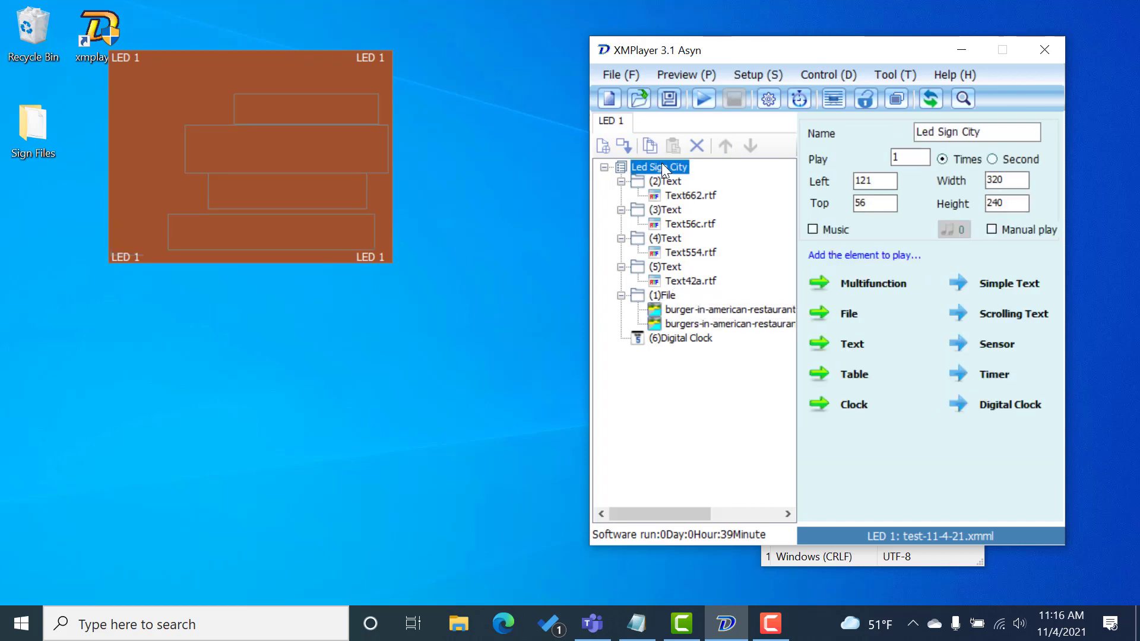
left_click(998, 342)
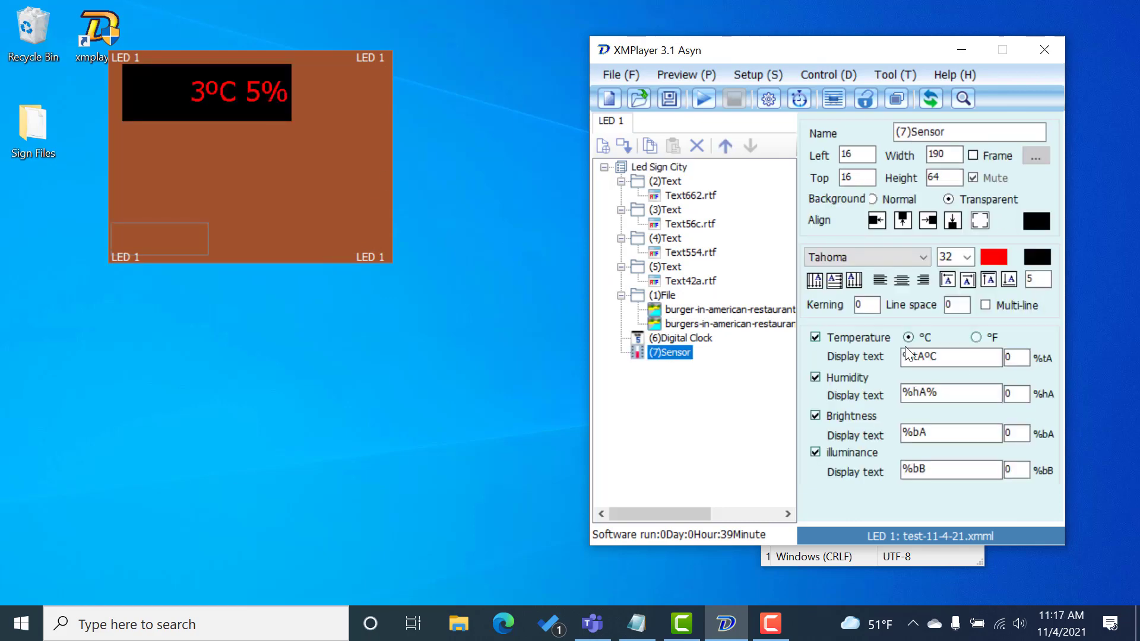
left_click(814, 379)
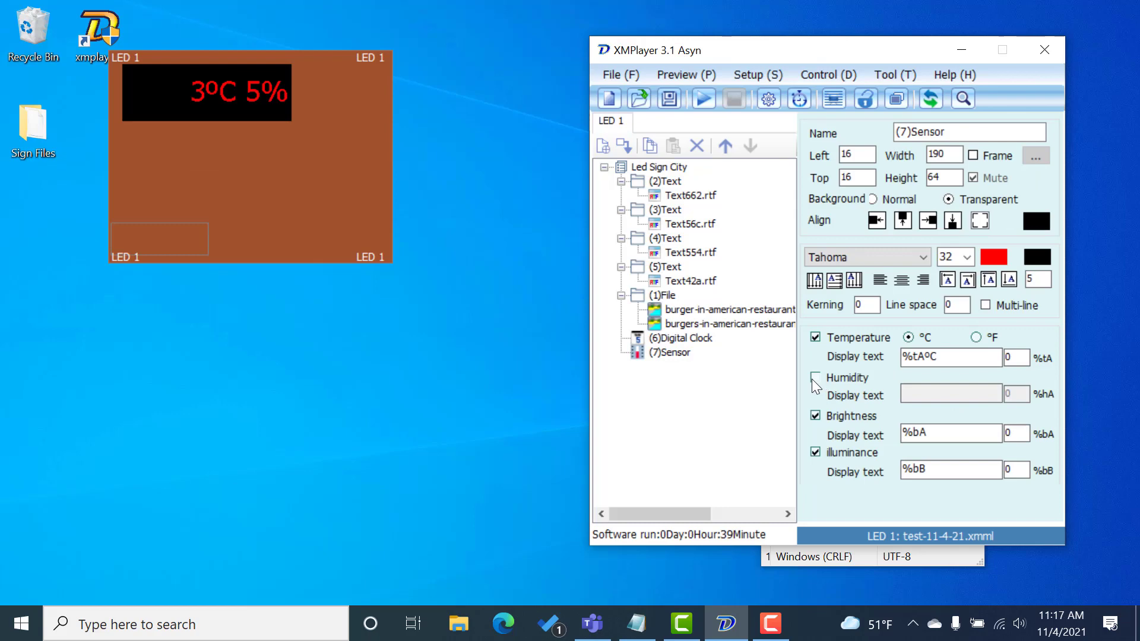
left_click(815, 416)
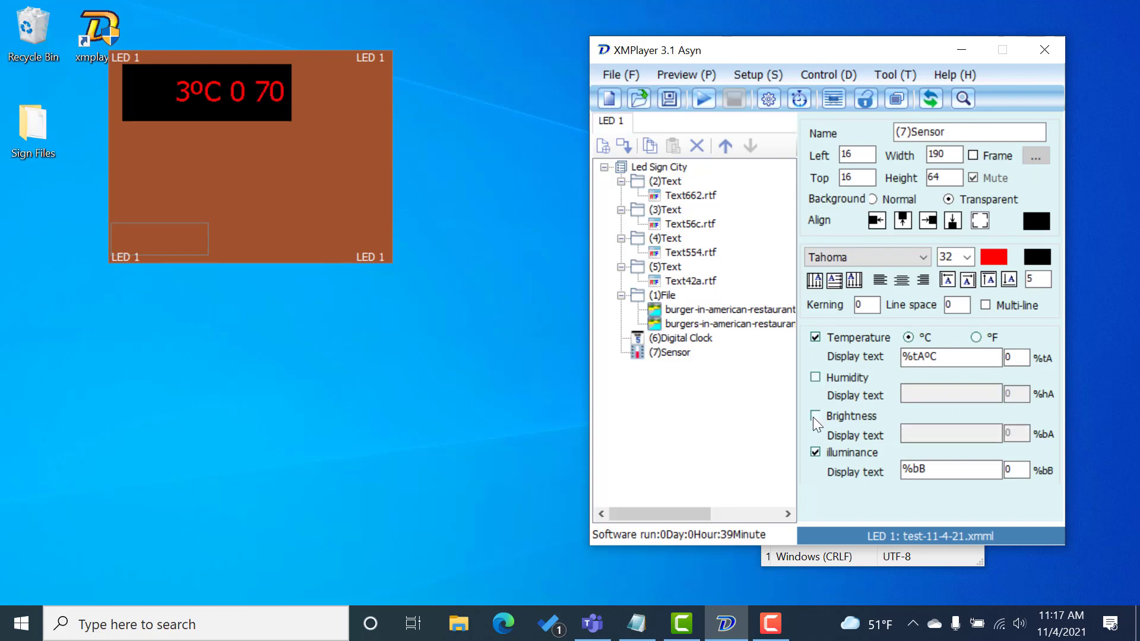
left_click(815, 452)
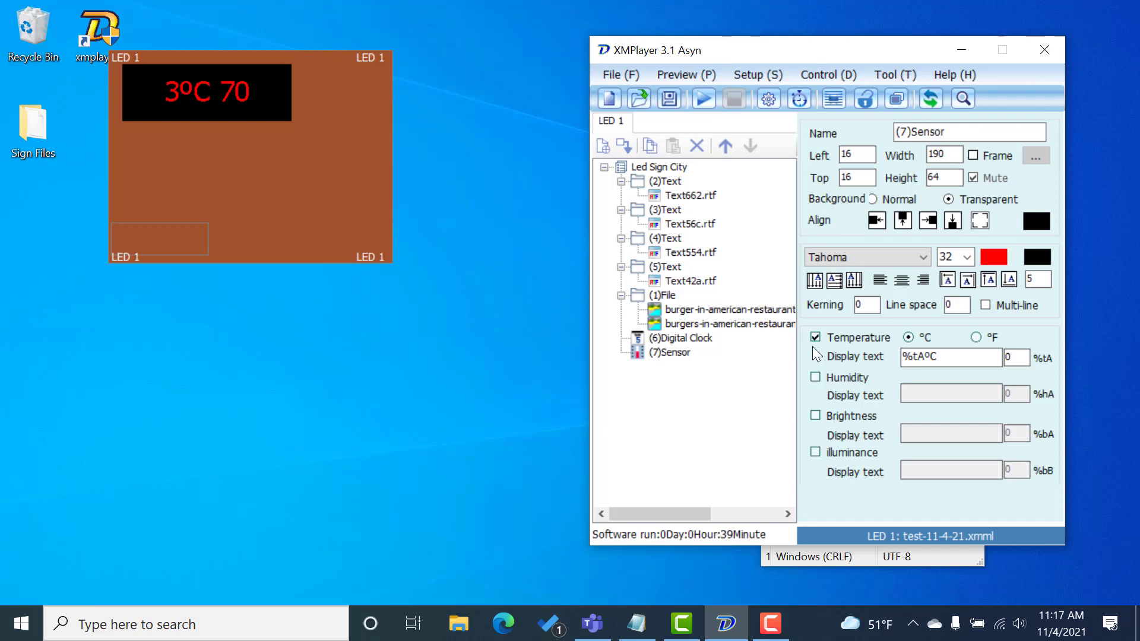
left_click(977, 336)
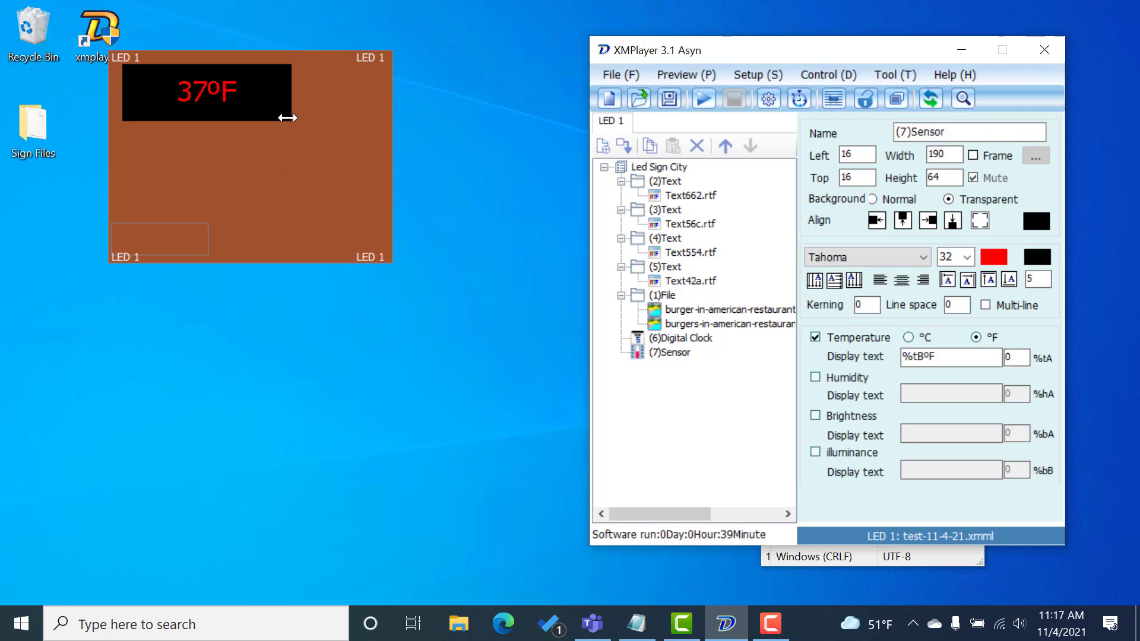
- Resize the sensor to about 91 by 46 and place it above the clock at about Left 5, Top 143
left_click_drag(288, 116, 164, 205)
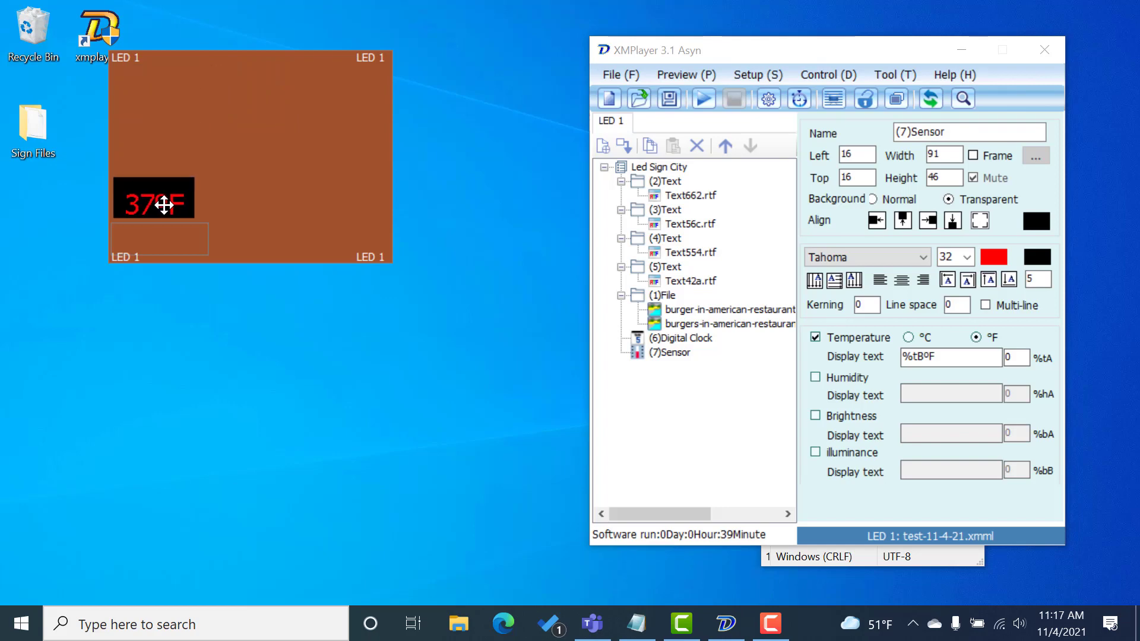
left_click_drag(164, 205, 163, 205)
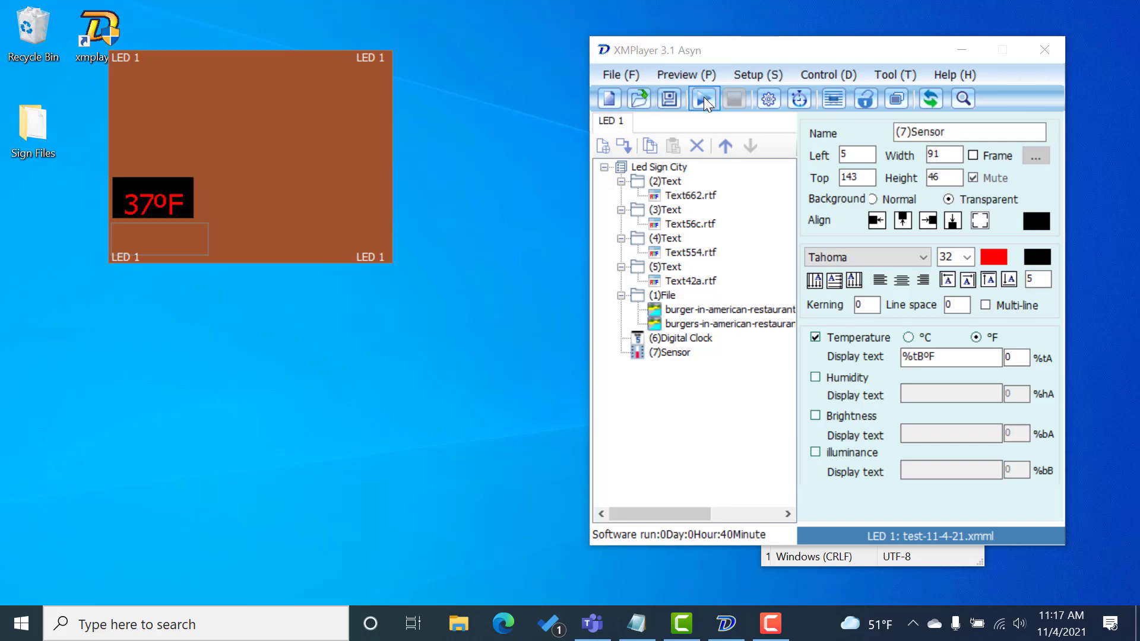
- Move the burger image File element below the Digital Clock and Sensor elements in the program list
left_click(665, 295)
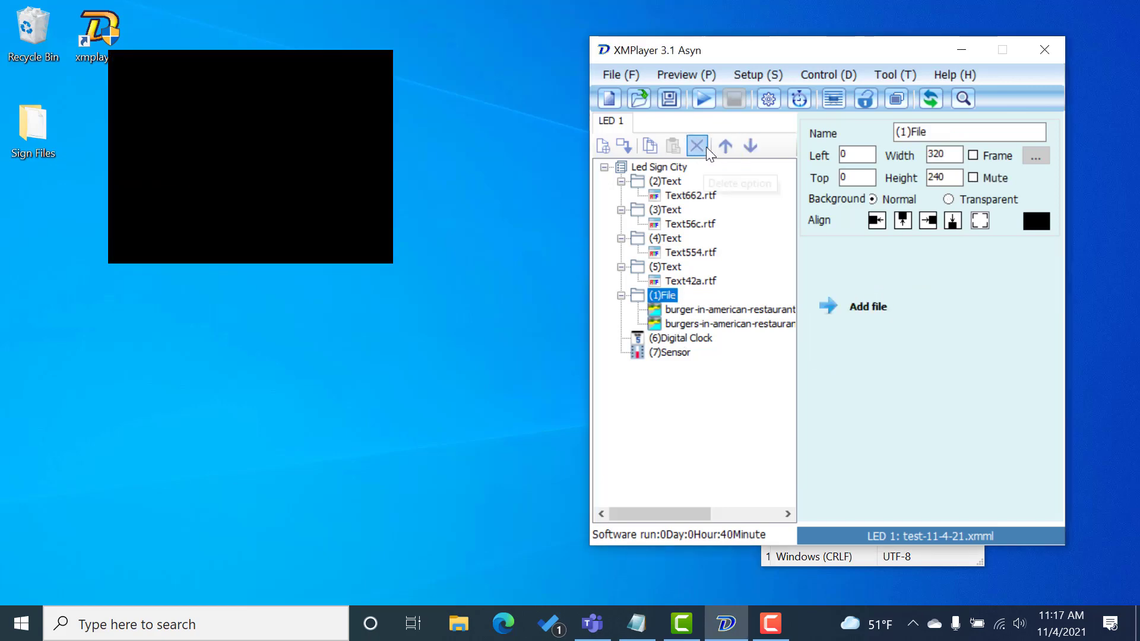
left_click(749, 146)
left_click(749, 146)
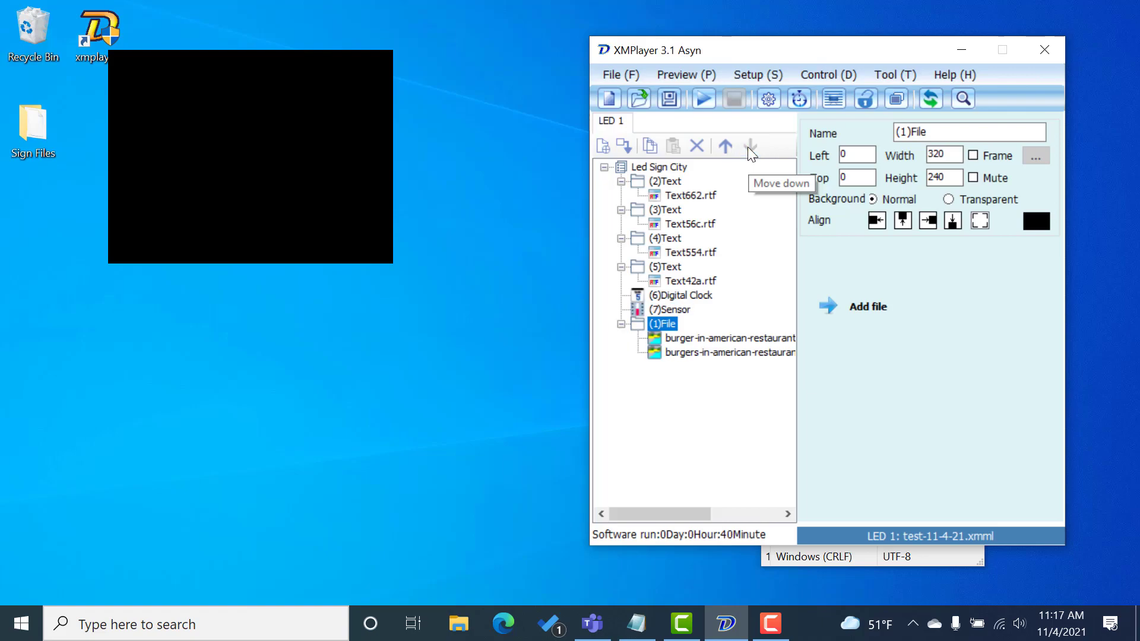